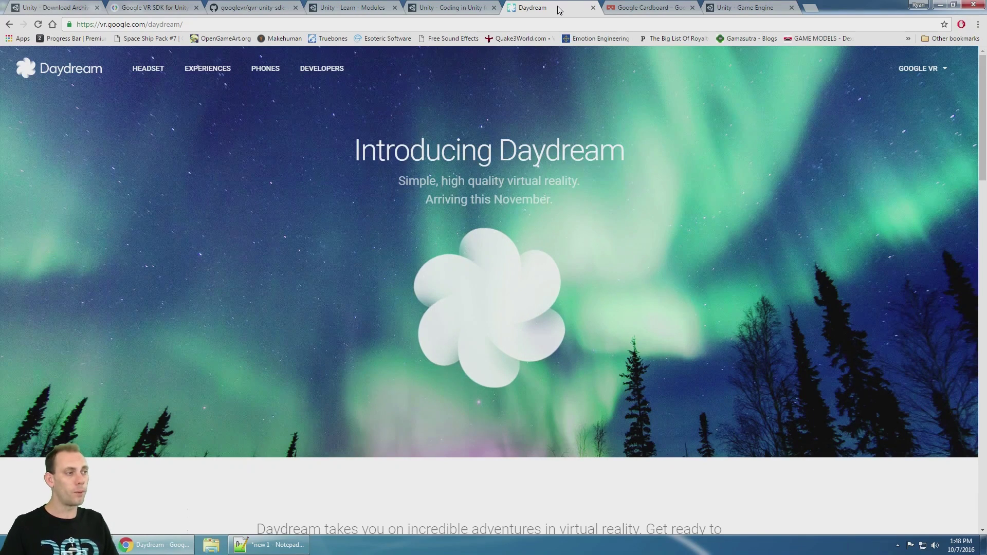
View the Google Cardboard and Daydream websites, switching between their open pages to compare the two VR platforms.
click(632, 14)
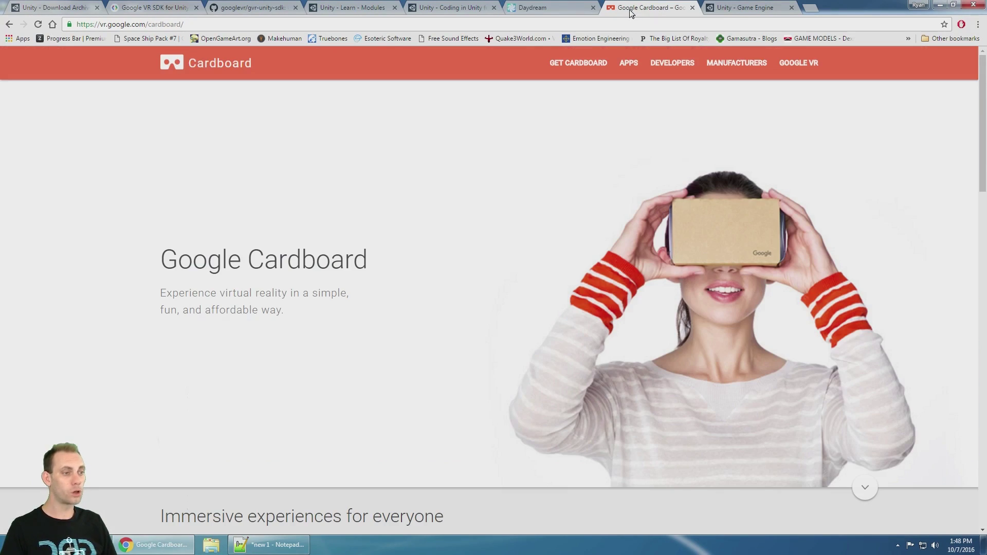
click(567, 11)
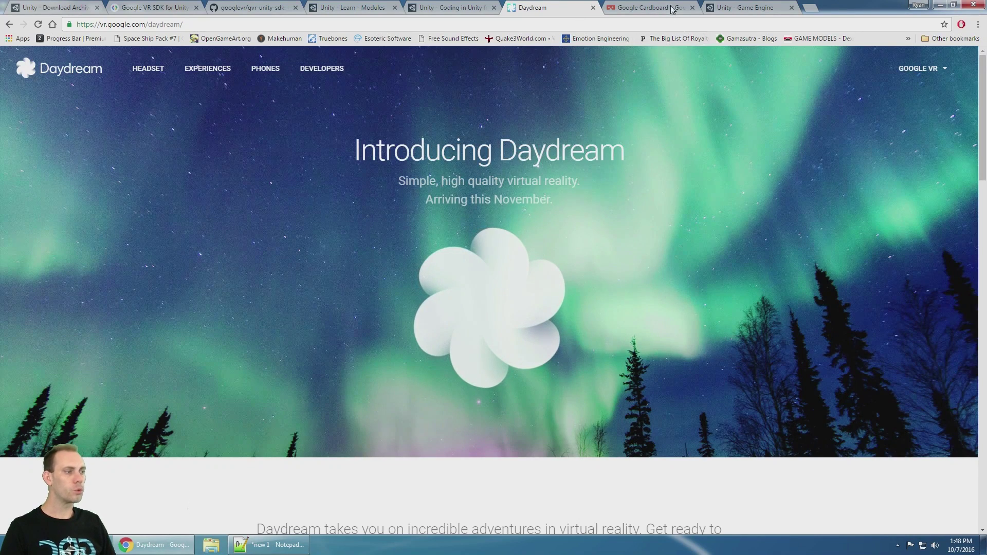
click(638, 9)
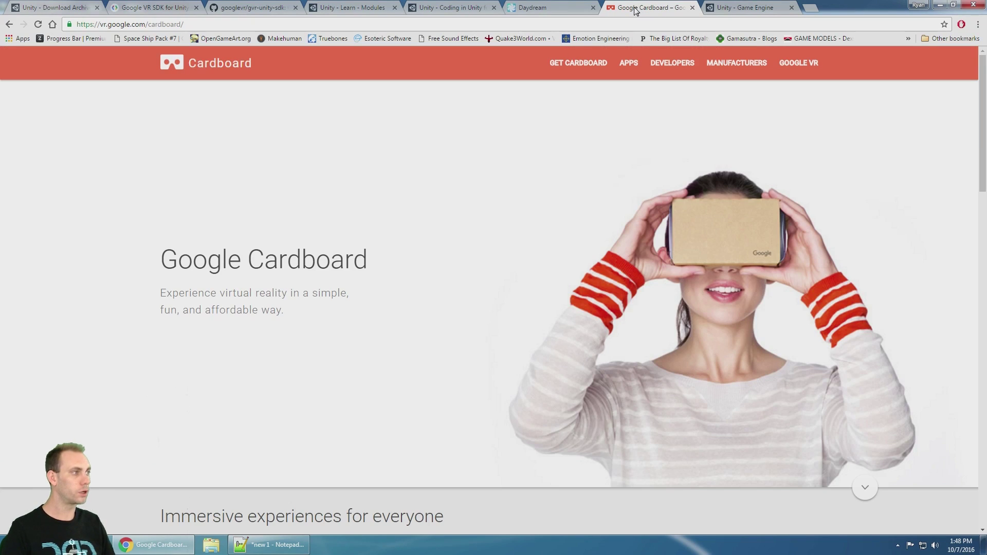
Open the Unity Store plans from the Unity home page and review the comparison of Personal, Plus, Pro and Enterprise.
click(757, 9)
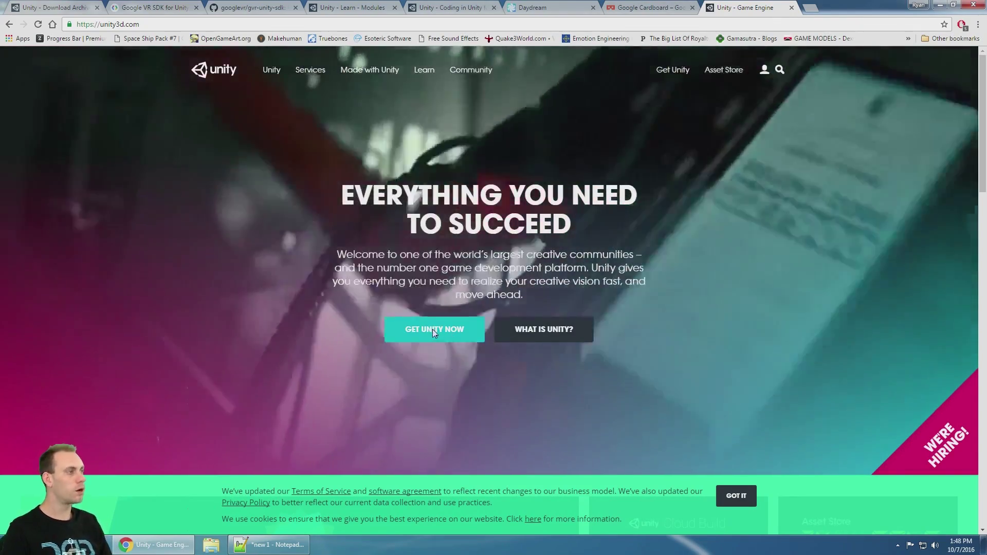
click(437, 330)
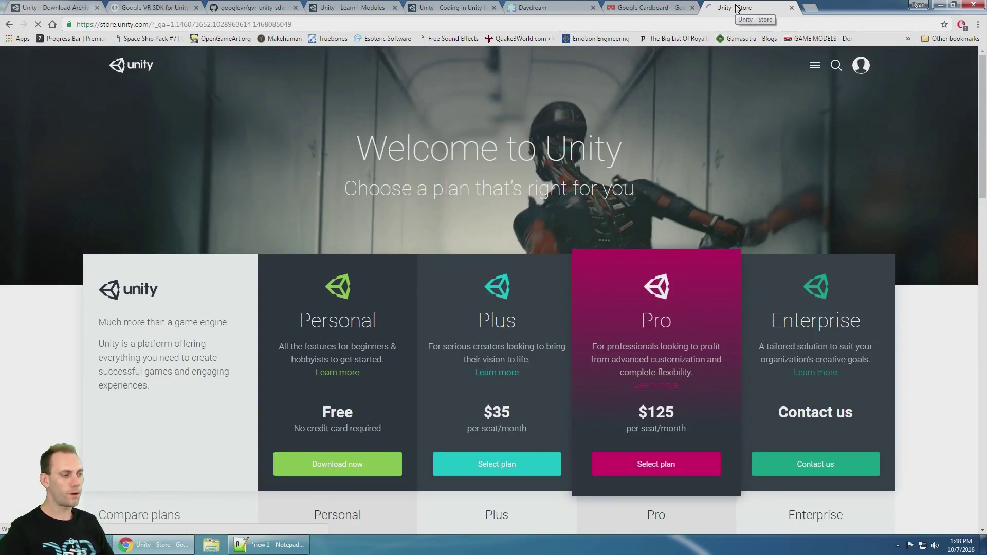
scroll(664, 92, down, 3)
scroll(664, 106, up, 2)
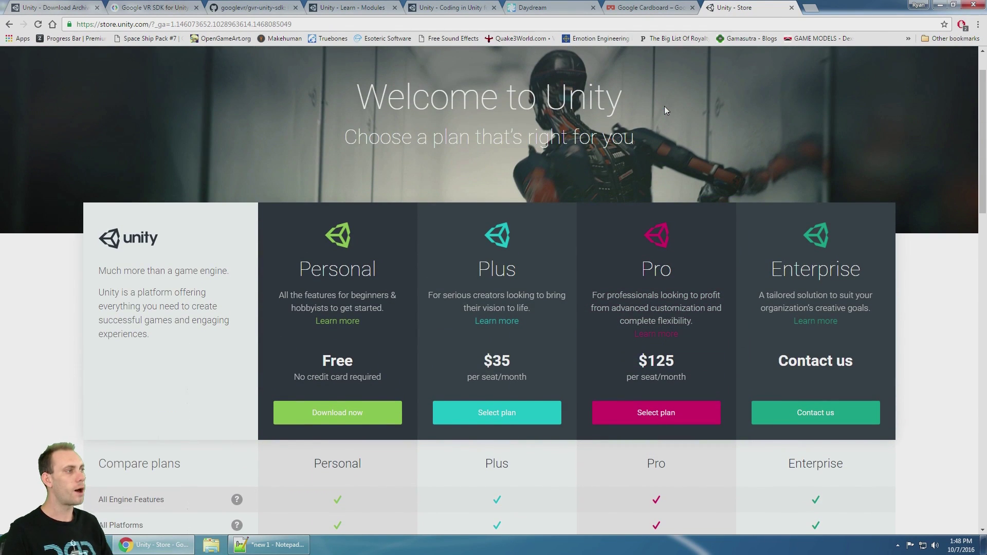
scroll(664, 106, down, 8)
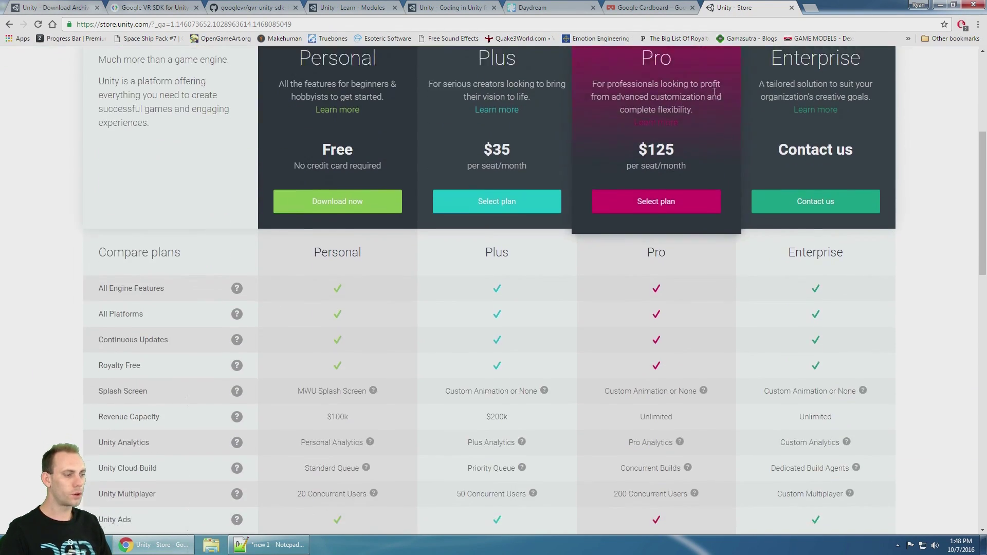
scroll(704, 88, down, 5)
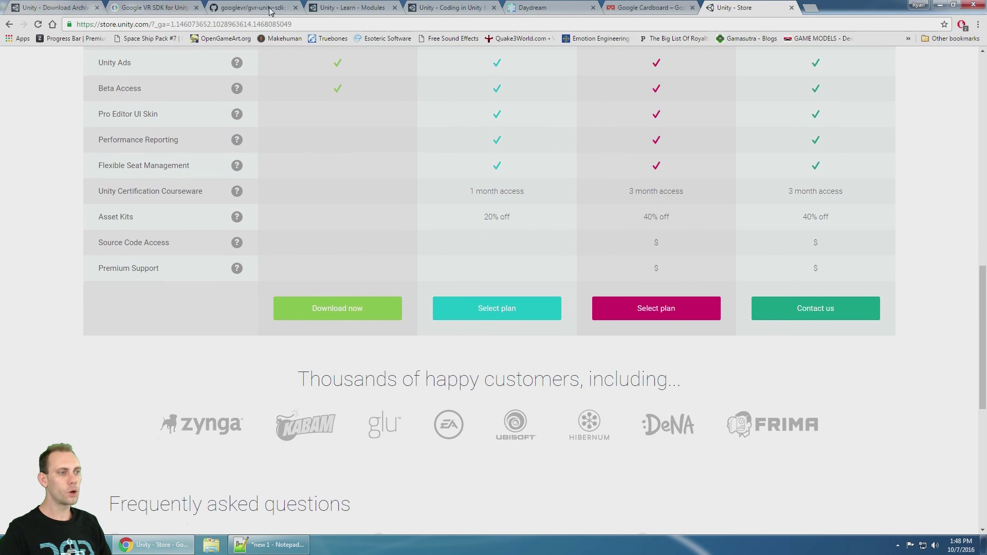
Bring up the Unity Download Archive, close the Unity Store page, and look over the 5.x releases.
click(41, 9)
click(773, 8)
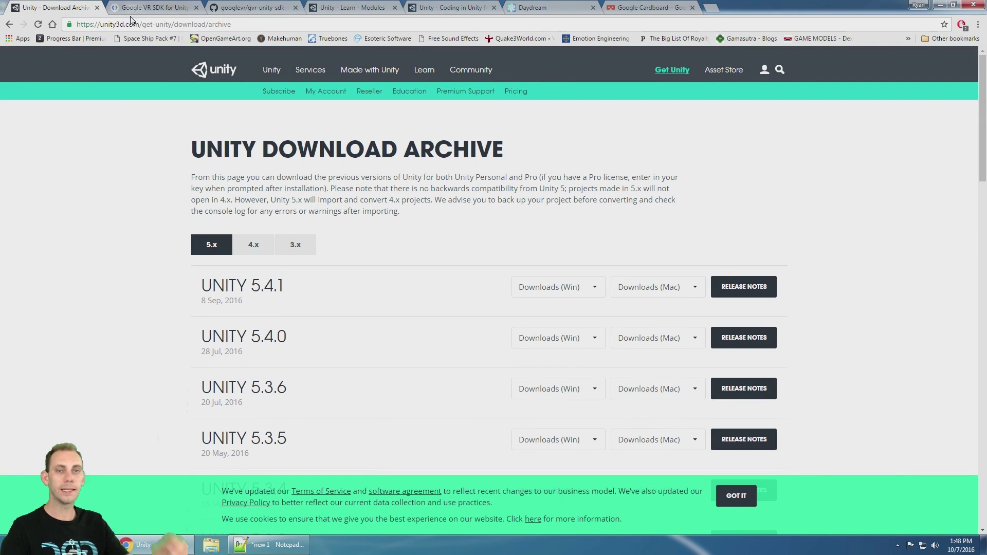
click(140, 23)
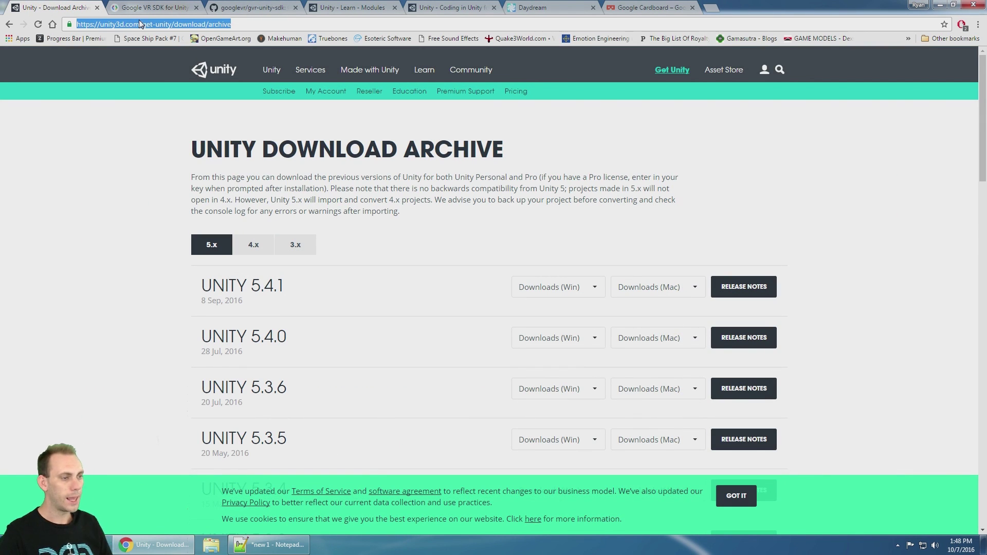
scroll(253, 155, down, 3)
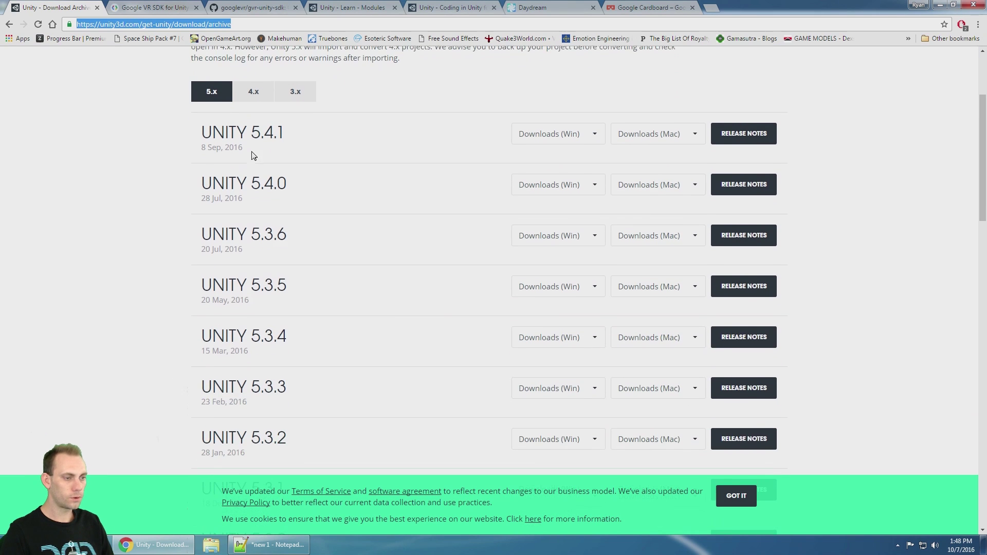
Locate Unity 5.3.3 in the archive and check which Windows downloads it offers.
drag(191, 384, 284, 386)
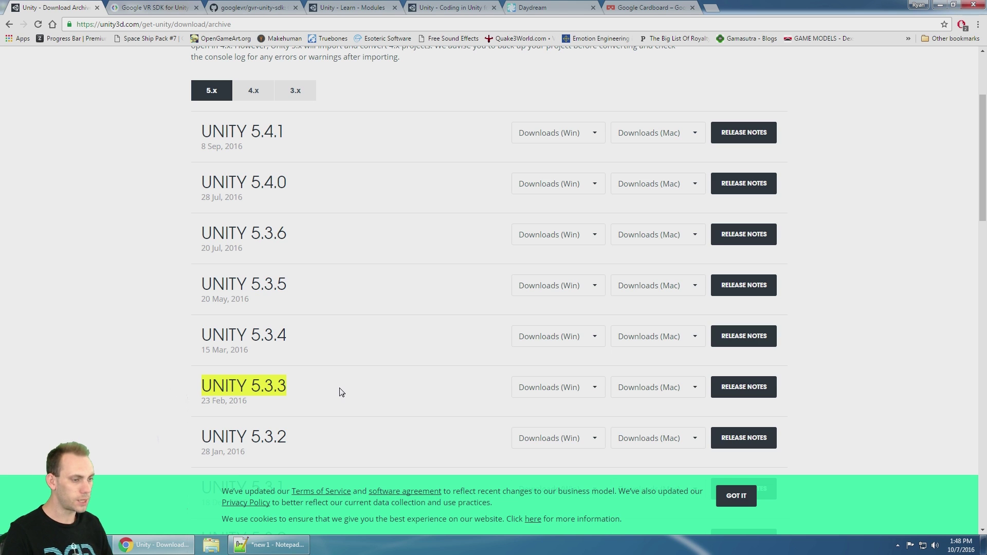
click(592, 391)
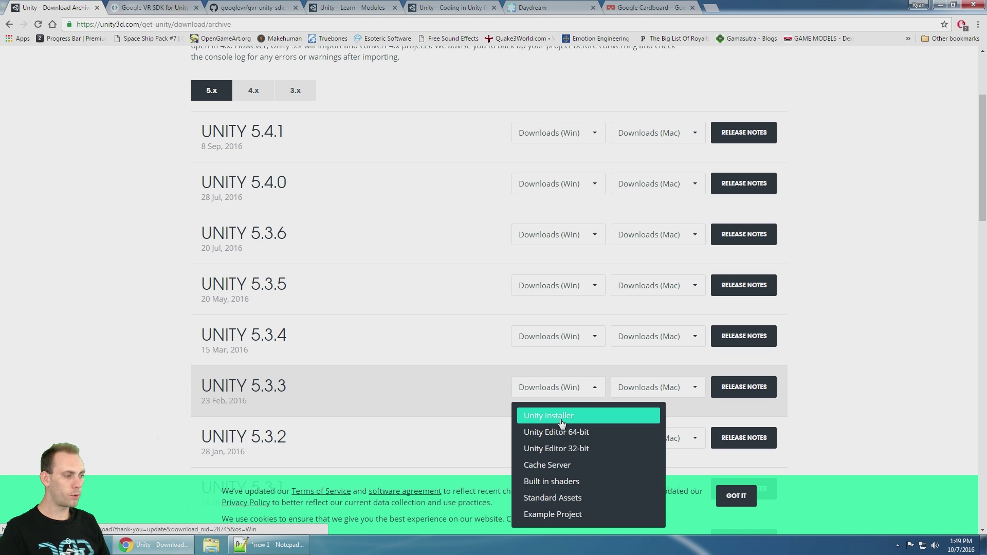
click(847, 354)
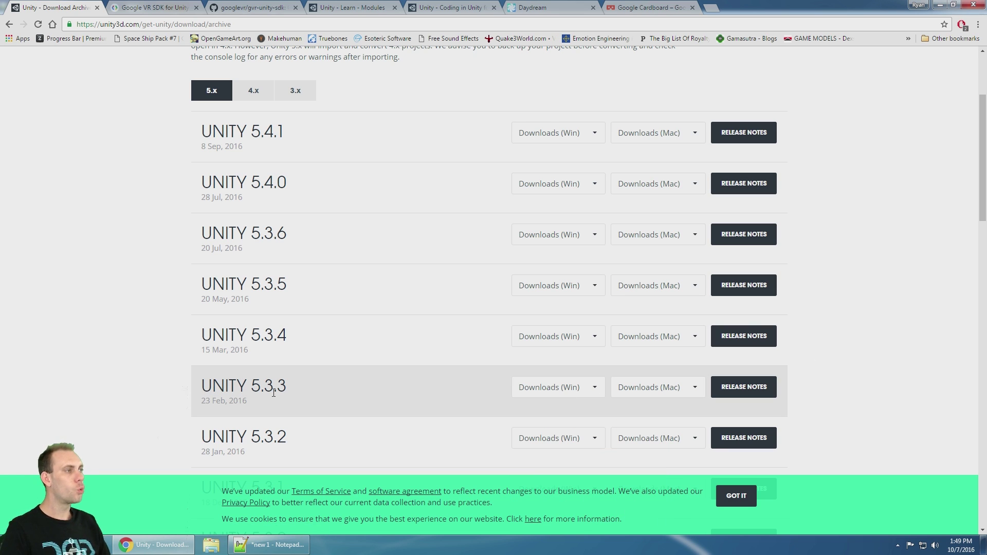
Minimize the browser and launch Unity 5.3.3f1 (64-bit) from the desktop.
click(939, 9)
click(939, 6)
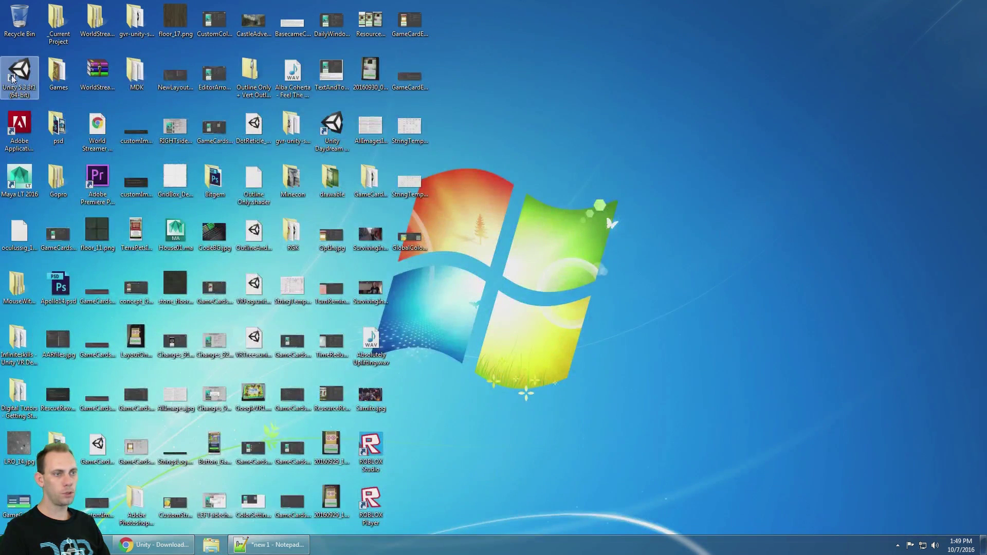
double_click(19, 75)
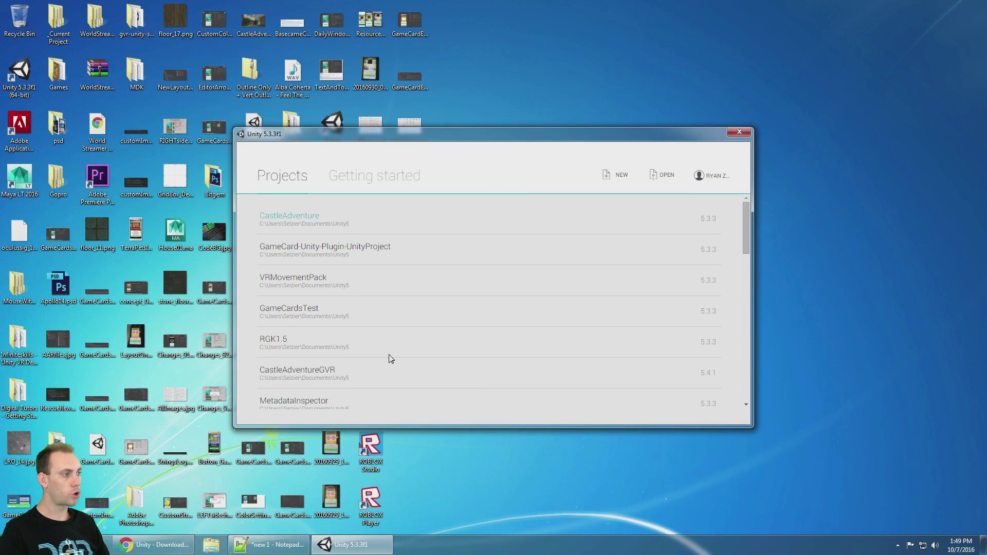
Create a new 3D Unity project named NewVRProject in the default location.
click(619, 177)
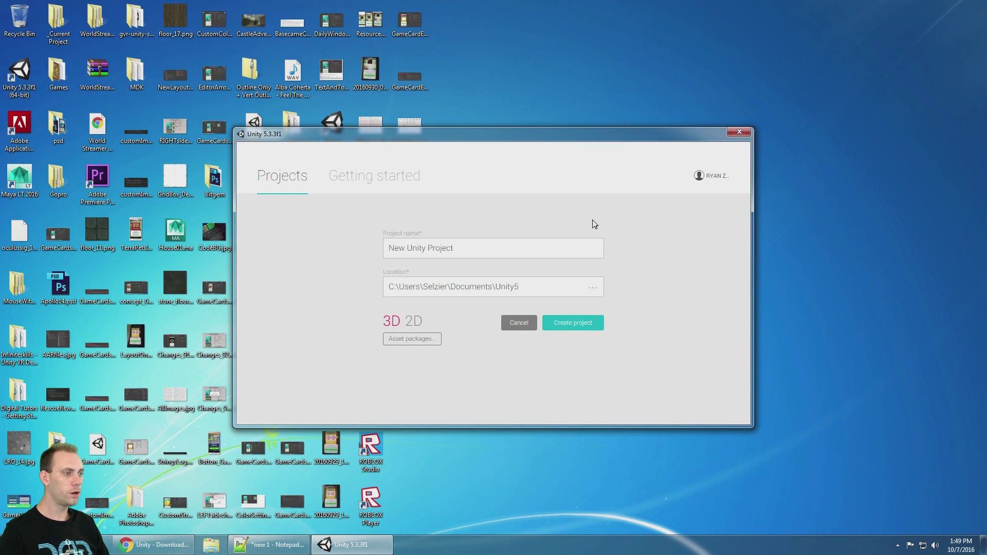
click(485, 257)
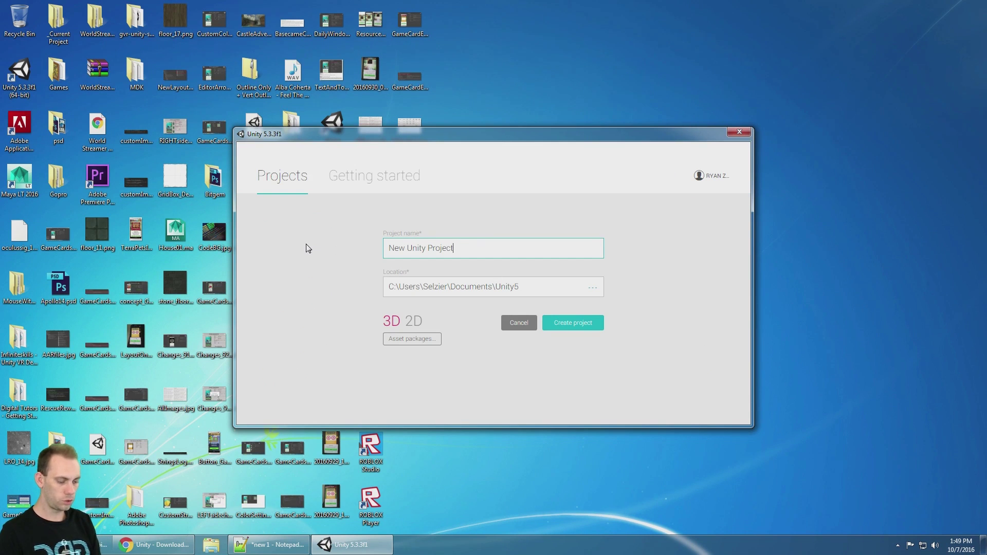
key(ctrl+a)
text(NewVRPro)
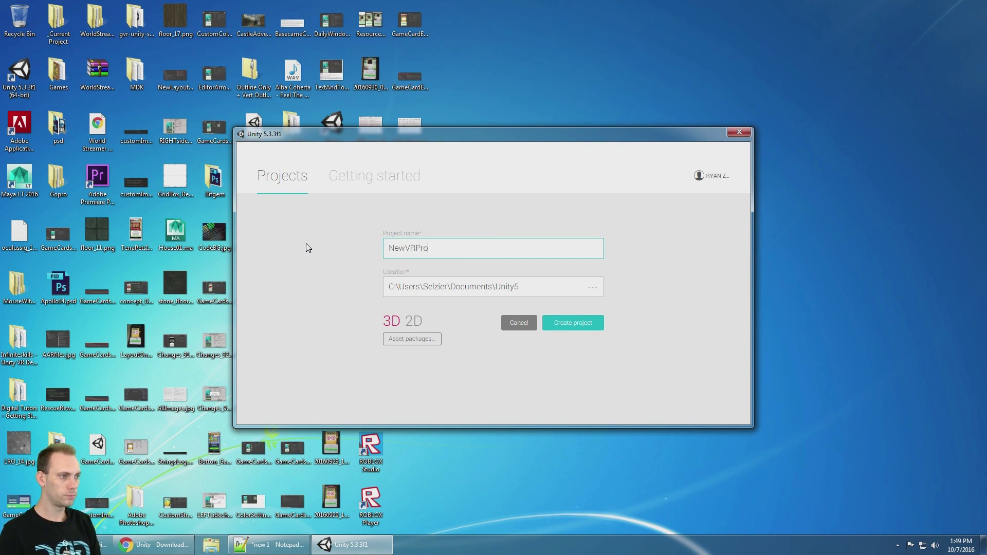
text(ject)
key(Return)
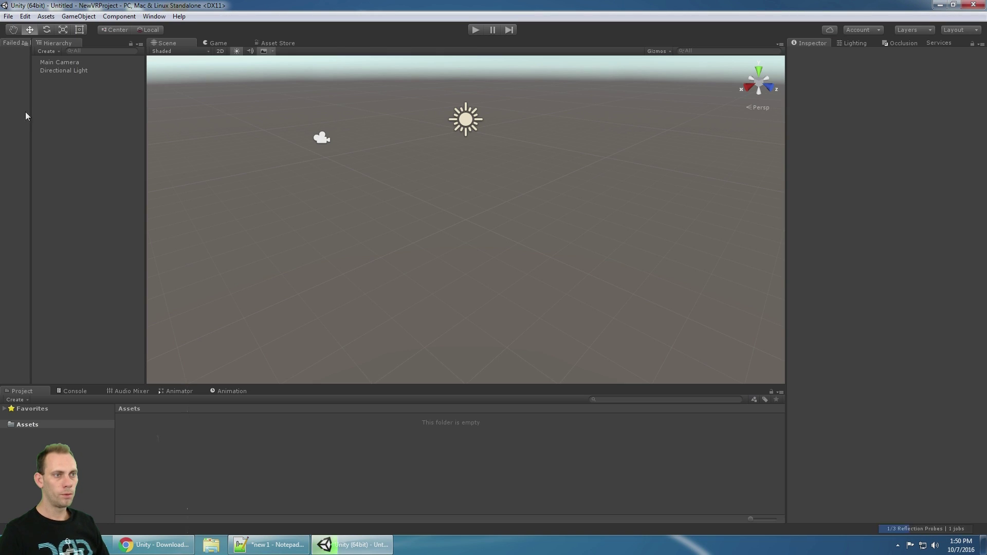
Inspect the new scene's Main Camera and Directional Light, and leave nothing selected.
mouse_move(31, 103)
mouse_down()
mouse_move(6, 85)
mouse_move(29, 85)
mouse_up()
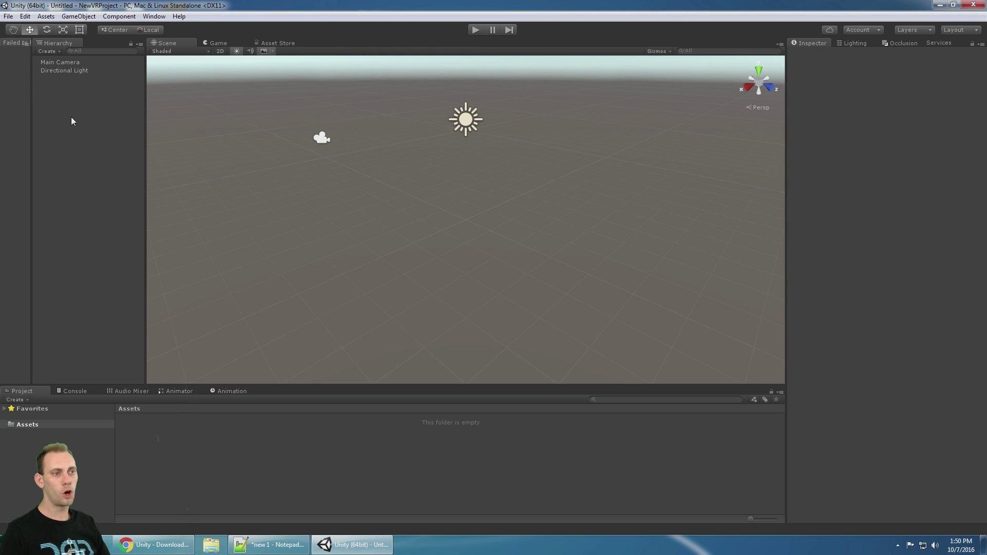
click(63, 62)
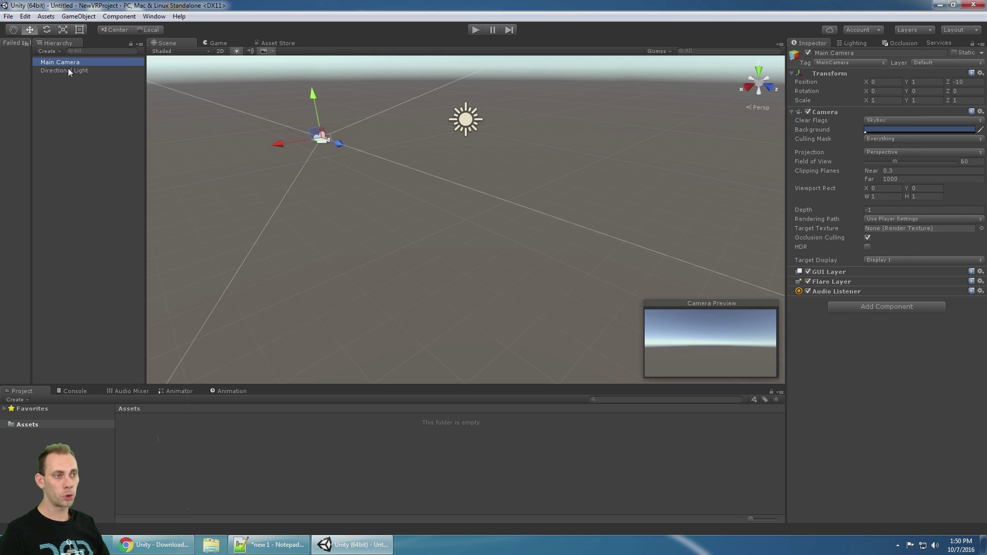
click(69, 71)
click(71, 108)
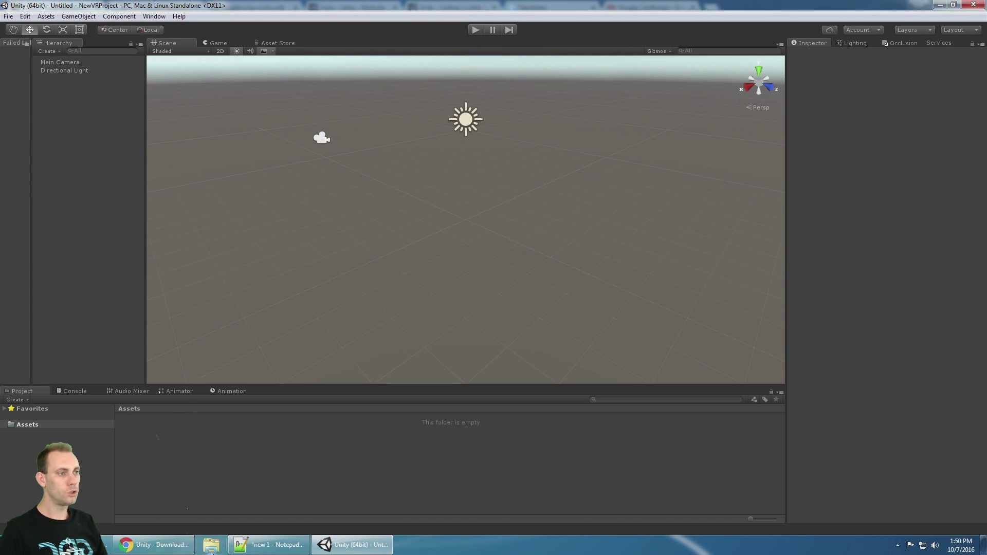
Switch to Chrome and bring up the Unity Learn tutorials page.
click(154, 545)
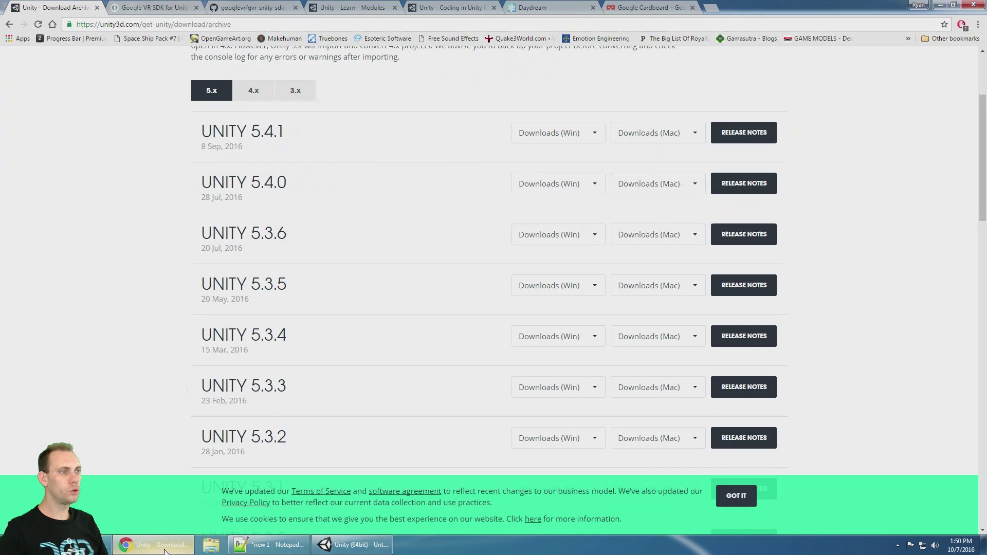
click(343, 9)
click(443, 8)
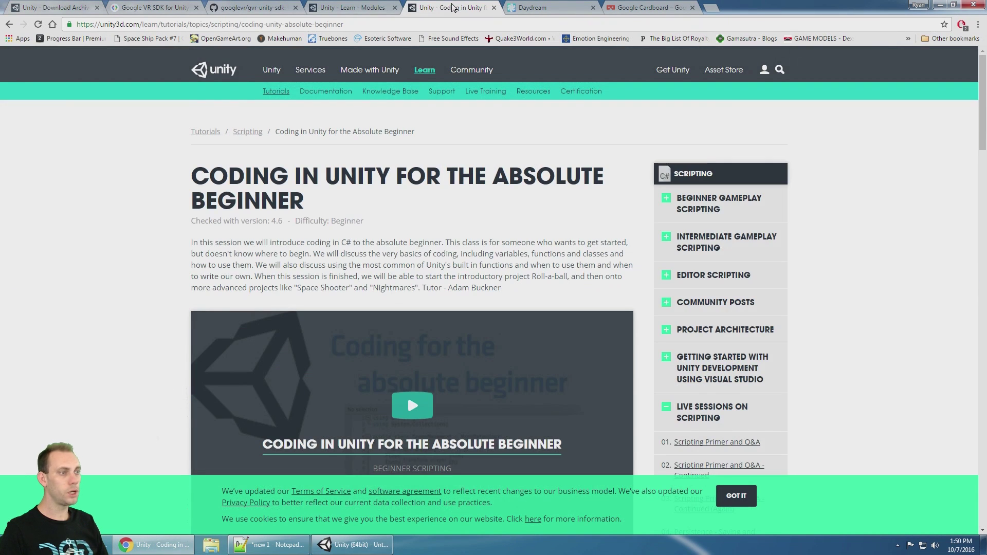
click(356, 7)
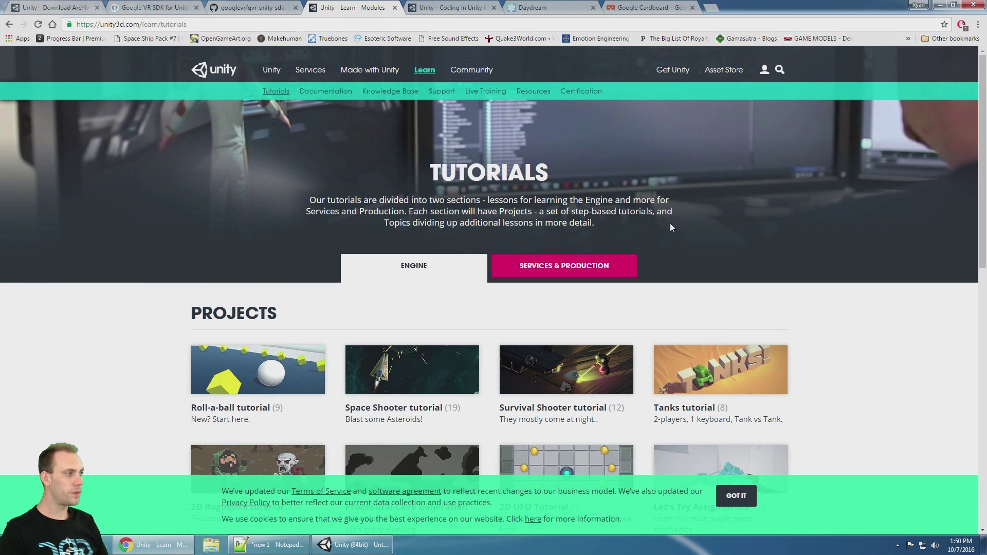
Examine the tutorial projects and topics on the Unity Learn page, including the Virtual Reality topic.
drag(983, 152, 984, 166)
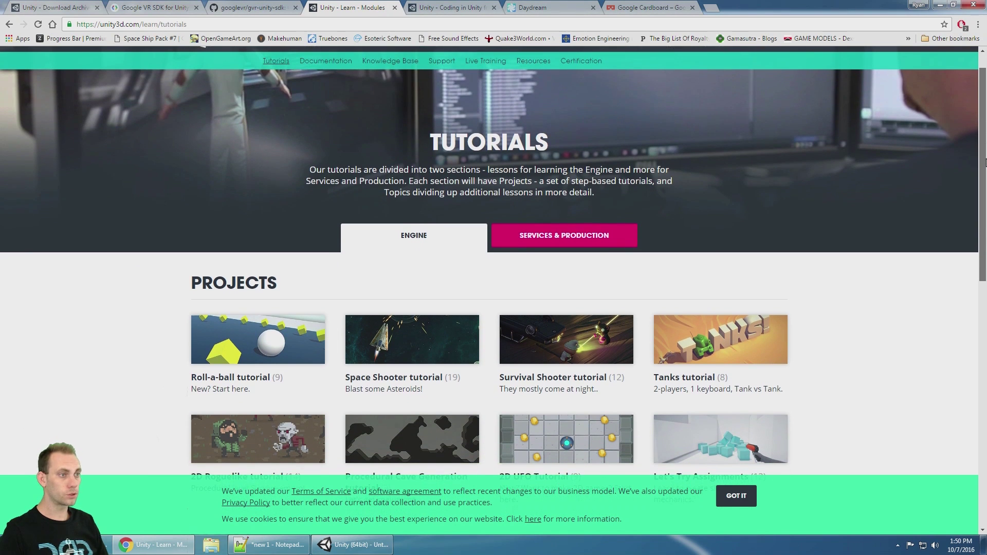
click(193, 26)
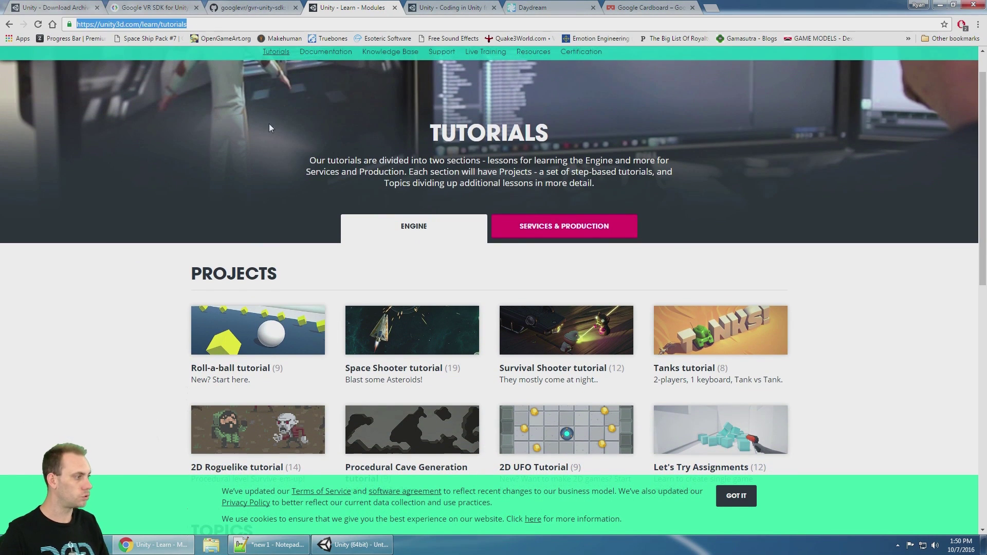
drag(983, 200, 983, 264)
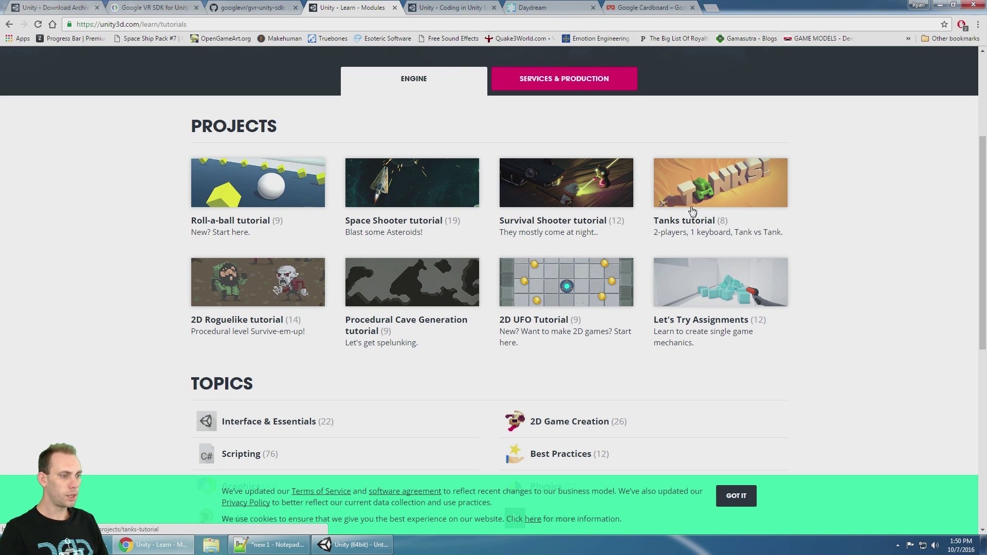
scroll(812, 191, down, 6)
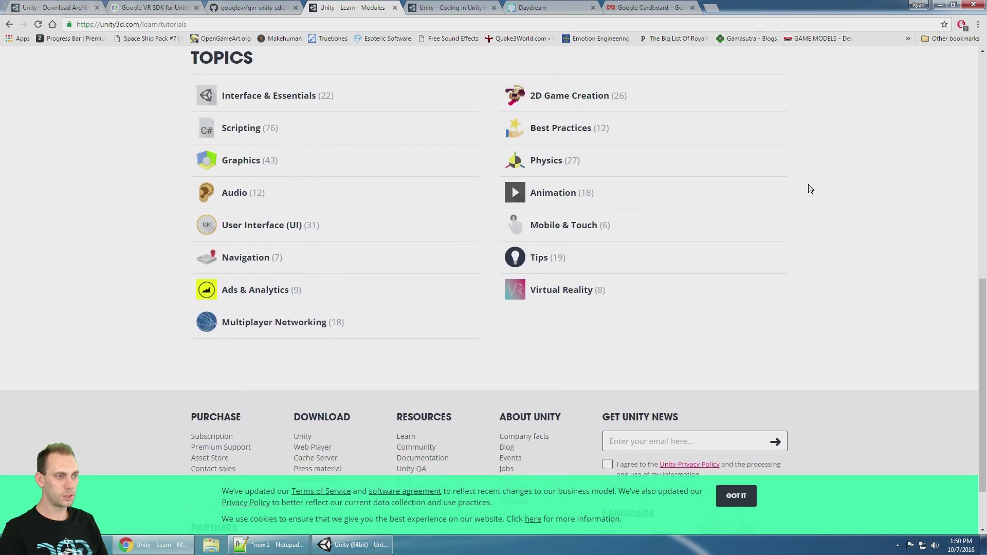
scroll(810, 189, up, 1)
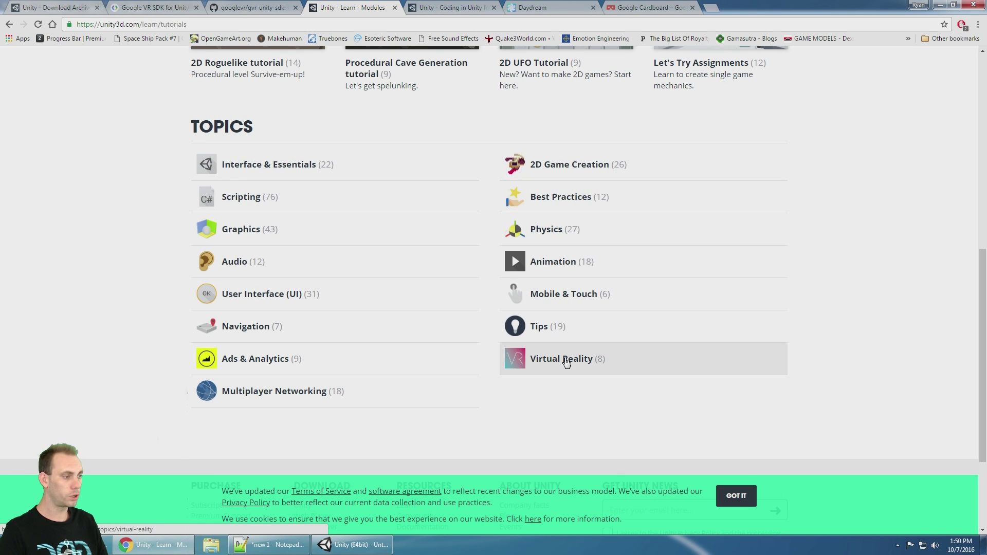
scroll(838, 300, up, 2)
scroll(833, 309, down, 1)
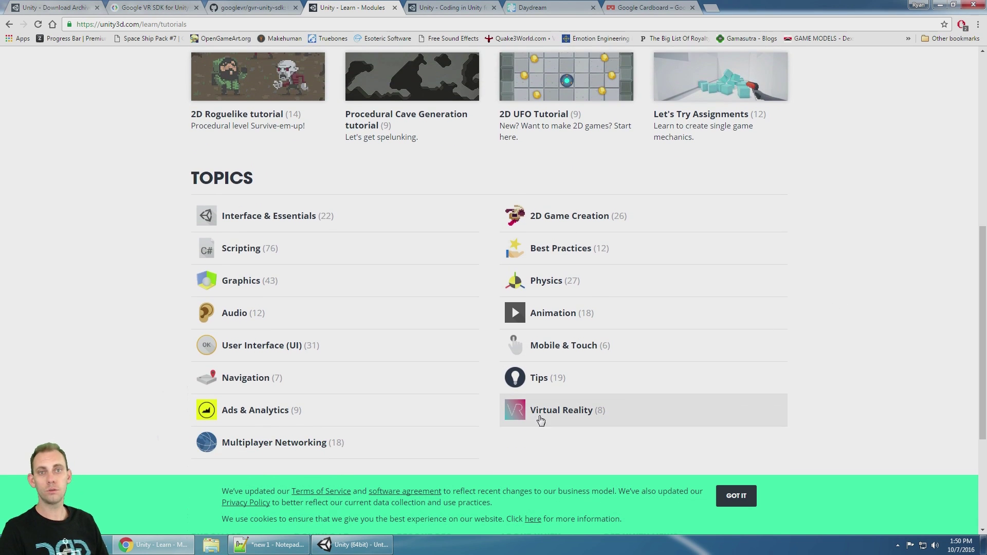
scroll(572, 412, up, 6)
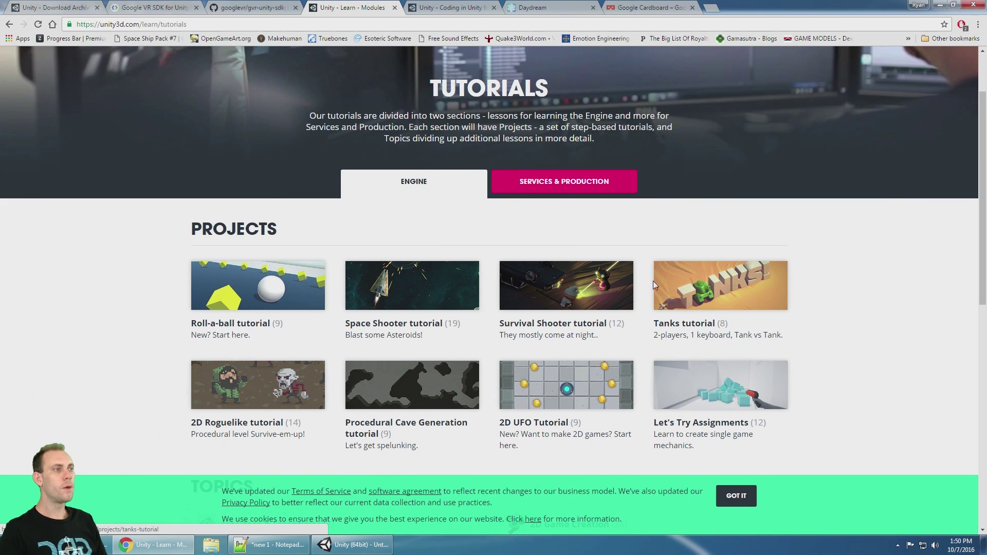
Open the Coding in Unity for the Absolute Beginner page and read its introduction.
click(452, 6)
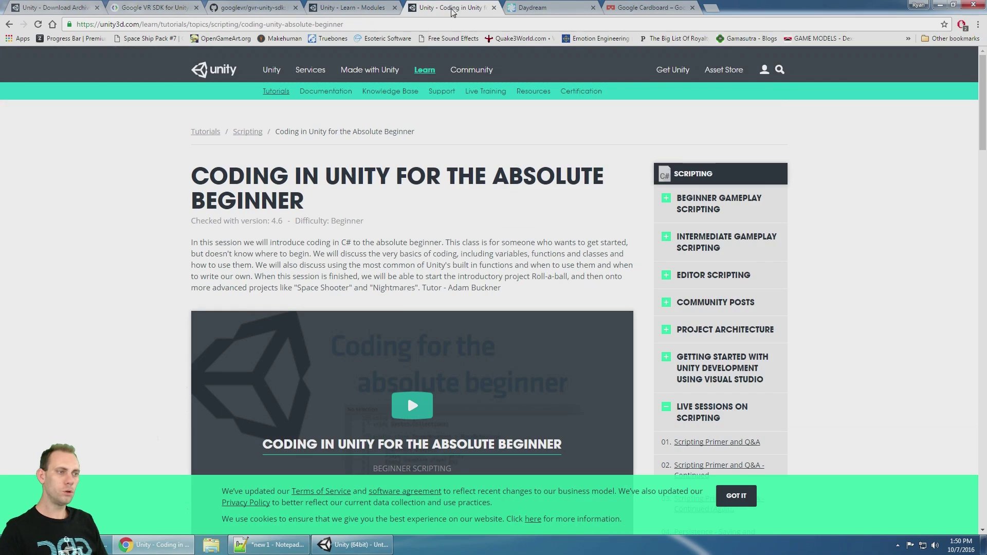
scroll(562, 186, down, 2)
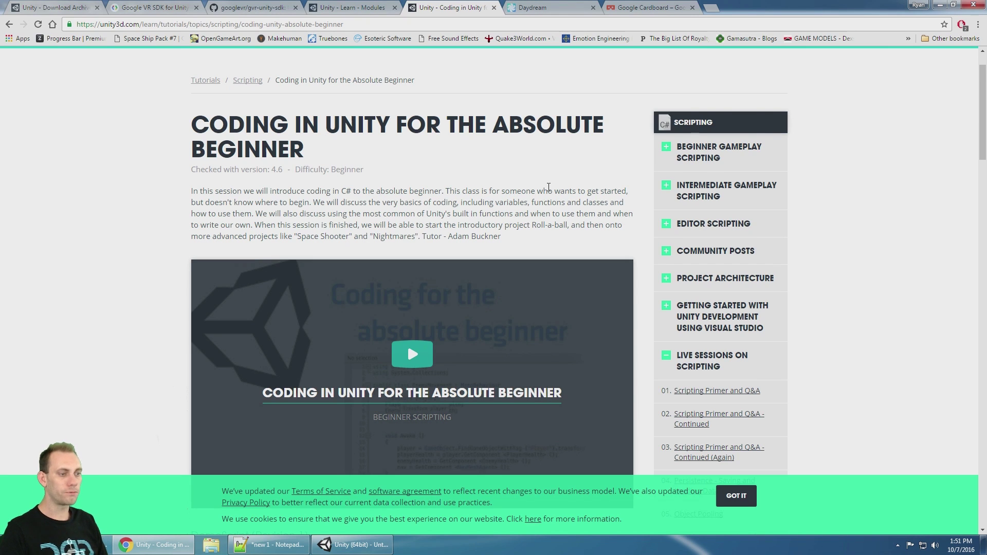
Look over the Coding in Unity for the Absolute Beginner page, including its title, video, DemoScript code and web address.
scroll(436, 209, down, 2)
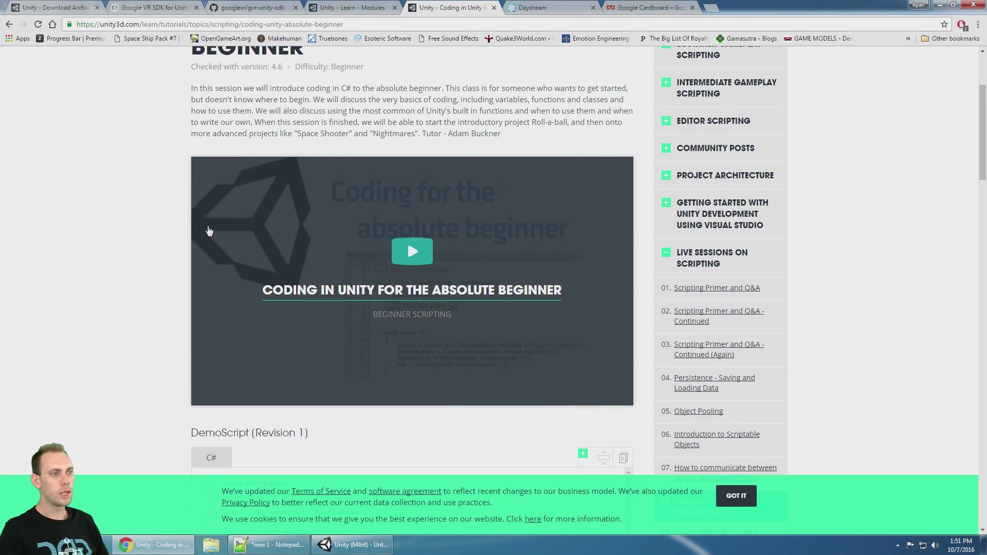
scroll(209, 230, up, 2)
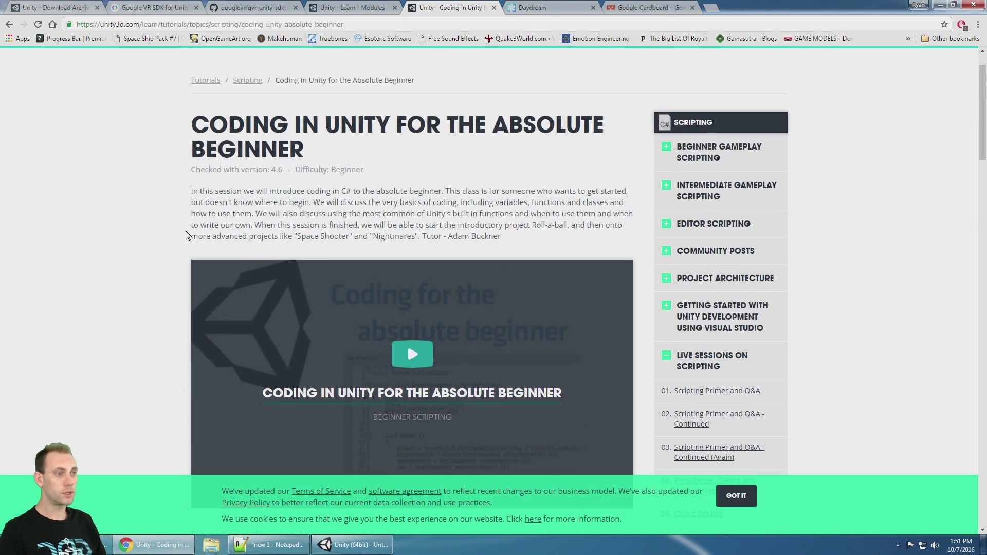
drag(184, 123, 301, 152)
scroll(334, 170, down, 5)
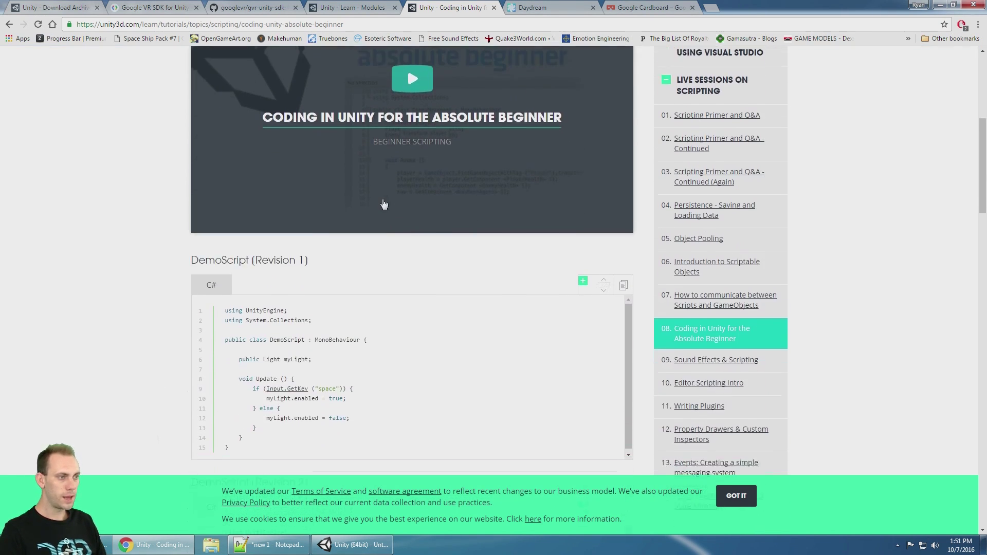
scroll(383, 204, up, 4)
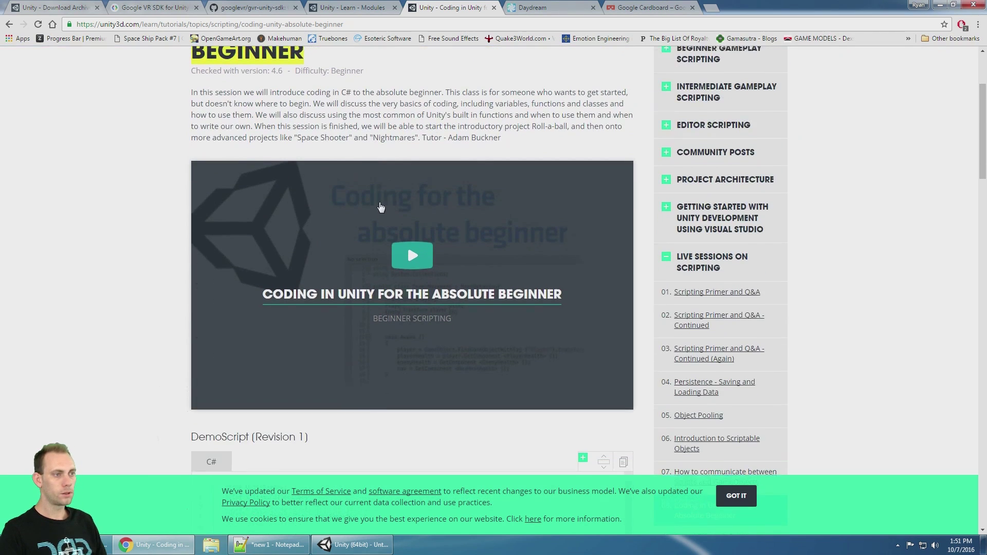
scroll(380, 202, up, 3)
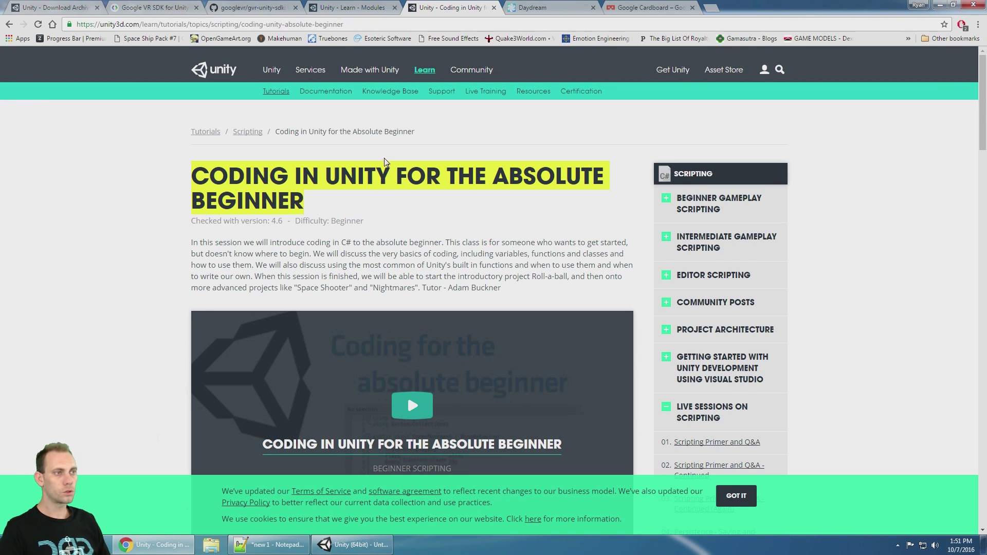
click(329, 24)
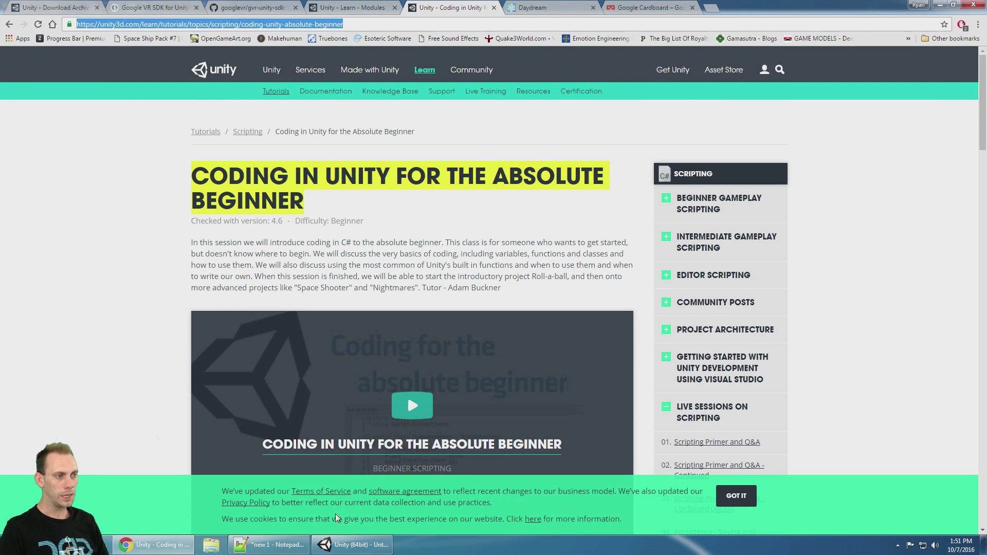
Switch to Unity, inspect the scene's Main Camera and Directional Light, and minimize the editor to return to Chrome.
click(352, 545)
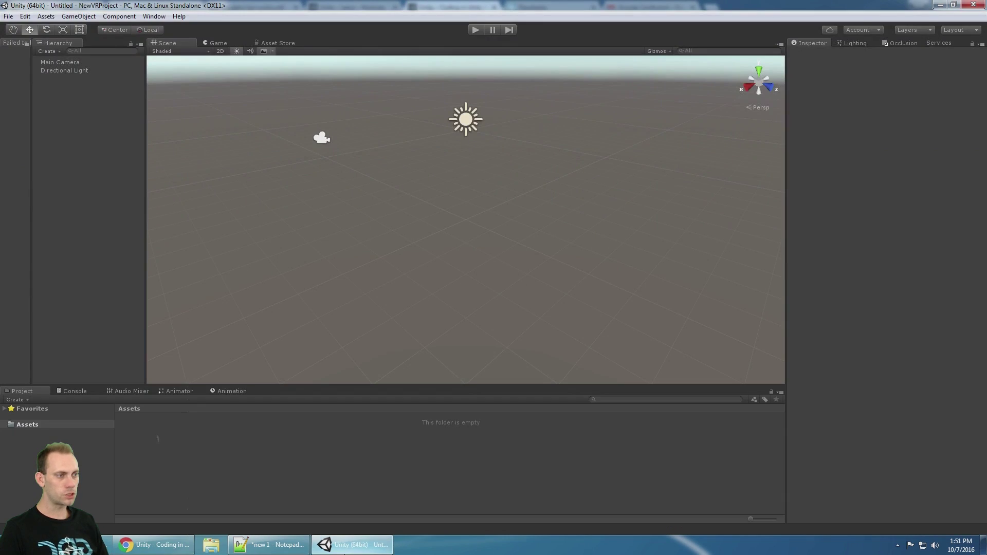
click(71, 63)
click(70, 70)
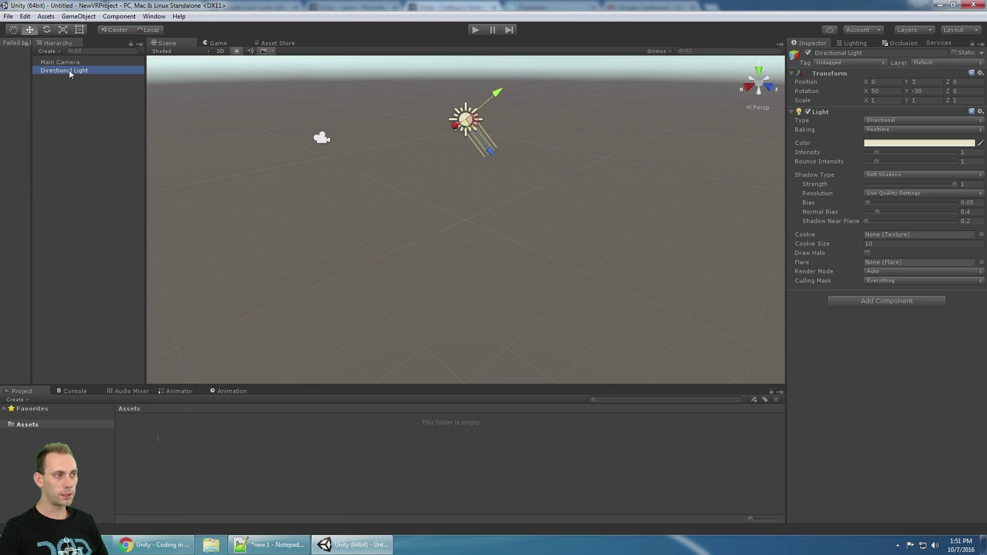
click(69, 63)
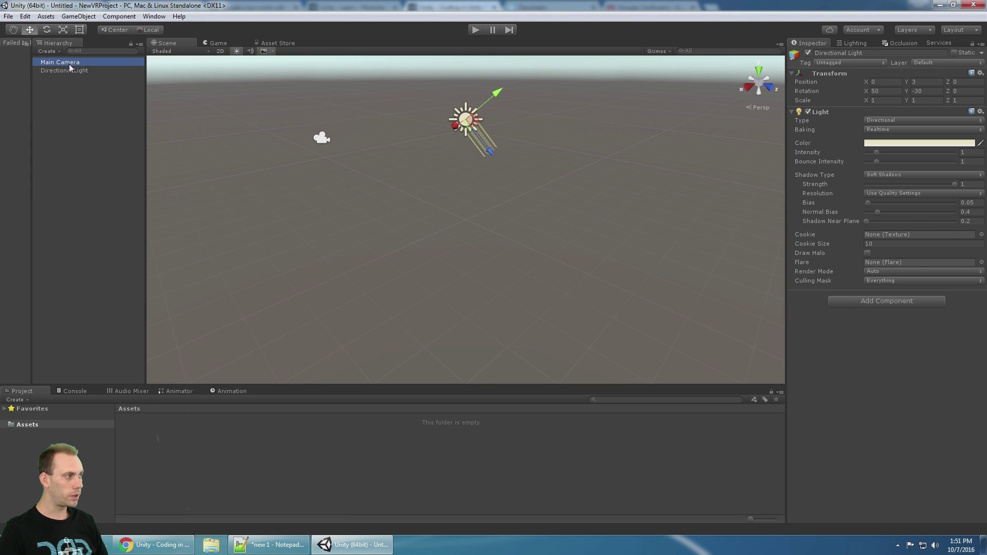
click(939, 6)
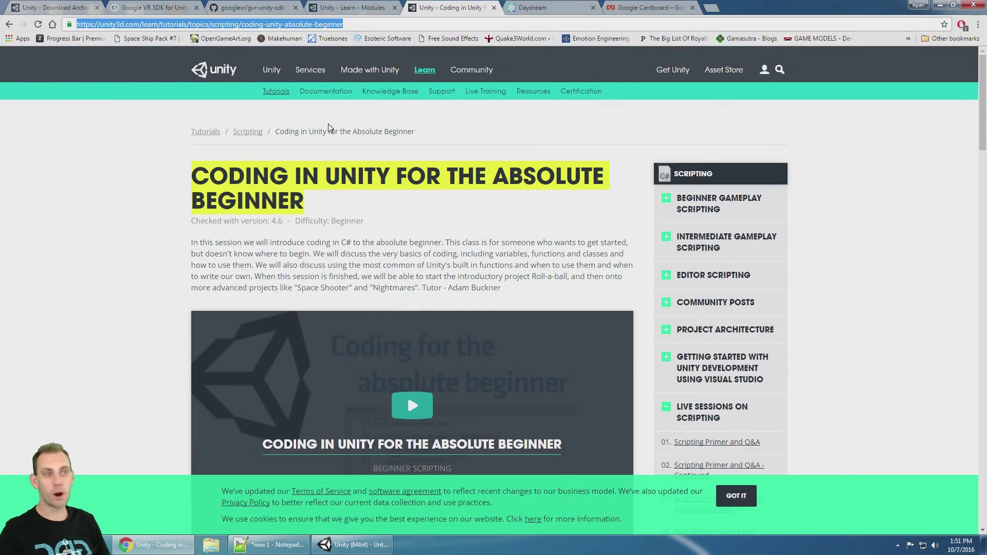
View the already open Daydream and Google Cardboard pages, ending on the Daydream page.
click(544, 7)
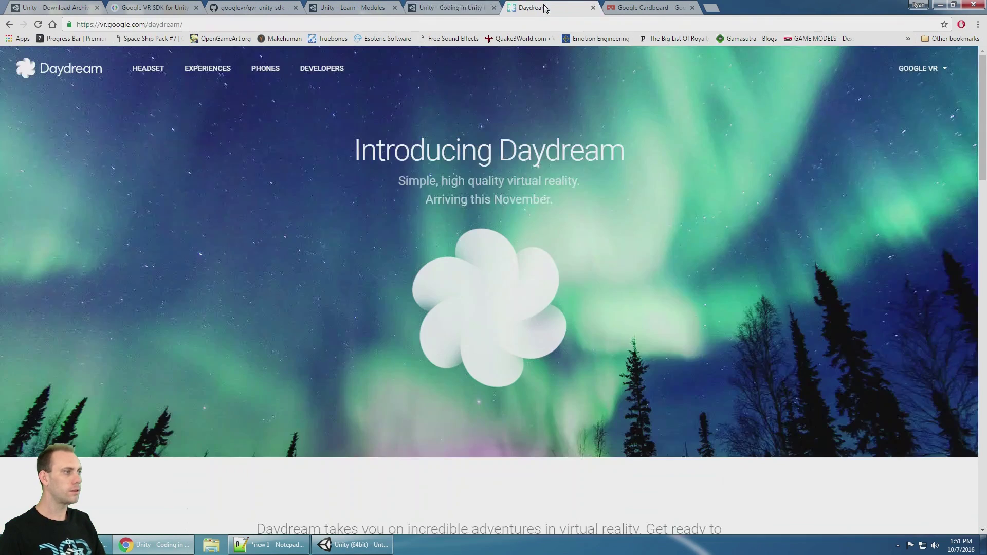
click(680, 9)
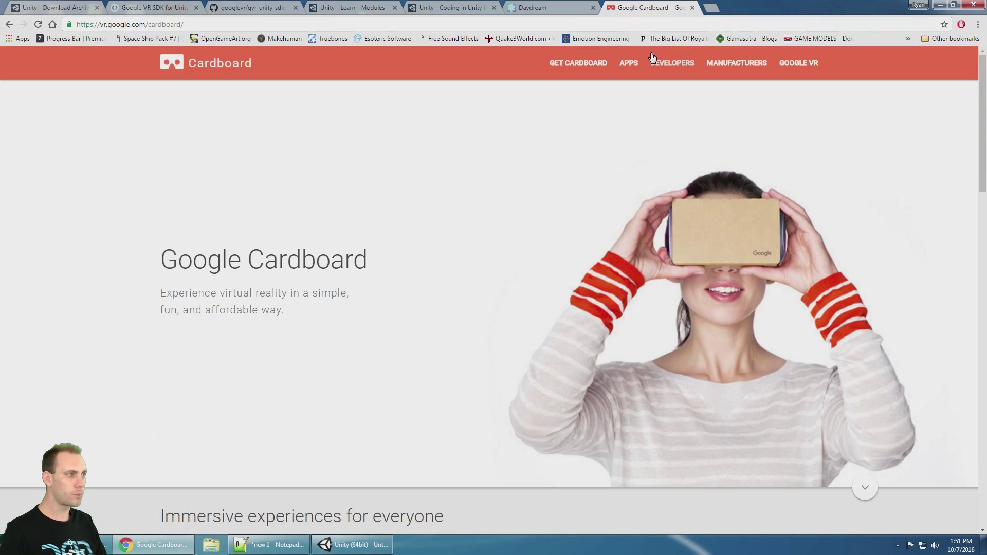
click(551, 9)
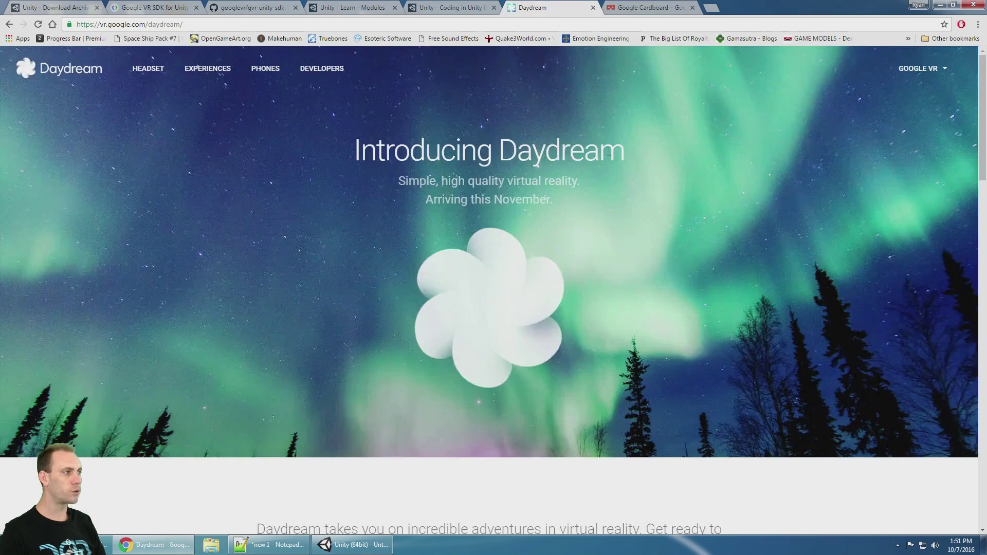
Search the web for "googlevr sdk" in a new tab and open the Google VR SDK for Unity page.
click(709, 10)
text(googlevr sdk)
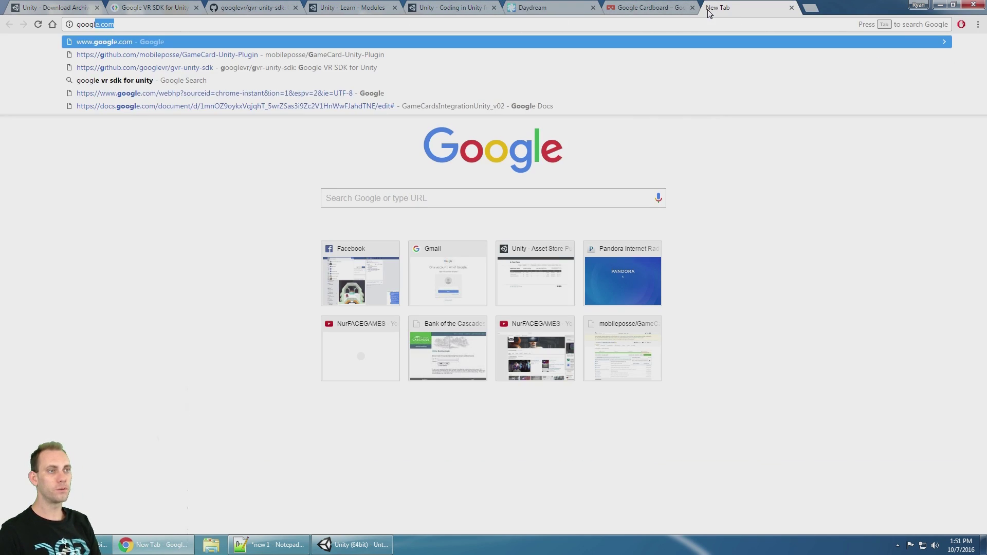
key(Return)
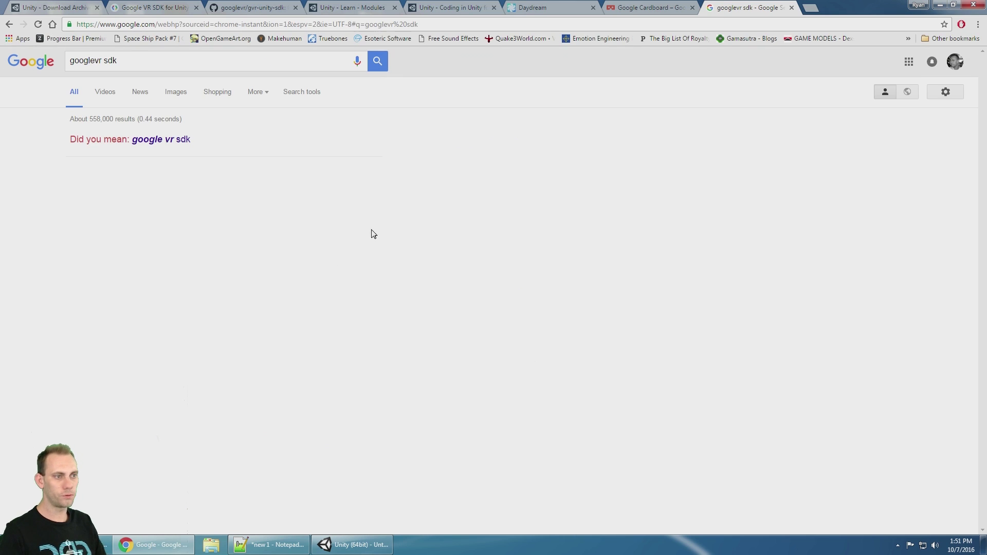
click(197, 175)
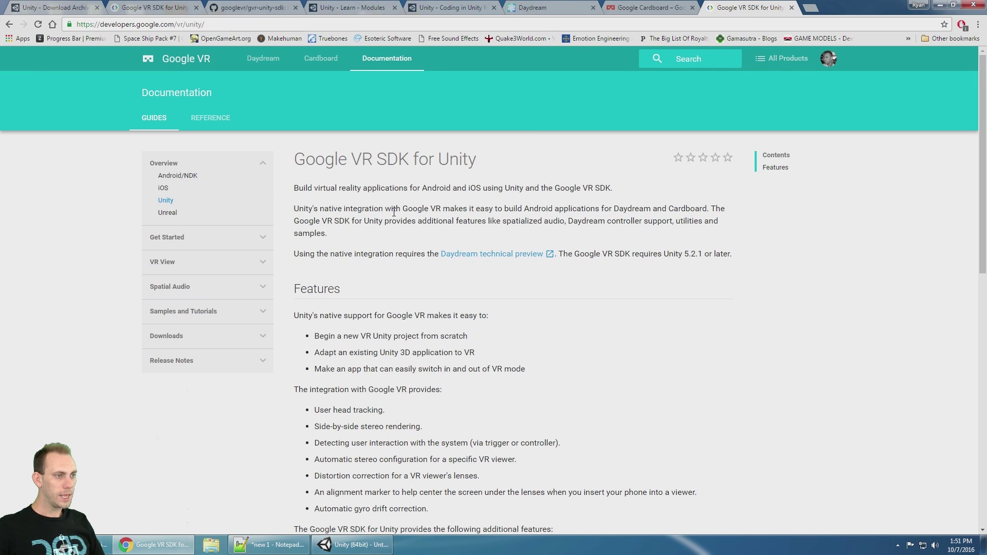
Read the Google VR SDK for Unity overview and features, briefly visiting the linked Daydream technical preview page.
scroll(394, 211, down, 1)
scroll(394, 211, up, 1)
click(129, 27)
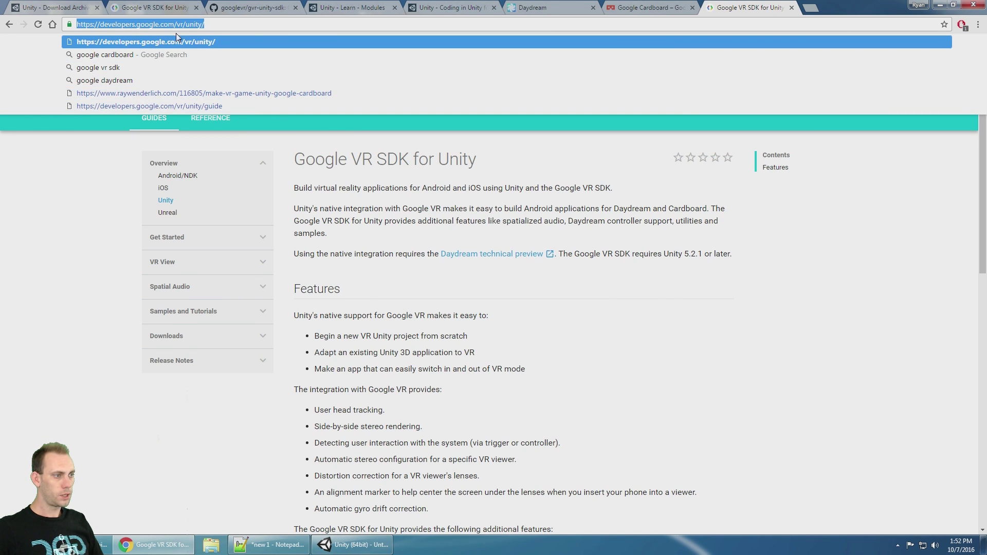
click(506, 253)
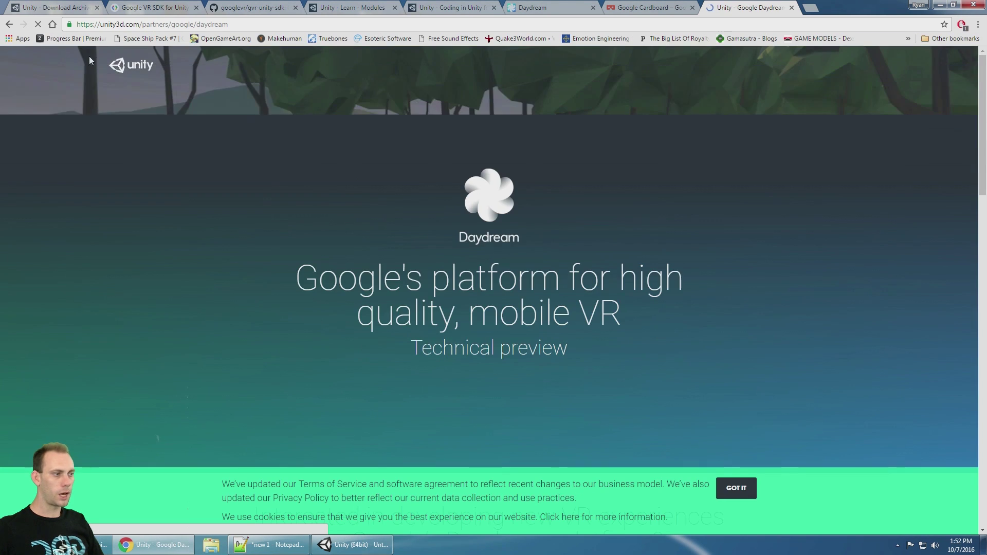
click(10, 25)
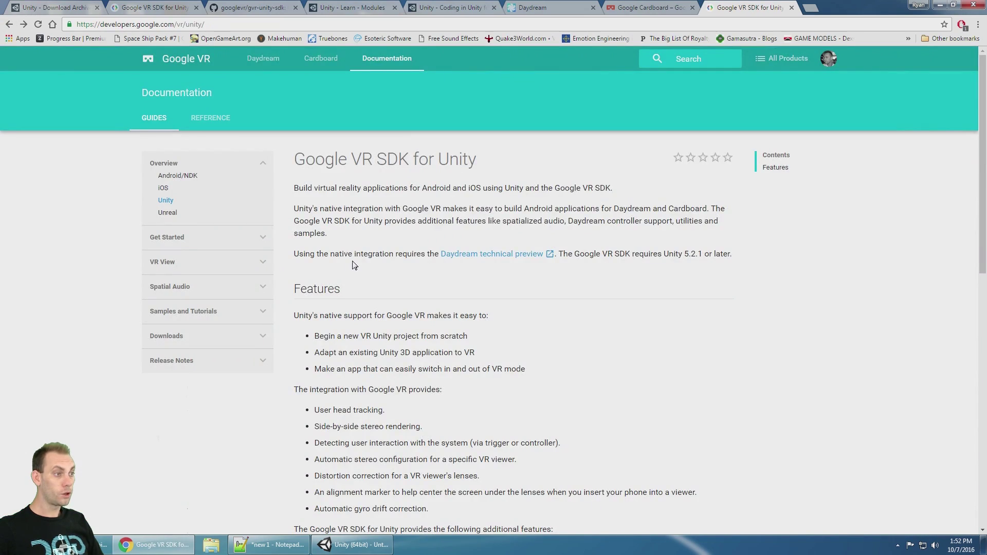
scroll(347, 266, down, 6)
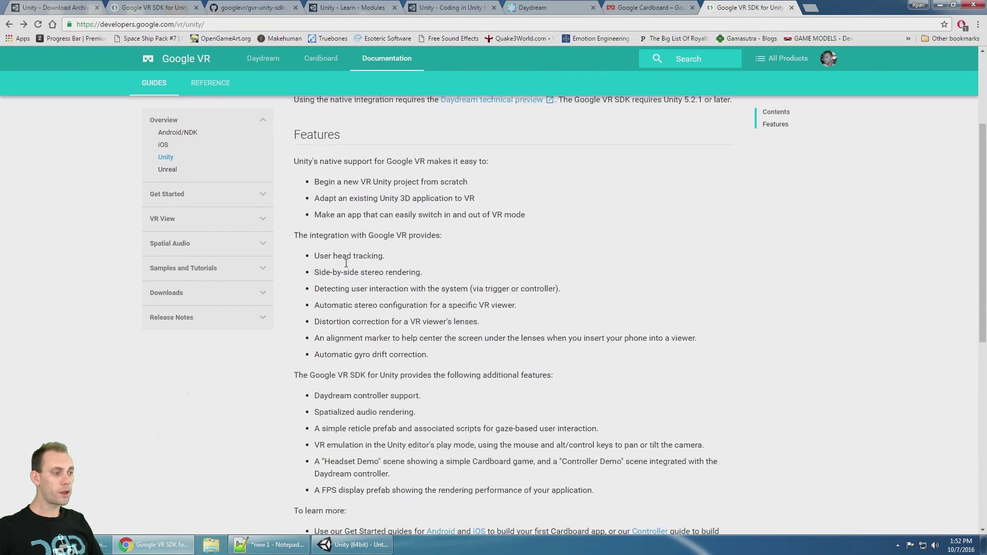
scroll(347, 267, up, 6)
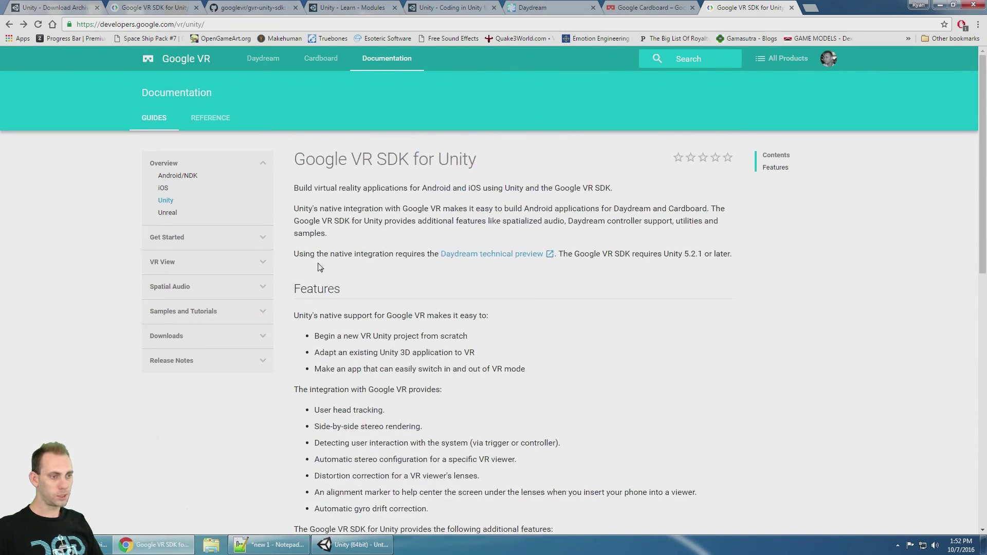
Go to the Unity downloads page of the Google VR documentation and open the gvr-unity-sdk GitHub repository in a new tab.
click(177, 340)
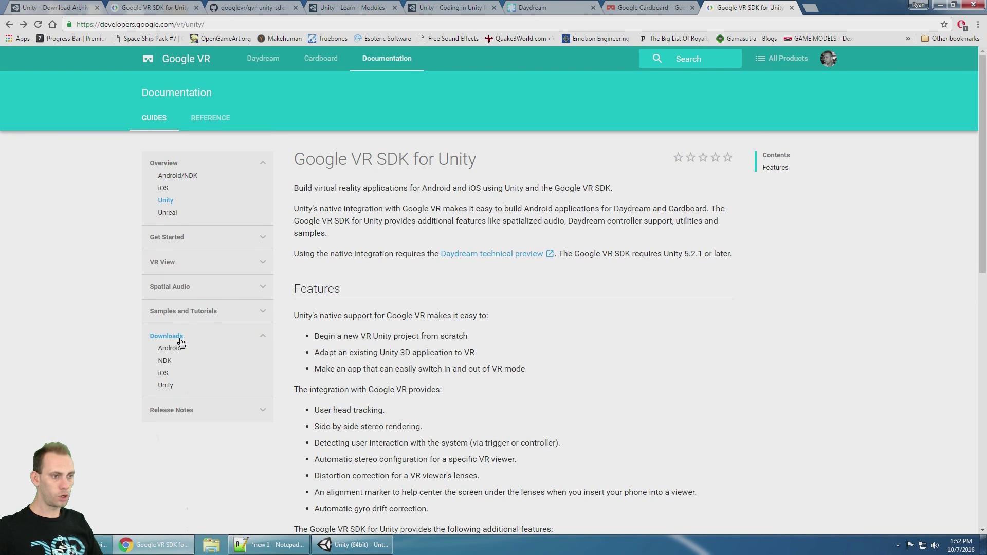
click(167, 386)
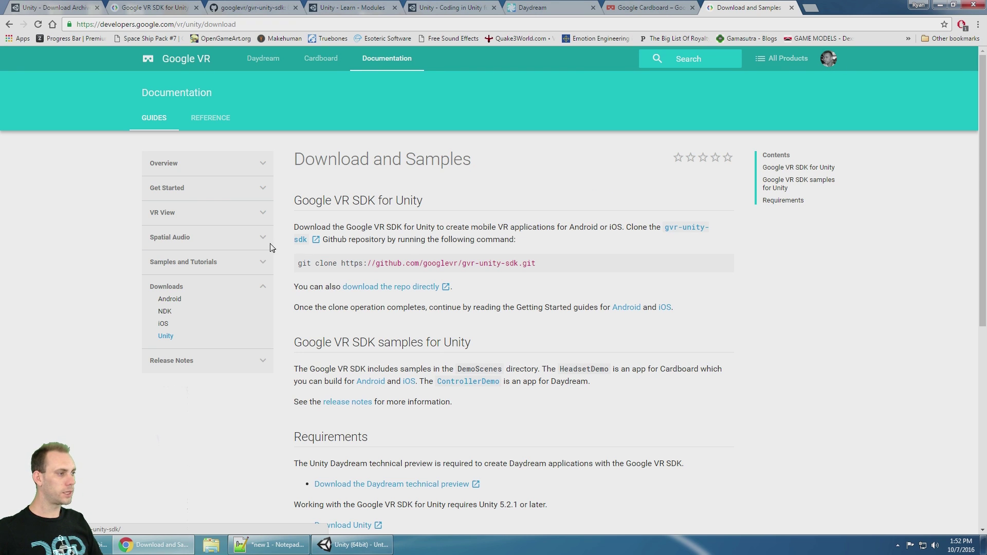
middle_click(678, 233)
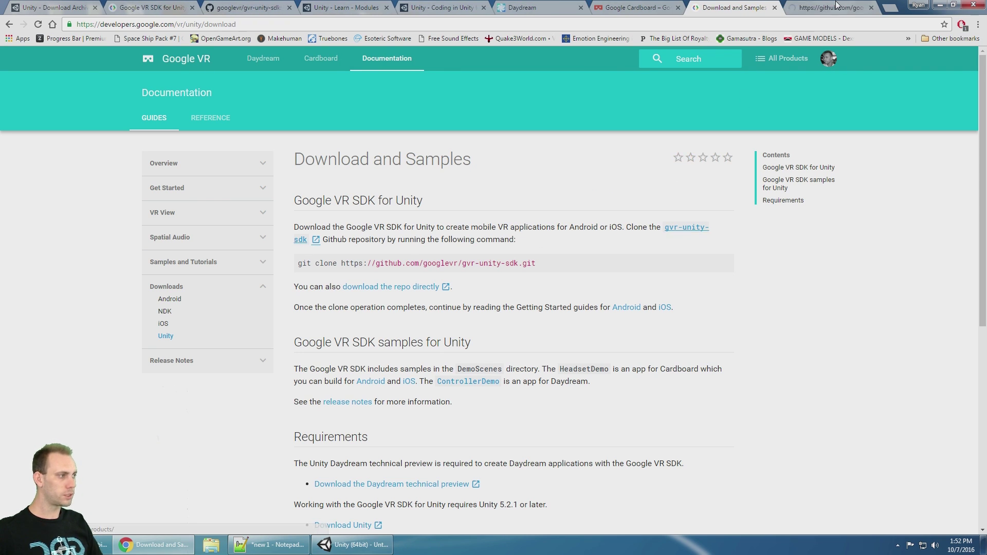
click(813, 8)
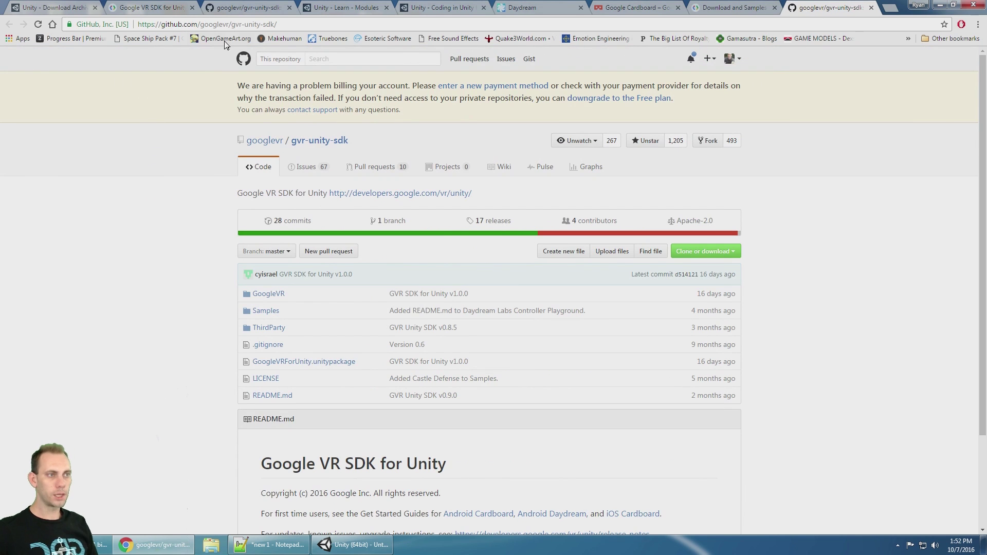
click(240, 24)
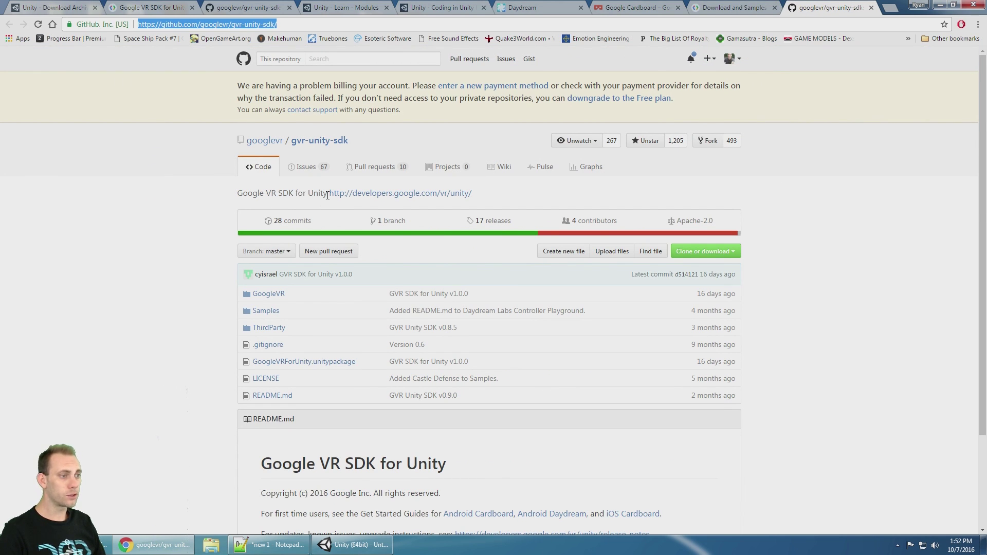
Check the clone and download options of the gvr-unity-sdk repository, and close them without downloading.
scroll(325, 194, down, 1)
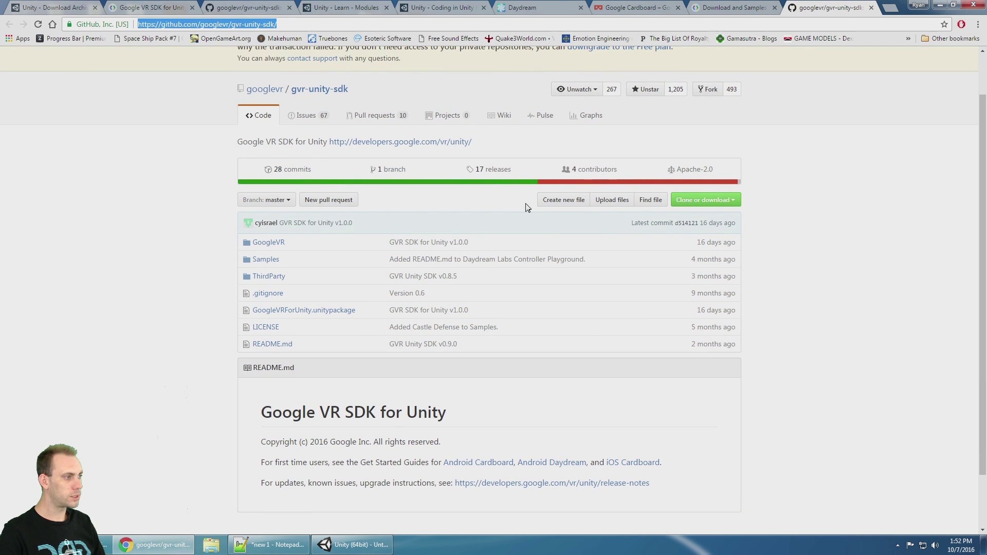
click(722, 203)
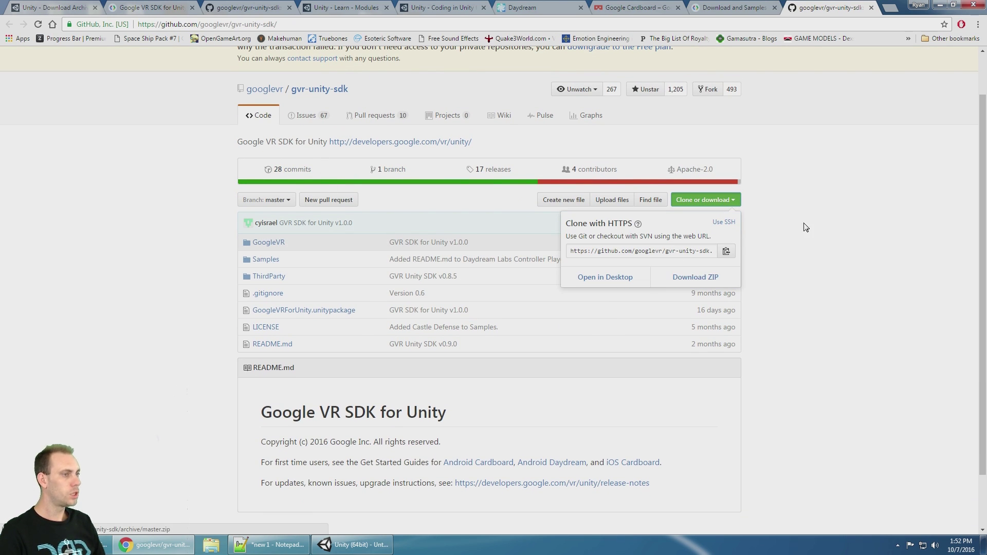
click(775, 205)
scroll(282, 178, up, 1)
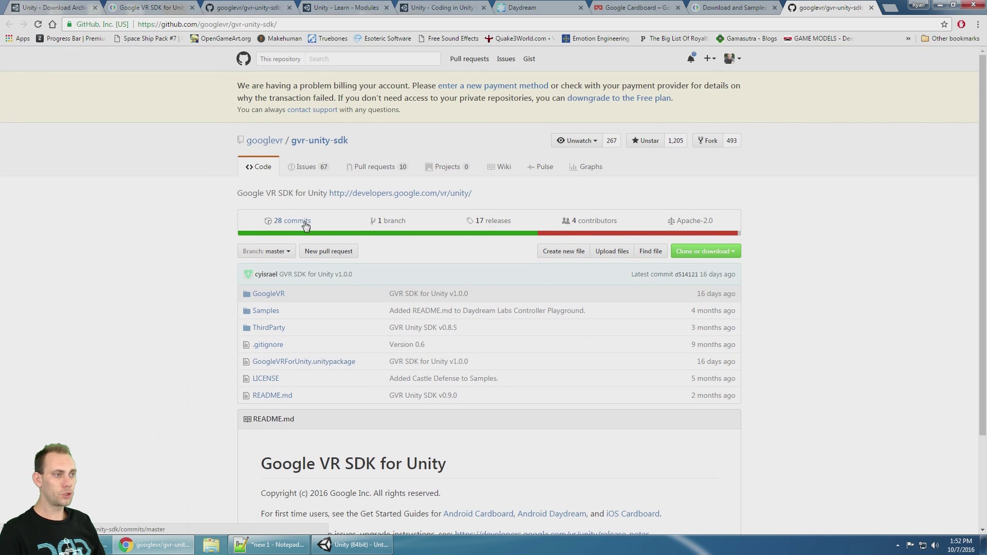
Open the gvr-unity-sdk commit history and examine the SDK versions back to the initial commit.
click(301, 224)
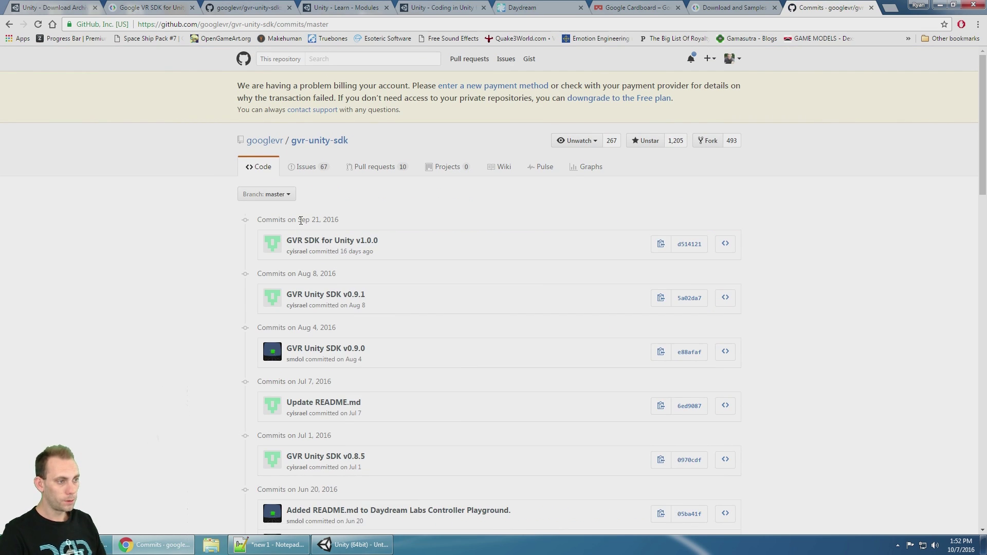
scroll(391, 245, down, 2)
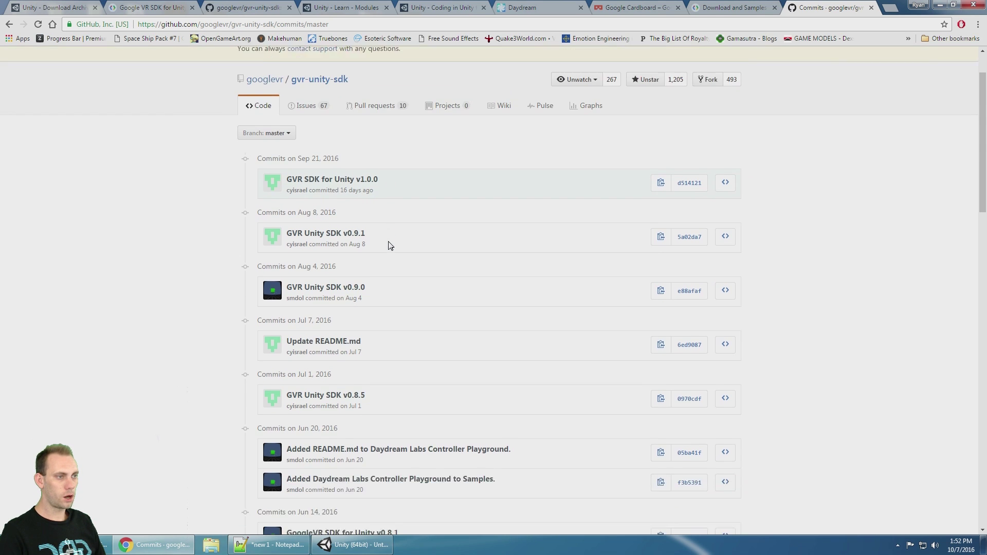
scroll(378, 216, up, 1)
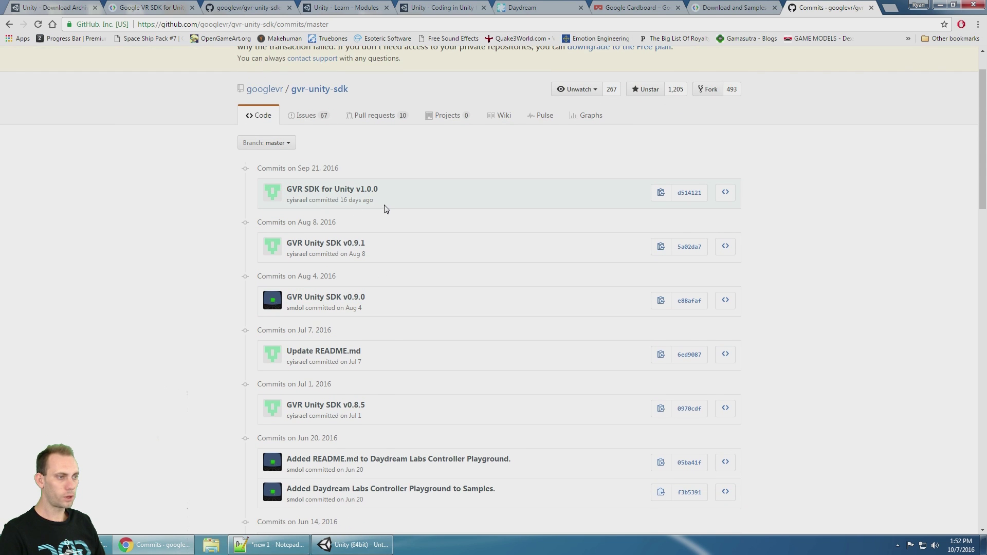
scroll(386, 209, down, 4)
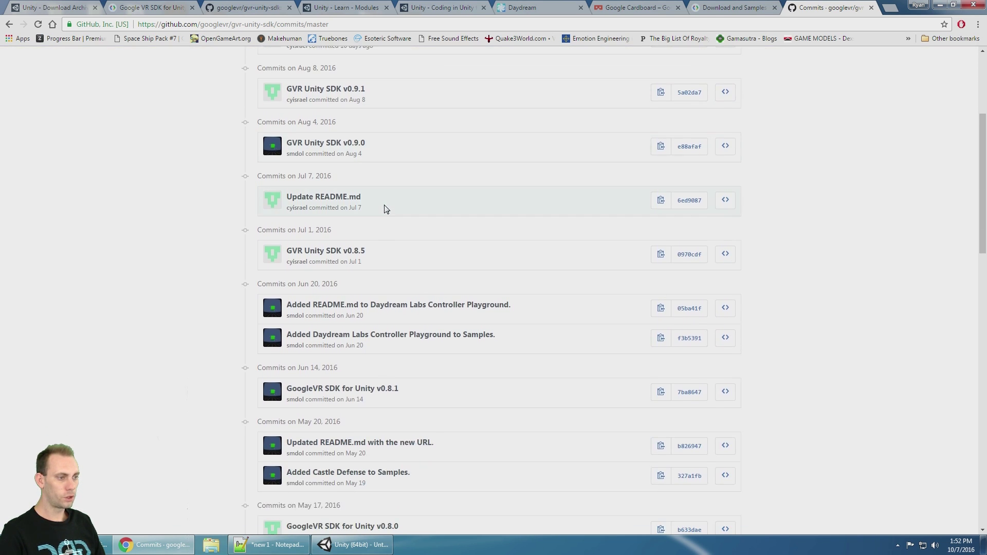
scroll(386, 208, down, 8)
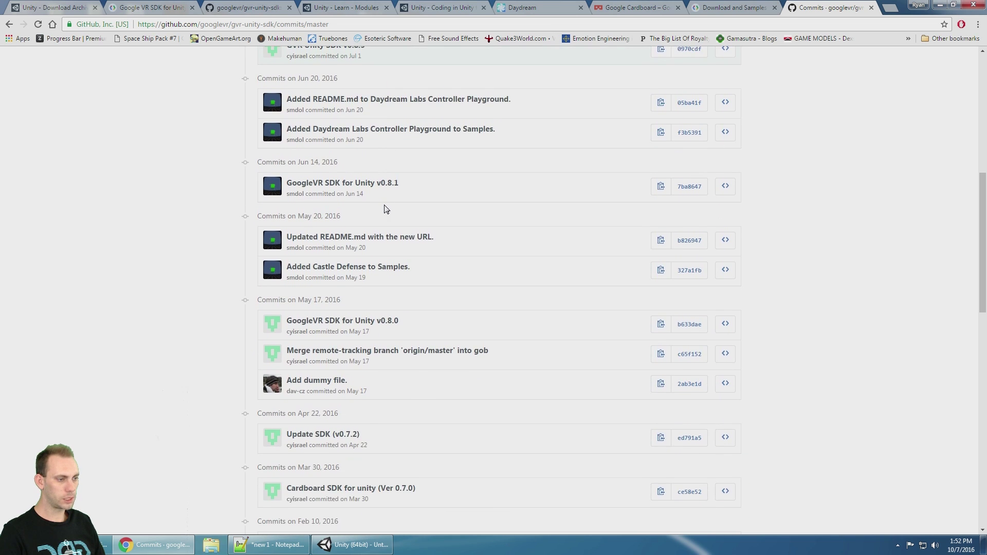
scroll(386, 209, down, 9)
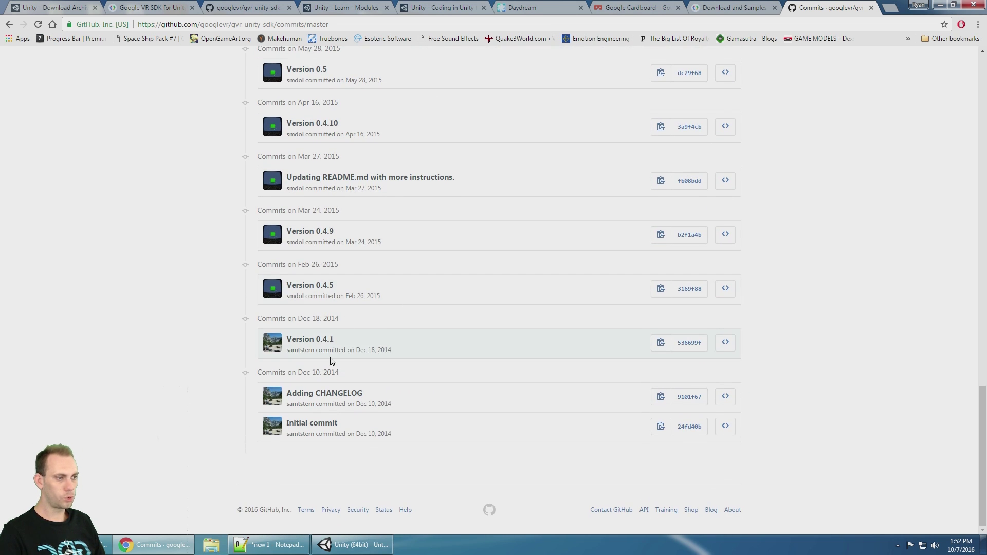
Return to the gvr-unity-sdk repository through the googlevr organization page and bring up its ZIP download option.
double_click(333, 319)
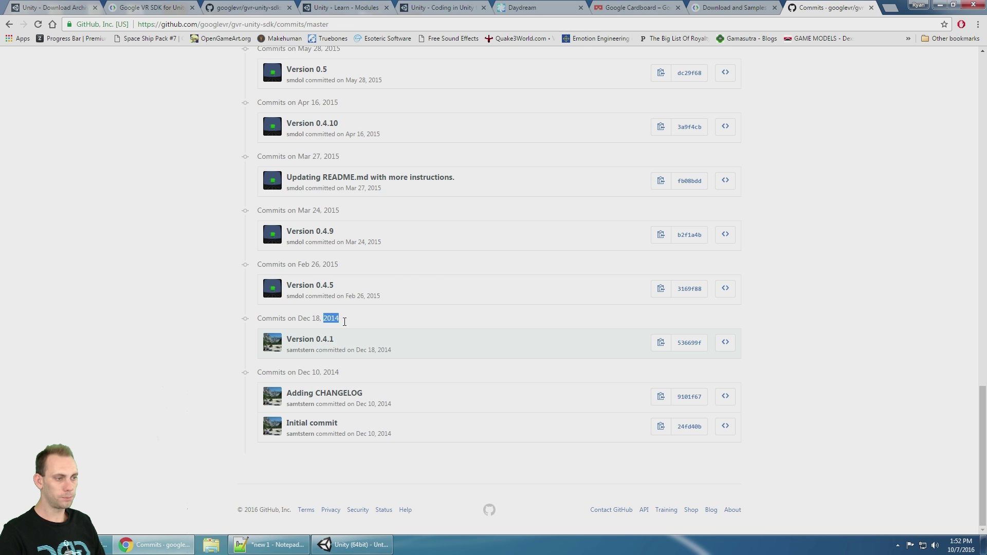
click(312, 122)
click(262, 89)
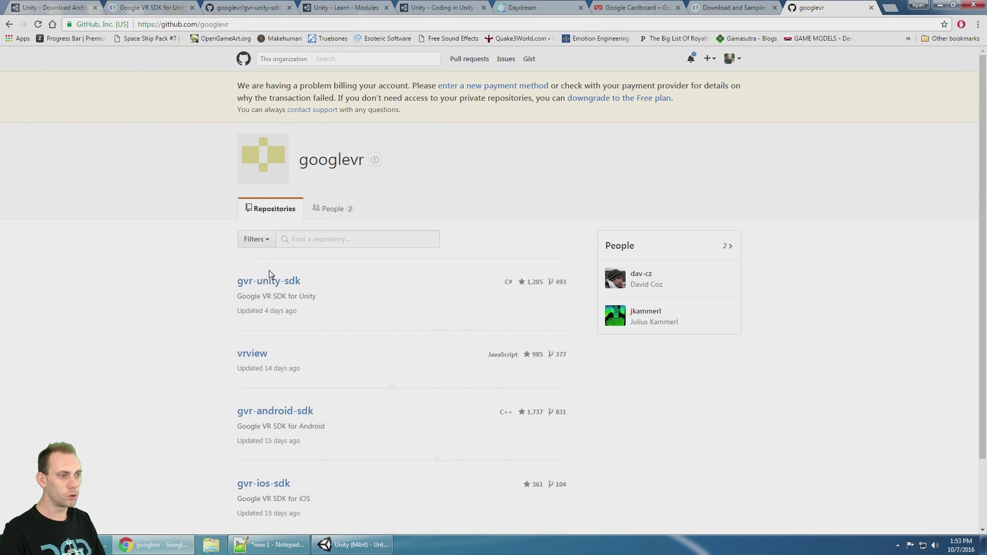
click(280, 283)
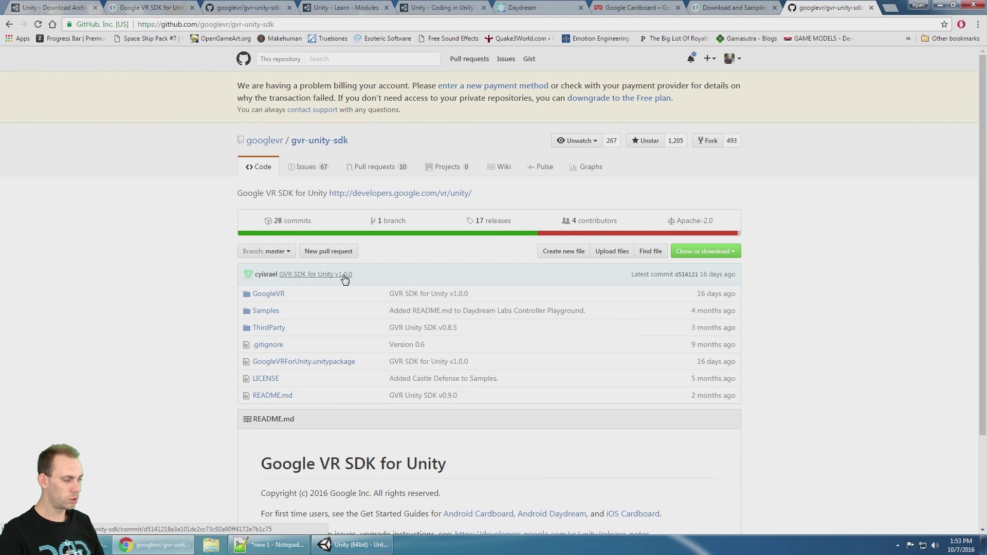
click(729, 252)
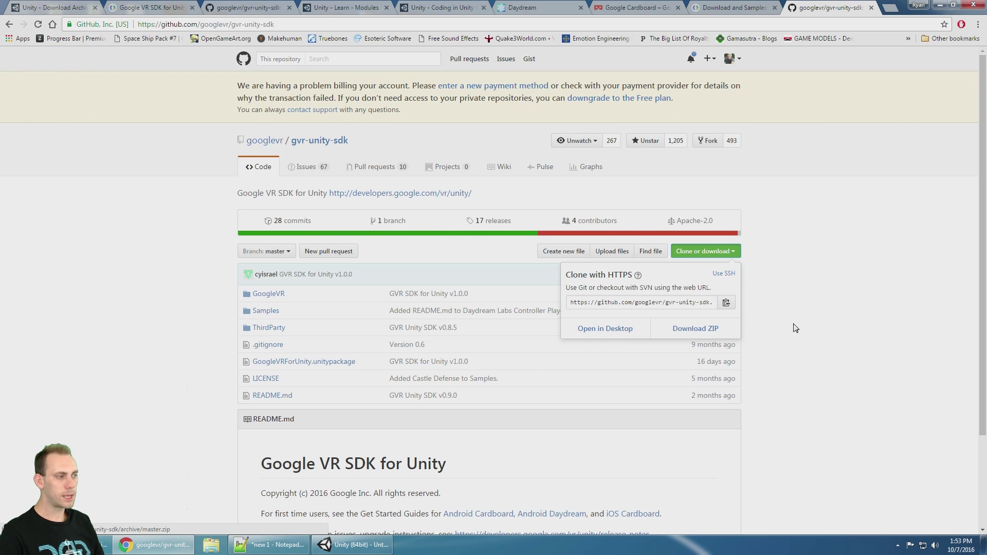
click(708, 342)
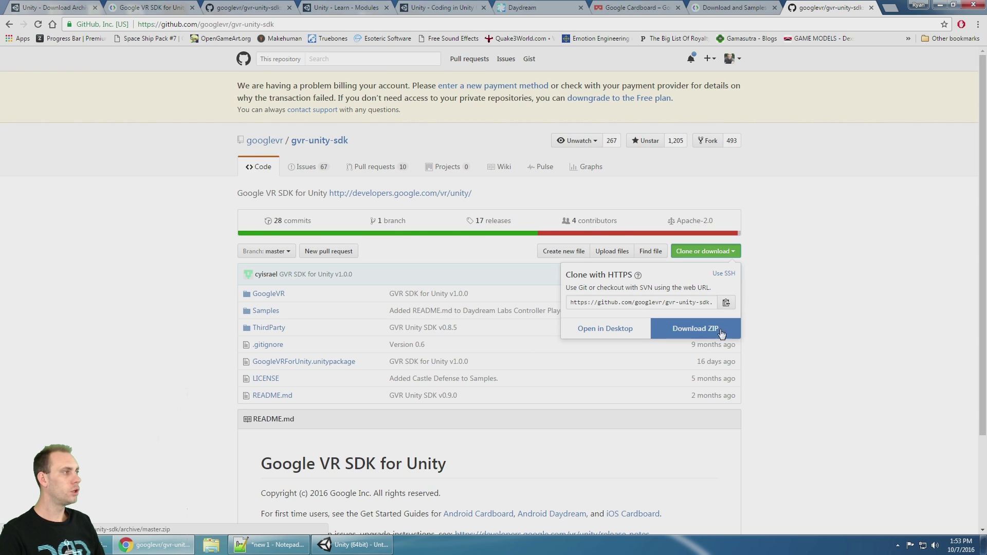
Switch to the desktop, open the gvr-unity-sdk-master-v1.0 folder and locate the GoogleVRForUnity.unitypackage file.
click(939, 5)
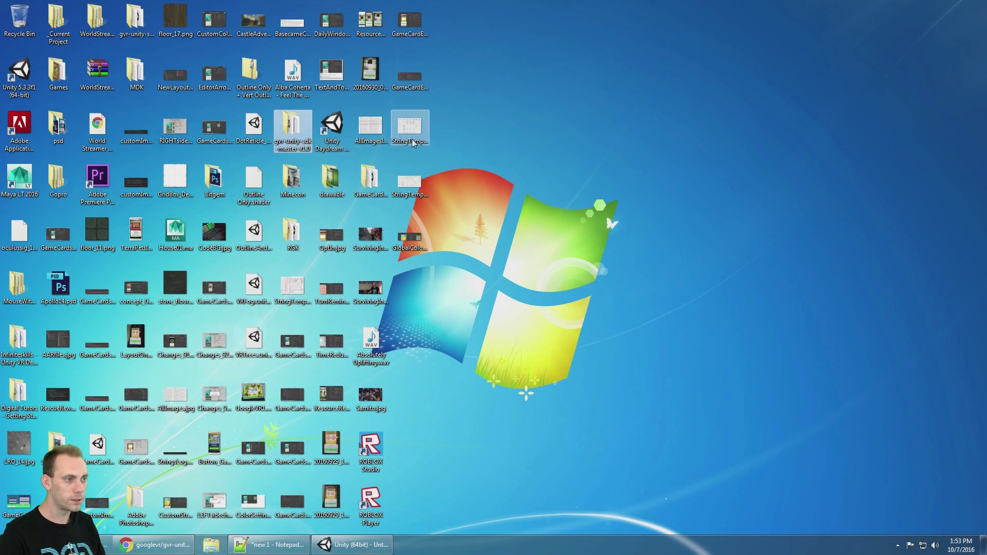
double_click(294, 147)
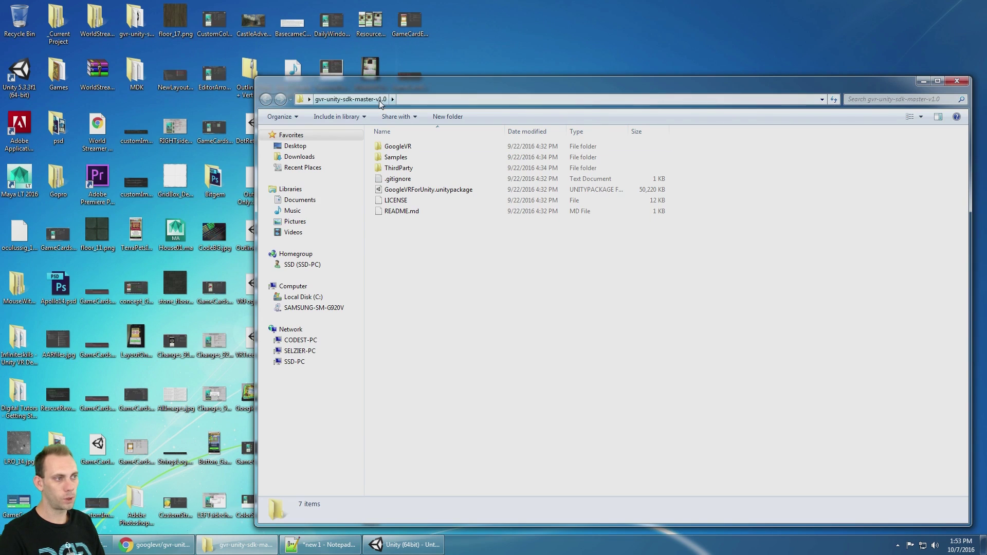
click(406, 202)
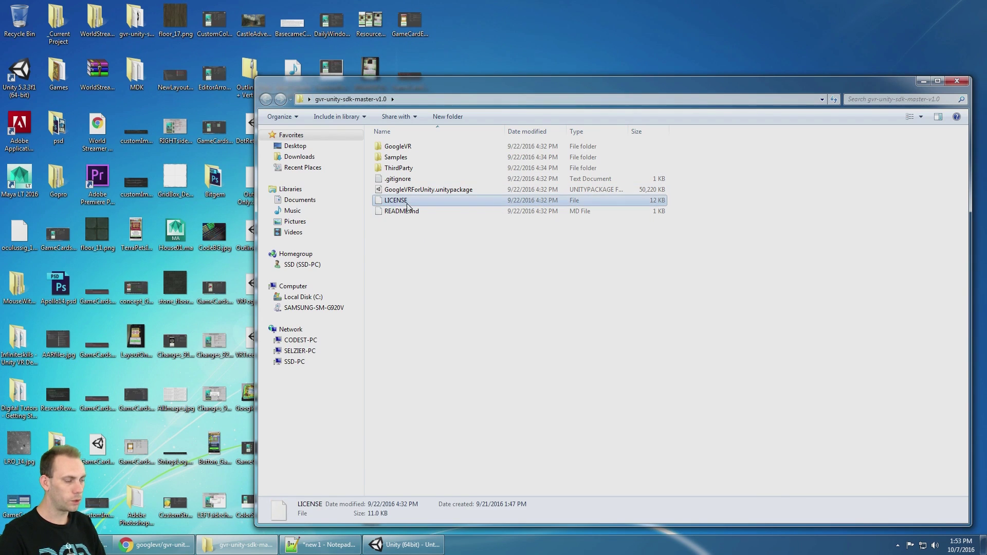
key(Up)
key(Up)
key(Up)
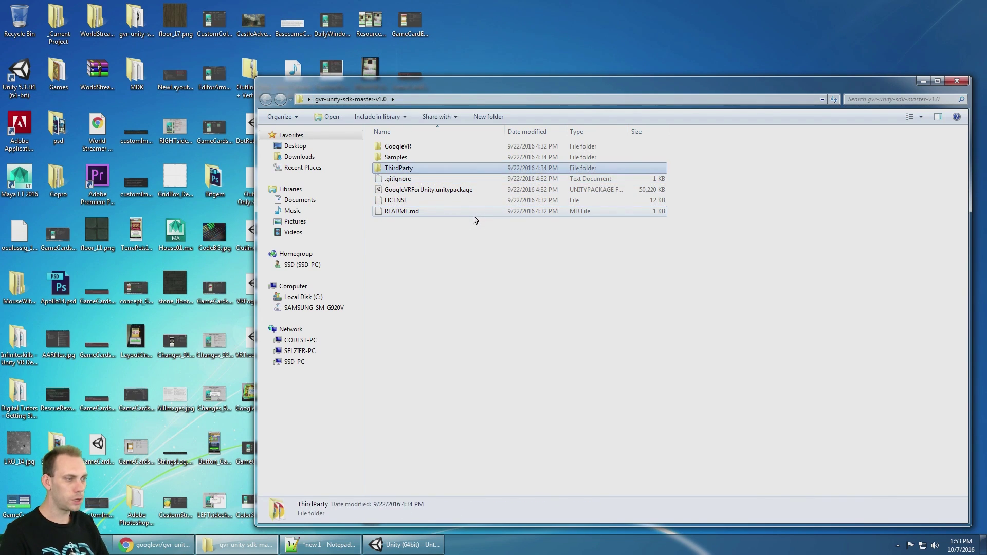
key(Down)
key(Down)
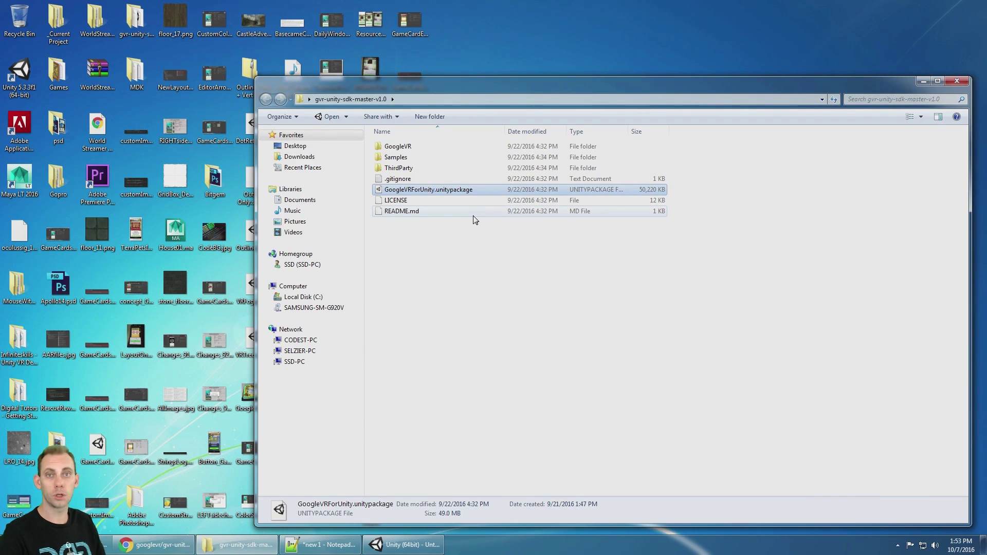
Switch to Unity and open GoogleVRForUnity.unitypackage from the desktop's gvr-unity-sdk-master-v1.0 folder for import as a custom package.
click(406, 551)
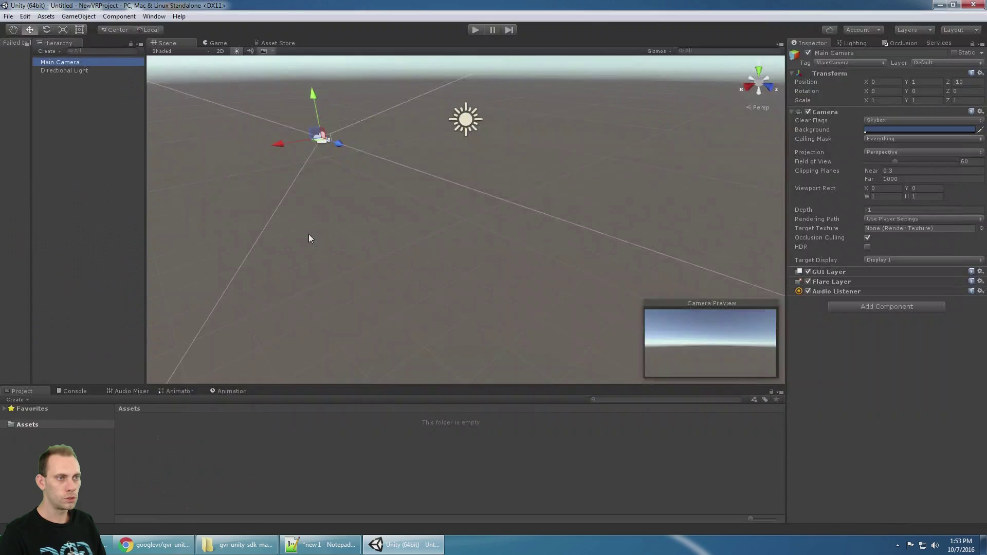
click(45, 16)
mouse_move(99, 110)
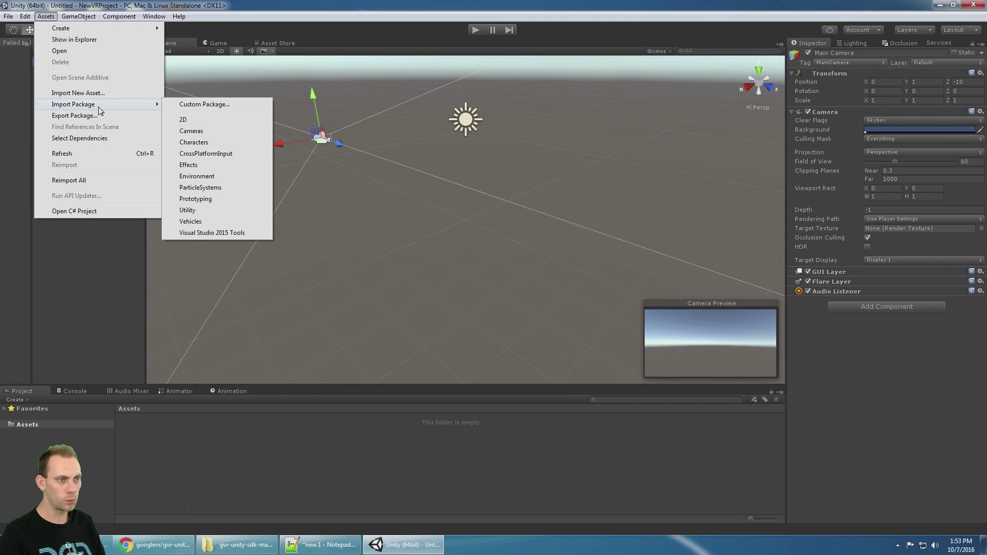
click(229, 105)
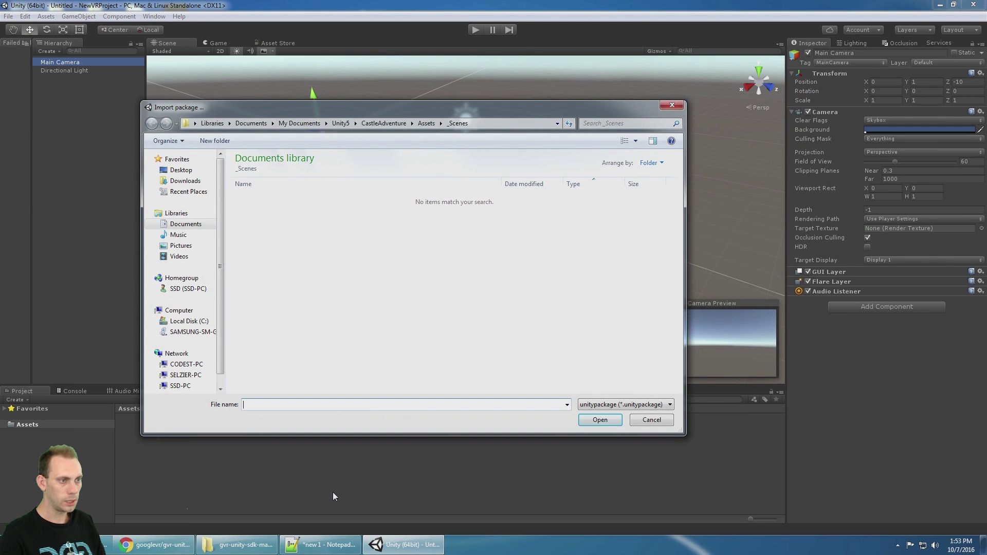
click(184, 174)
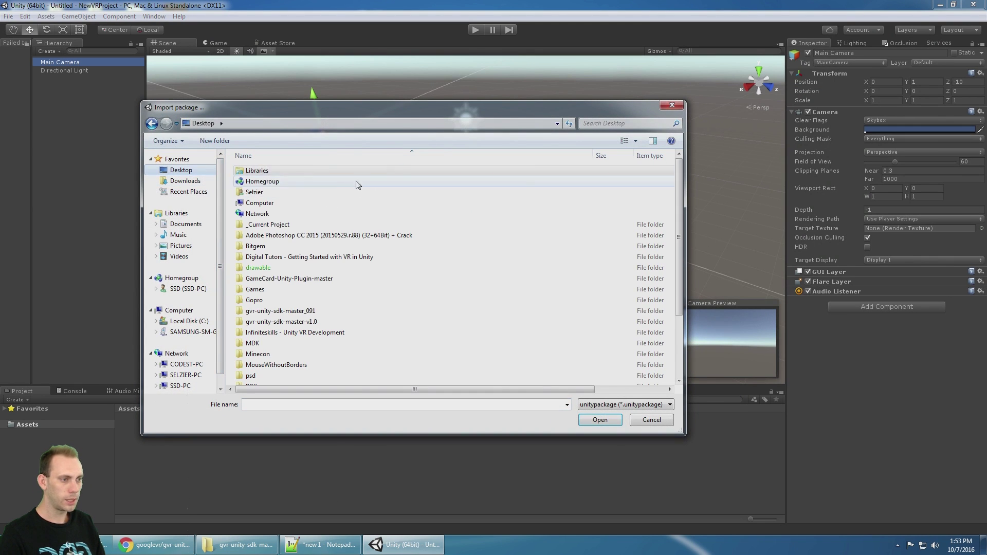
double_click(313, 321)
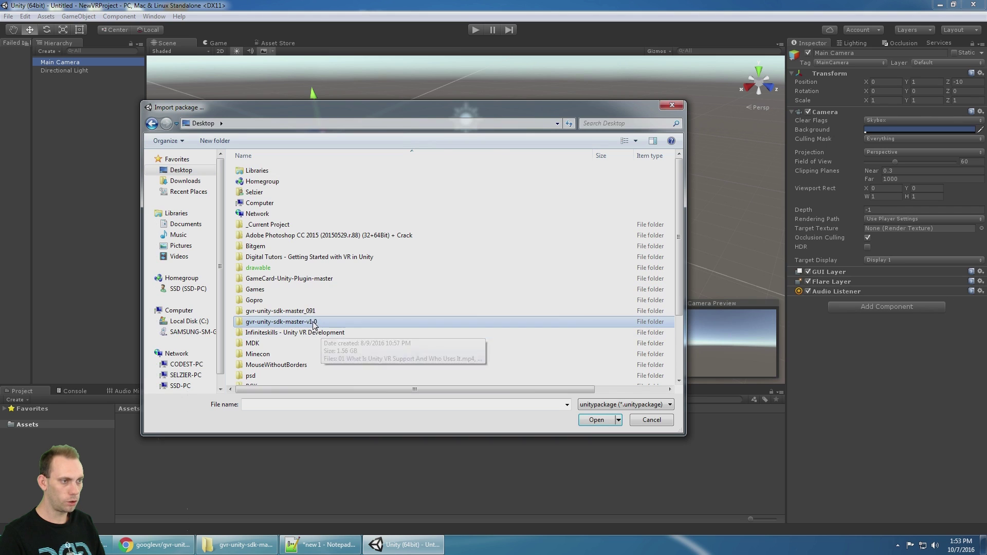
click(287, 203)
click(596, 419)
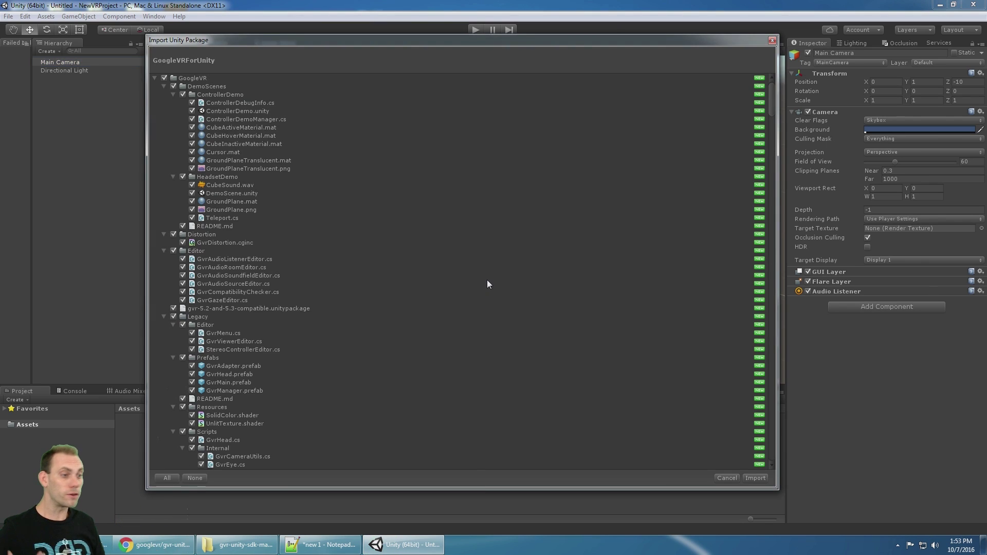
Collapse the DemoScenes, GoogleVR, Android and iOS folders in the package import list.
click(164, 86)
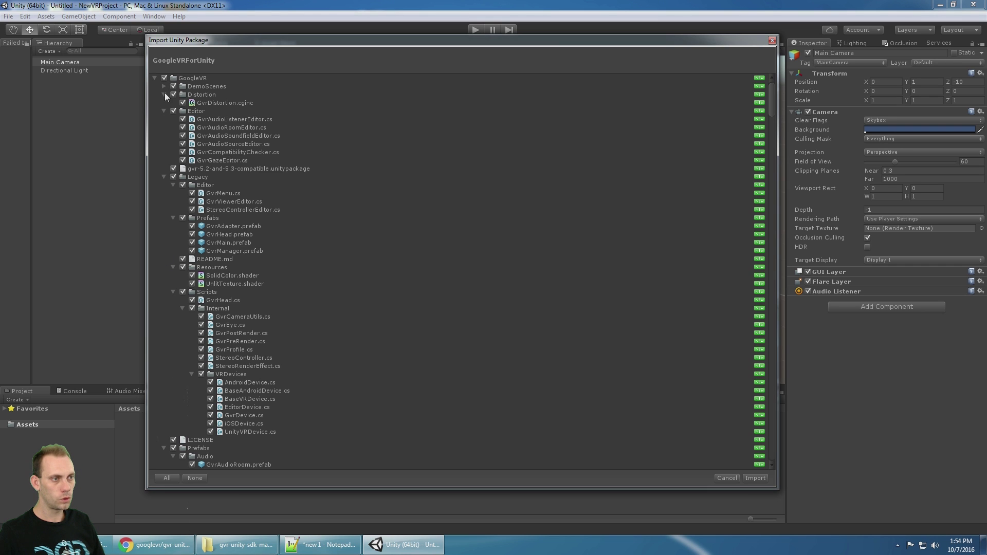
click(154, 78)
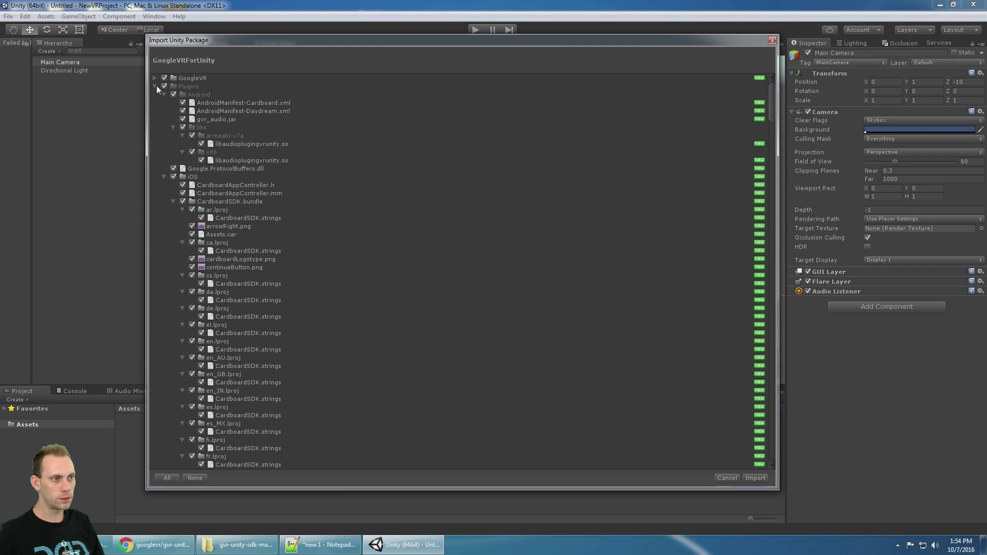
click(163, 95)
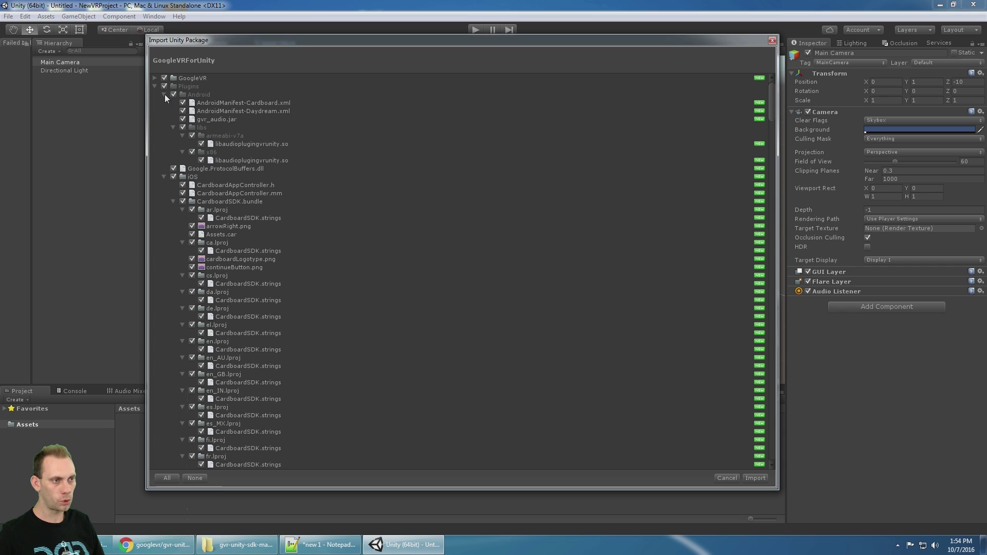
click(164, 110)
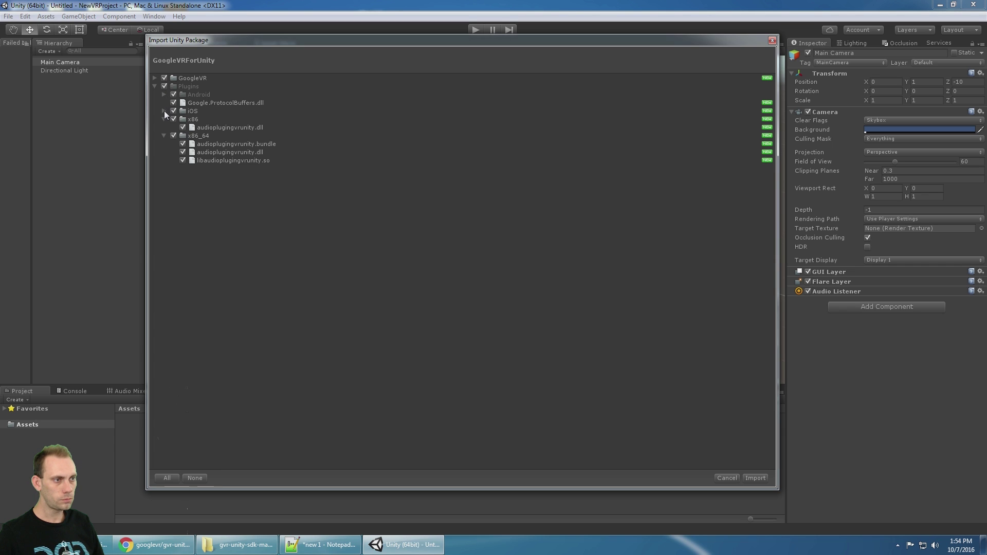
Expand the iOS plugins folder, exclude it from the import and collapse it again.
click(193, 109)
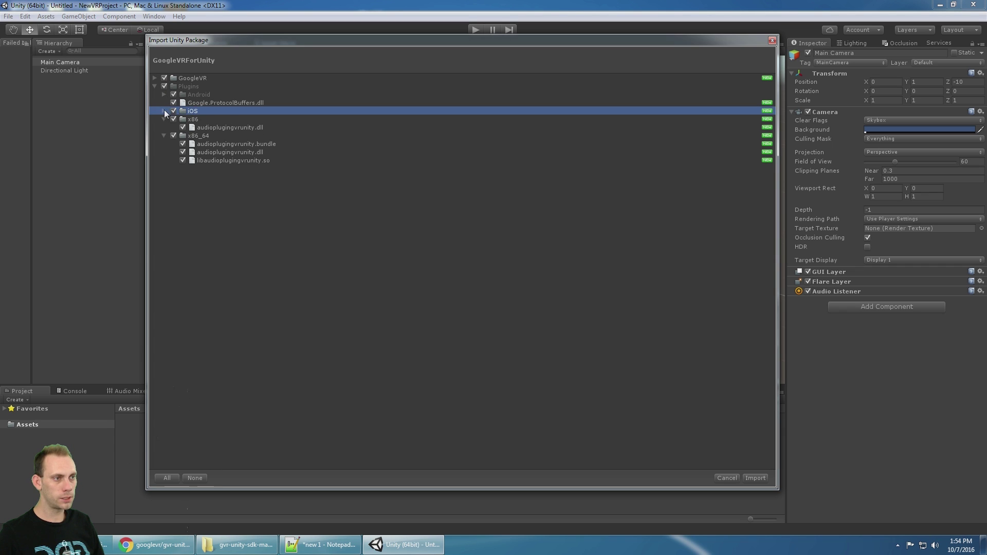
click(164, 112)
click(197, 94)
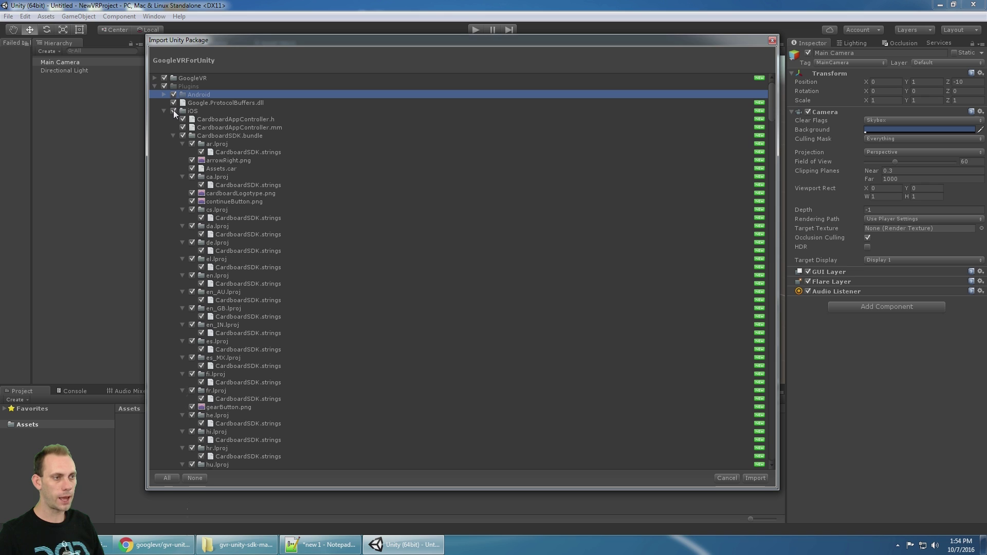
click(174, 110)
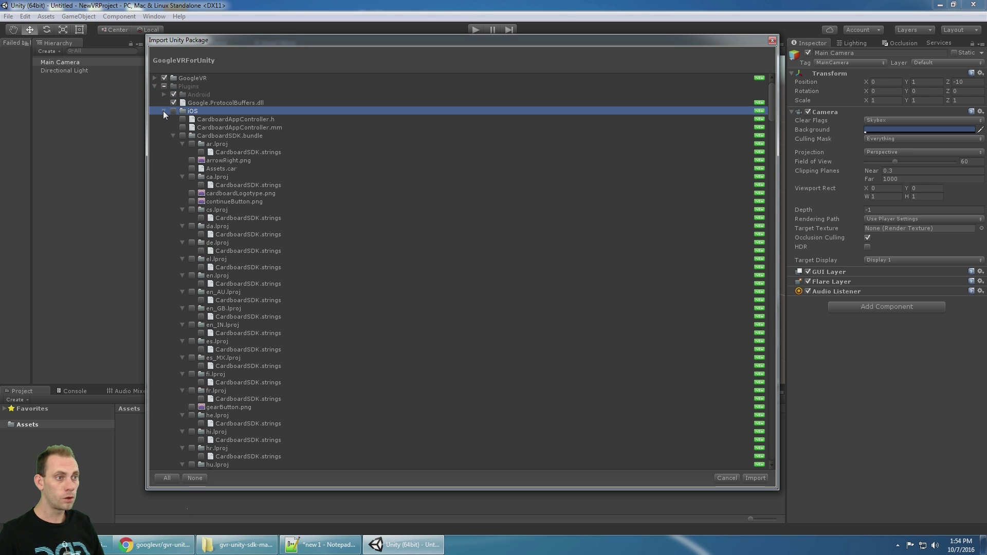
click(163, 110)
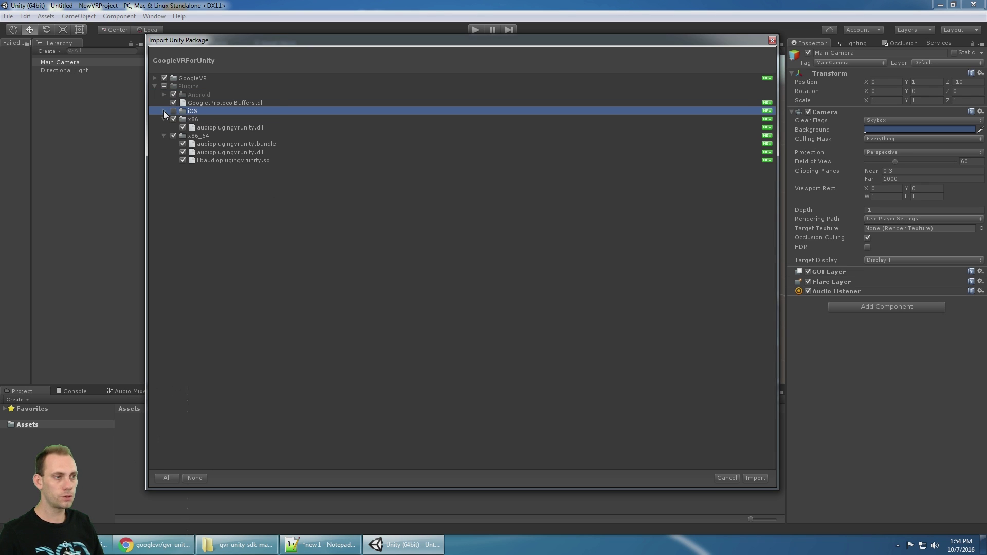
Compare the x86 and x86_64 plugin folders, and exclude the x86 folder from the import.
click(199, 119)
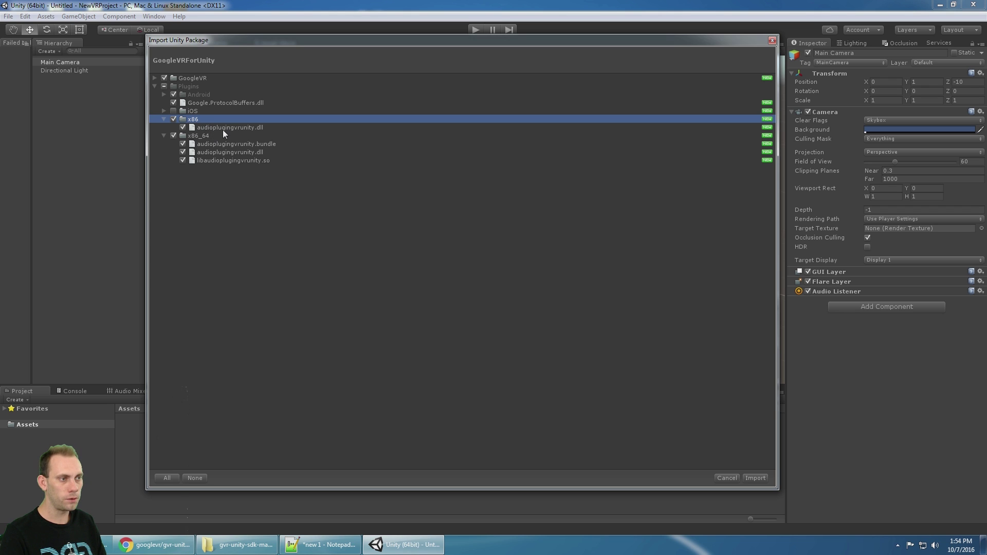
click(223, 128)
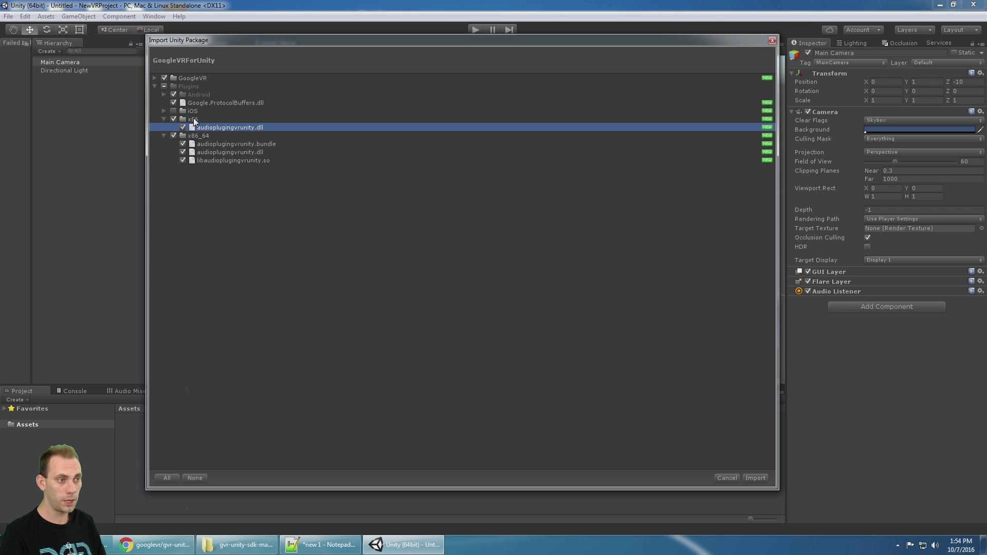
click(193, 118)
click(211, 137)
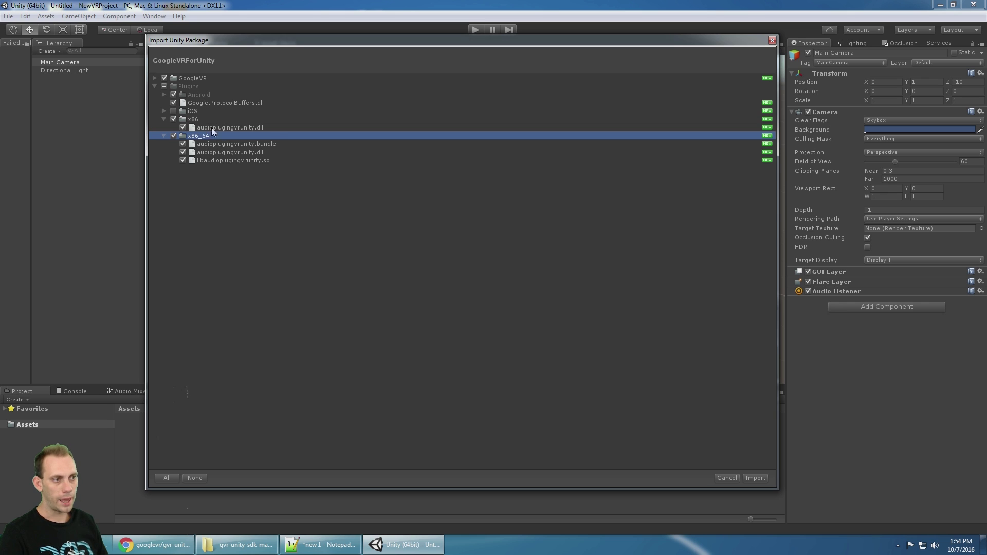
click(225, 128)
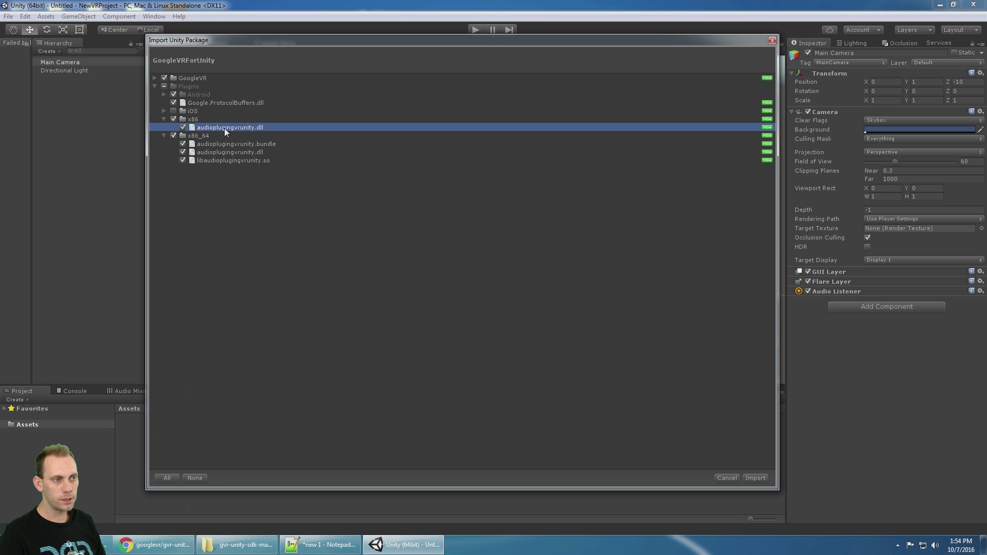
click(174, 119)
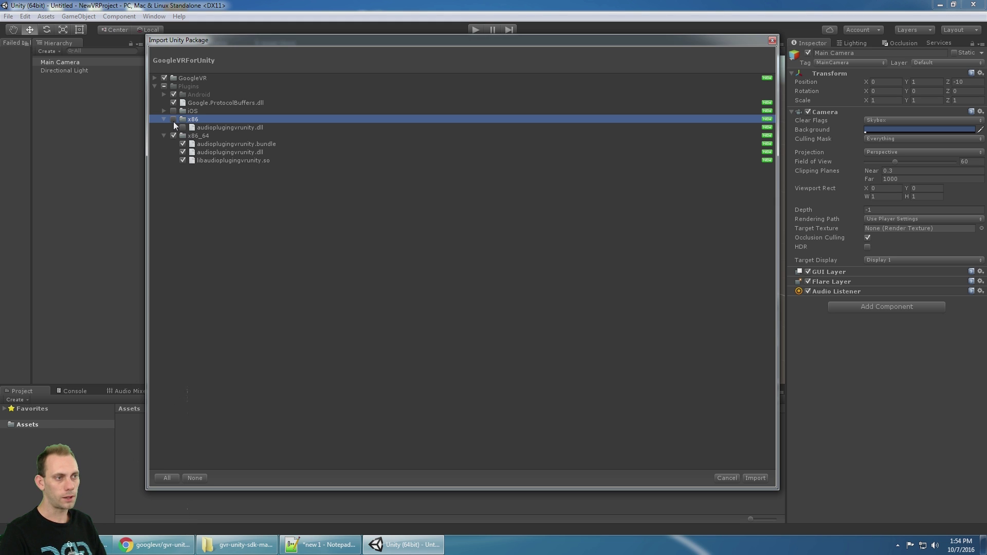
Collapse the x86 and x86_64 plugin folders in the import list and select the Android folder.
click(219, 94)
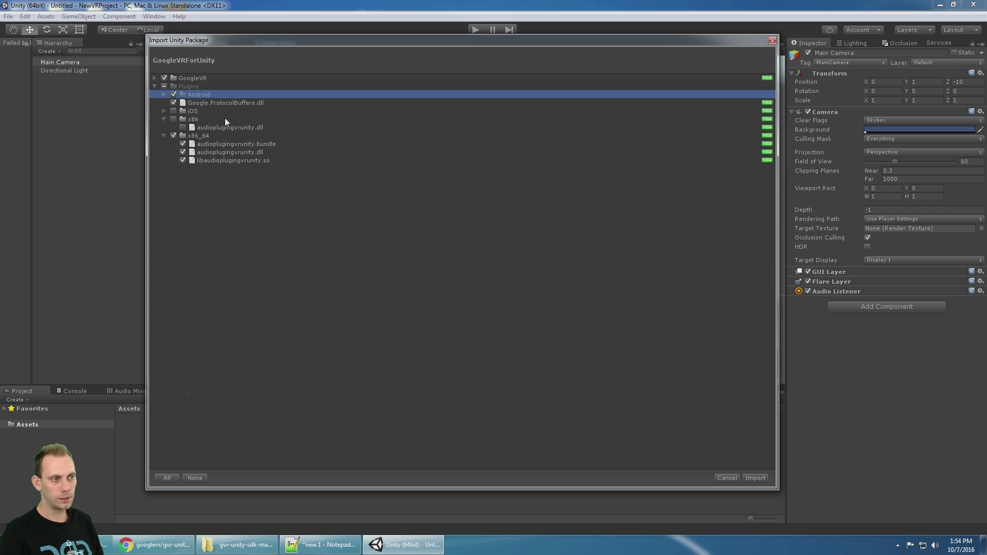
click(224, 119)
click(230, 127)
click(164, 118)
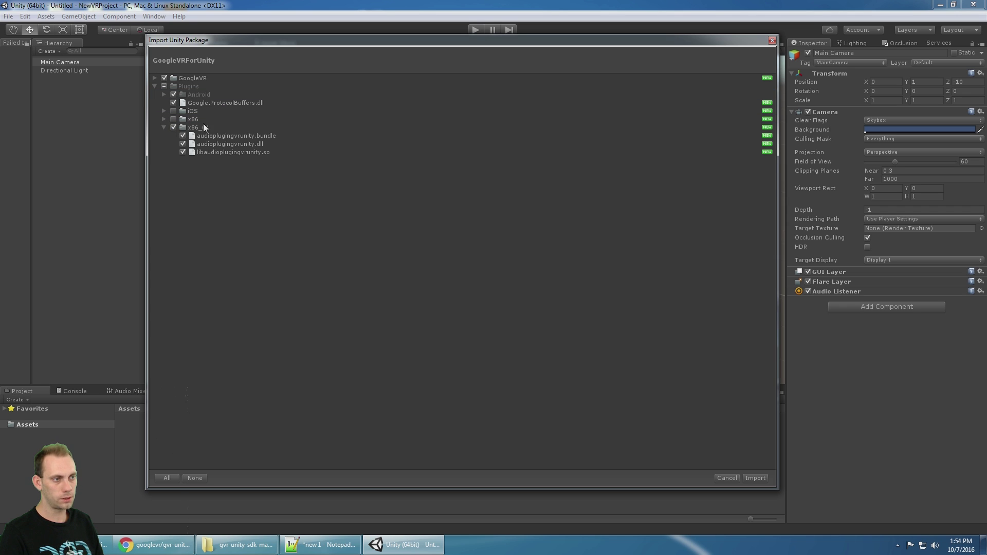
click(168, 118)
click(164, 119)
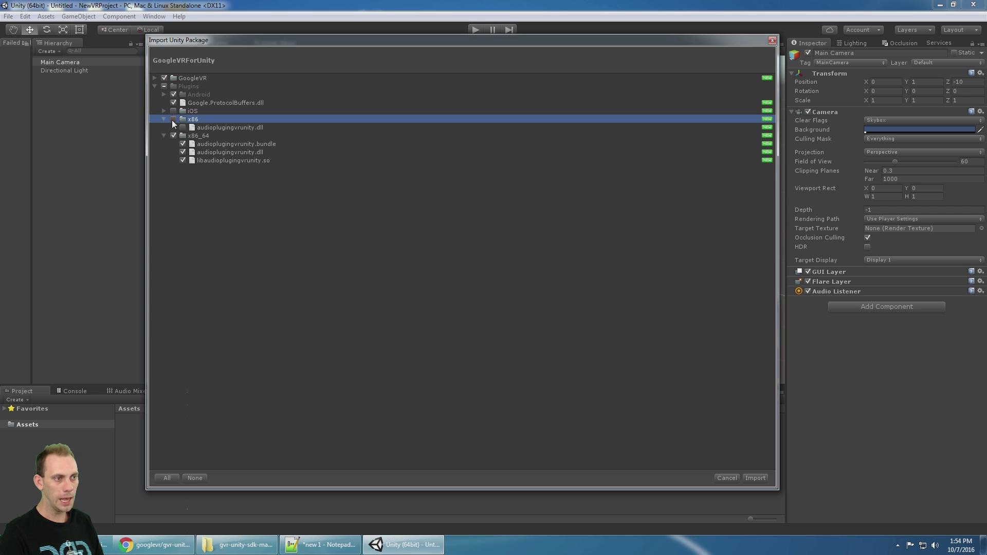
click(165, 118)
click(209, 128)
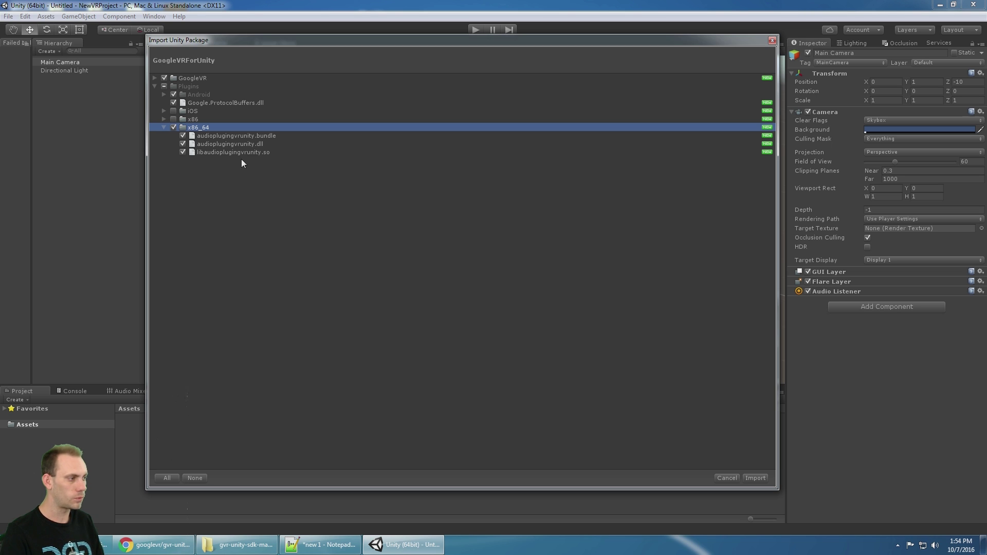
click(162, 128)
click(195, 118)
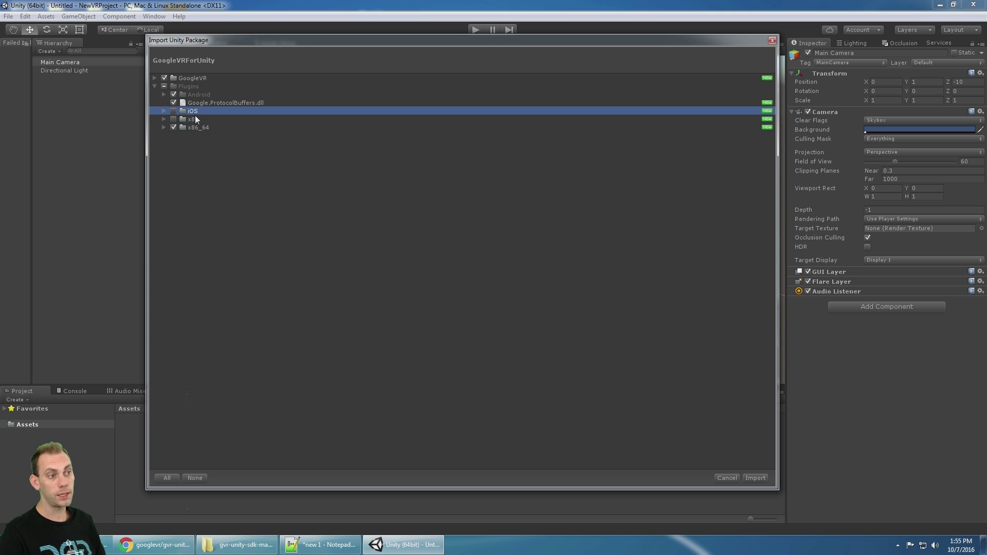
click(202, 94)
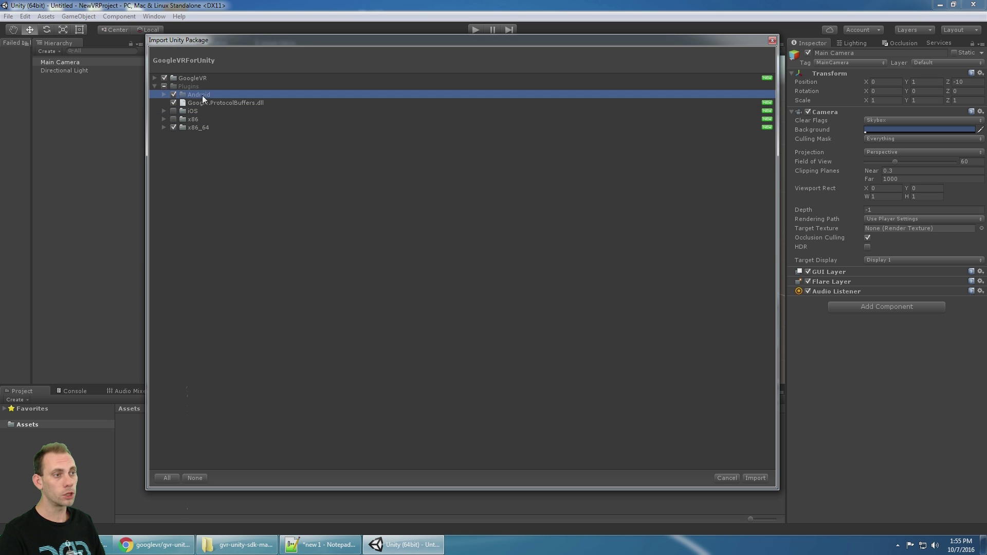
Collapse the Plugins folder and GoogleVR's Editor, Legacy, Prefabs and Resources subfolders while reviewing the package import list.
click(155, 87)
click(154, 85)
click(155, 79)
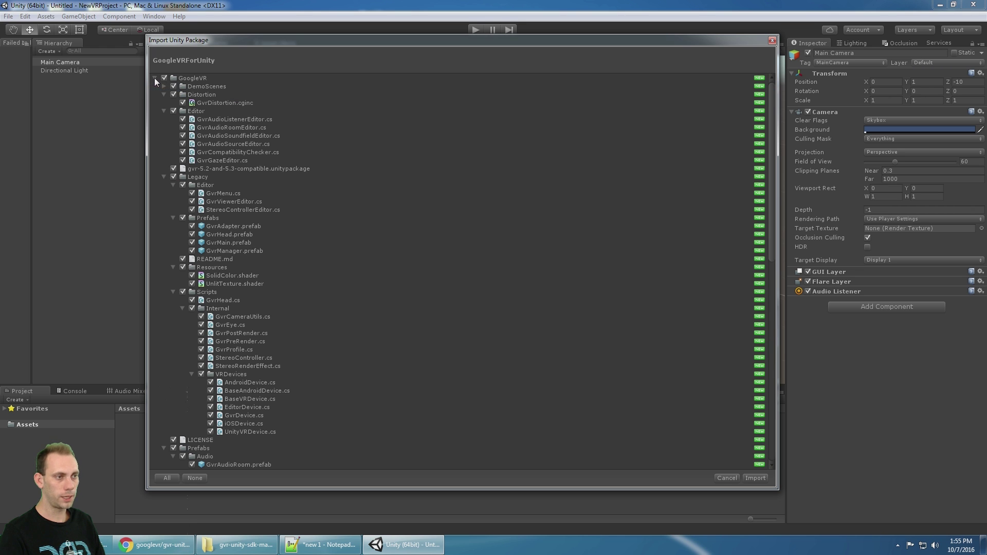
click(164, 111)
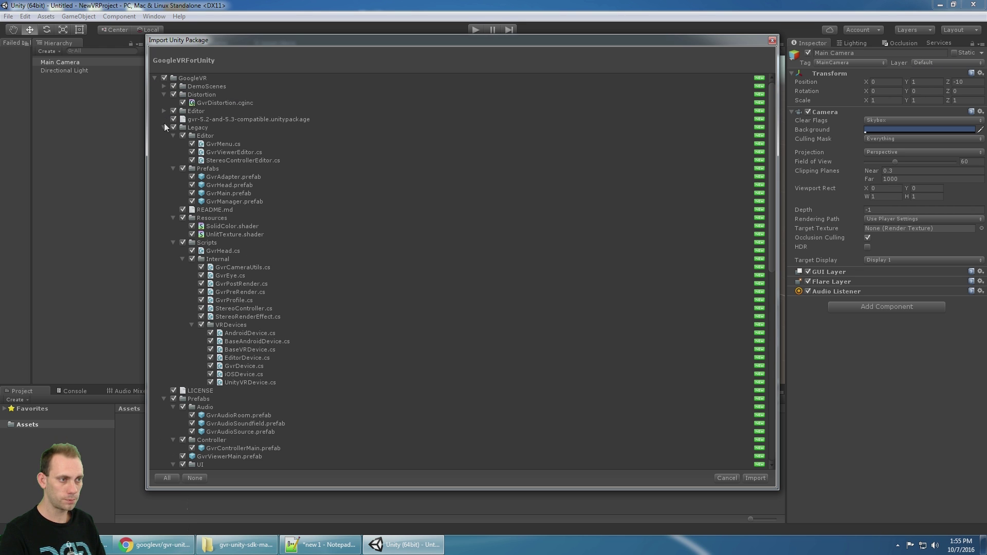
click(164, 127)
click(164, 144)
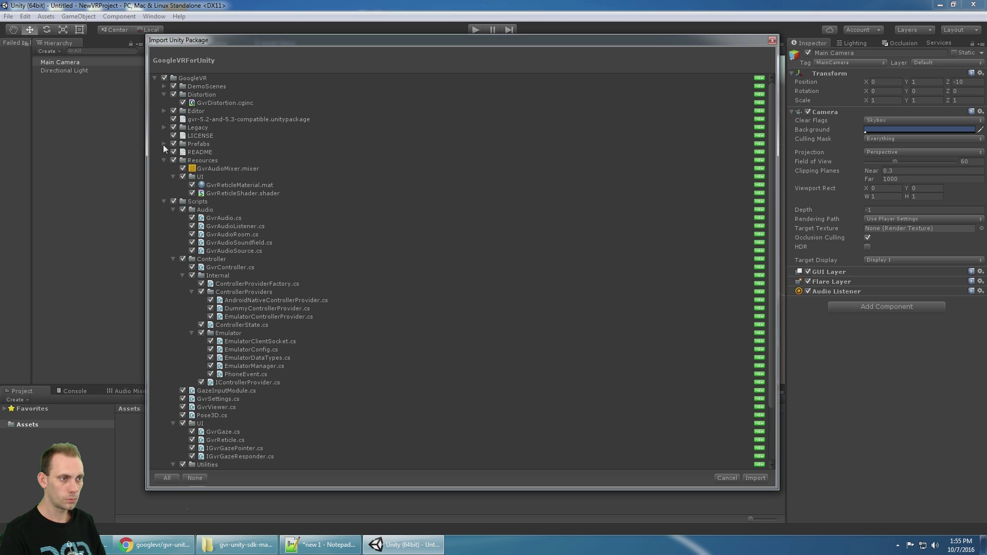
click(164, 160)
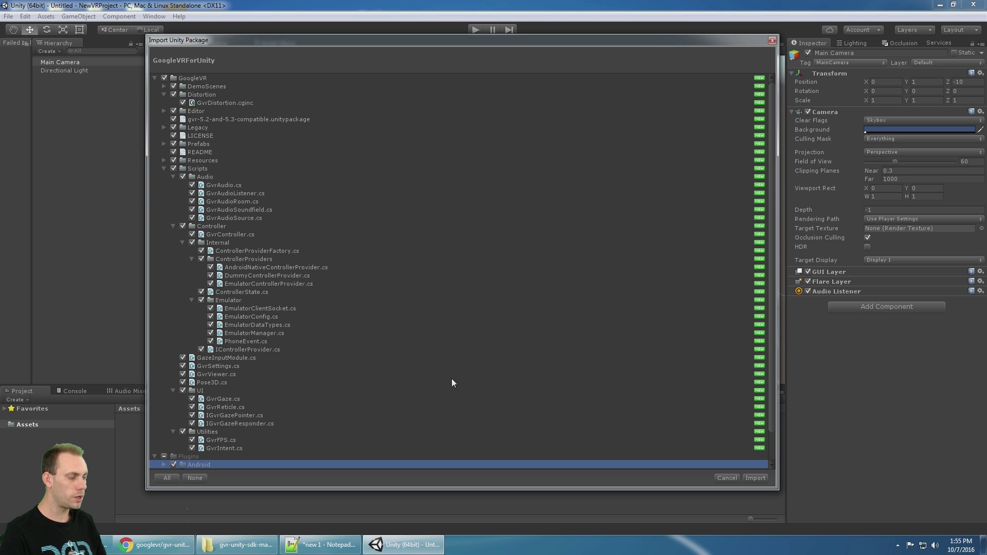
Import the selected GoogleVRForUnity items, and decline the additional compatibility package import with the option not to show it again.
click(754, 478)
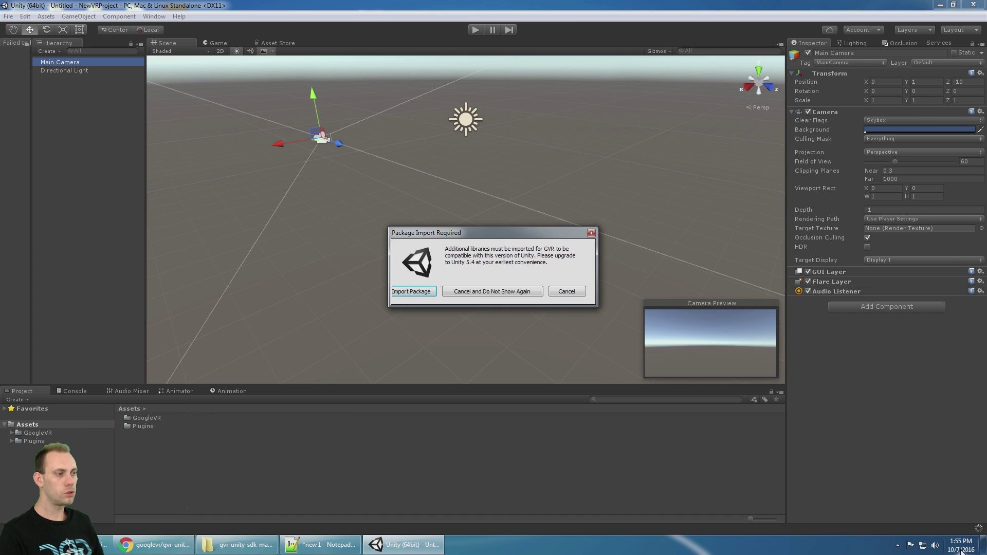
click(491, 291)
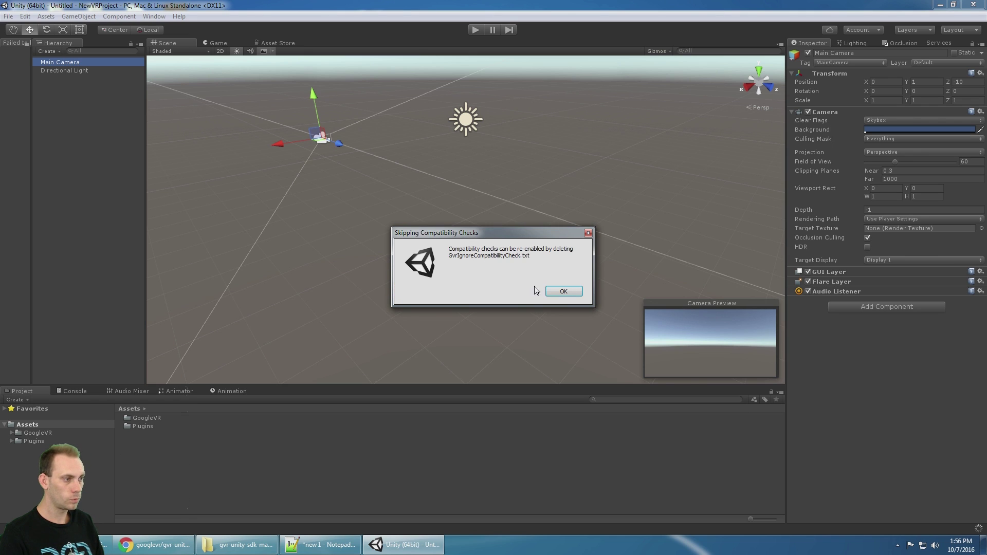
click(563, 292)
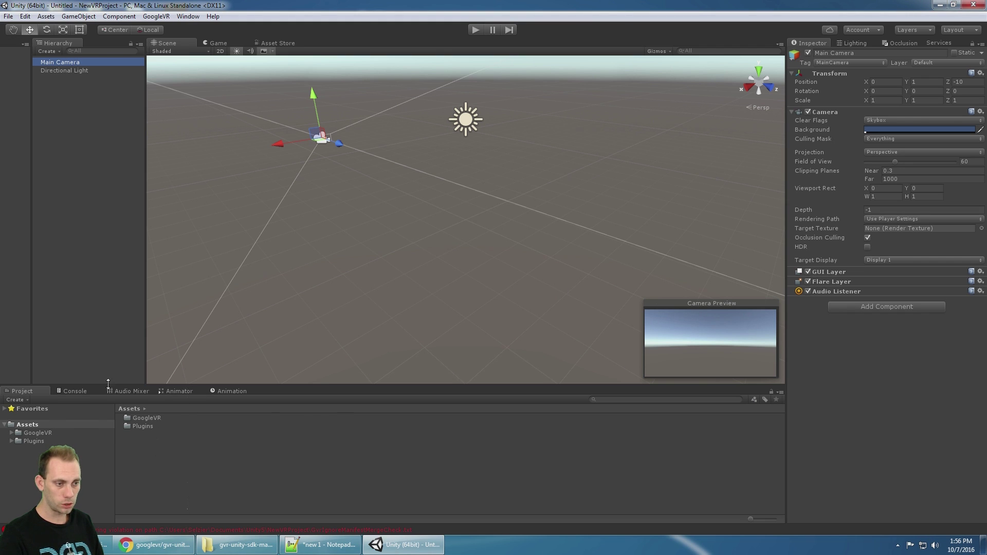
Check the logged message in the console and return to the project assets.
click(73, 390)
click(80, 409)
click(23, 390)
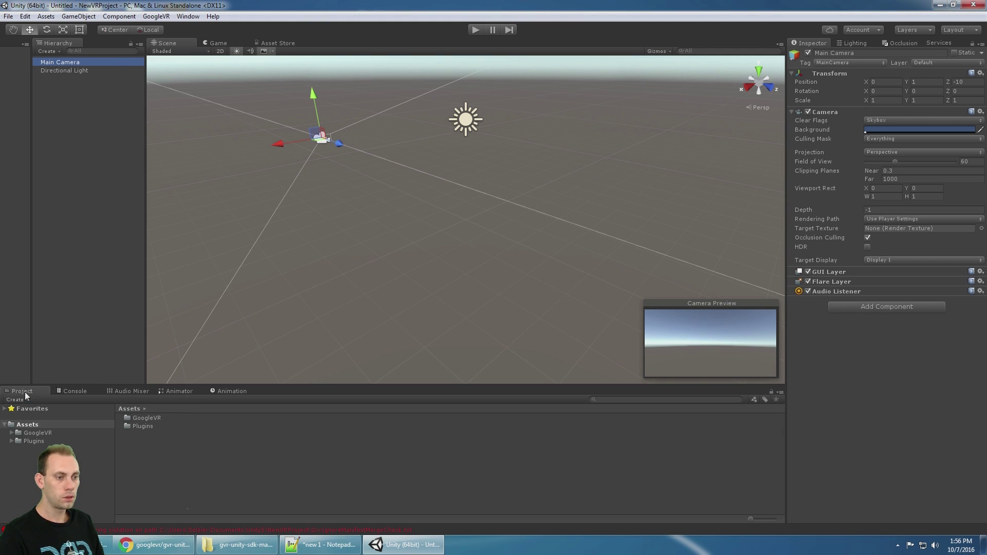
Try to open the gvr-5.2-and-5.3-compatible package directly from the GoogleVR assets folder, and close the project launcher.
click(58, 433)
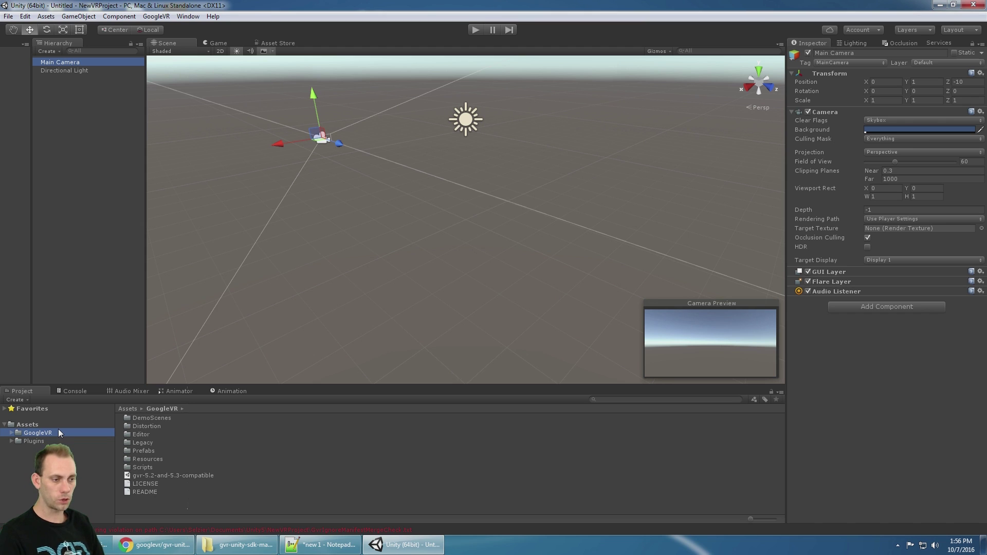
click(191, 476)
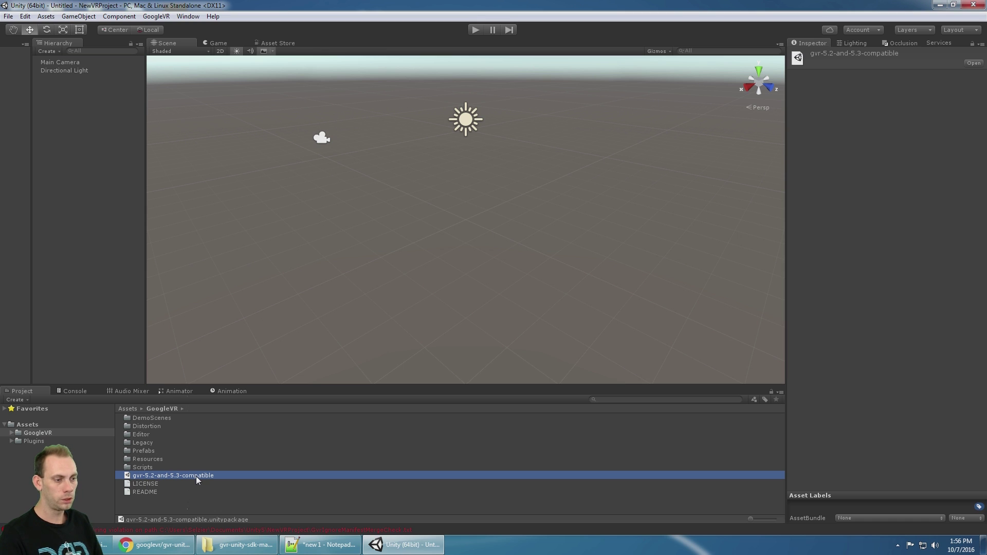
double_click(196, 476)
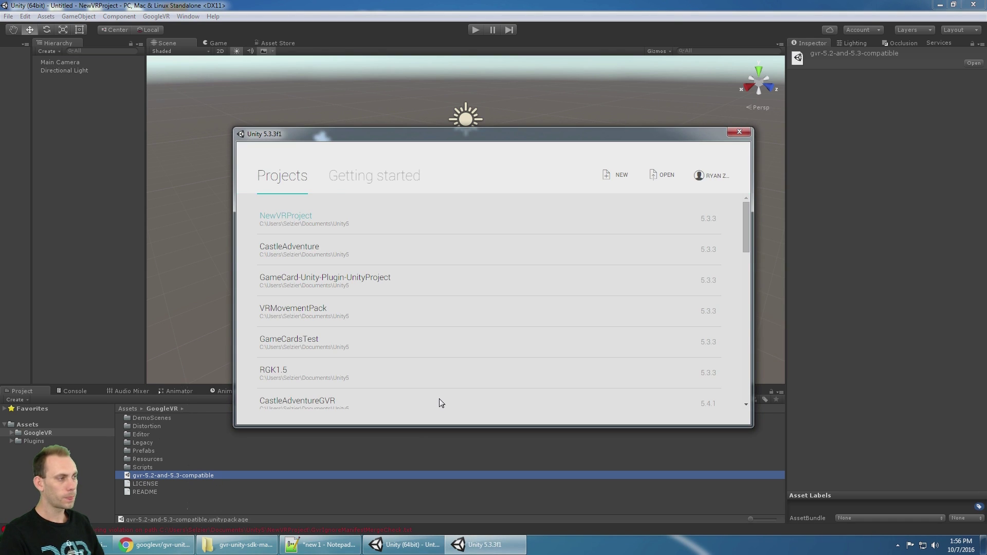
click(750, 133)
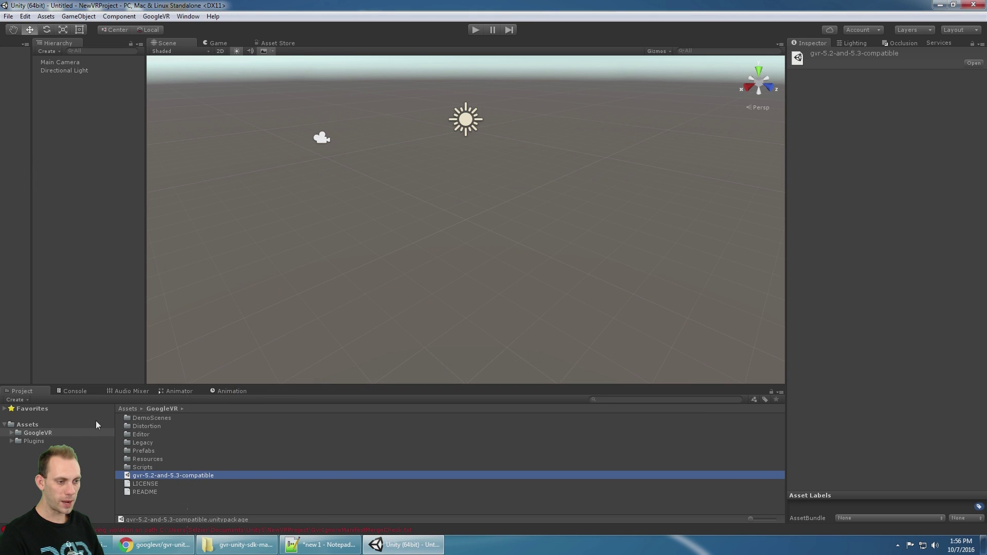
Show the gvr-5.2-and-5.3-compatible package in Explorer and copy the path of its folder.
right_click(147, 472)
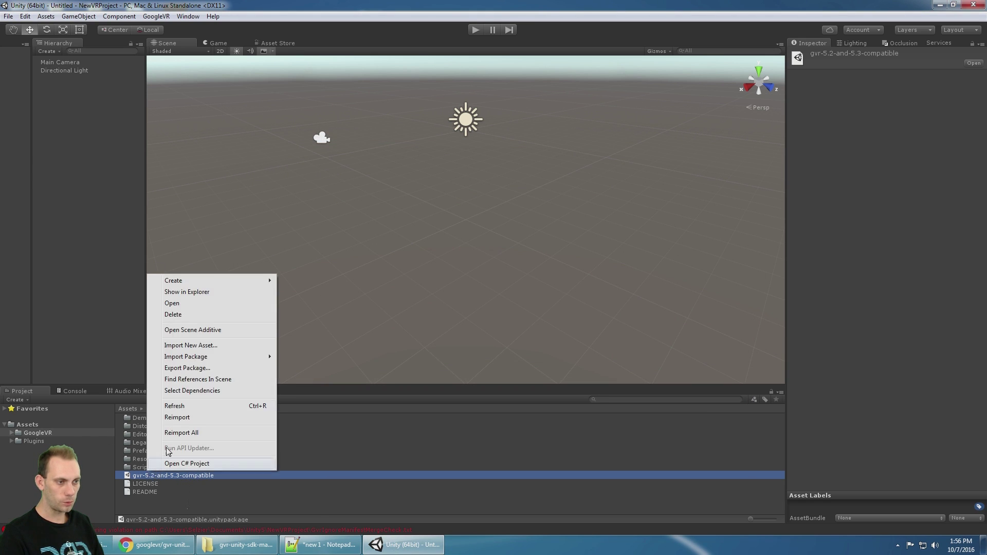
click(197, 293)
click(694, 26)
key(ctrl+c)
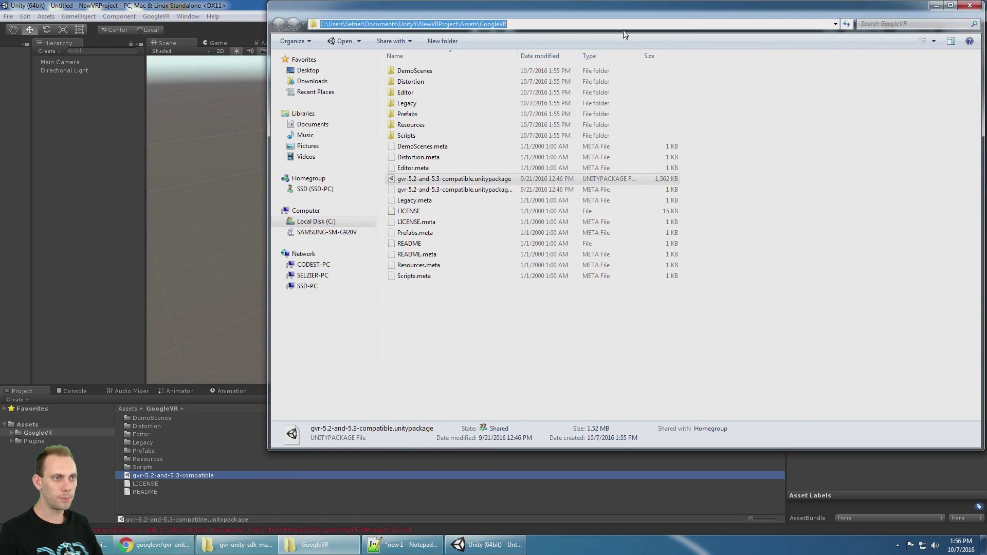
Import gvr-5.2-and-5.3-compatible.unitypackage as a custom package from the copied folder path, including all its Android plugin files.
click(46, 16)
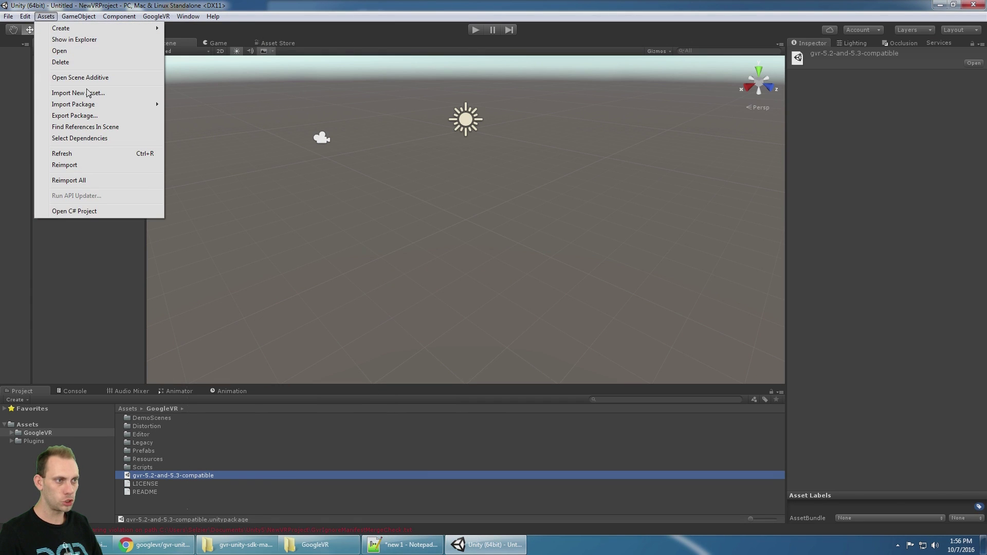
mouse_move(123, 105)
click(233, 106)
click(353, 126)
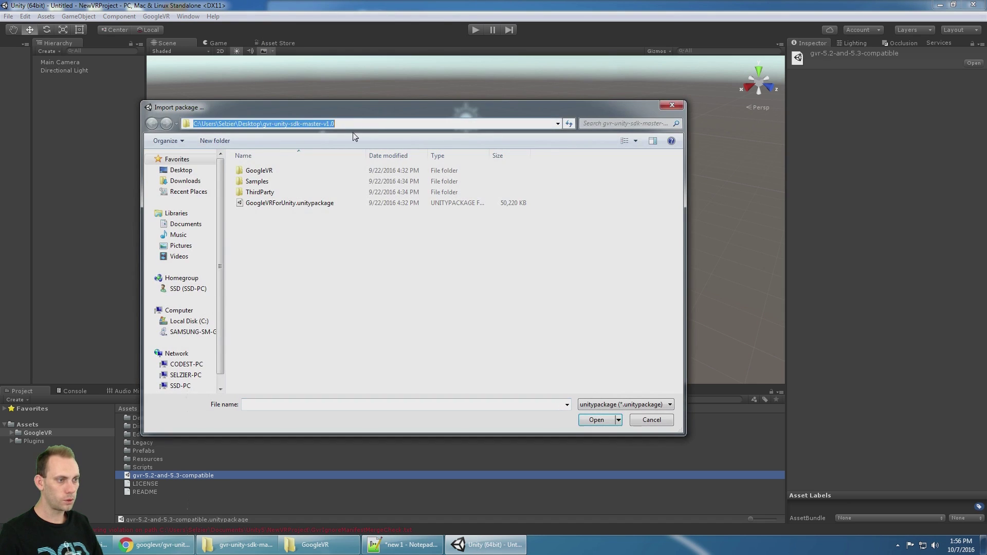
key(ctrl+v)
key(Return)
click(305, 246)
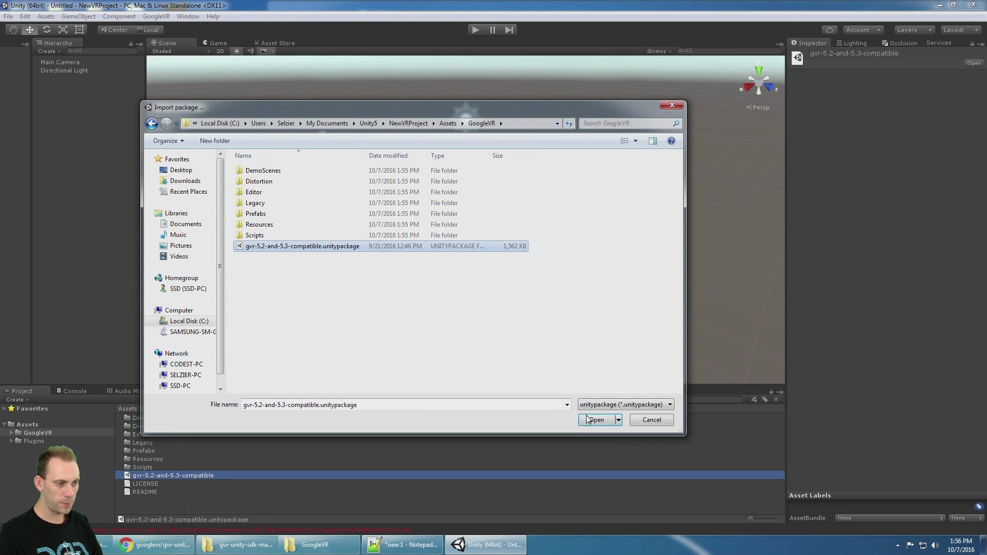
click(596, 420)
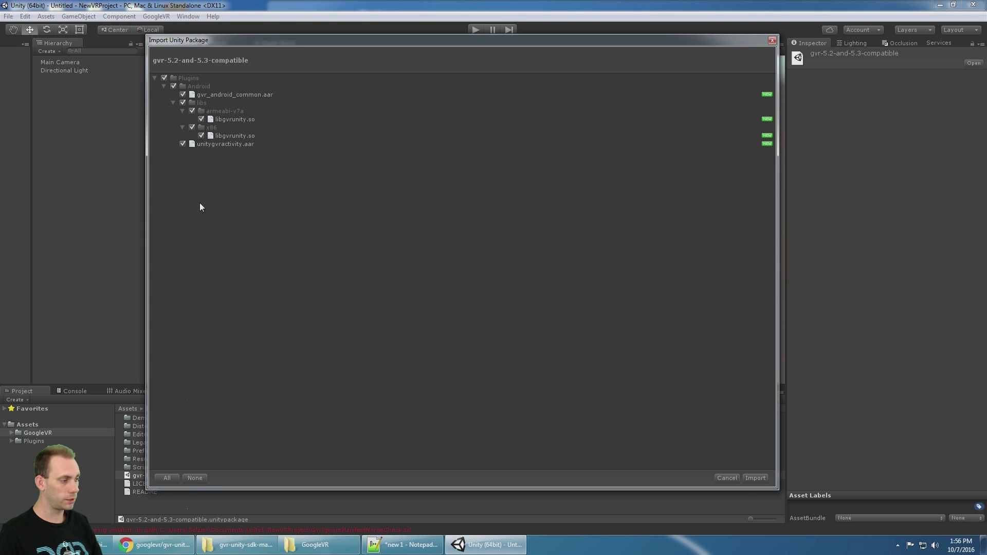
click(755, 478)
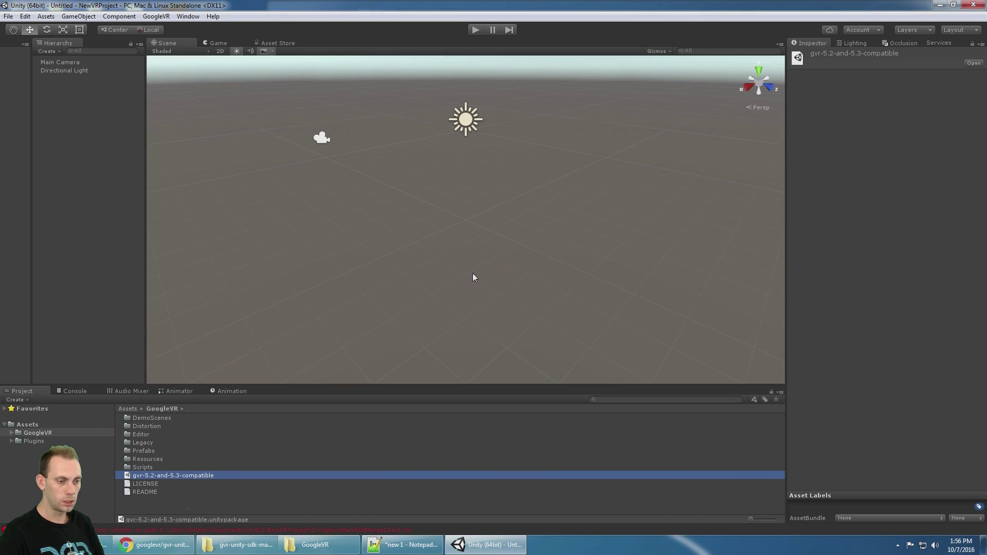
Check the console message, and look over the contents of the GoogleVR folder, including Scripts and Resources.
click(72, 392)
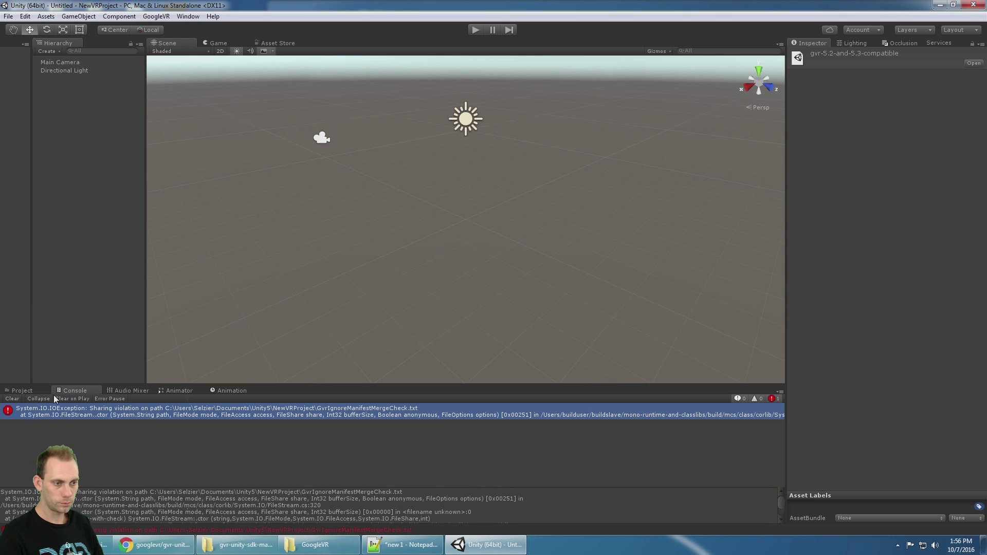
click(23, 392)
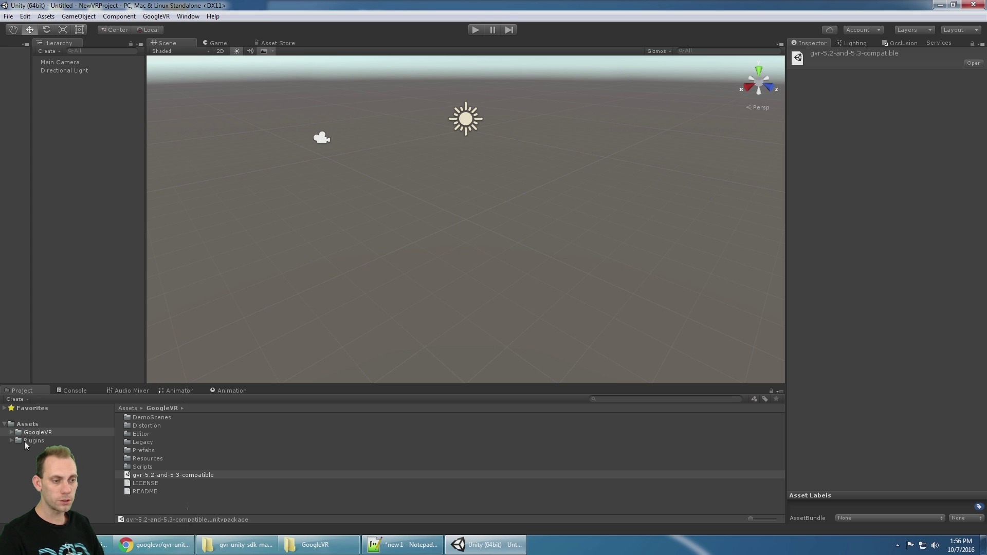
double_click(52, 432)
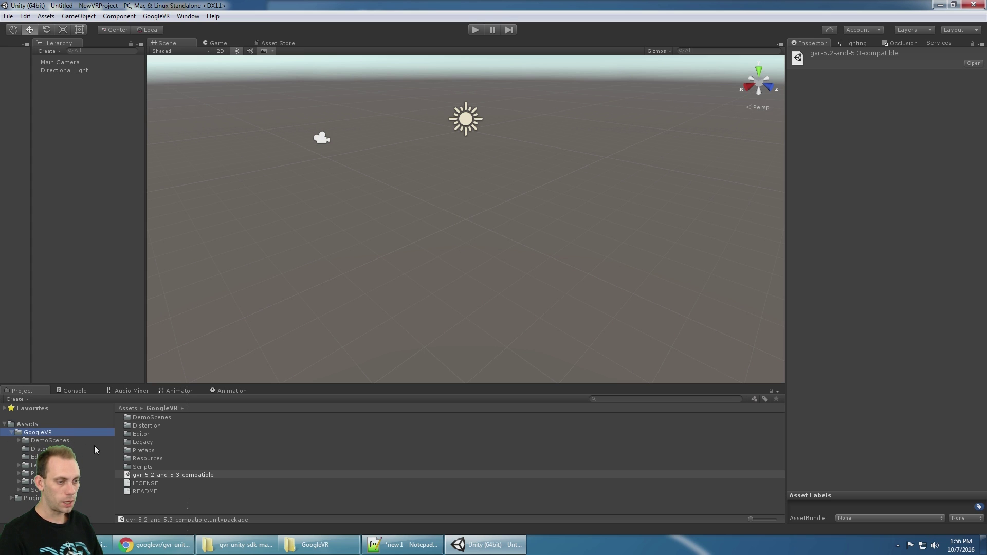
click(152, 468)
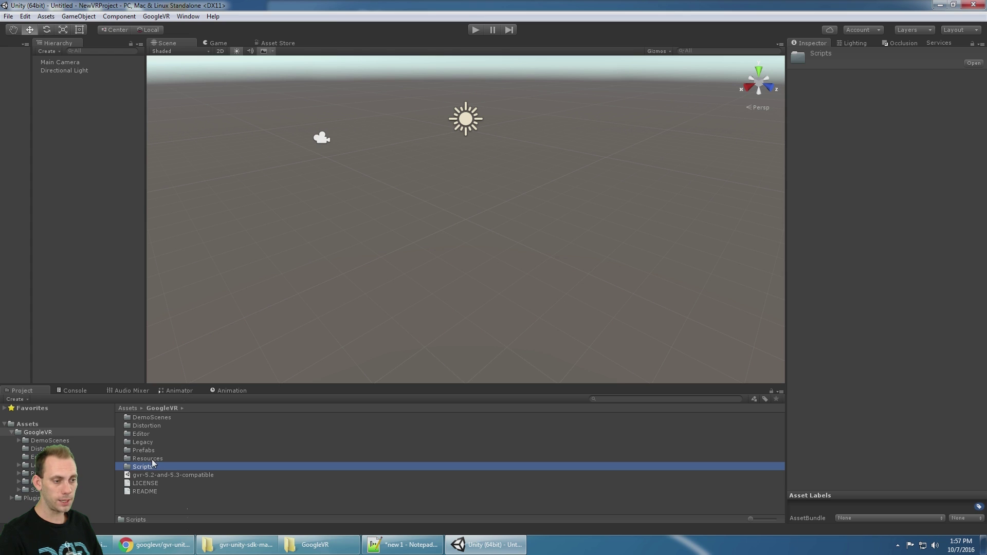
click(152, 458)
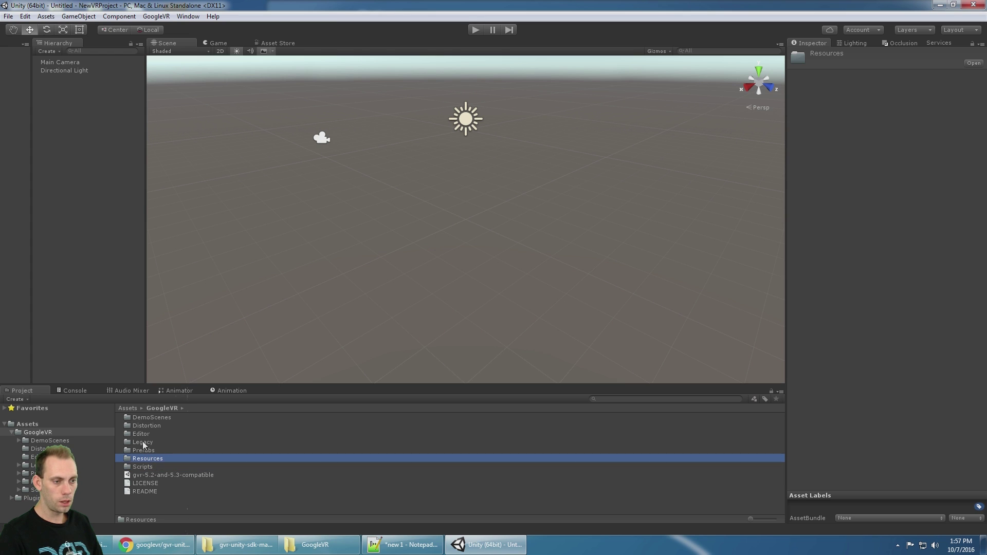
Expand the DemoScenes folder and view the contents of its ControllerDemo subfolder.
click(63, 443)
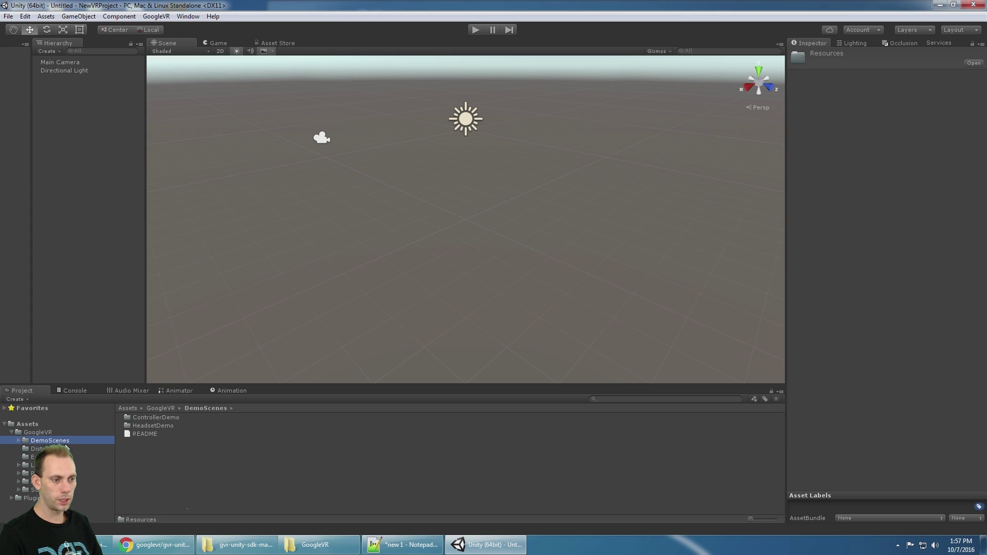
click(18, 440)
click(59, 448)
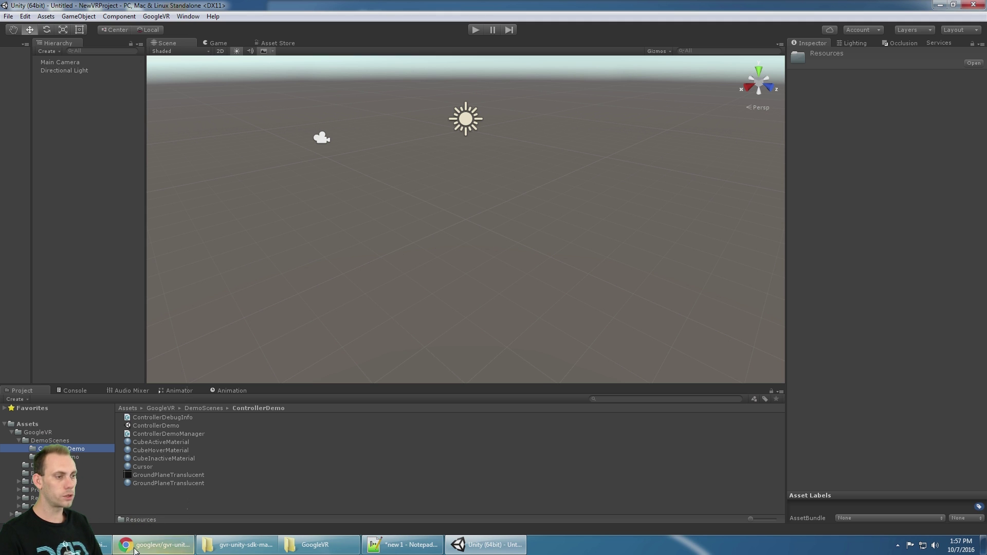
Switch to Chrome, view the headset and controller section of the Daydream page, and return to Unity.
click(154, 544)
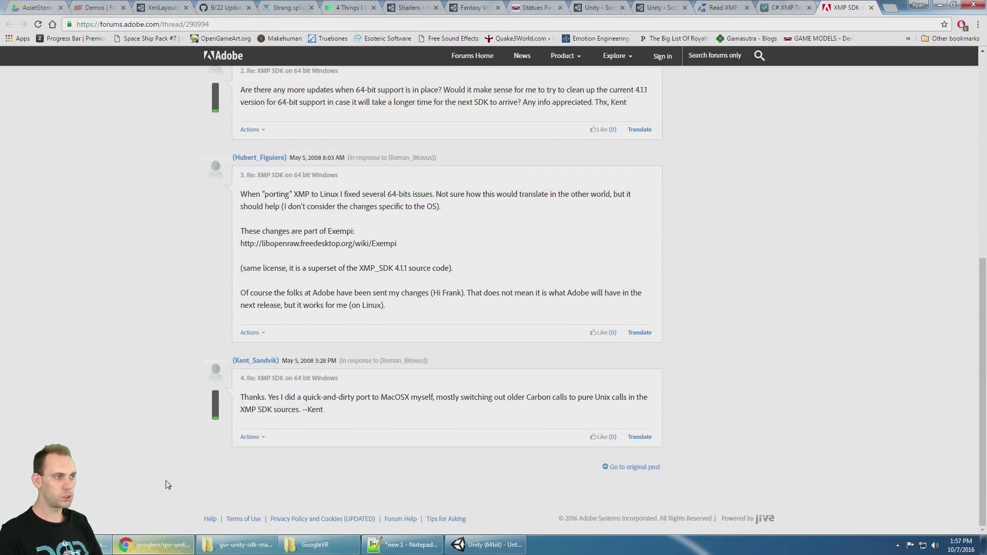
click(163, 545)
click(635, 8)
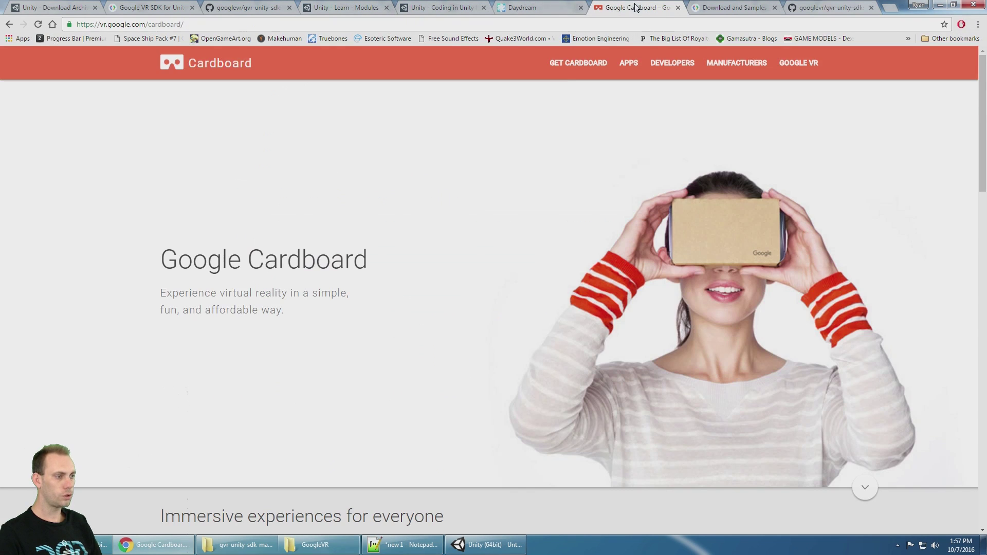
click(524, 7)
scroll(493, 247, down, 8)
scroll(559, 252, down, 3)
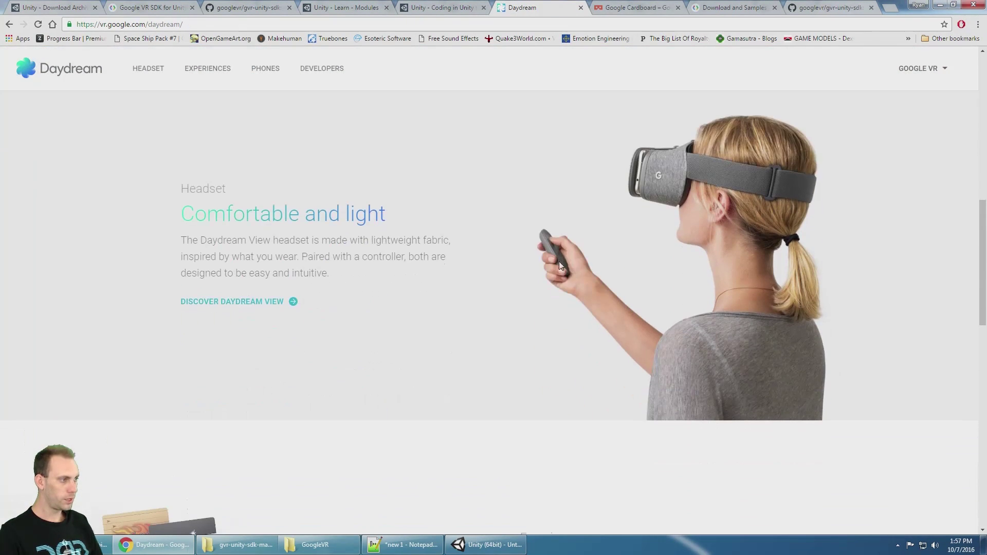
click(945, 5)
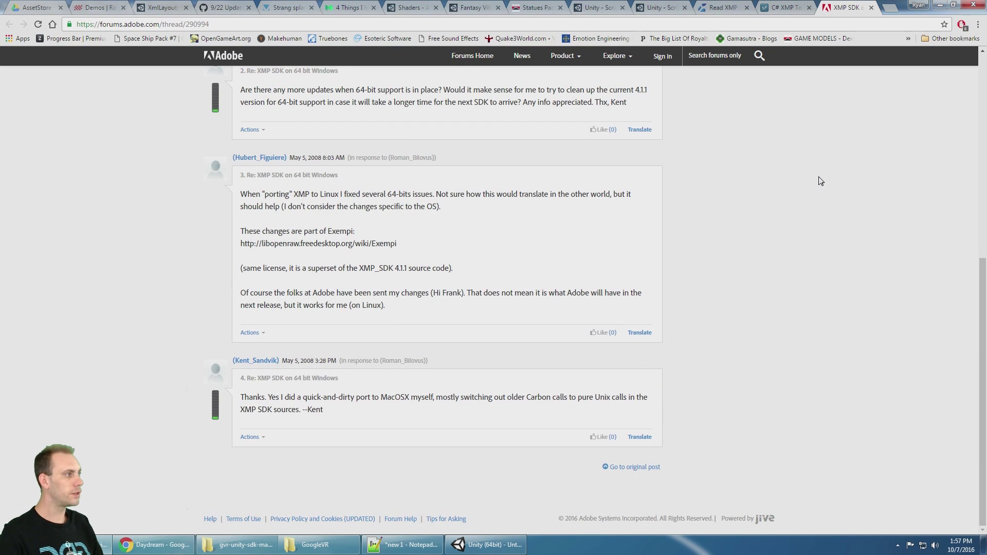
click(939, 5)
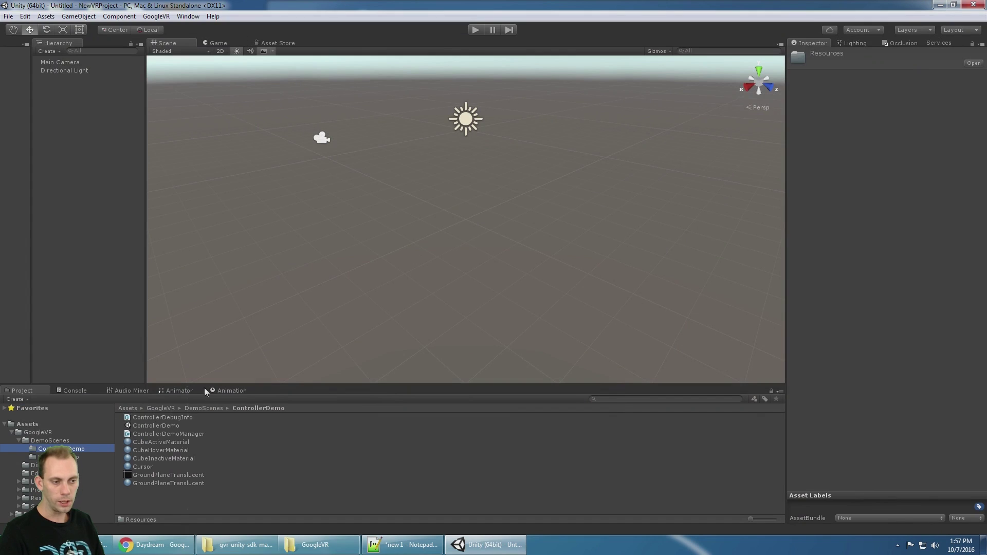
Open DemoScene from the HeadsetDemo folder and view its camera and cube up close.
click(106, 456)
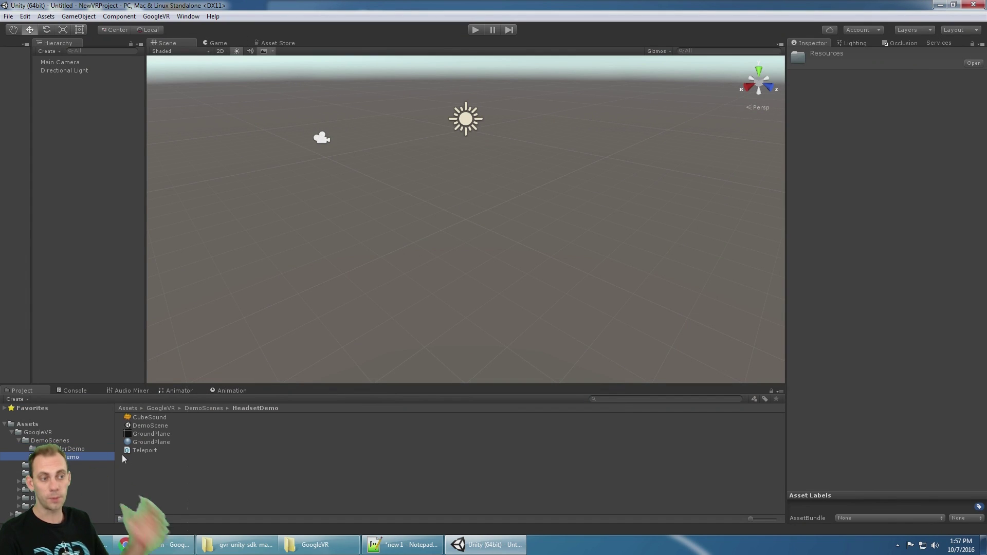
click(149, 425)
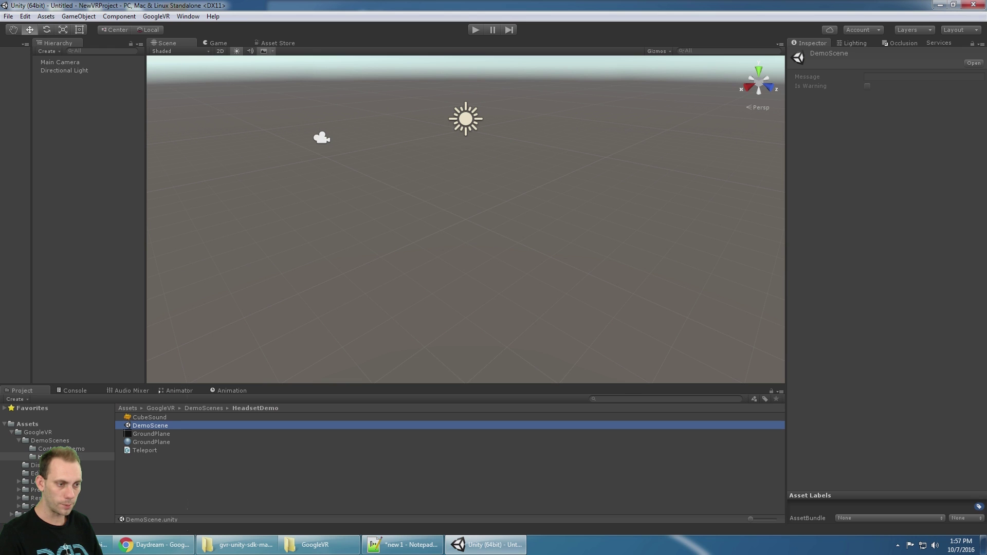
double_click(156, 426)
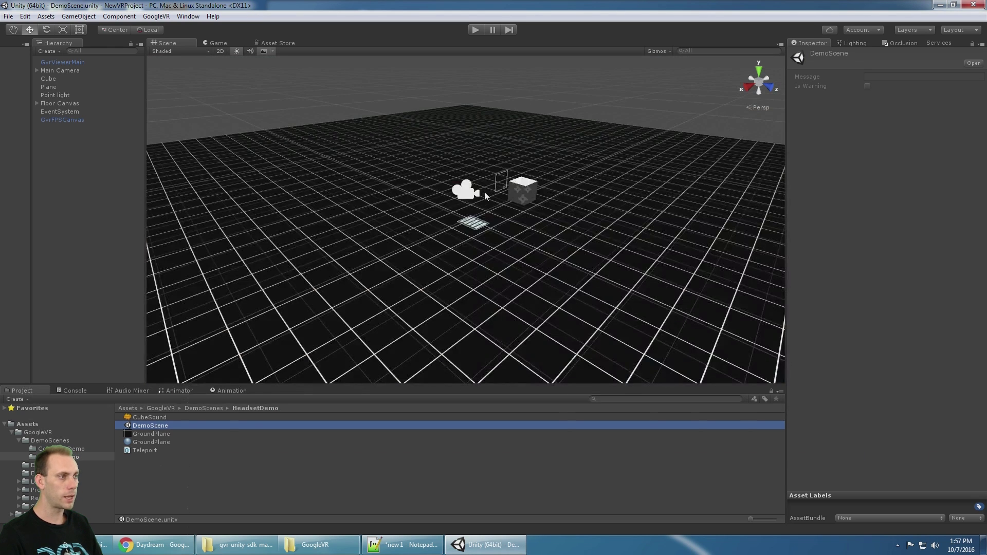
scroll(484, 192, up, 3)
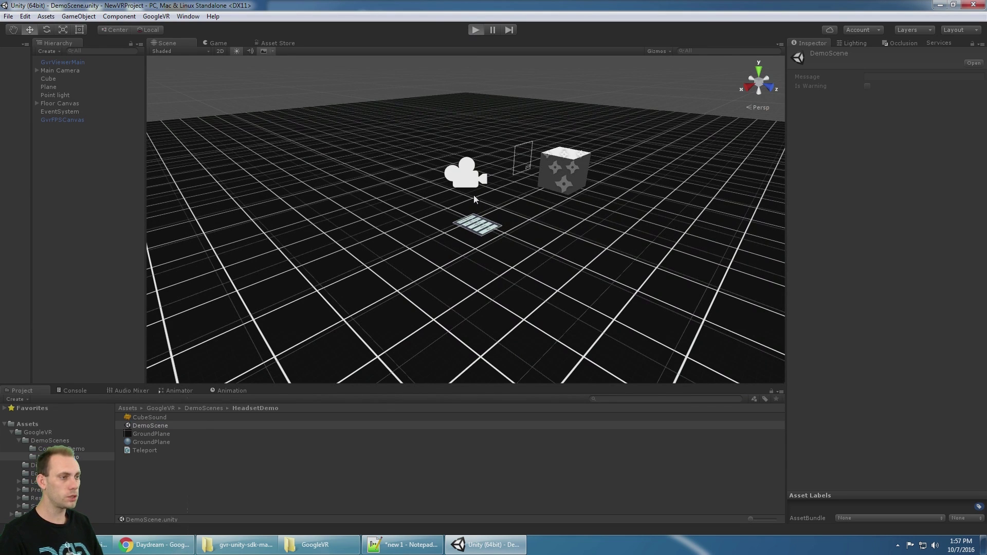
Run the headset demo scene, trigger the cube with the gaze pointer, and look around the stereo view.
key(ctrl+p)
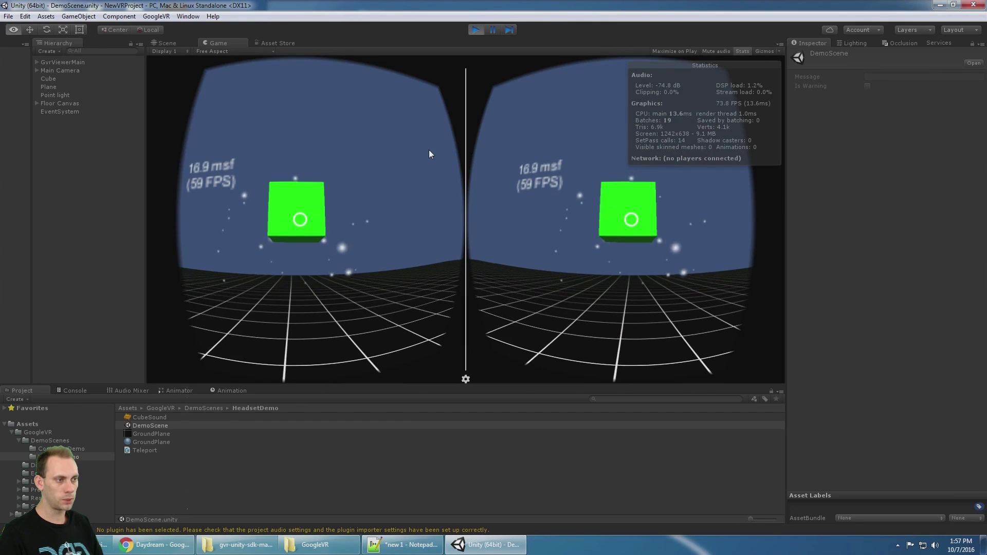
click(342, 170)
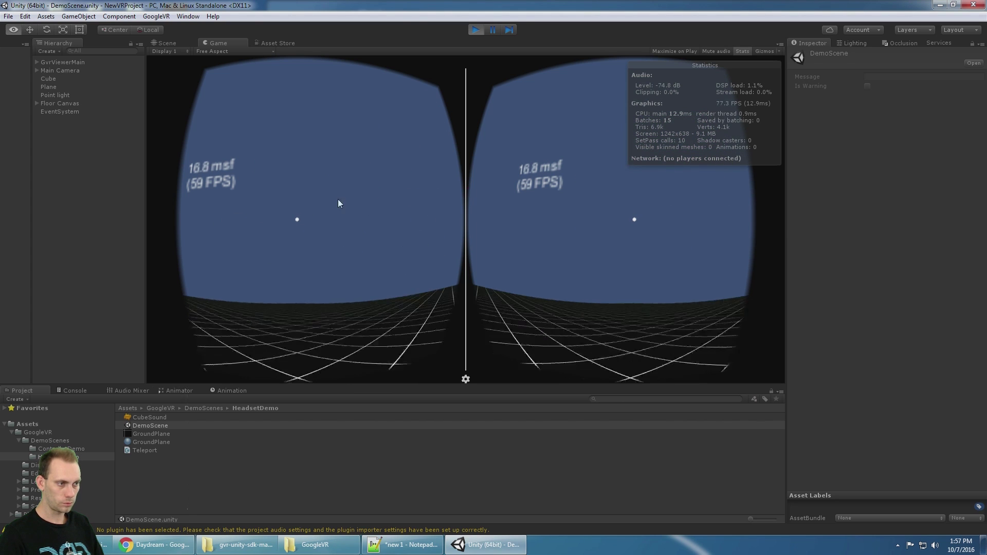
click(328, 210)
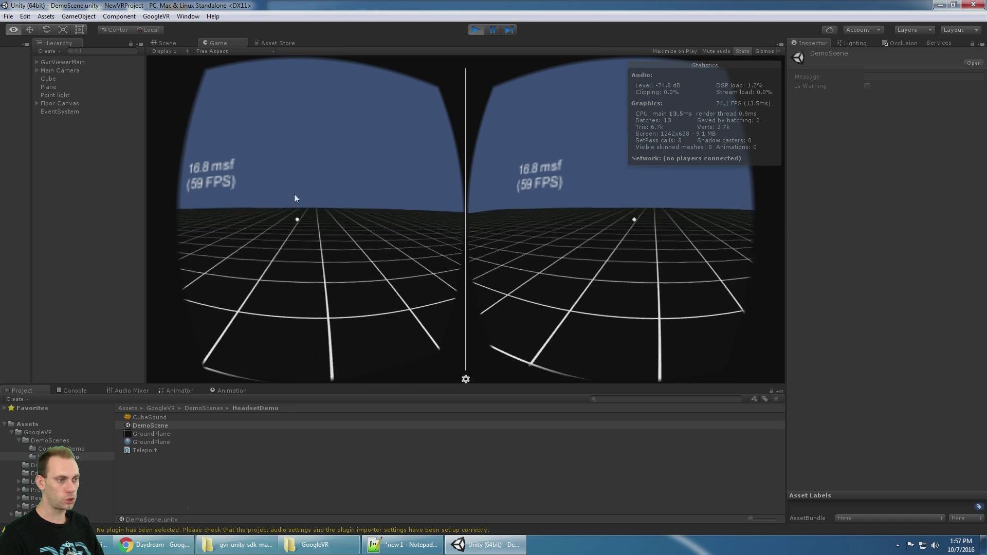
Select Floor Canvas, look down at its buttons from Reset to Direct Render in the running demo, and stop play mode.
click(64, 102)
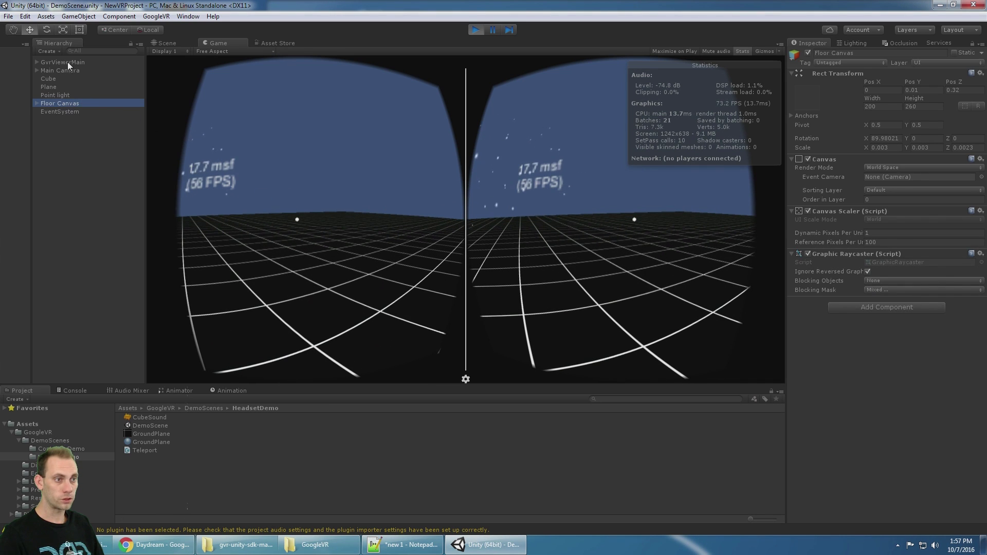
click(300, 162)
key(alt)
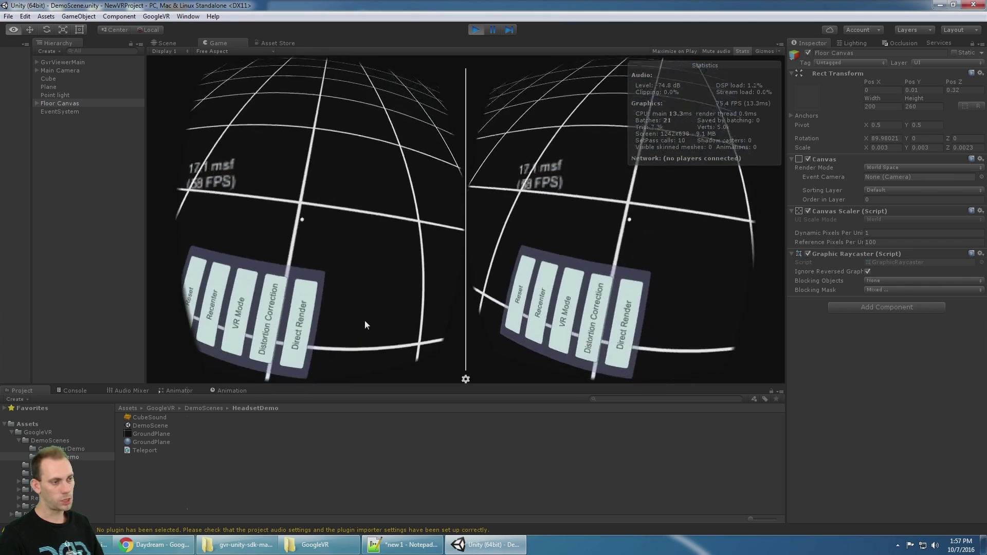
key(alt)
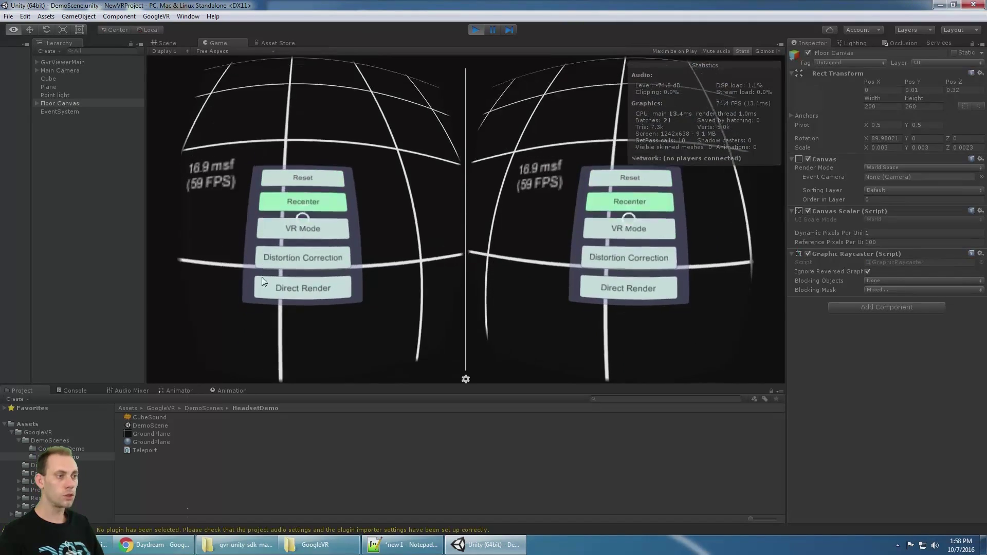
key(alt)
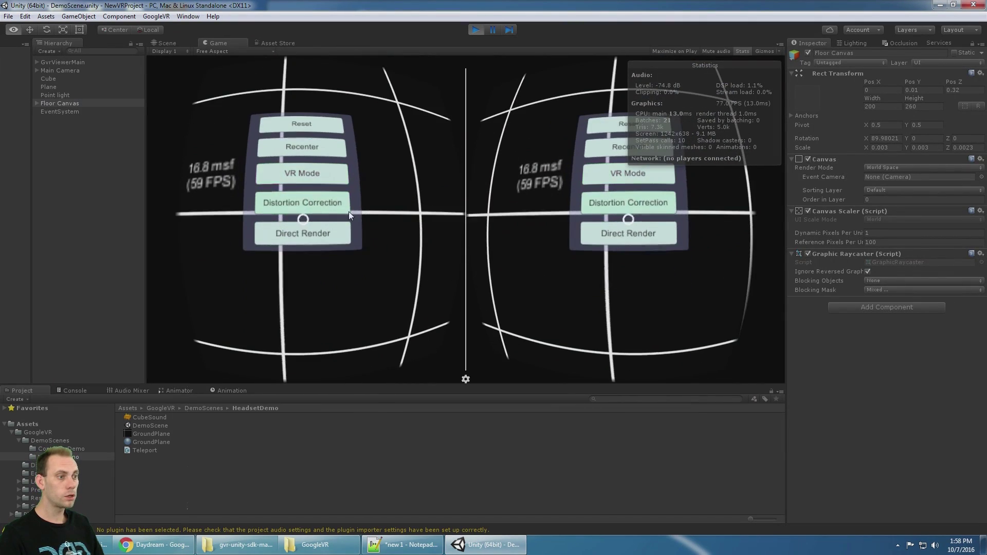
key(alt)
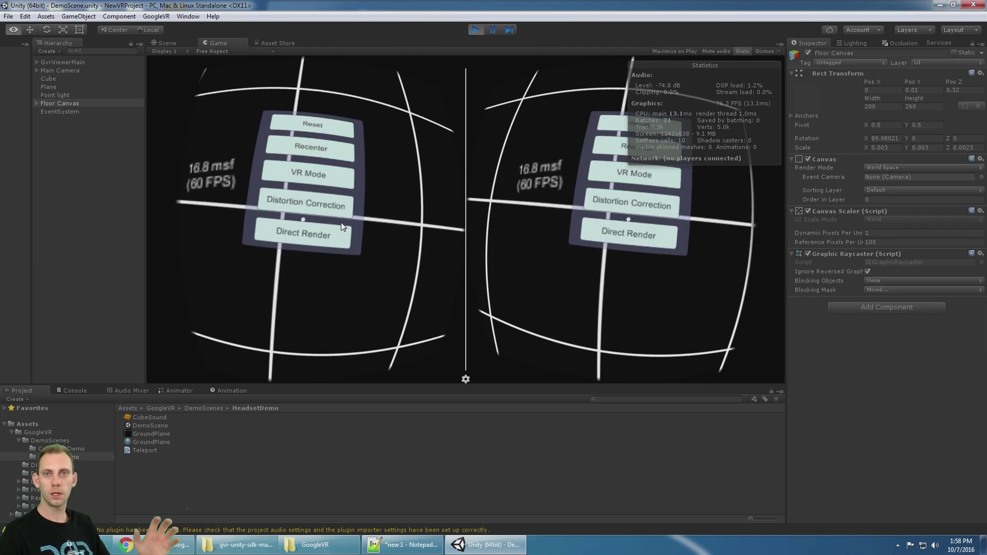
key(alt)
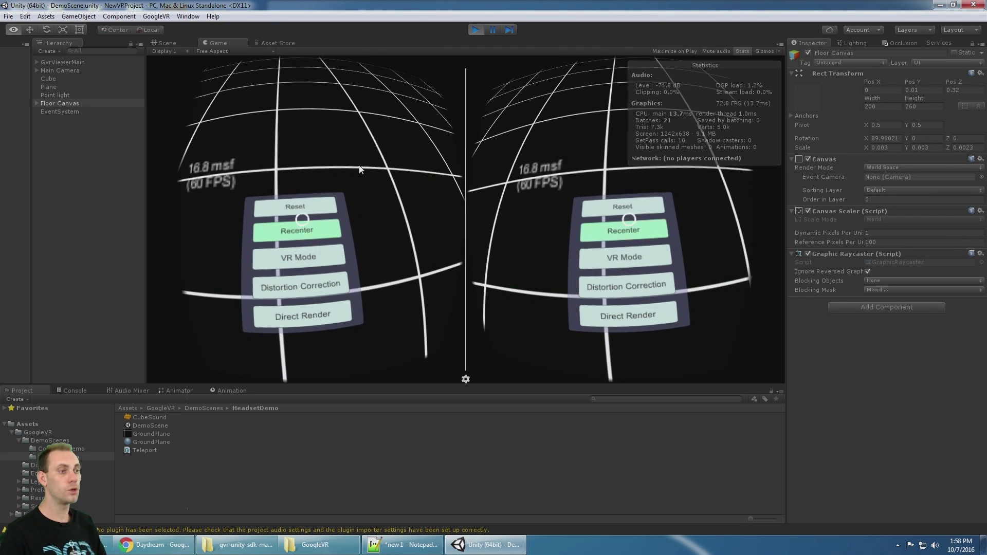
key(alt)
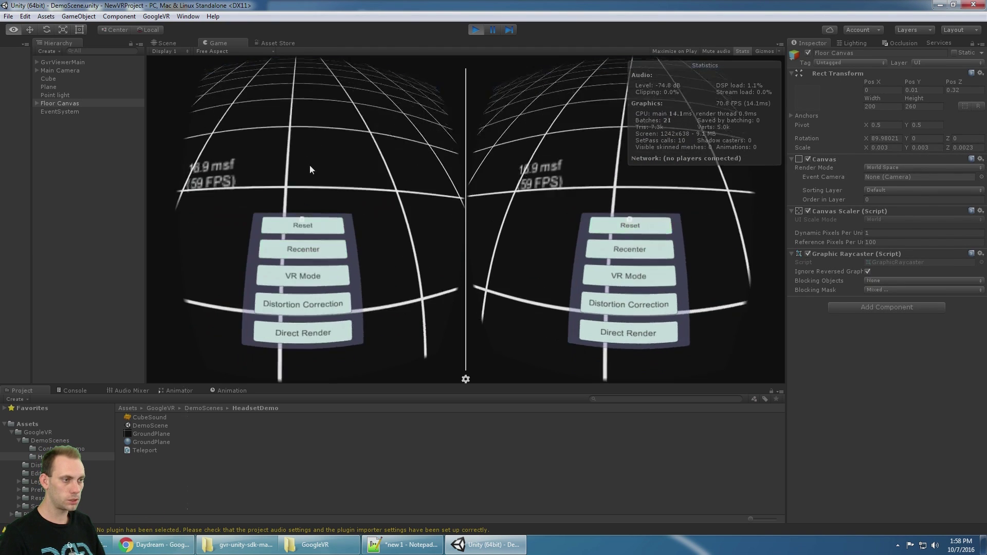
key(alt)
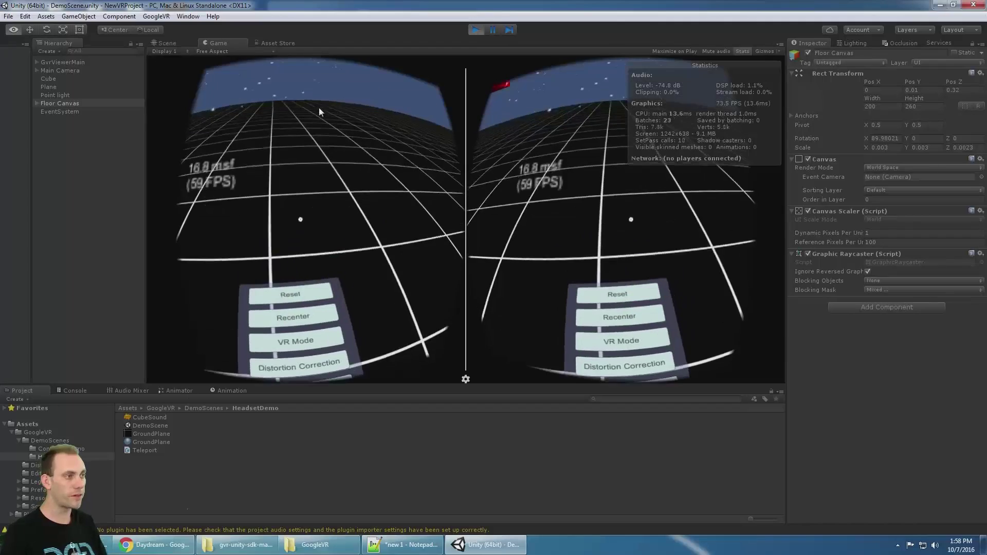
click(476, 30)
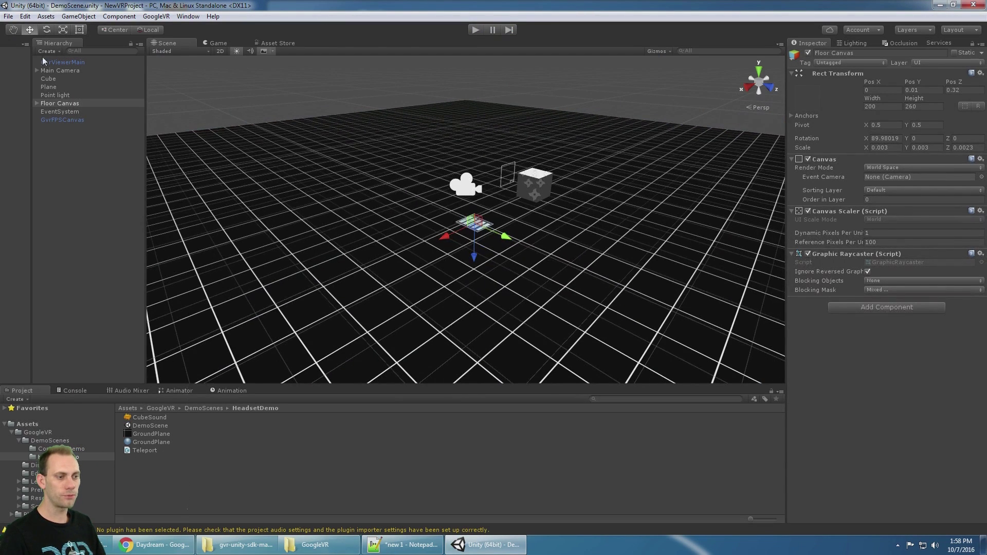
Create a new scene and add the GvrViewerMain prefab from the GoogleVR Prefabs folder to it.
click(9, 17)
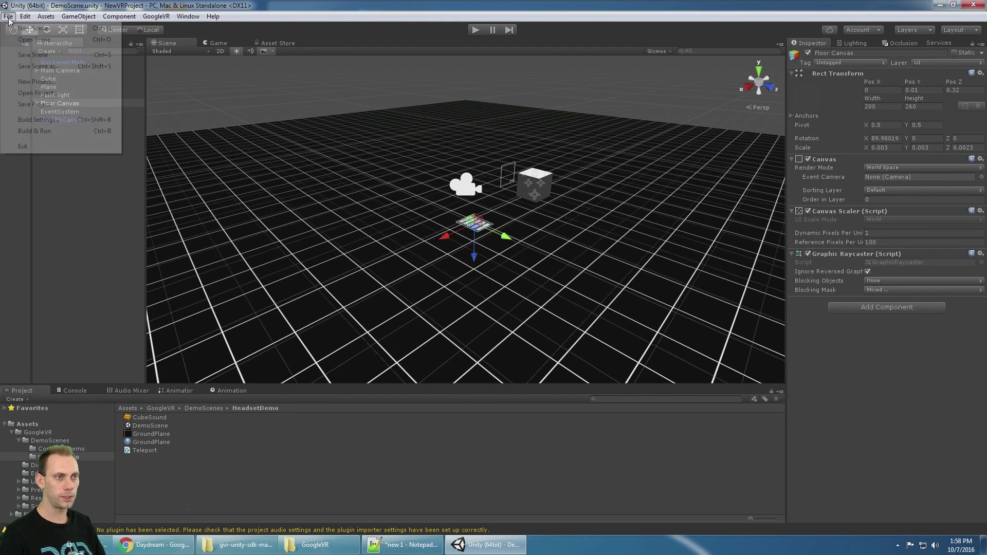
click(51, 30)
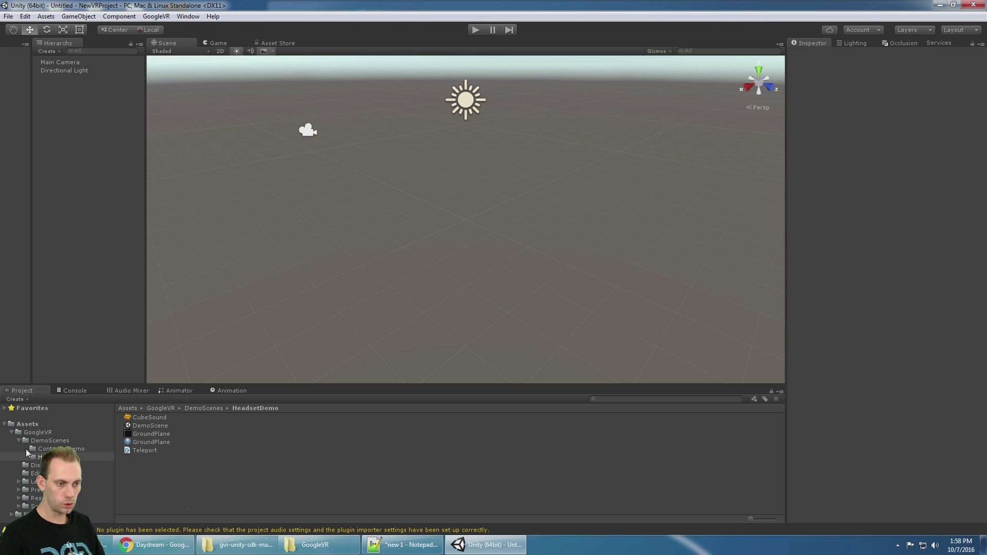
click(37, 473)
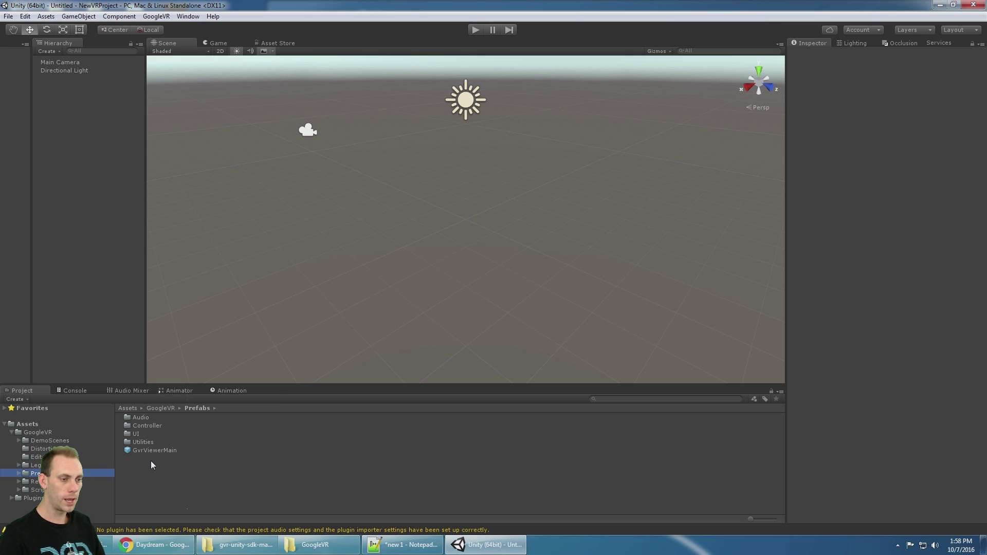
click(164, 451)
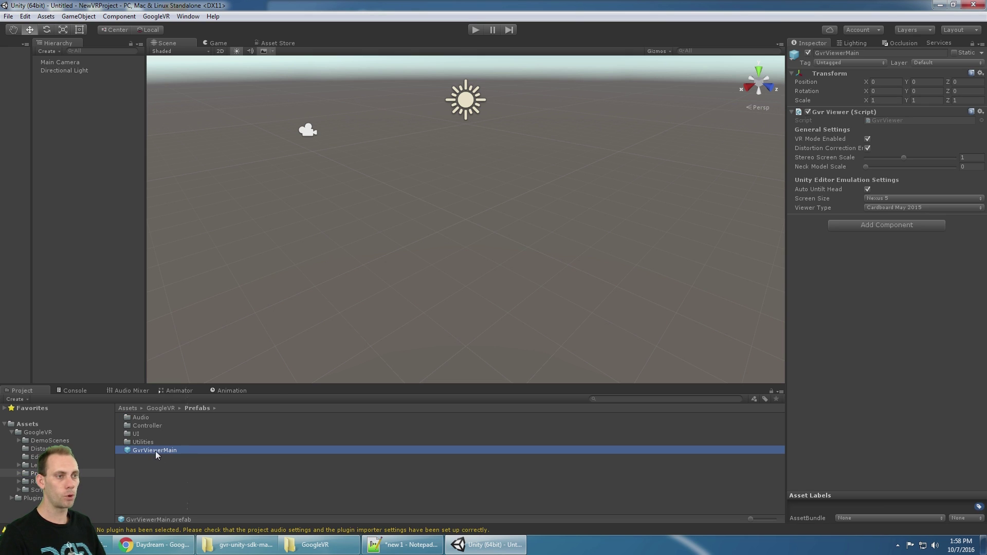
drag(159, 450, 70, 113)
click(66, 61)
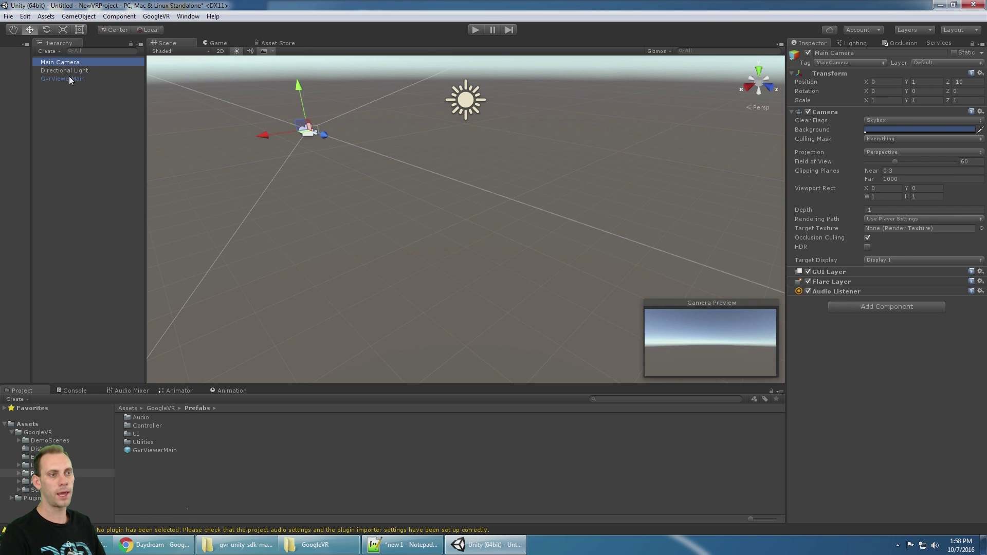
click(58, 79)
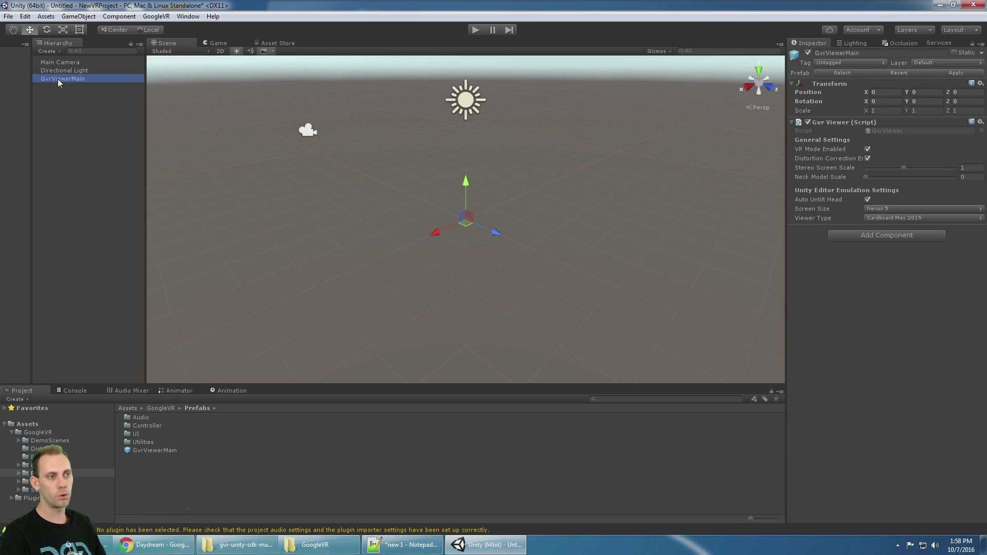
Add a 3D plane to the new scene.
right_click(72, 123)
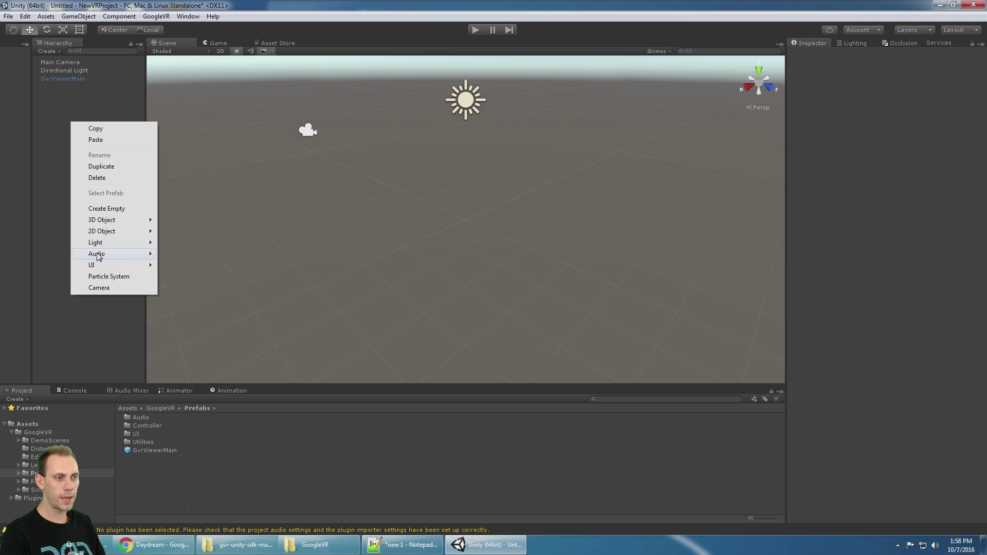
mouse_move(124, 221)
click(188, 266)
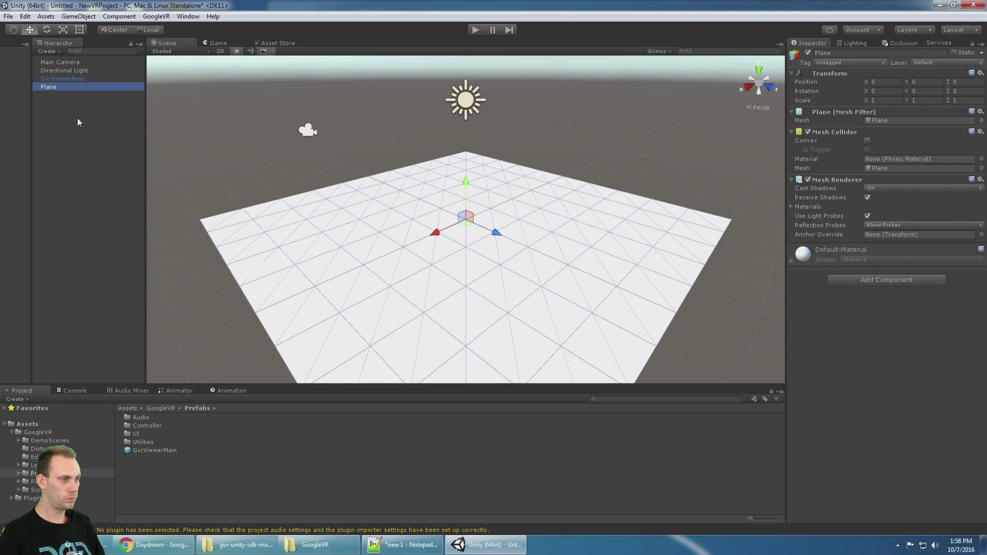
Set the Main Camera's position to Y 2 and Z 0 so it sits above the plane.
alt+drag(353, 144, 322, 140)
scroll(350, 158, down, 10)
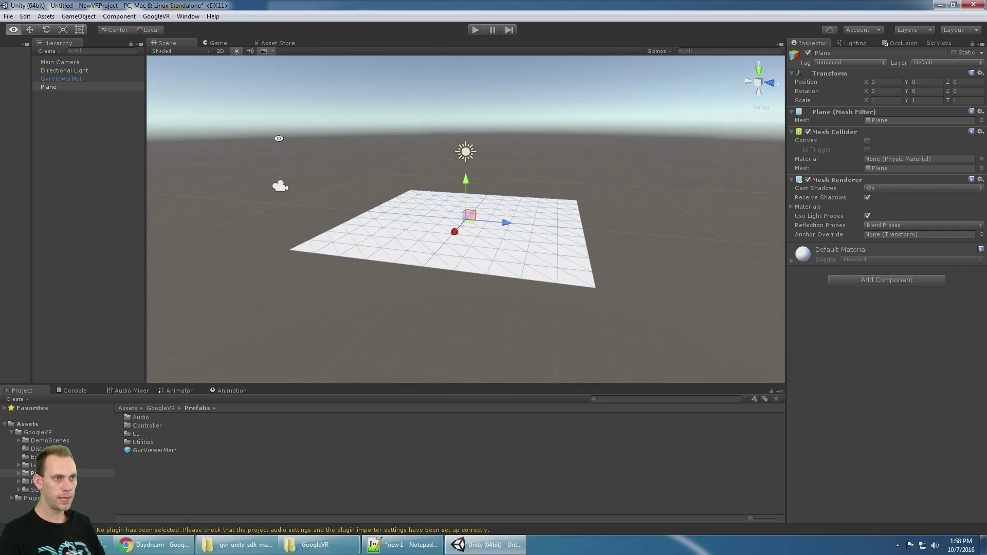
click(60, 62)
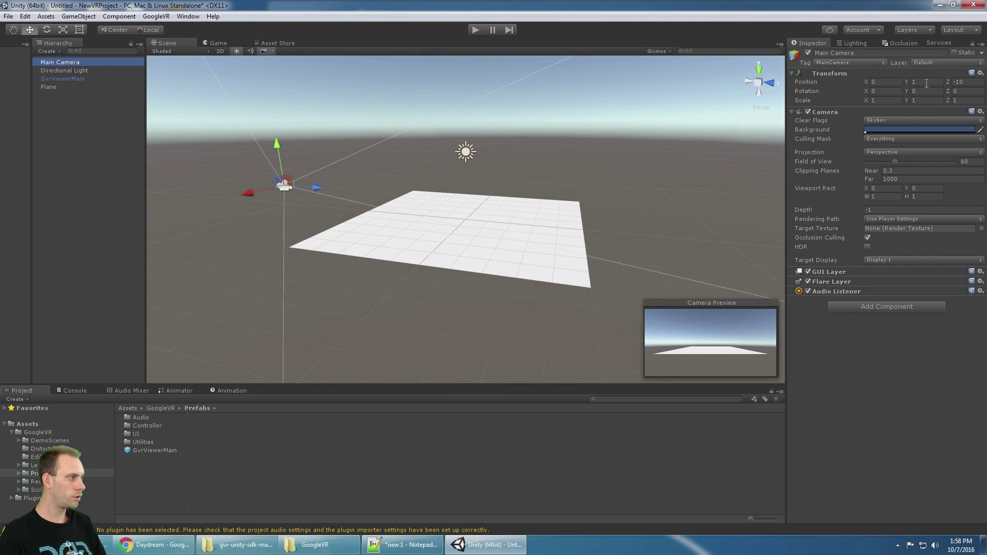
click(971, 82)
text(0)
alt+drag(329, 165, 895, 100)
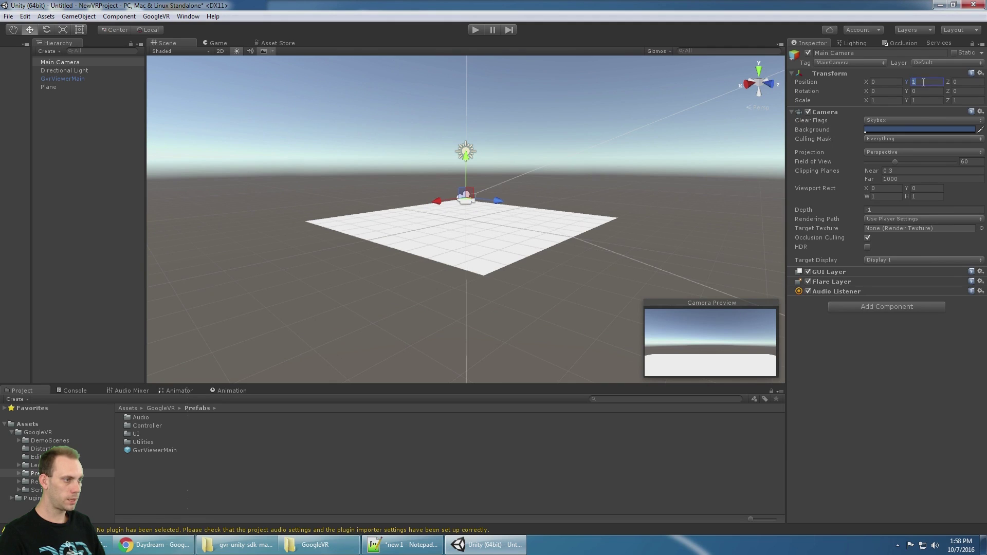
text(2)
Run the new scene, turn the view around in stereo to test head tracking, and stop play mode.
alt+drag(378, 105, 554, 228)
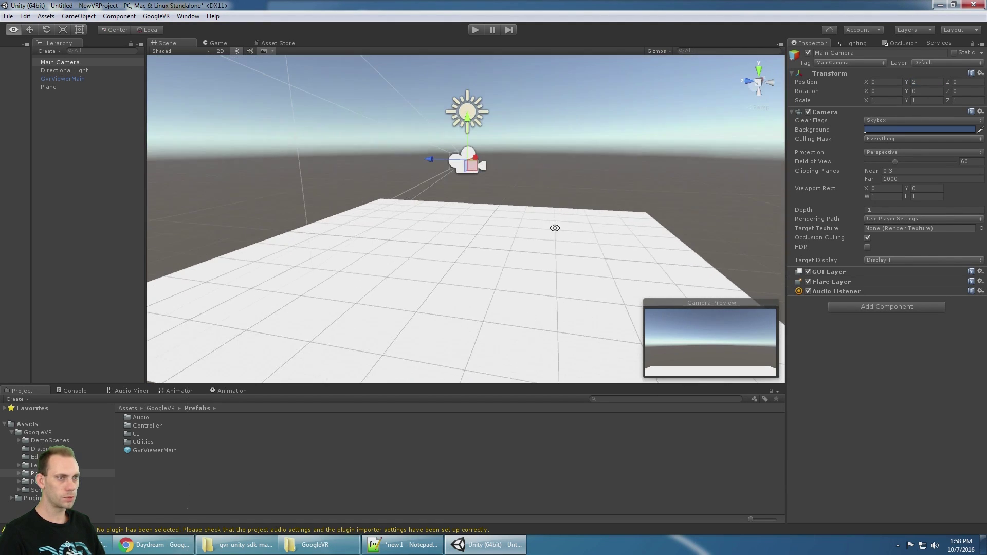
click(476, 30)
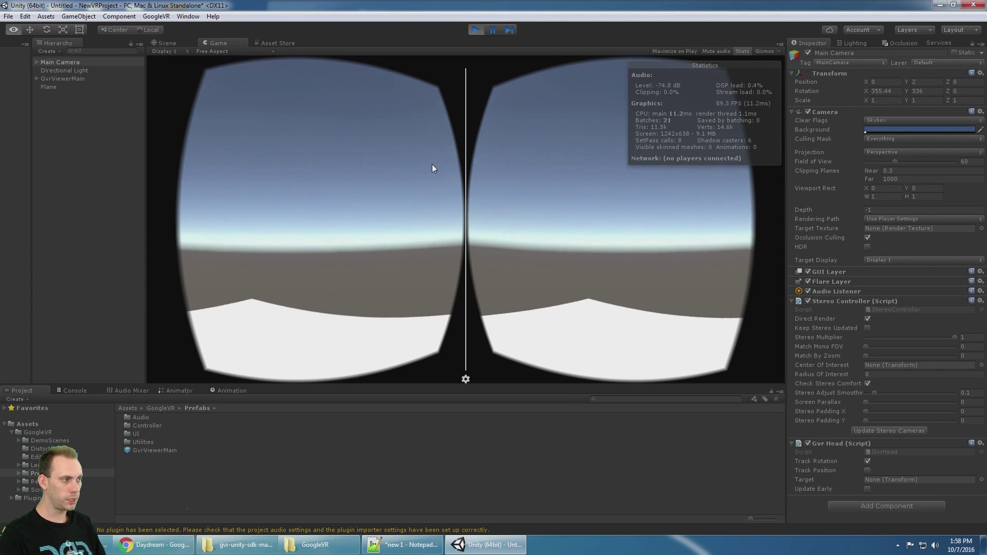
alt+drag(387, 231, 456, 72)
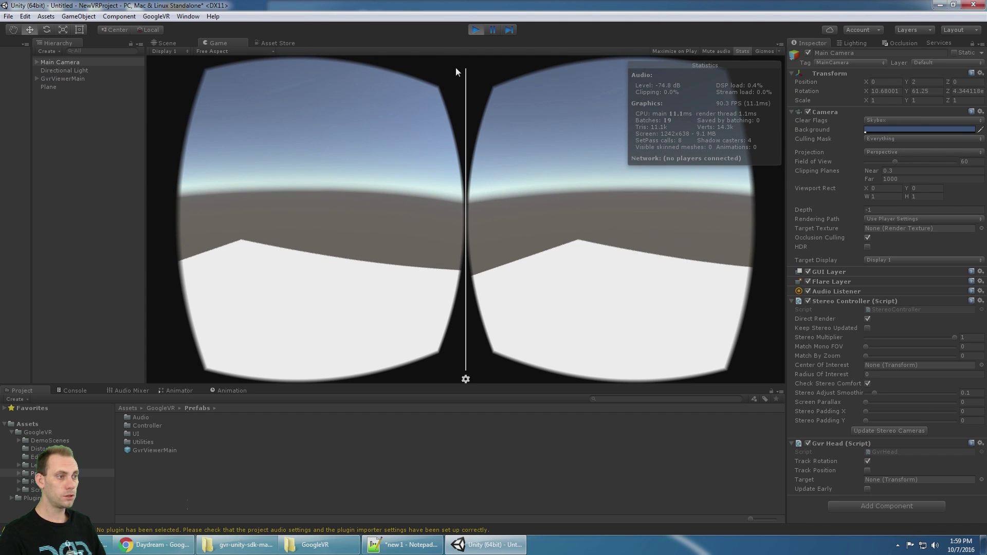
click(476, 29)
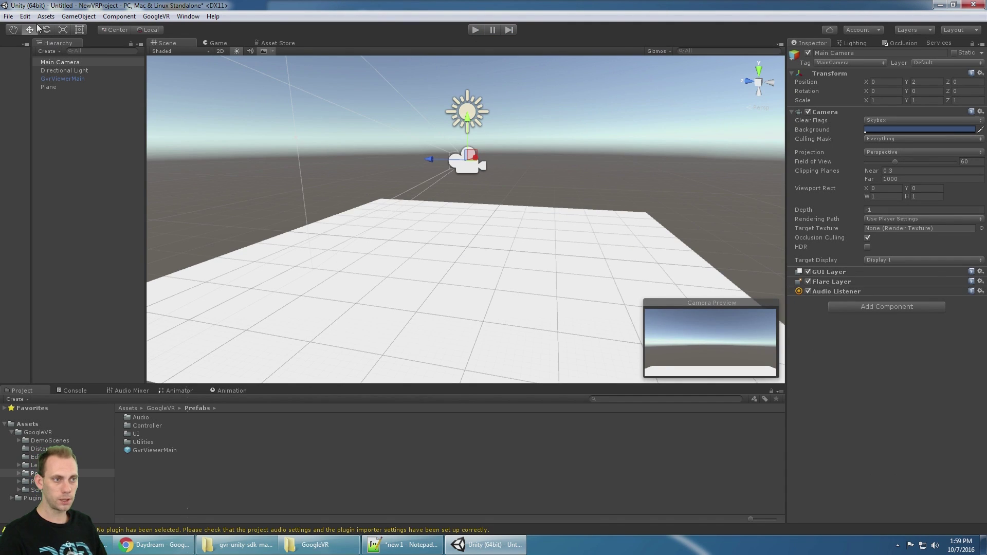
click(10, 17)
click(48, 5)
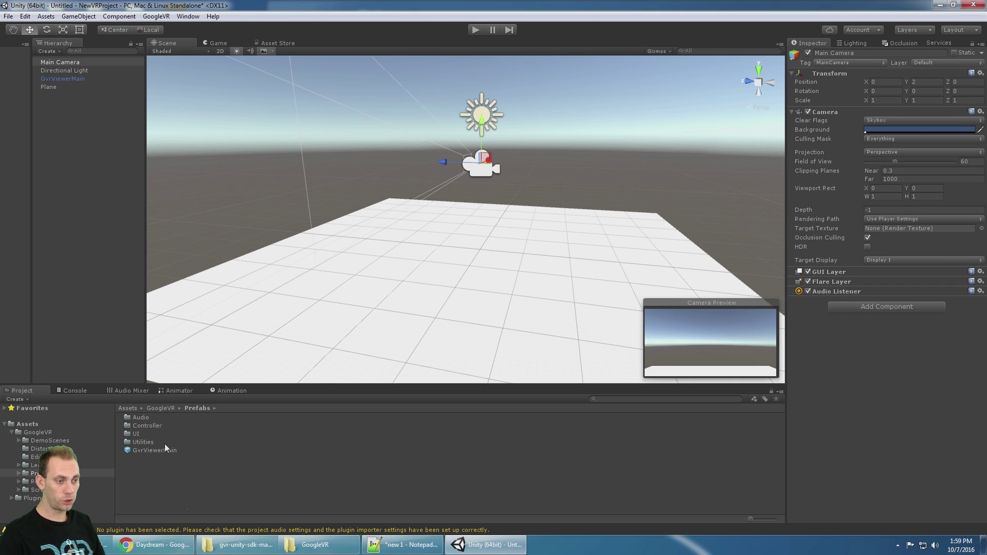
Add the GvrFPSCanvas prefab from the Prefabs Utilities folder to the scene and make it a child of Main Camera.
double_click(165, 442)
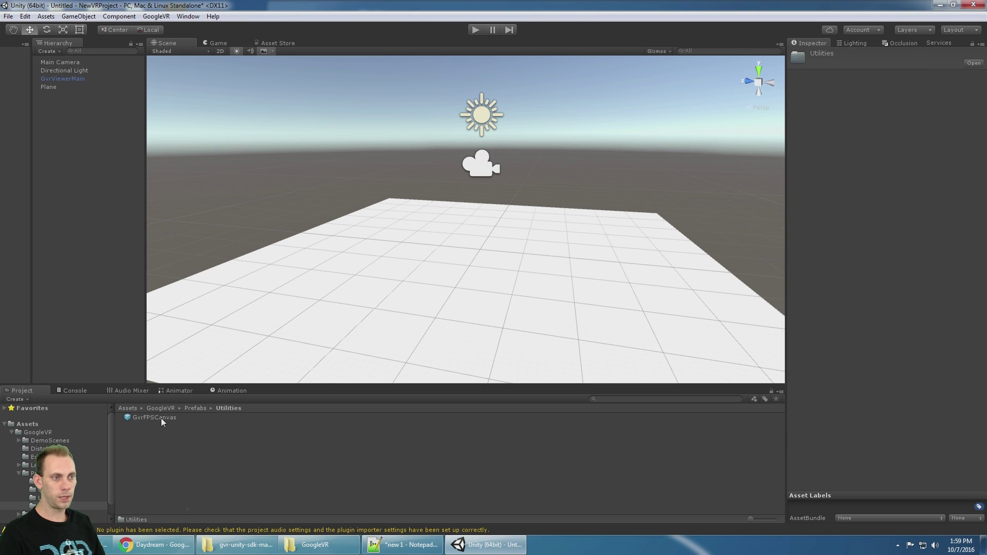
drag(162, 417, 79, 183)
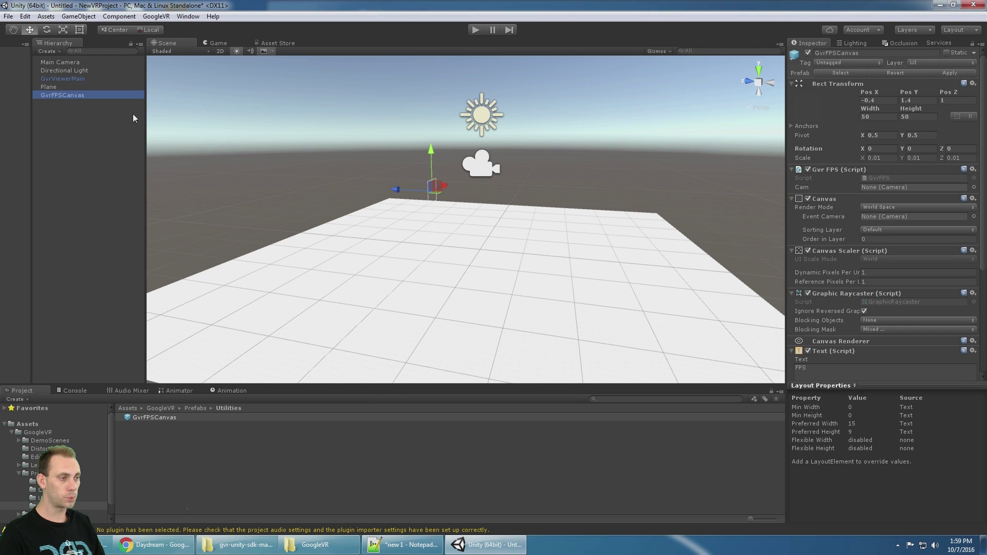
alt+drag(390, 178, 418, 175)
drag(73, 95, 76, 61)
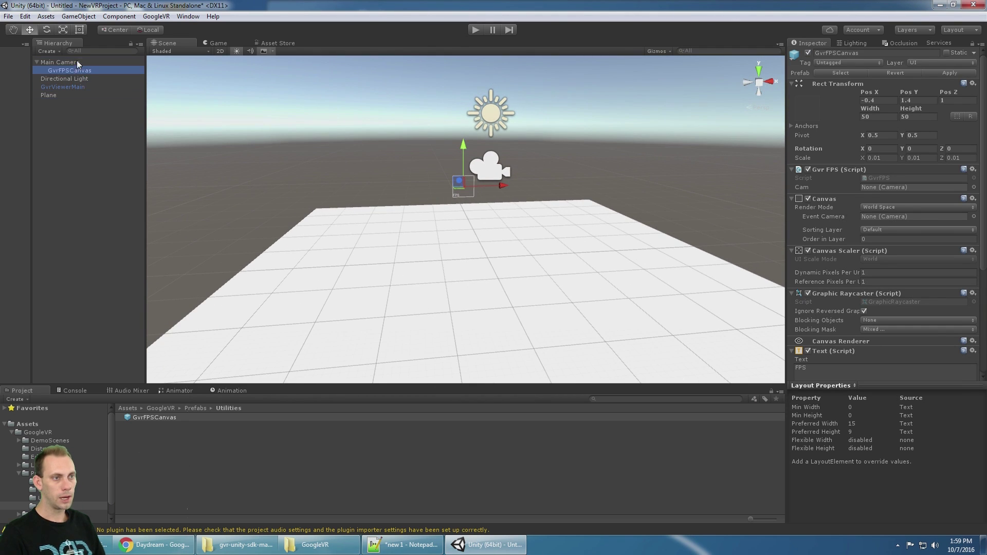
click(65, 134)
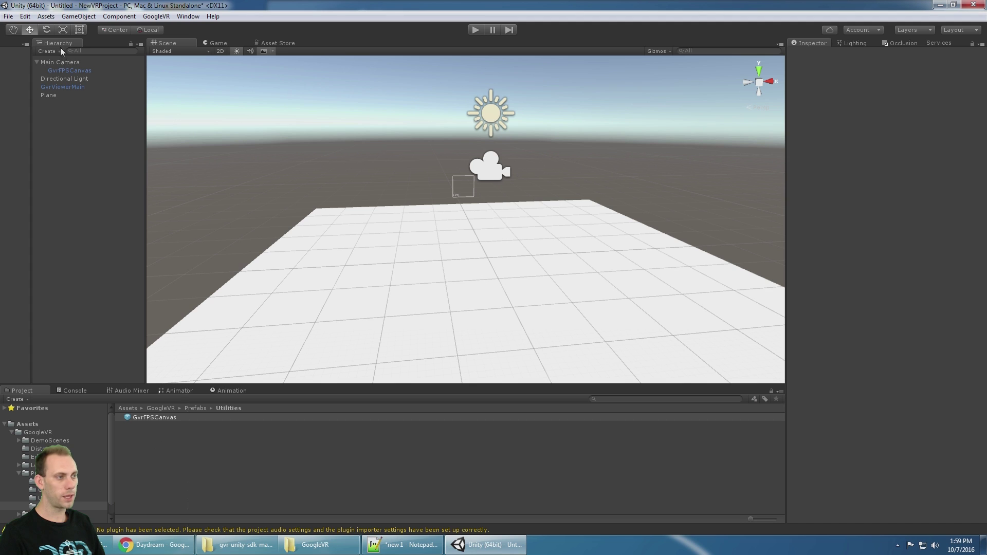
click(64, 63)
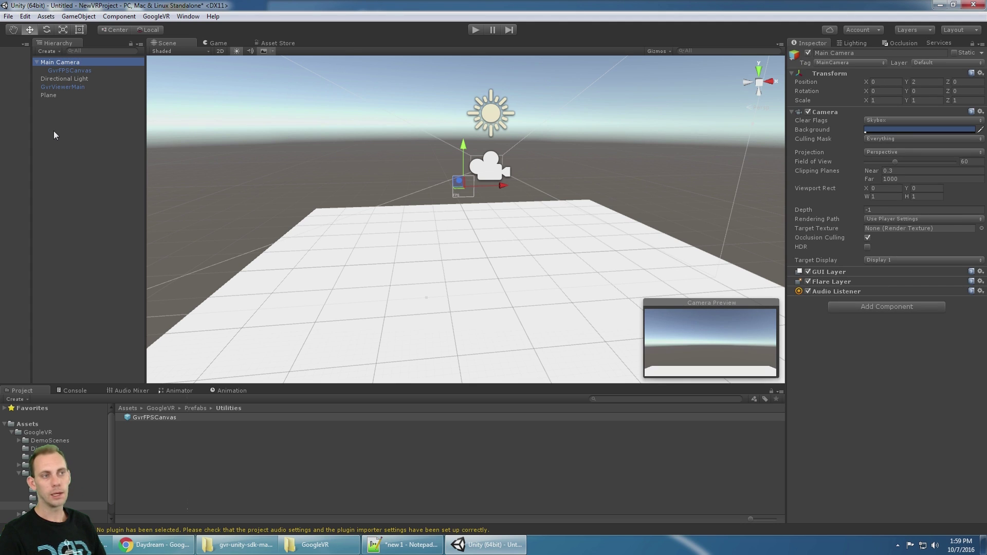
click(57, 135)
click(60, 63)
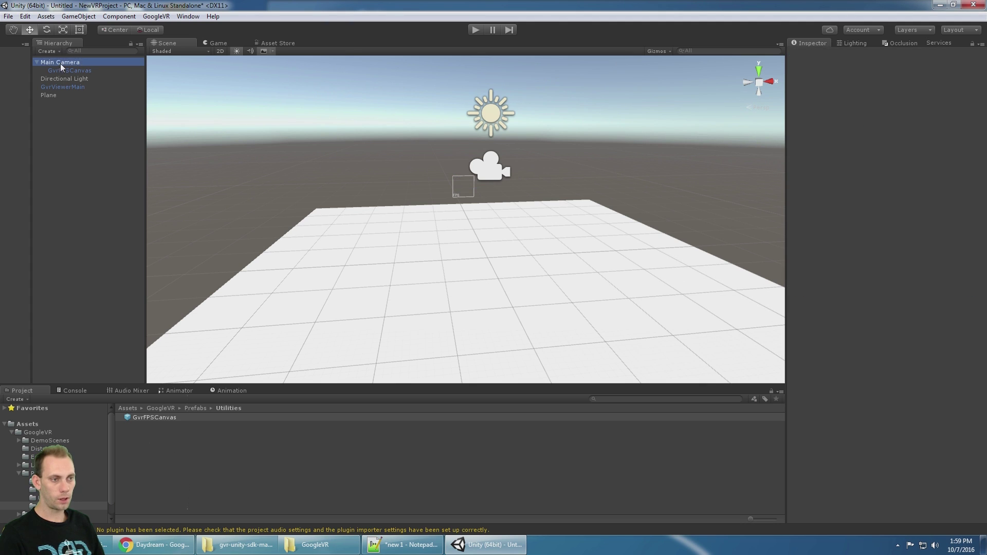
click(56, 138)
Create an empty game object at the root of the scene and name it VRMain.
right_click(46, 142)
mouse_move(94, 240)
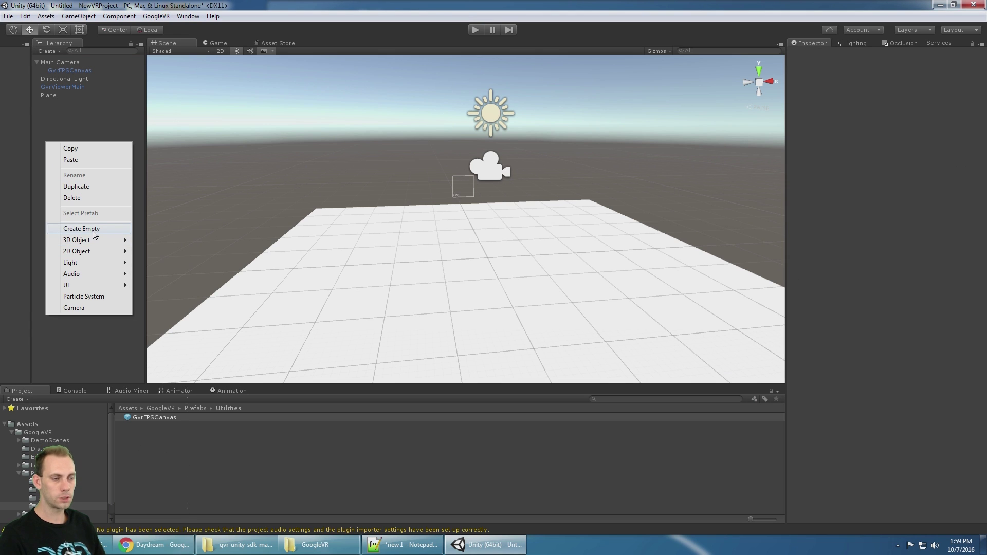
click(81, 229)
key(F2)
text(VR)
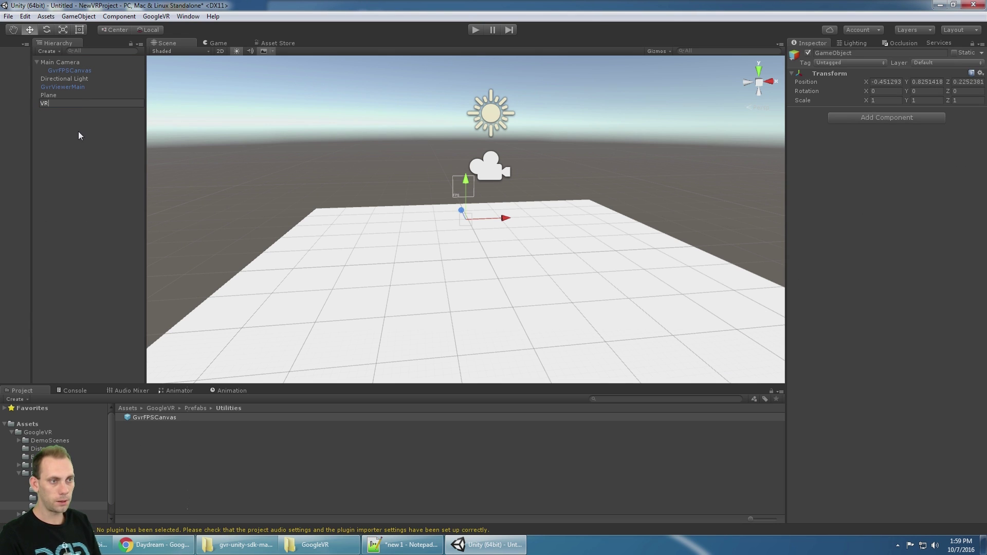
text(Main)
key(Return)
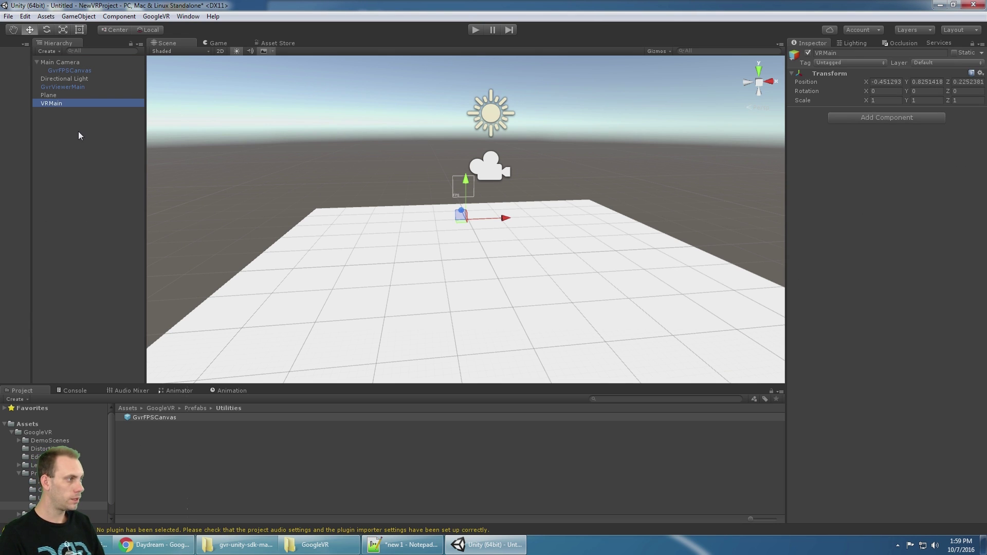
Set the VRMain object's position to X 0, Y 0, Z 0.
click(885, 82)
text(0)
key(Tab)
text(0)
key(Tab)
text(0)
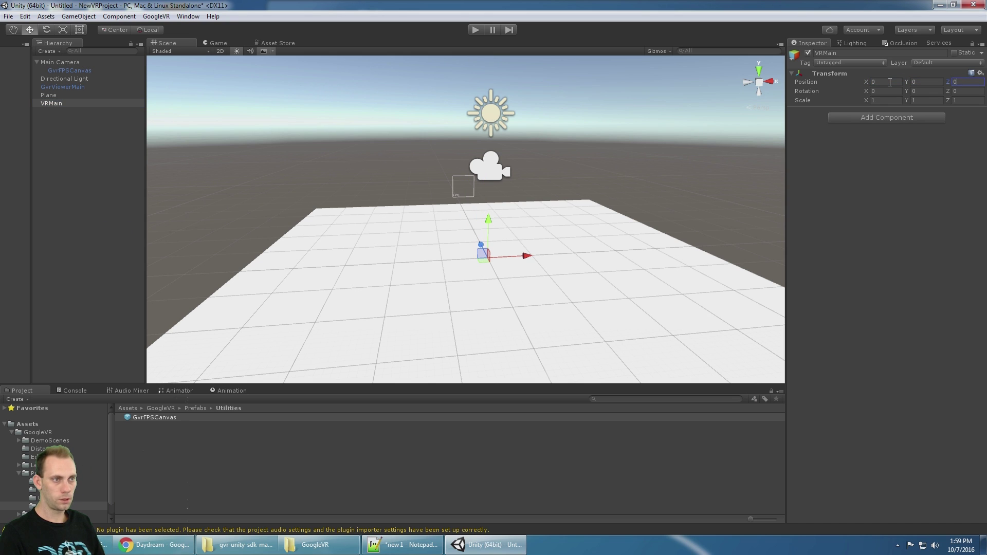
Make Main Camera a child of VRMain and set the camera's Y position to 0.
drag(54, 62, 66, 101)
click(62, 85)
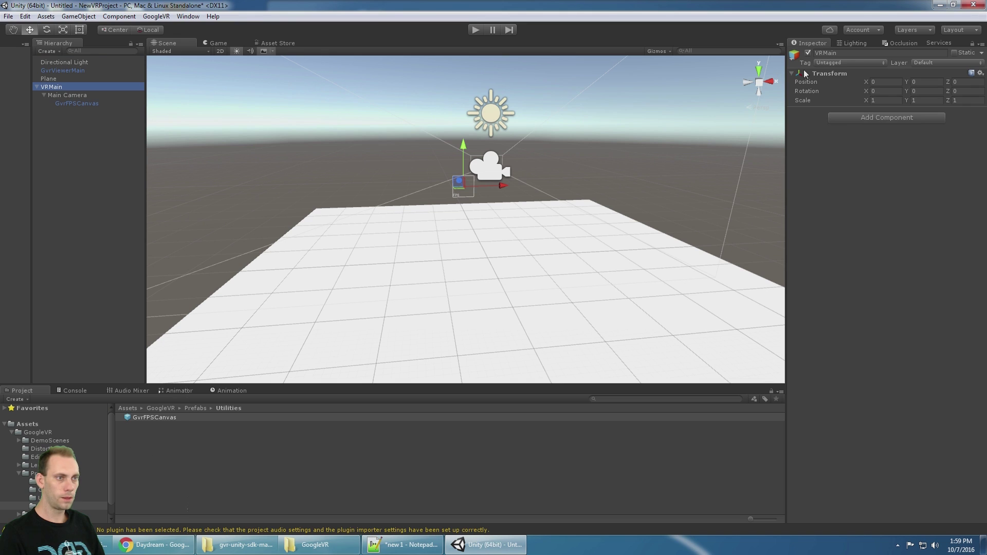
click(78, 95)
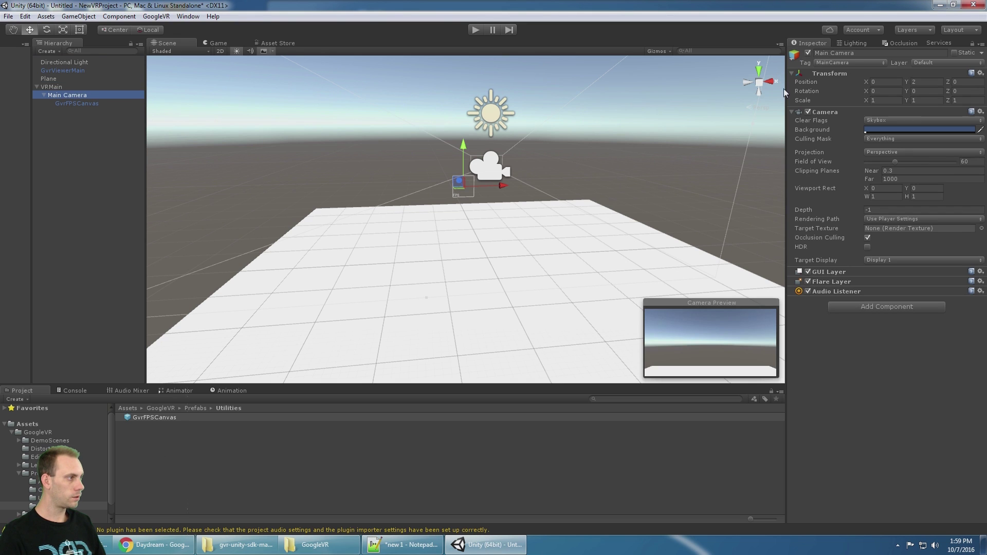
click(932, 82)
text(0)
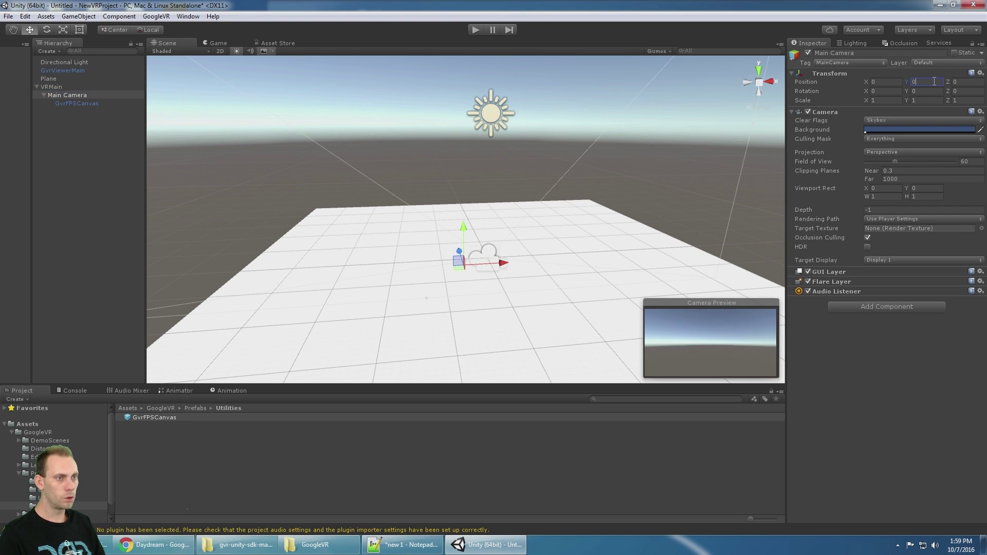
Raise VRMain to Y position 2 and check its child Main Camera.
click(53, 87)
click(929, 82)
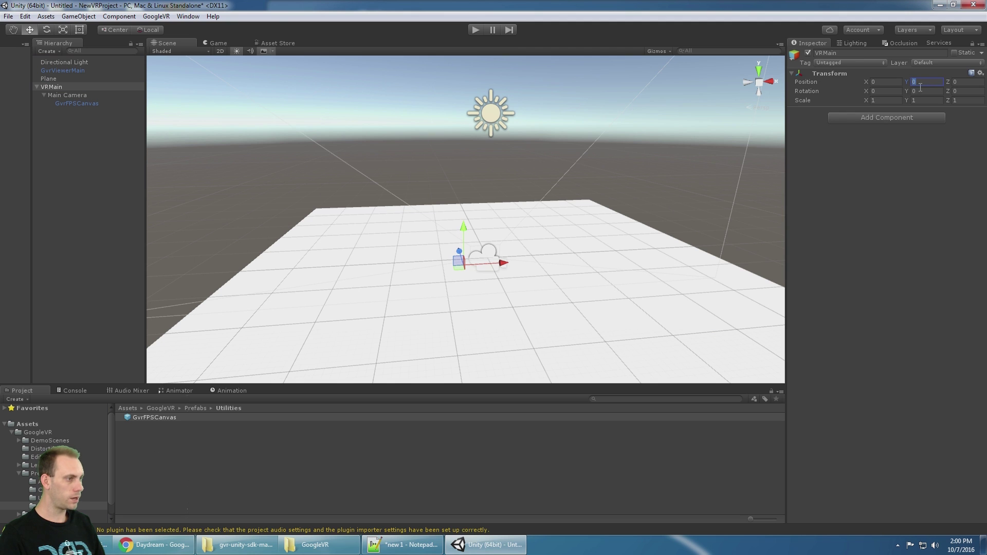
text(2)
alt+drag(432, 125, 437, 198)
click(67, 95)
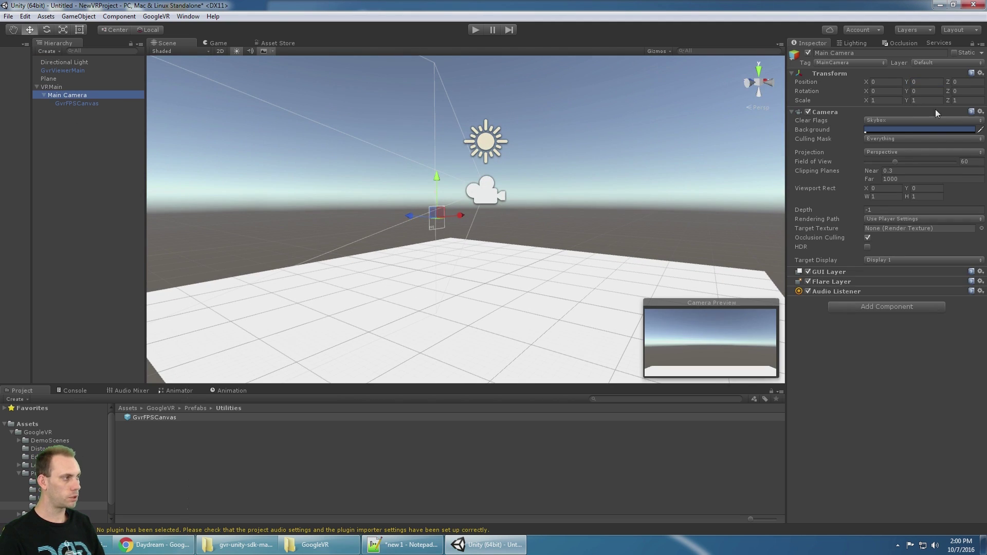
Inspect GvrFPSCanvas in the scene and game views, and briefly start and stop play mode.
click(81, 105)
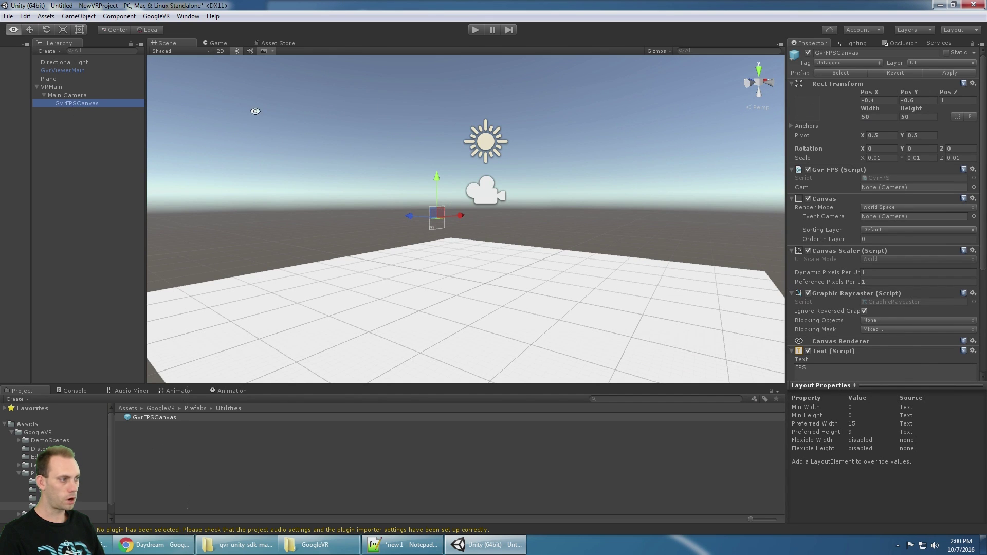
alt+drag(253, 110, 485, 97)
click(217, 43)
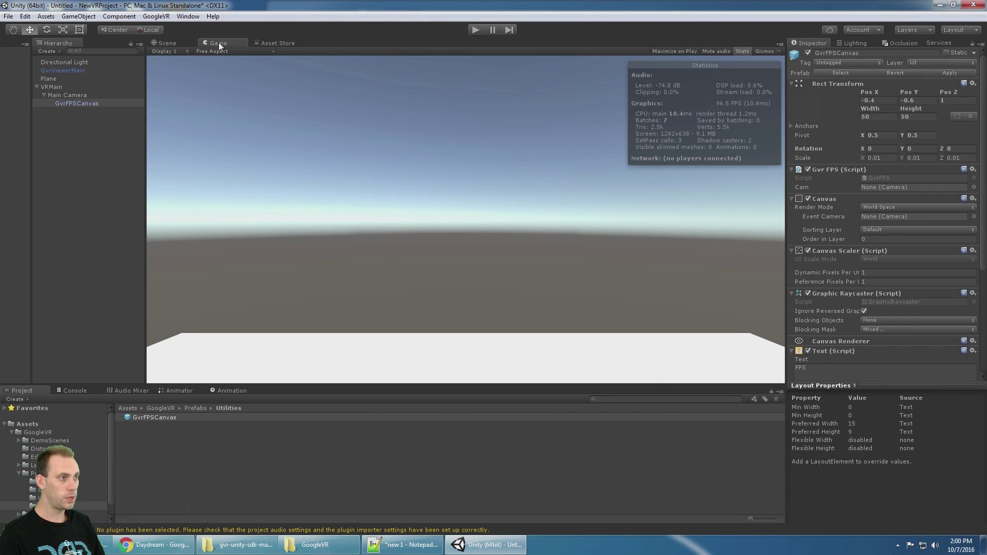
click(171, 42)
click(474, 30)
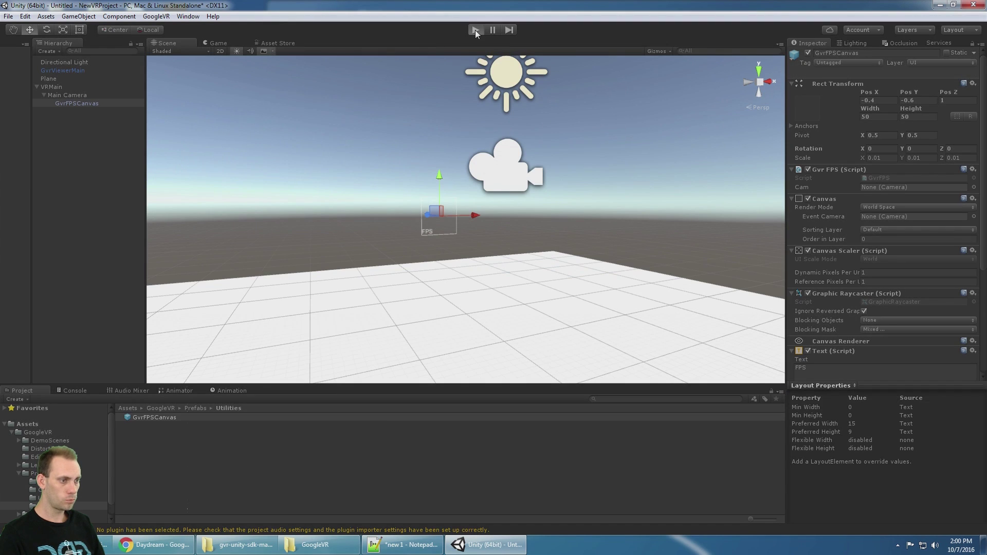
click(476, 30)
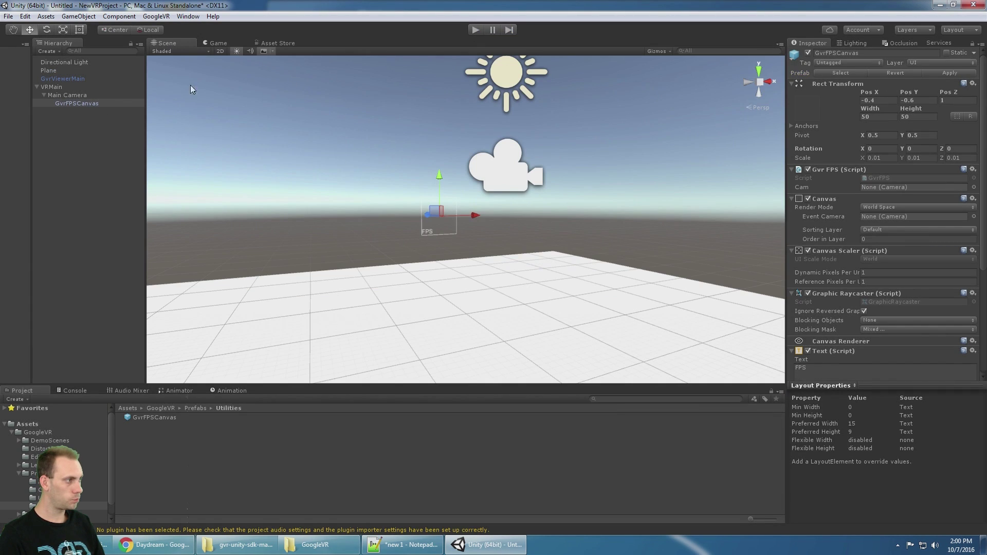
Center GvrFPSCanvas in front of the camera by setting its Pos X and Pos Y to 0.
click(883, 99)
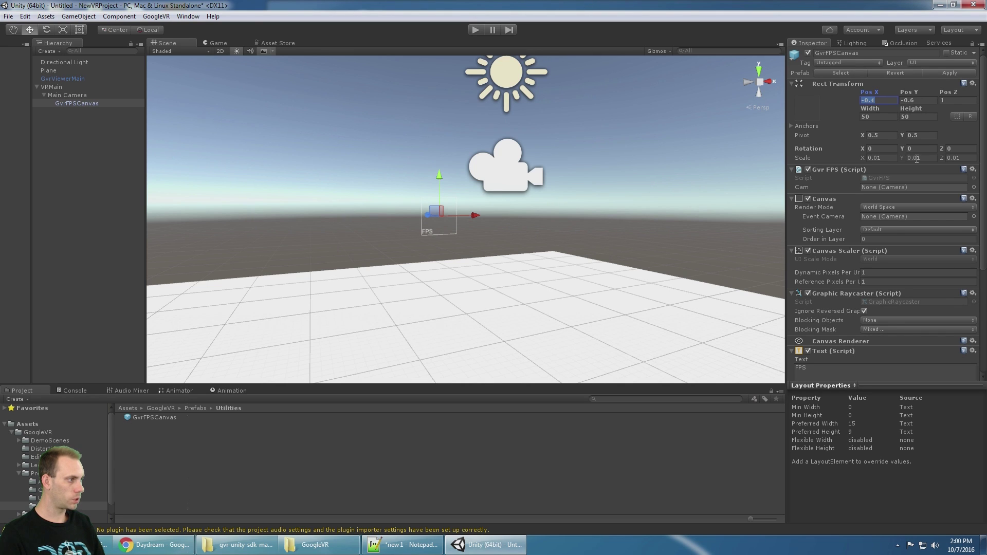
text(0)
key(Tab)
text(0)
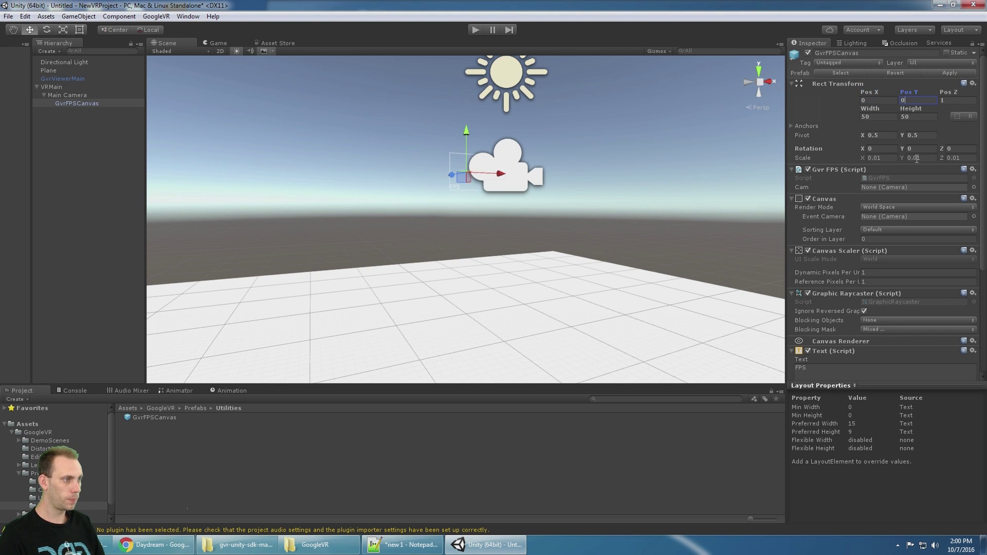
Run the scene, turn the view to check the centered FPS text in stereo, and stop play mode.
alt+drag(393, 85, 485, 68)
click(476, 30)
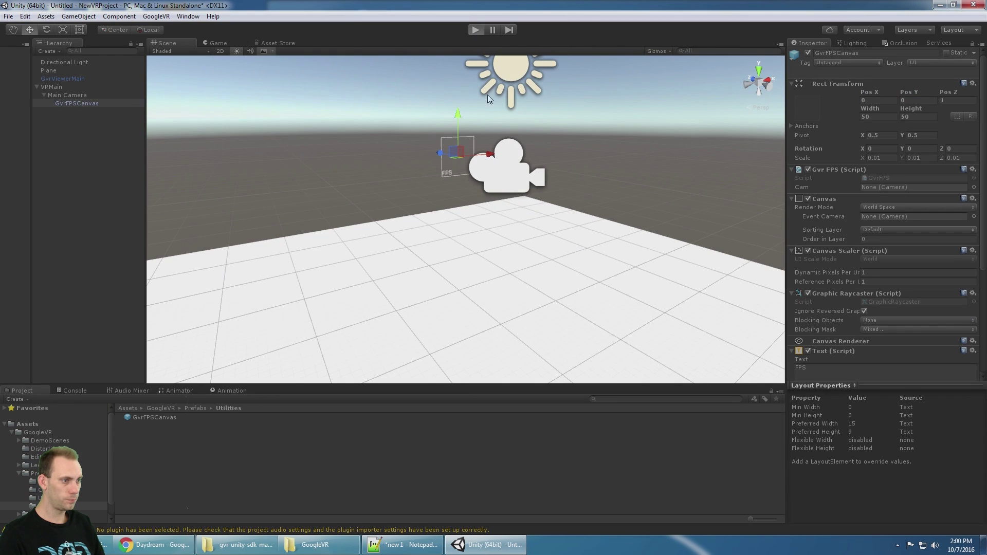
key(alt)
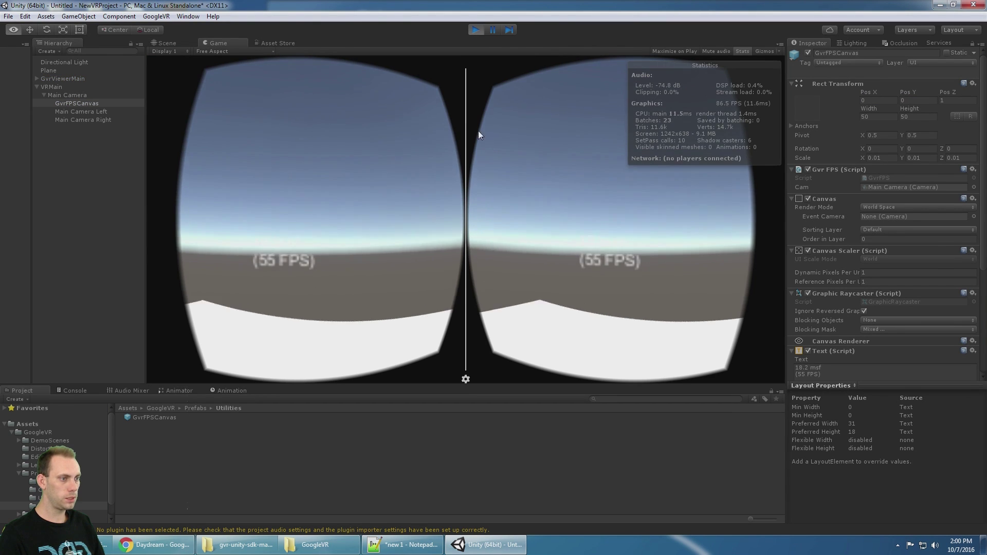
key(alt)
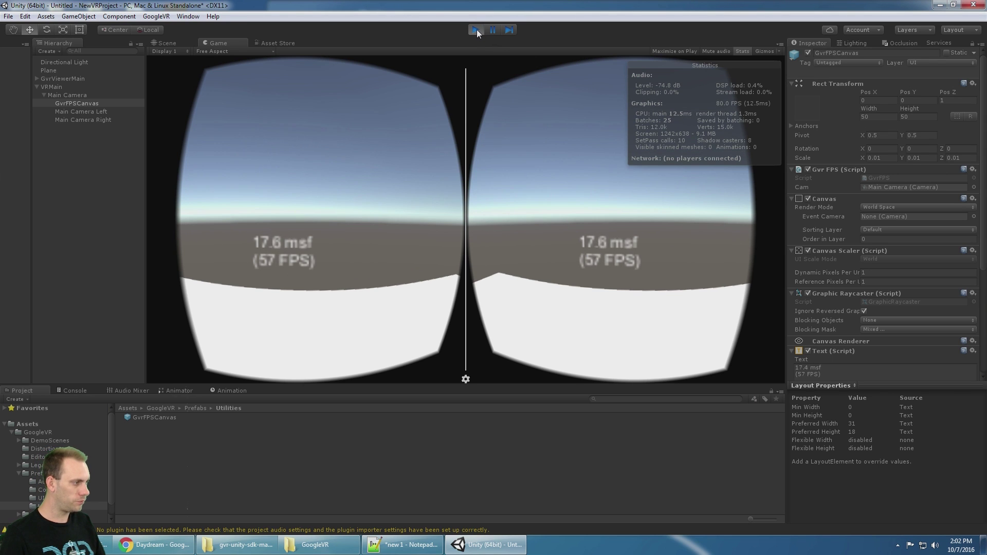
click(477, 30)
Set the GvrFPSCanvas text's font size to 24 and the canvas width to 100, previewing the result in play mode.
scroll(855, 217, down, 5)
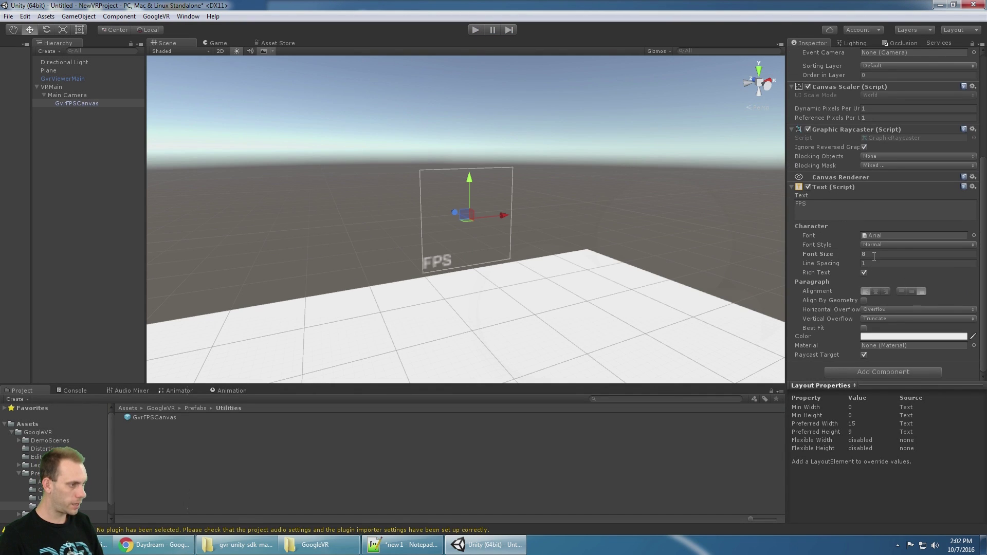
click(873, 255)
text(24)
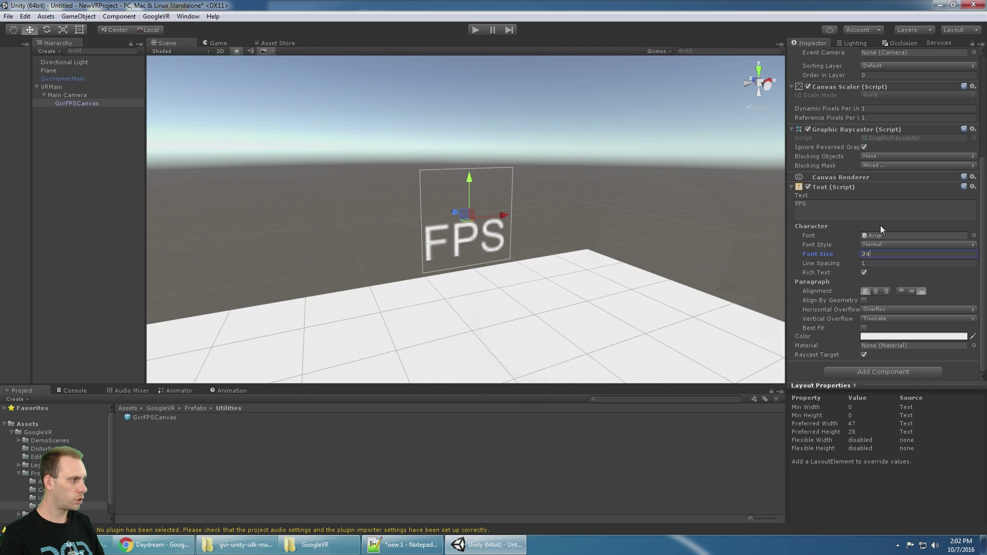
scroll(903, 154, up, 5)
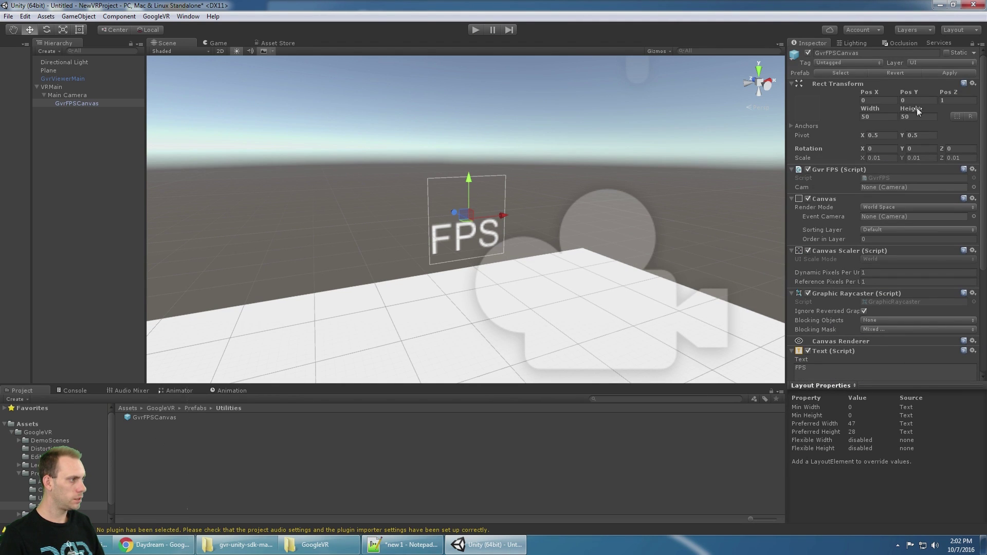
text(100)
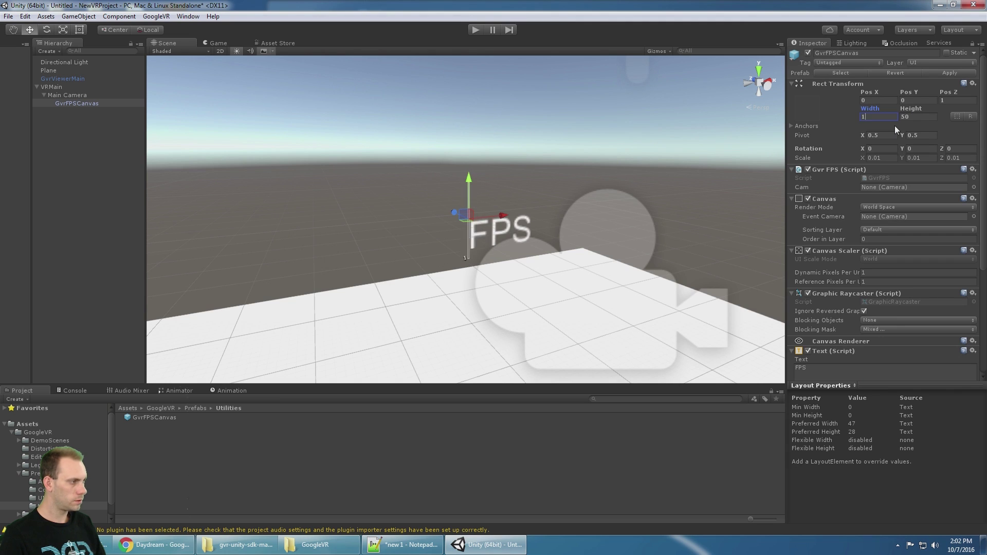
click(474, 29)
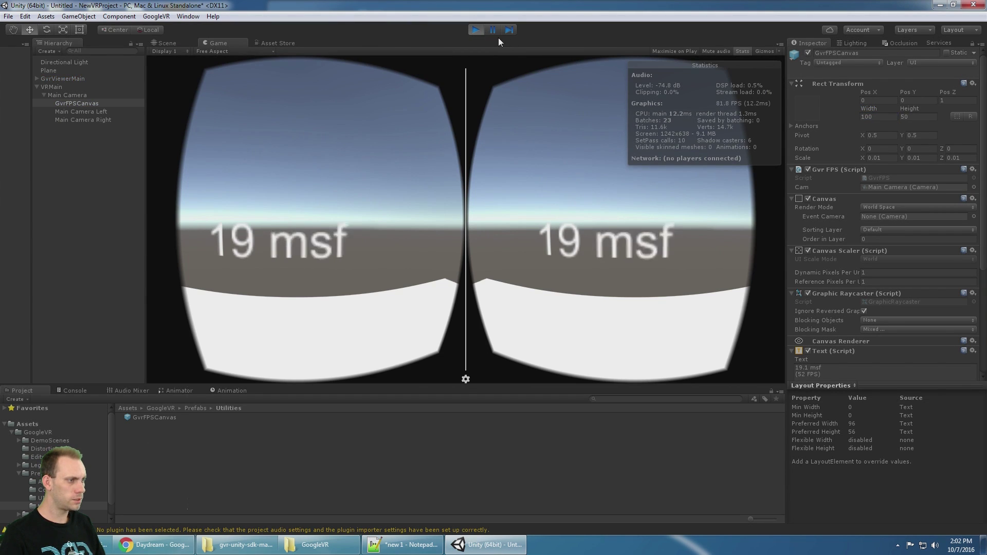
click(475, 29)
Move GvrFPSCanvas away from the camera to Pos Z 2 and run the scene to test it in stereo.
alt+drag(619, 159, 736, 131)
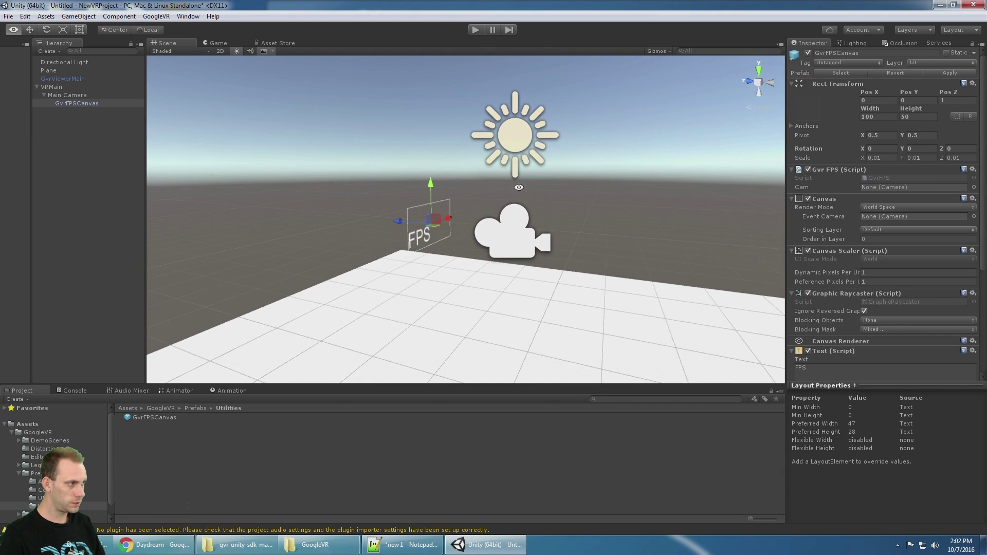
drag(397, 219, 336, 210)
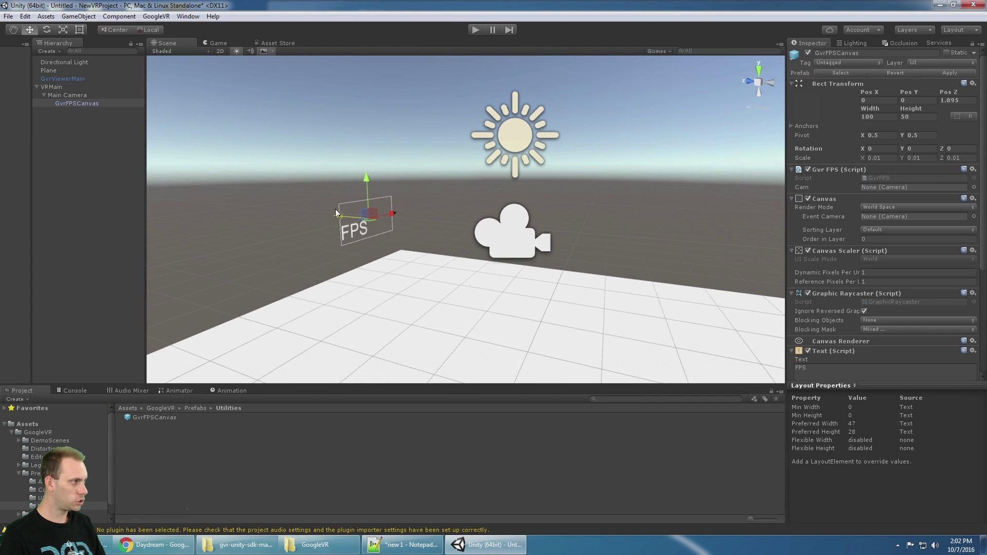
text(2)
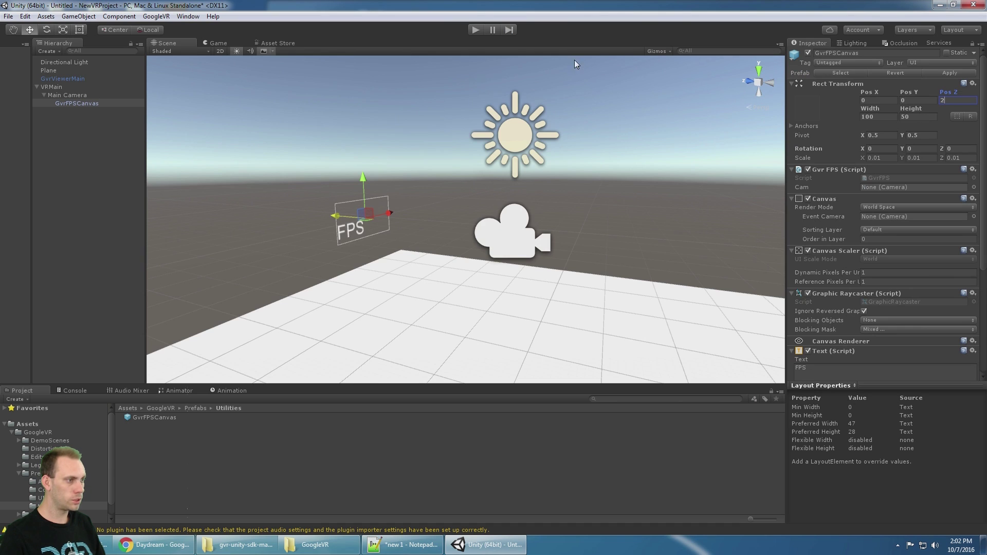
alt+drag(549, 137, 662, 186)
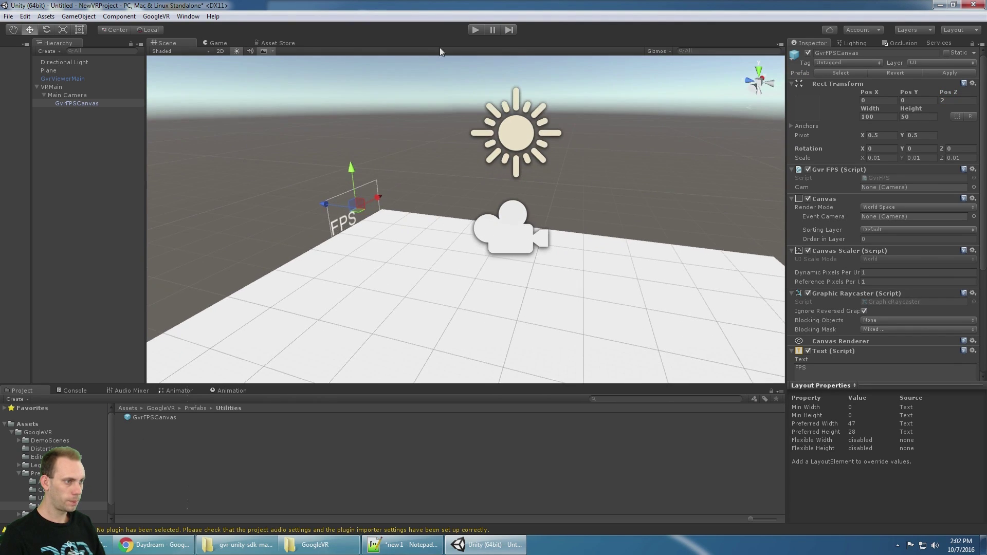
click(475, 30)
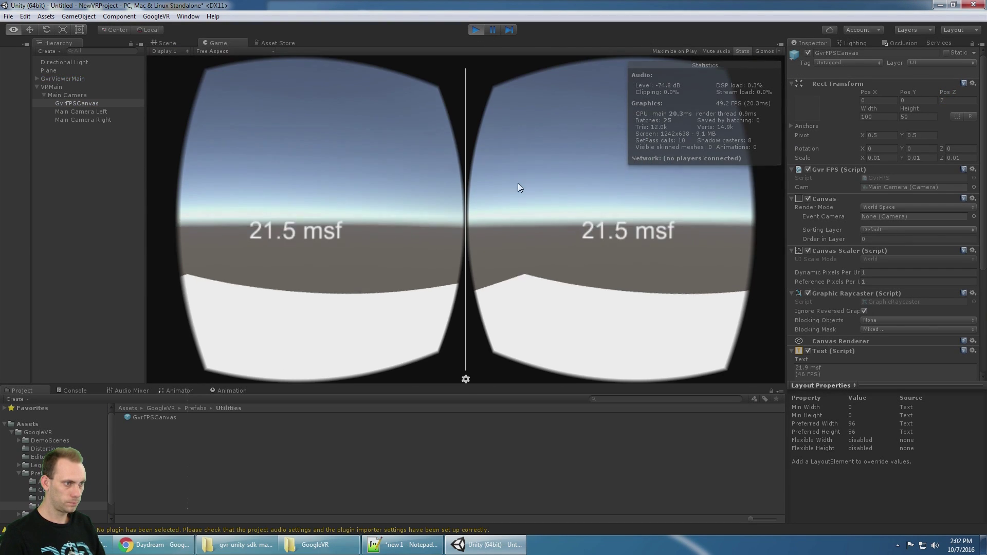
alt+drag(496, 252, 628, 209)
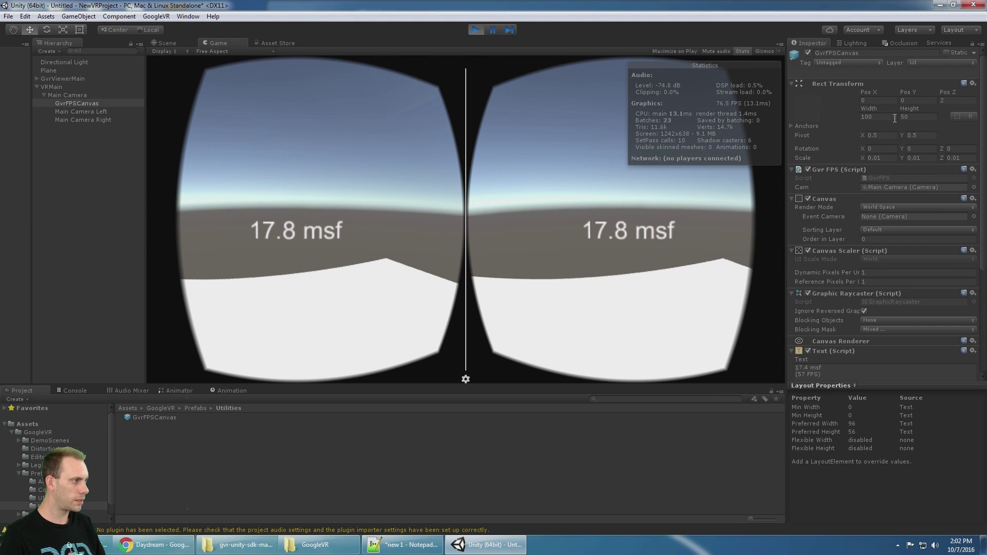
While the scene is playing, set the GvrFPSCanvas height to 100 and shift its Pos X to about -0.67.
click(912, 117)
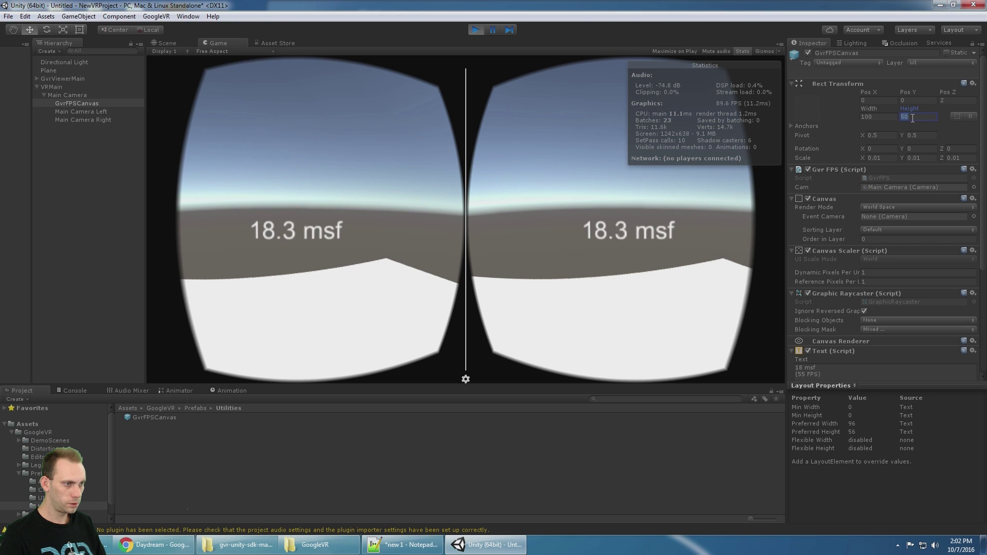
text(100)
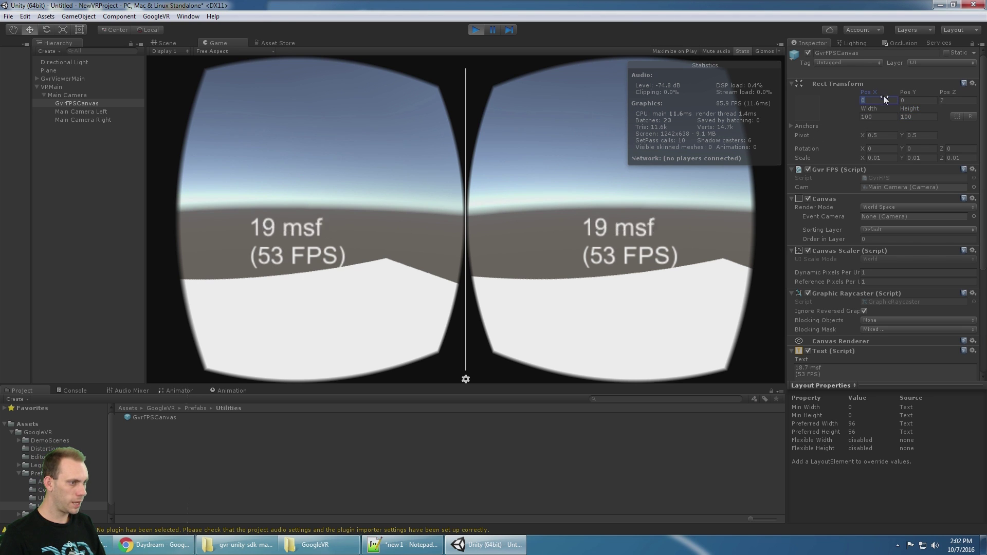
mouse_move(883, 96)
mouse_down()
mouse_move(841, 90)
mouse_move(865, 89)
mouse_move(887, 113)
mouse_up()
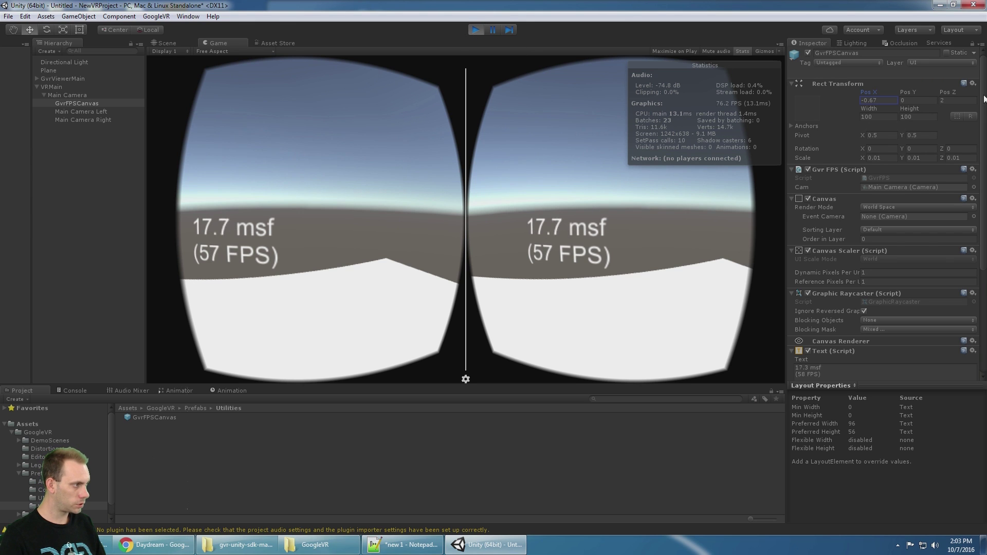
Copy GvrFPSCanvas's Rect Transform from play mode, stop the scene, and paste those component values onto the canvas.
click(973, 83)
click(930, 146)
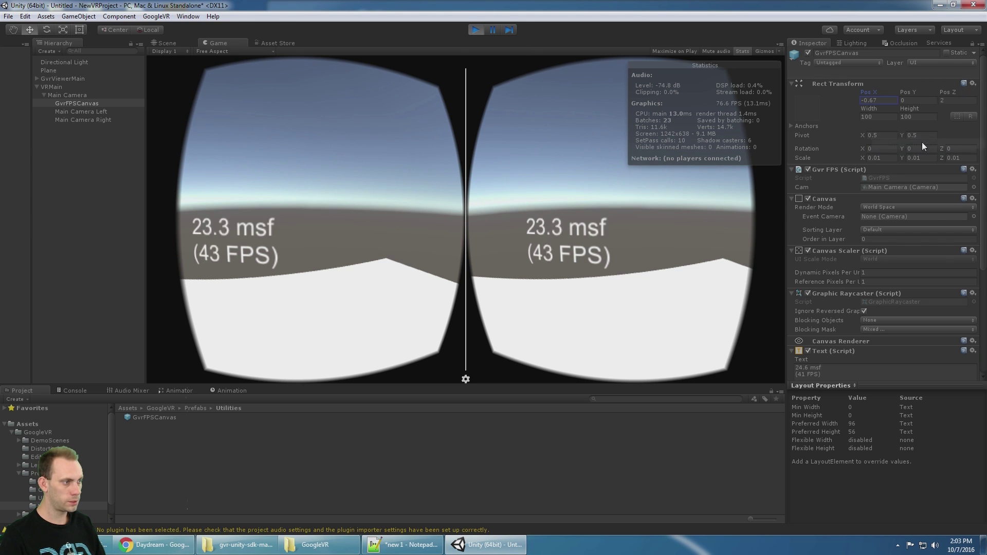
click(476, 29)
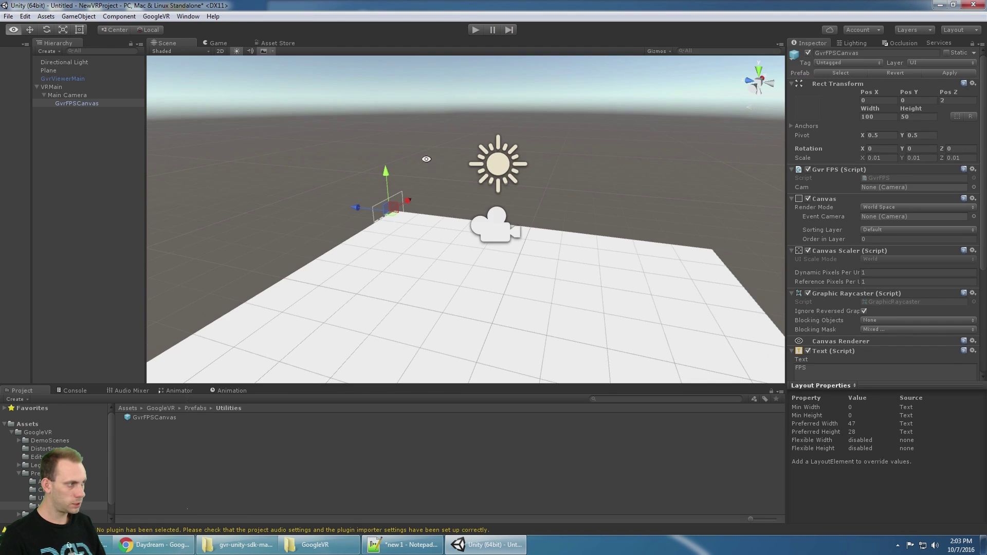
alt+drag(331, 106, 463, 125)
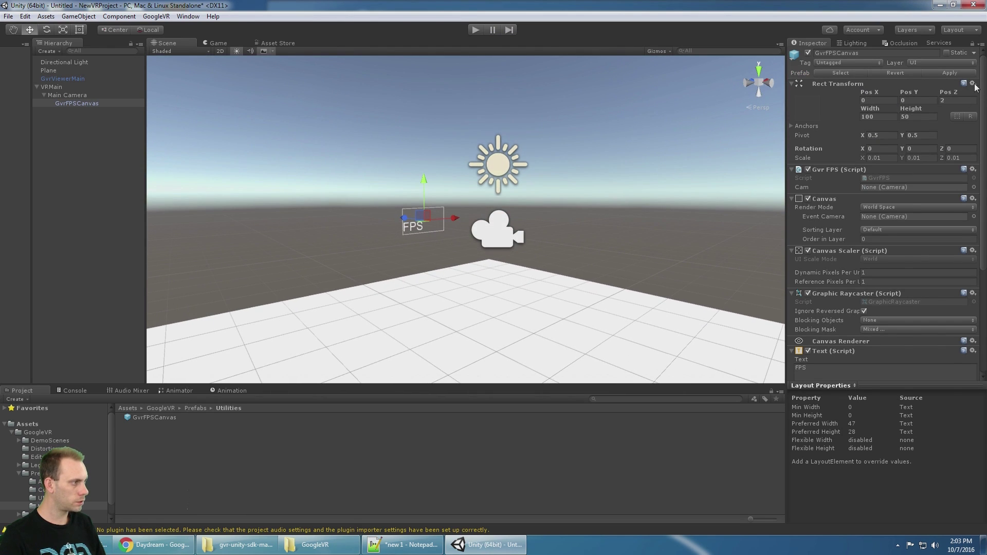
click(973, 84)
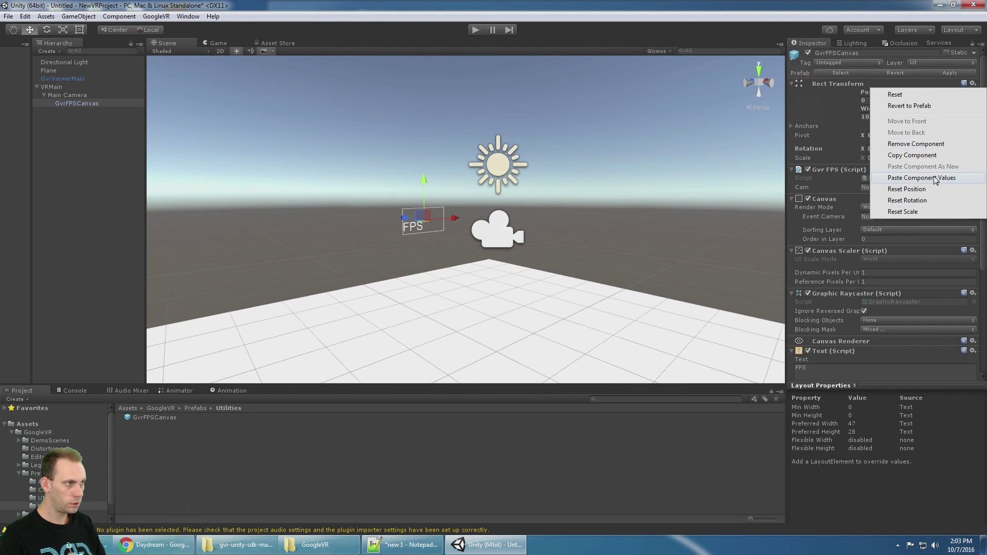
click(936, 178)
Run the scene, turn the view to check the repositioned FPS text in stereo, and stop play mode.
click(474, 31)
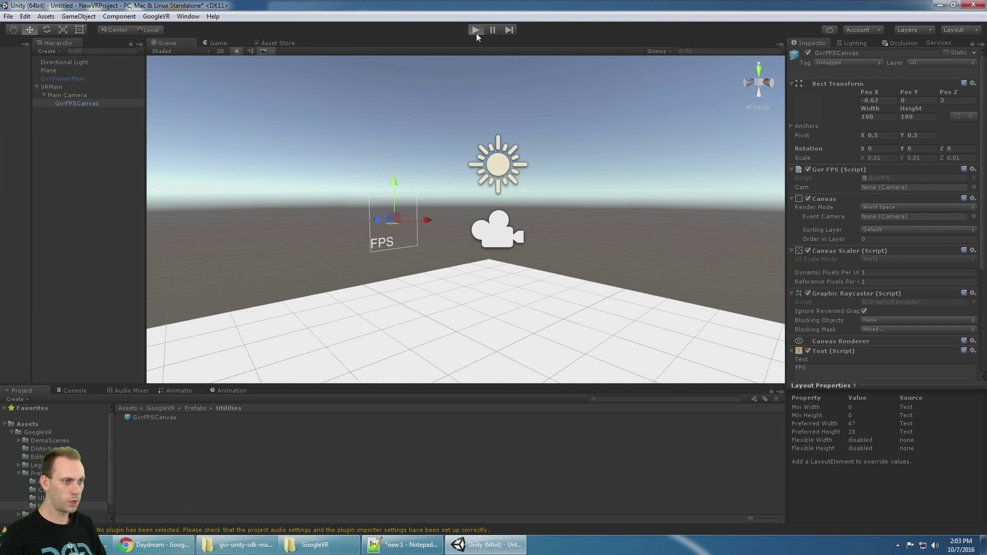
key(alt)
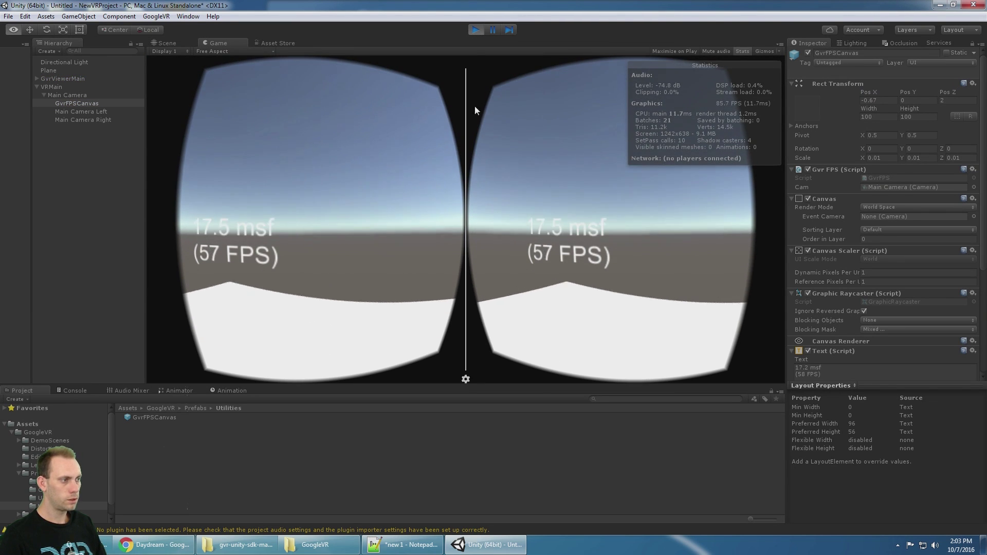
click(475, 29)
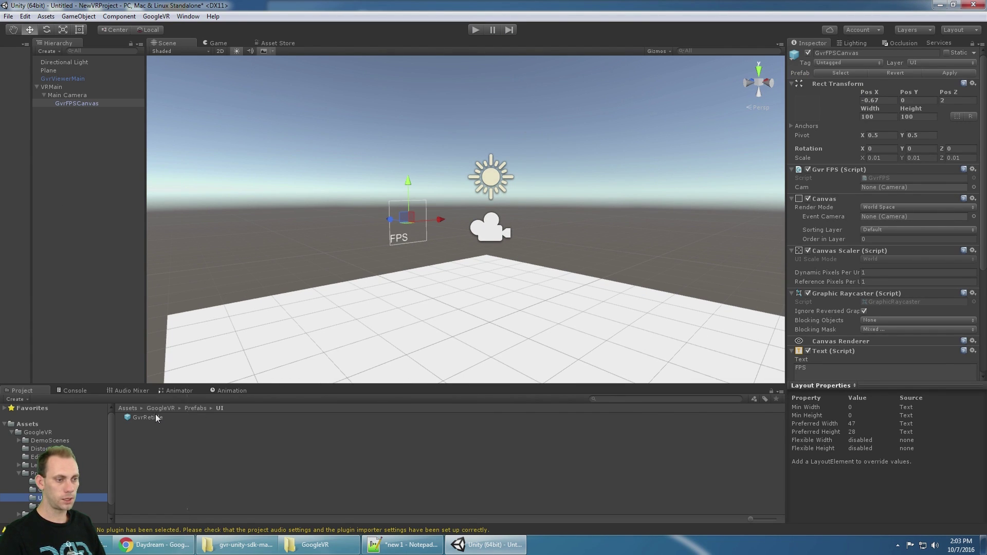
Add the GvrReticle prefab from GoogleVR's Prefabs/UI folder as a child of Main Camera and select it.
drag(150, 417, 109, 181)
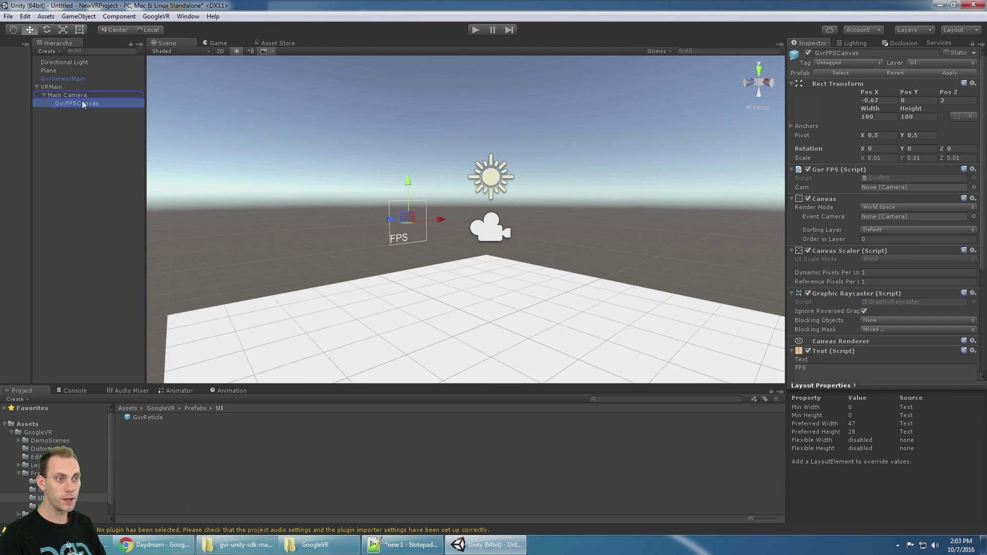
mouse_move(81, 100)
mouse_down()
mouse_move(79, 89)
mouse_move(88, 100)
mouse_up()
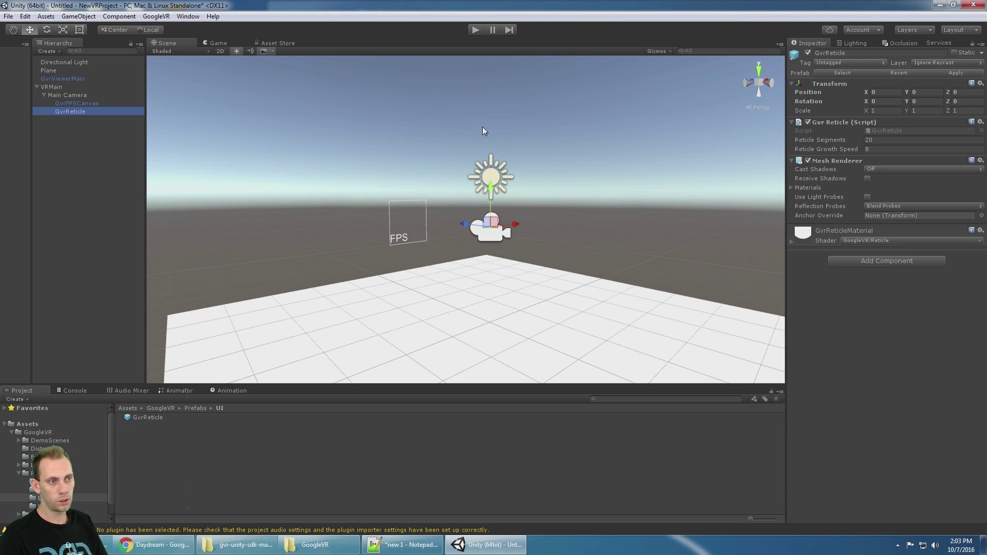
click(93, 104)
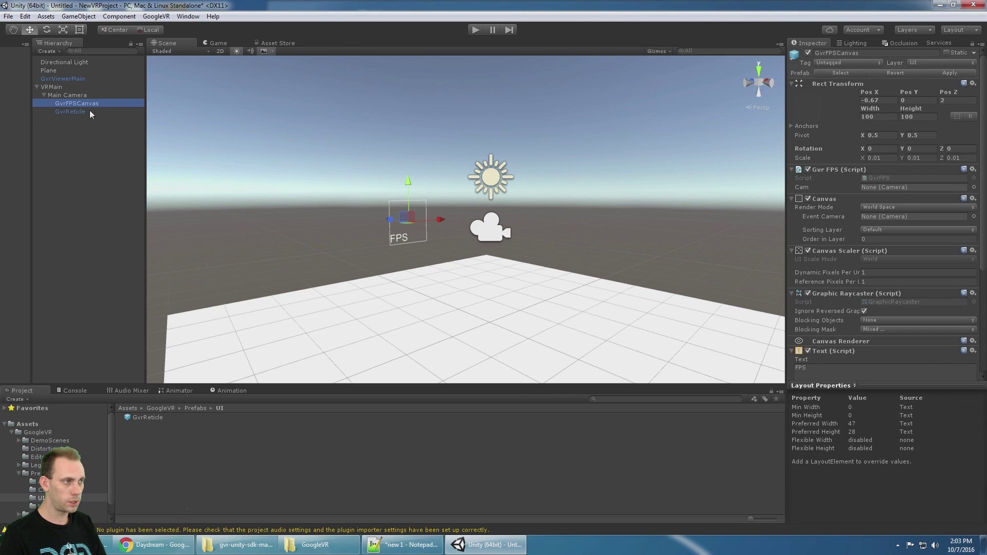
click(89, 111)
Run the scene to examine the reticle in stereo, temporarily disabling GvrFPSCanvas while turning the view, and stop play mode.
click(474, 30)
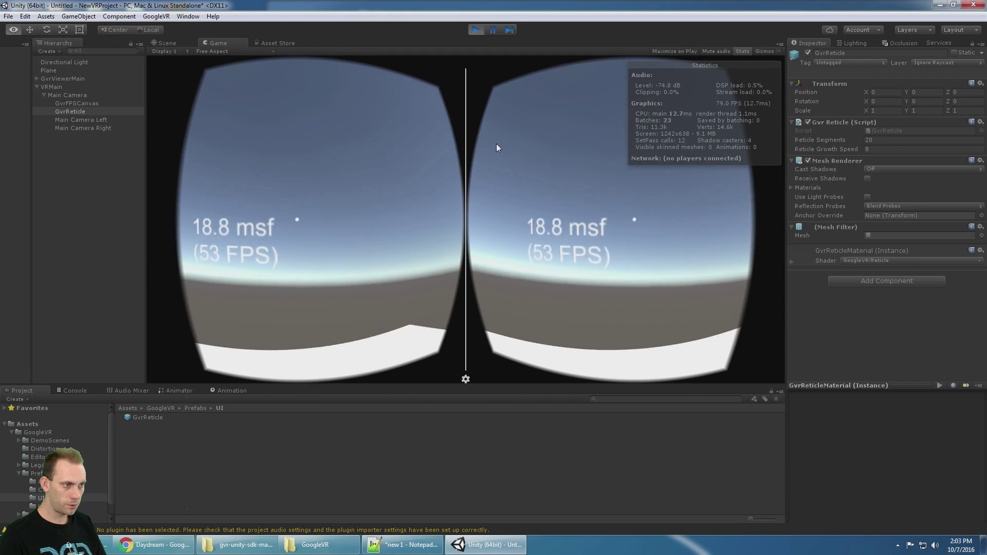
alt+drag(496, 144, 300, 220)
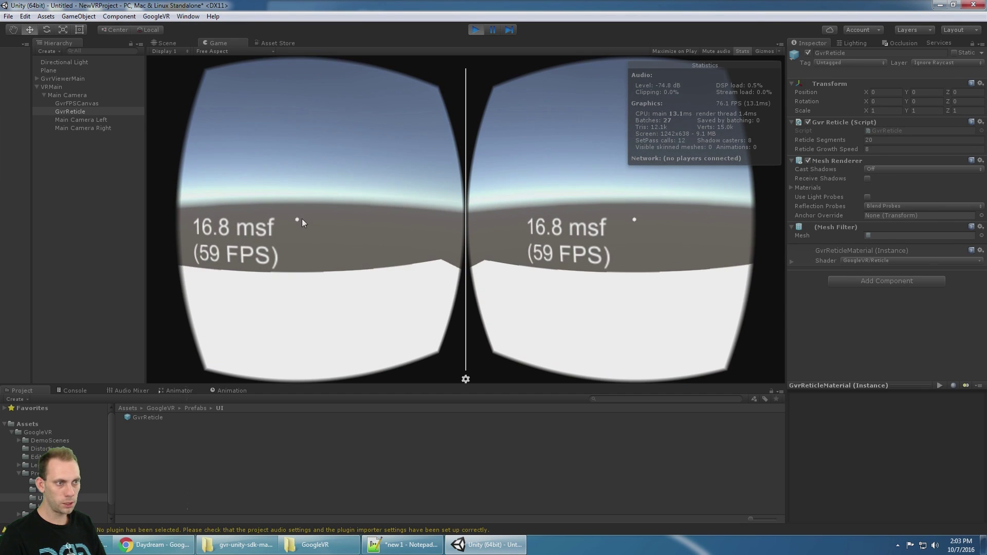
click(82, 104)
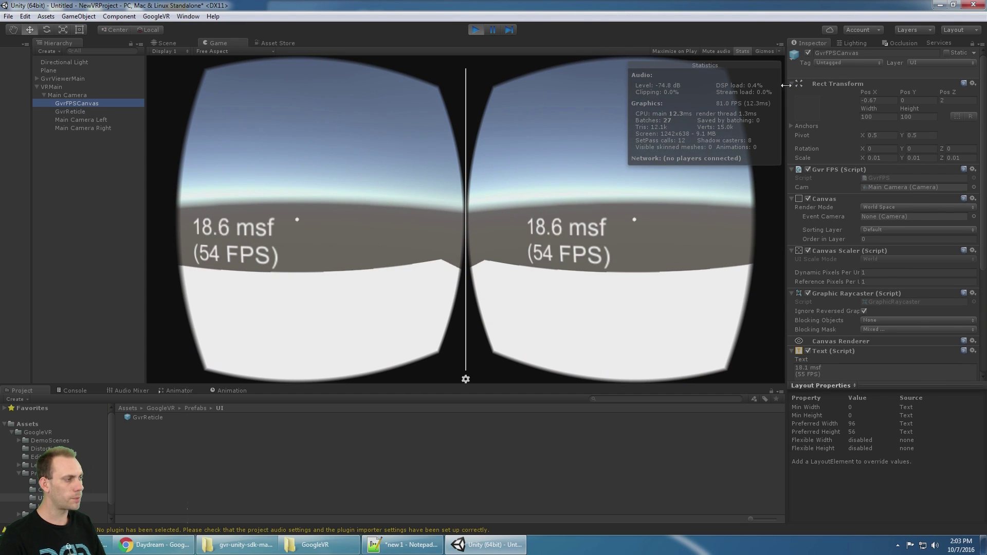
click(808, 52)
alt+drag(436, 210, 406, 116)
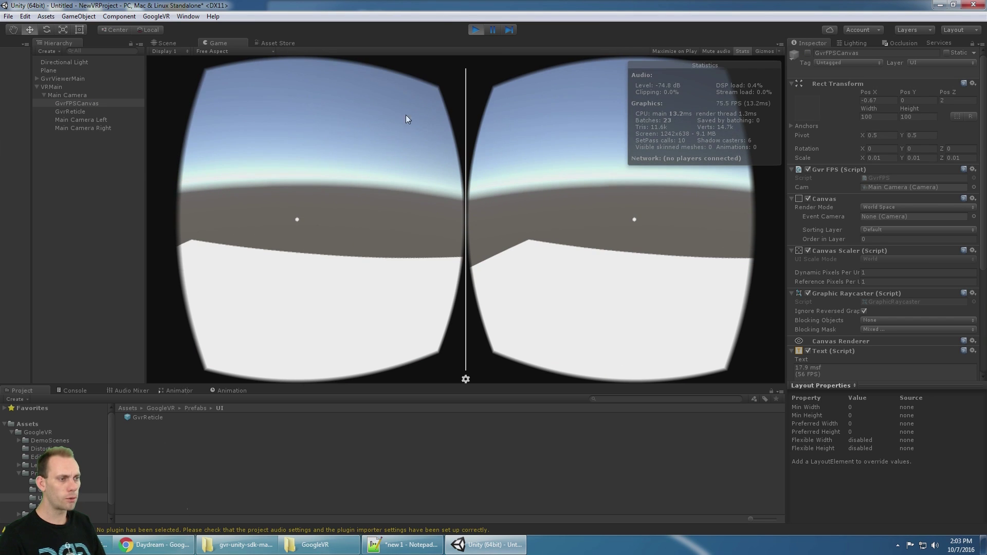
click(480, 31)
Add a 3D cube to the scene and move it down onto the plane to about Y 0.48, Z -2.586.
click(122, 171)
right_click(70, 196)
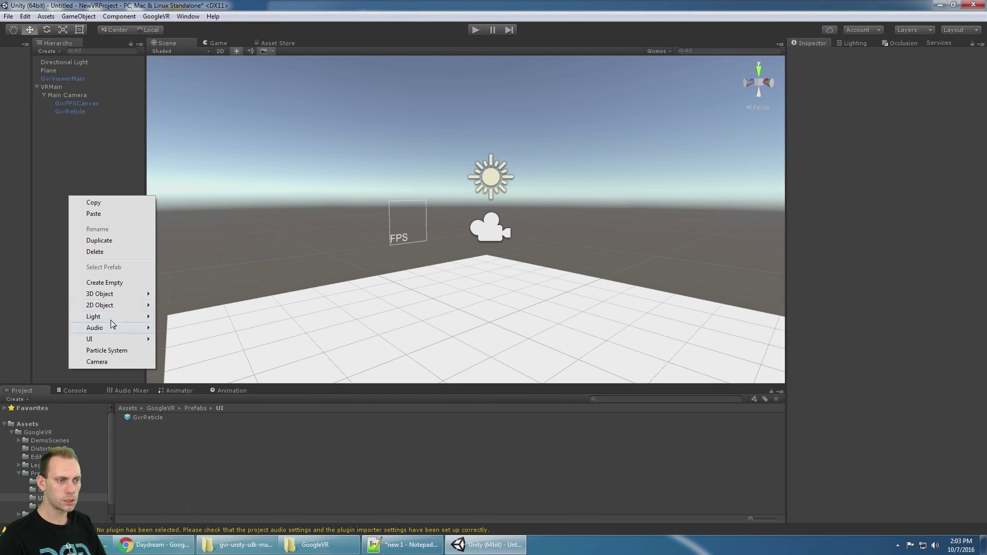
mouse_move(114, 296)
click(181, 294)
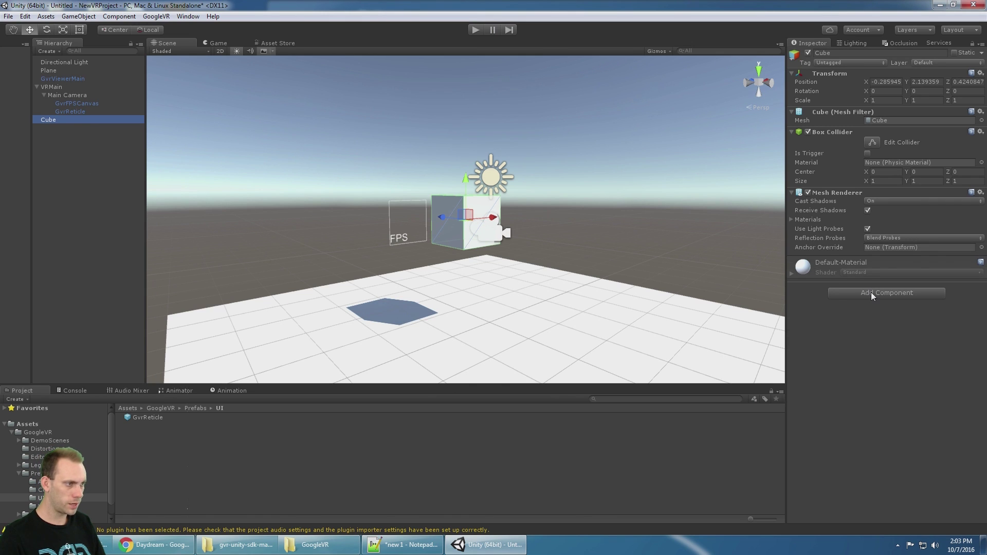
drag(468, 183, 555, 331)
Run the scene, turn the view to aim the reticle at the cube, and stop play mode.
click(475, 29)
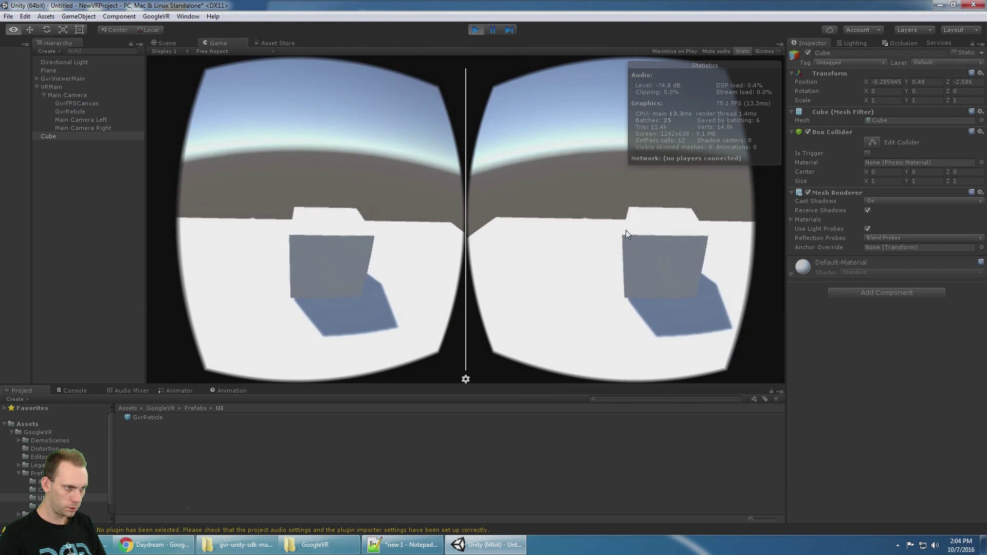
key(alt)
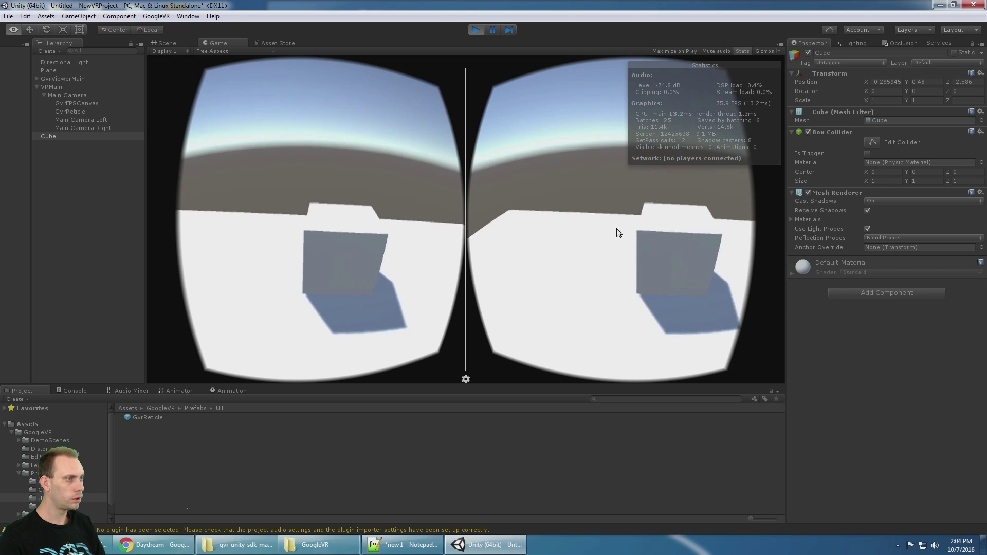
key(alt)
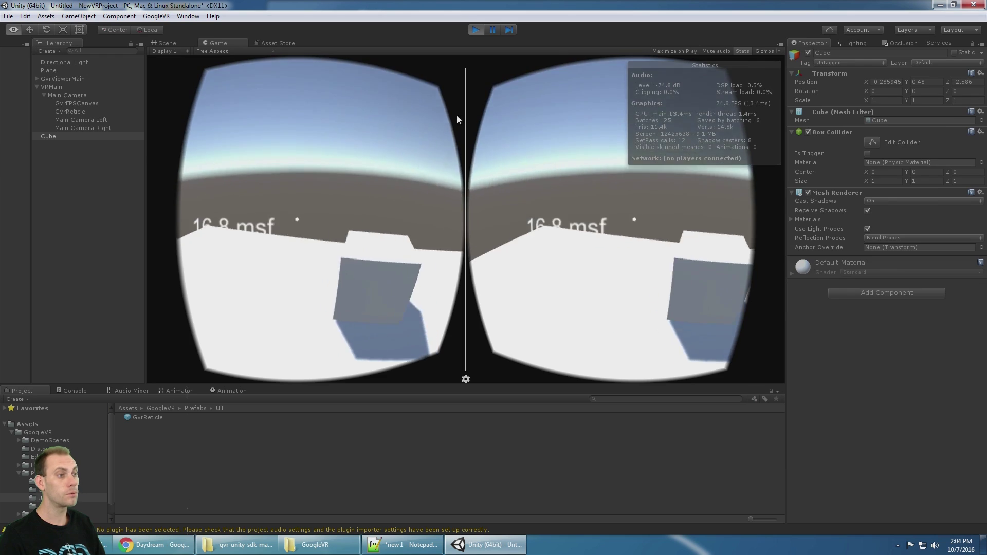
key(ctrl+p)
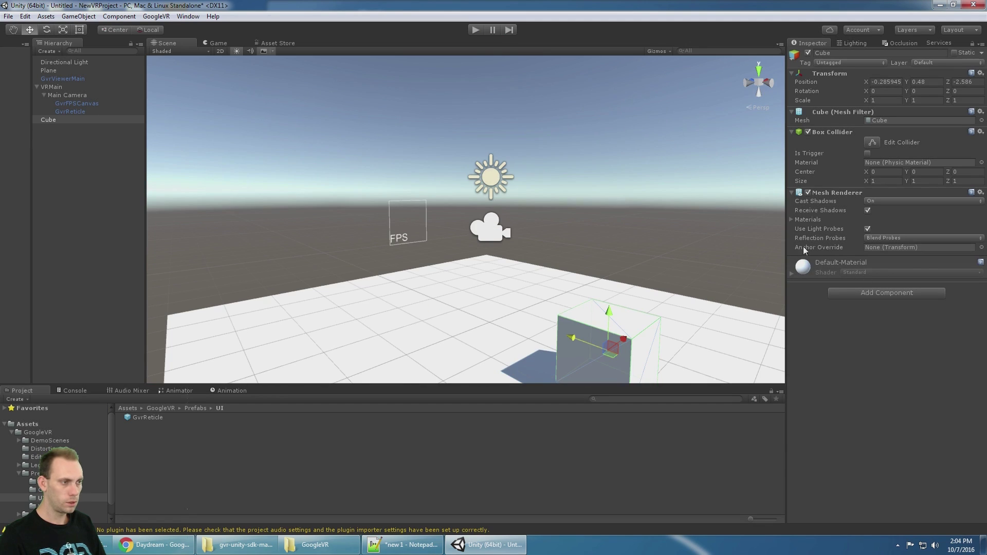
Add a UI Event System object at the root of the scene hierarchy.
click(83, 156)
right_click(55, 159)
mouse_move(102, 304)
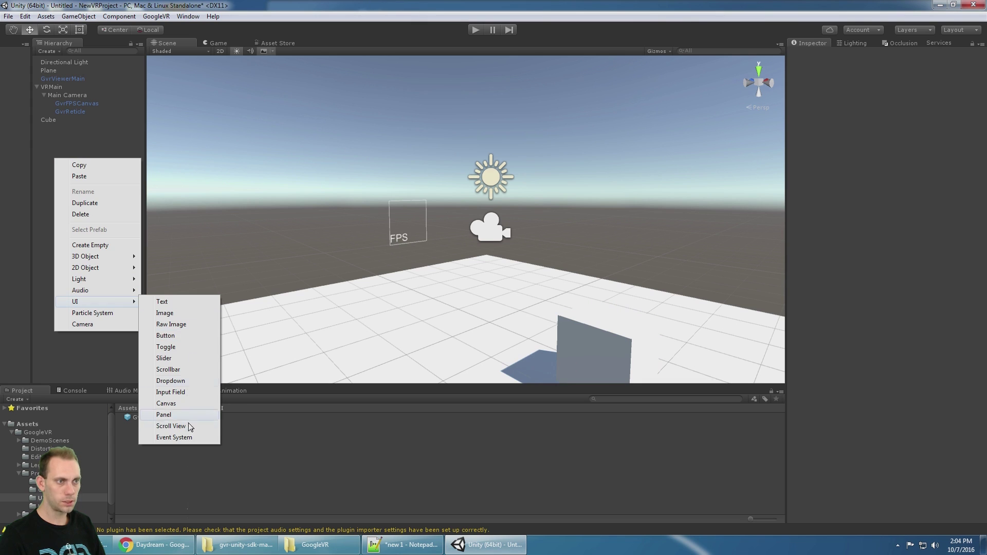
click(186, 438)
click(85, 187)
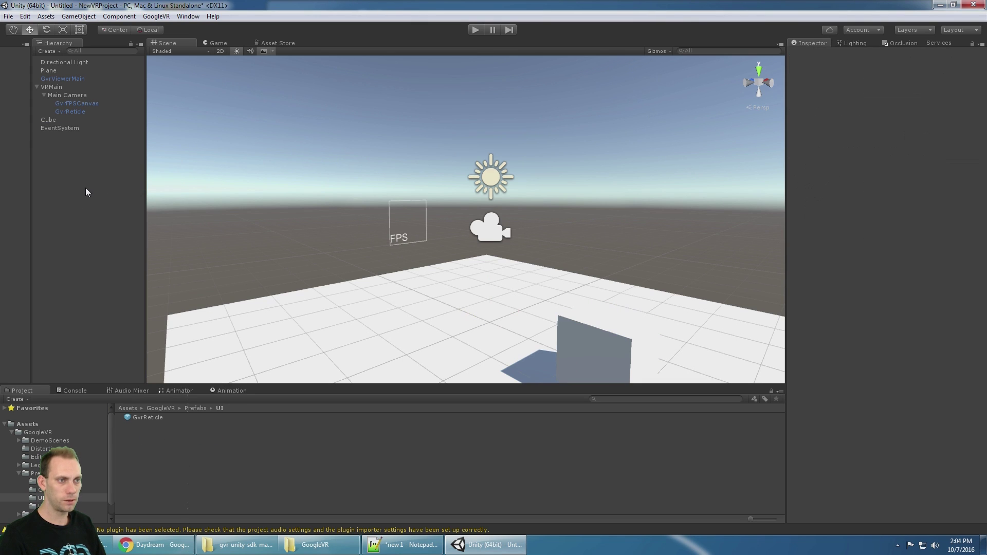
Add the GazeInputModule component to EventSystem and move it above the Standalone Input Module.
click(87, 129)
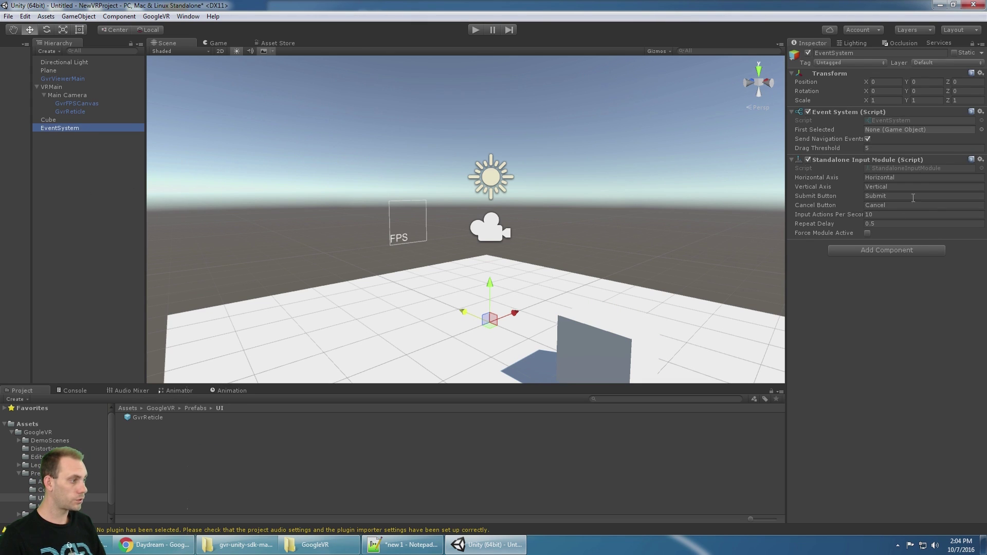
click(883, 252)
text(gaze)
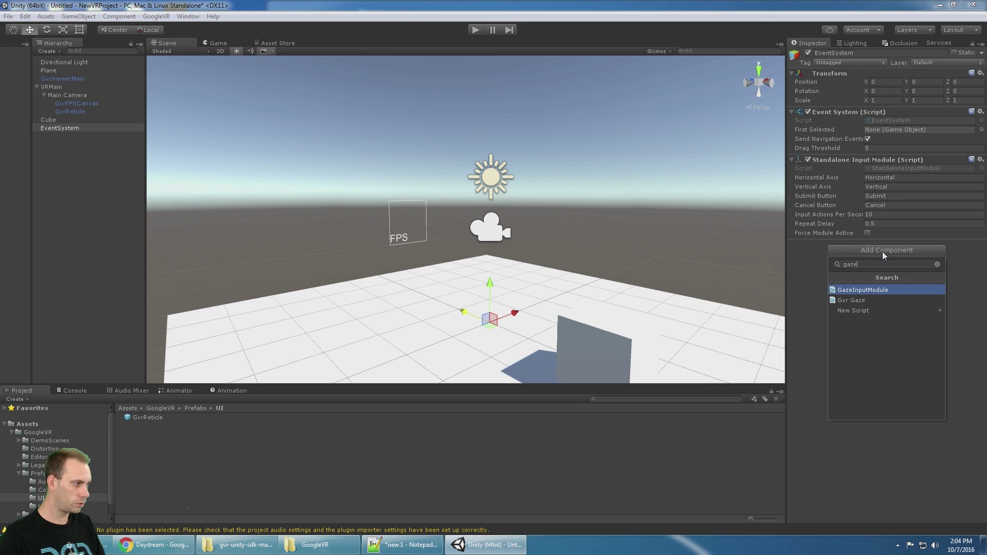
click(866, 291)
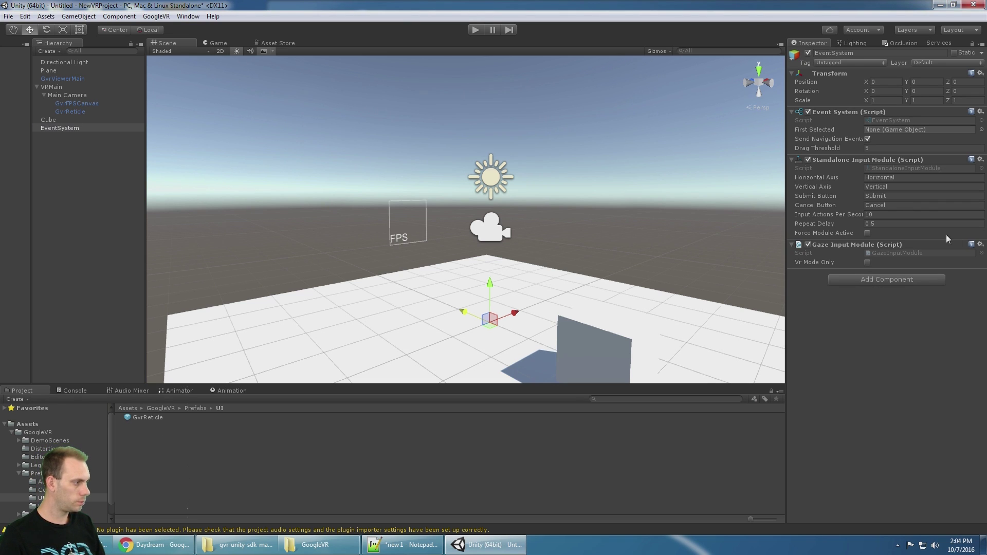
click(981, 246)
click(922, 304)
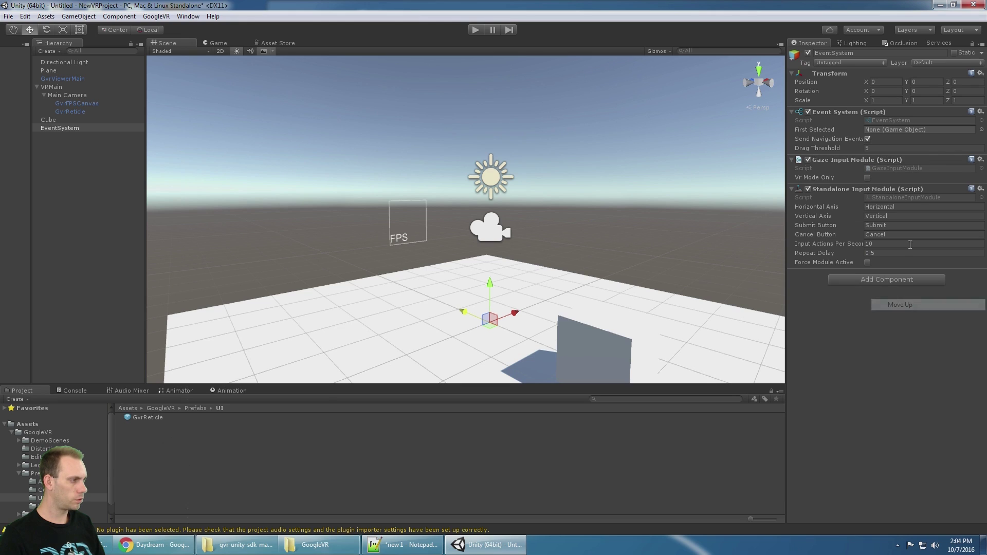
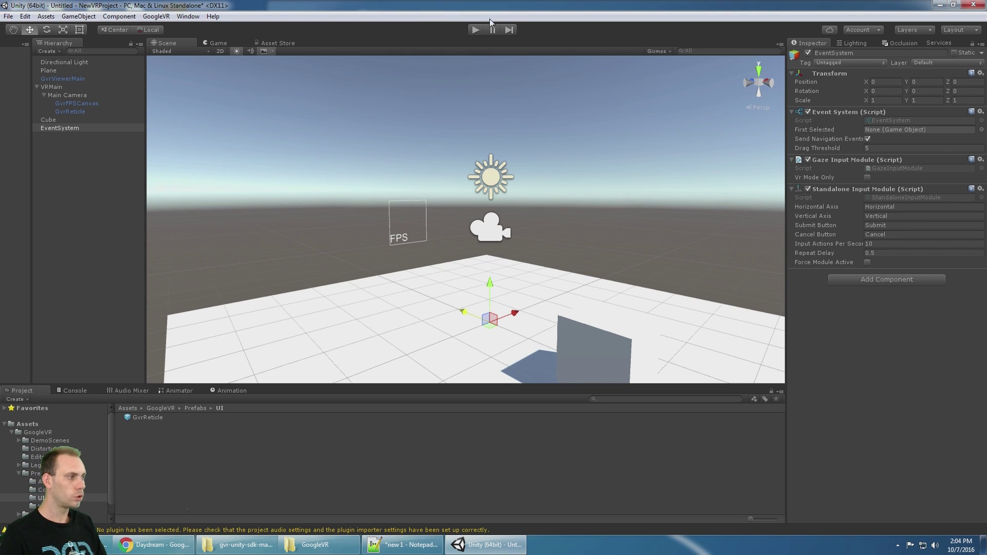
Run the scene to test how the reticle reacts to the cube with gaze input, and stop play mode.
click(475, 29)
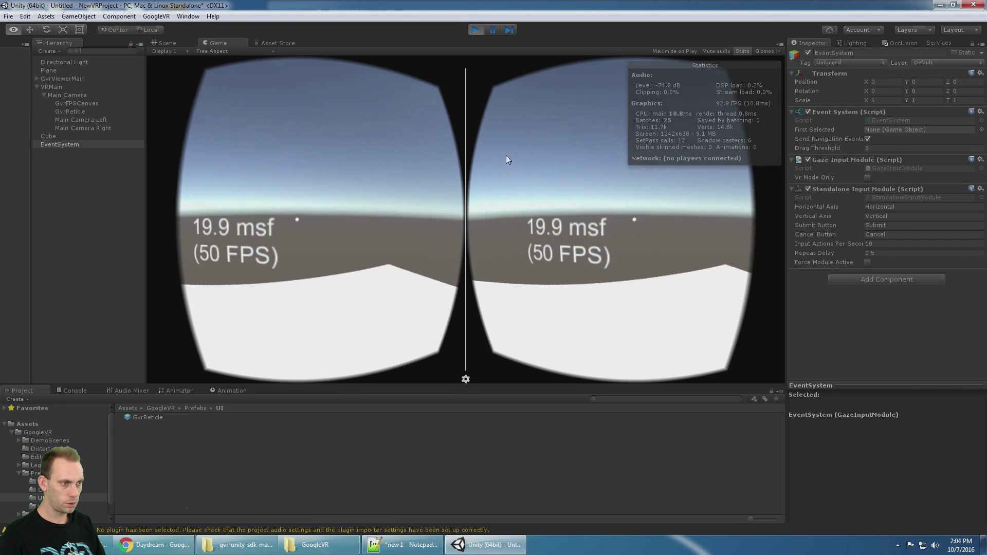
key(alt)
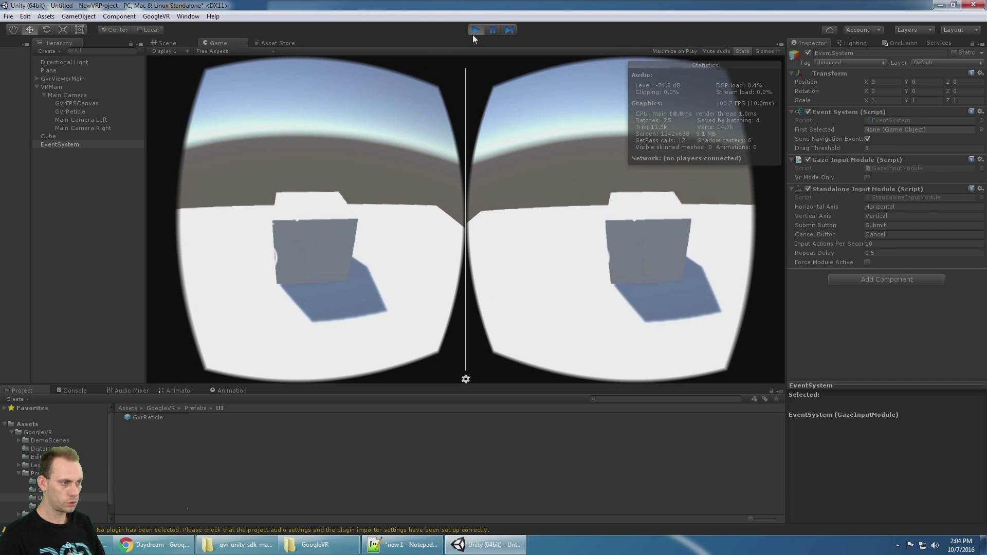
click(473, 30)
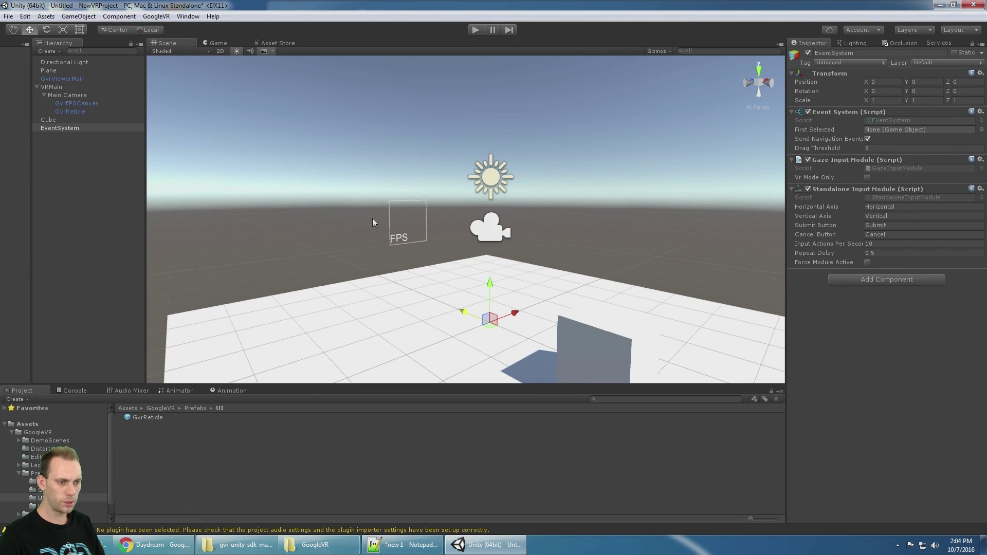
Create a material named Green in the Assets folder and apply it to the plane.
click(42, 425)
right_click(178, 470)
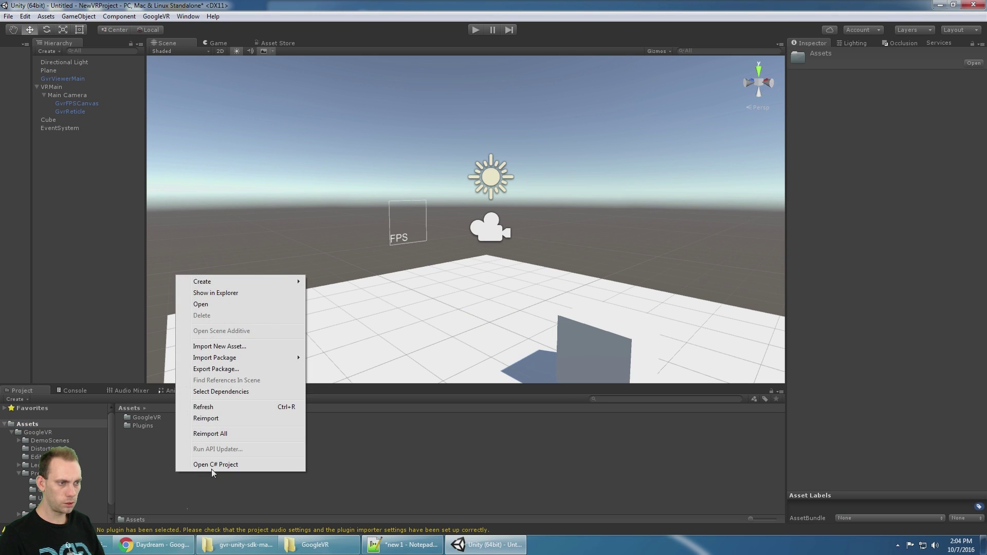
mouse_move(256, 282)
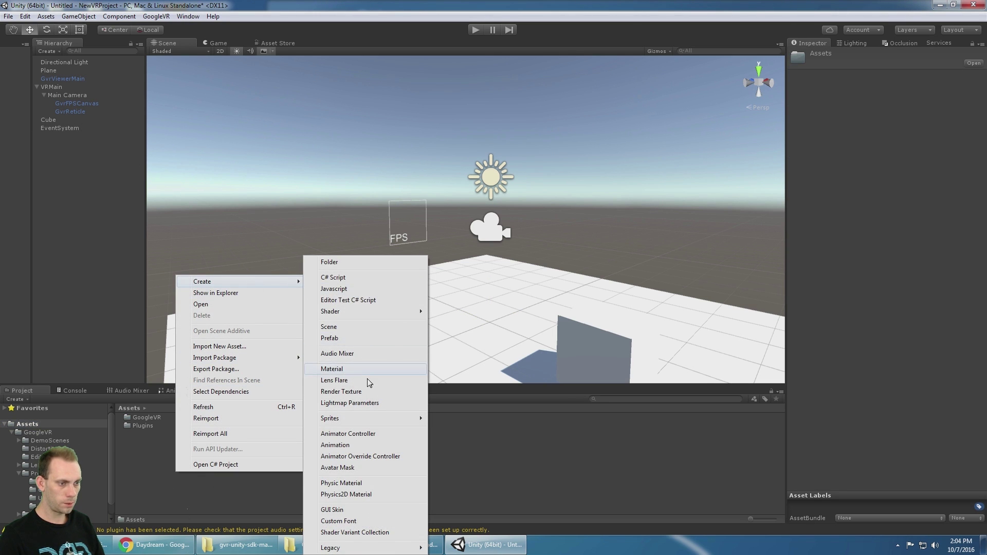
click(332, 369)
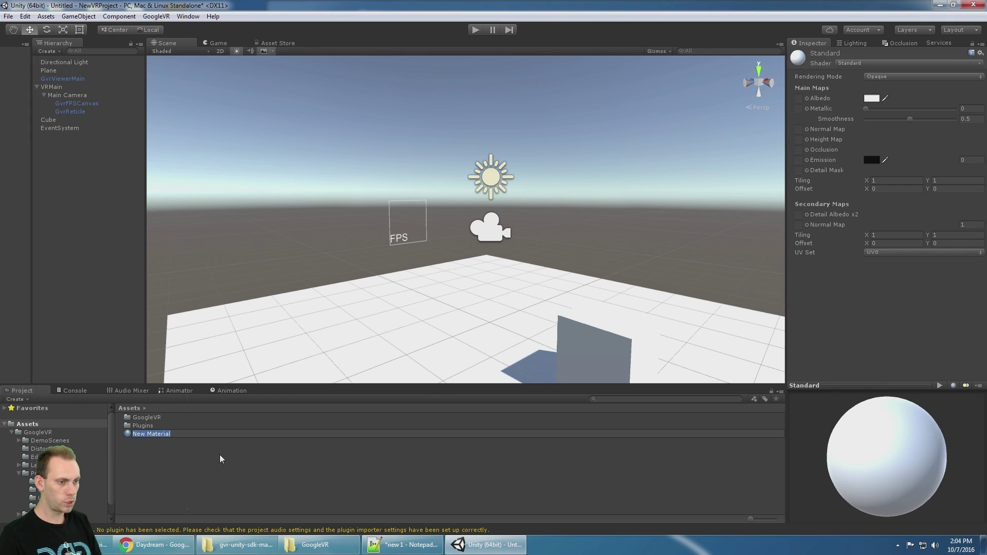
text(Green)
key(Return)
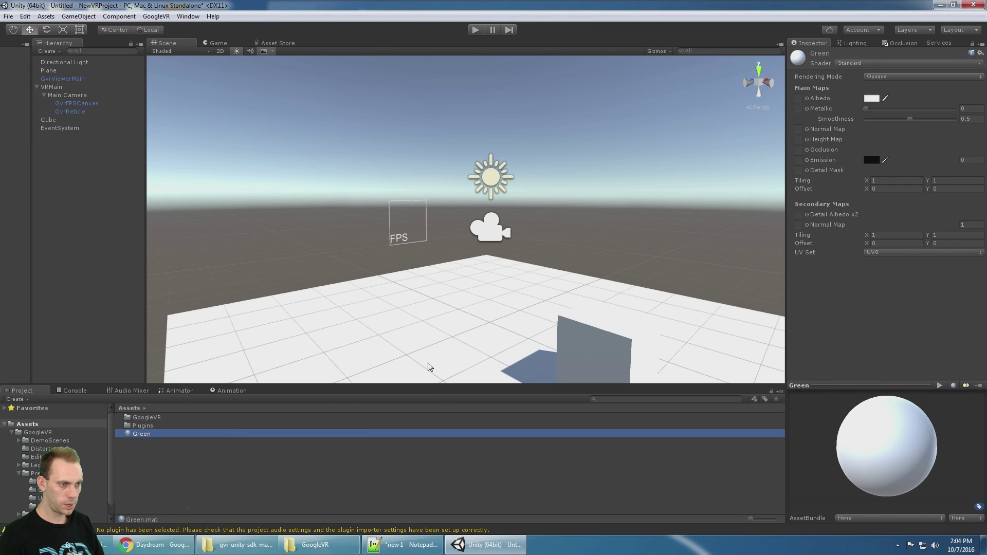
drag(142, 434, 555, 240)
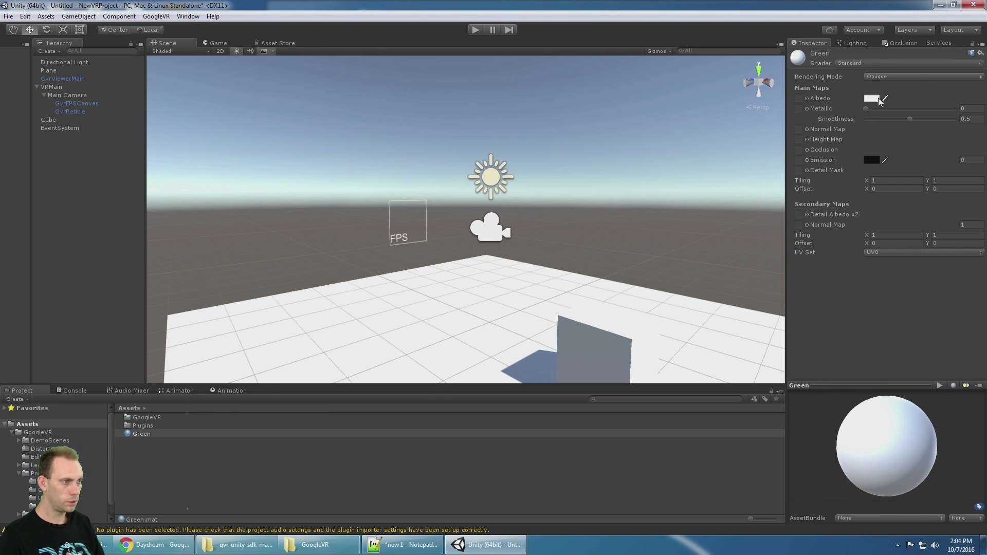
Set the Green material's albedo color to a medium green, about RGB 48, 186, 60.
click(872, 98)
click(440, 181)
click(408, 153)
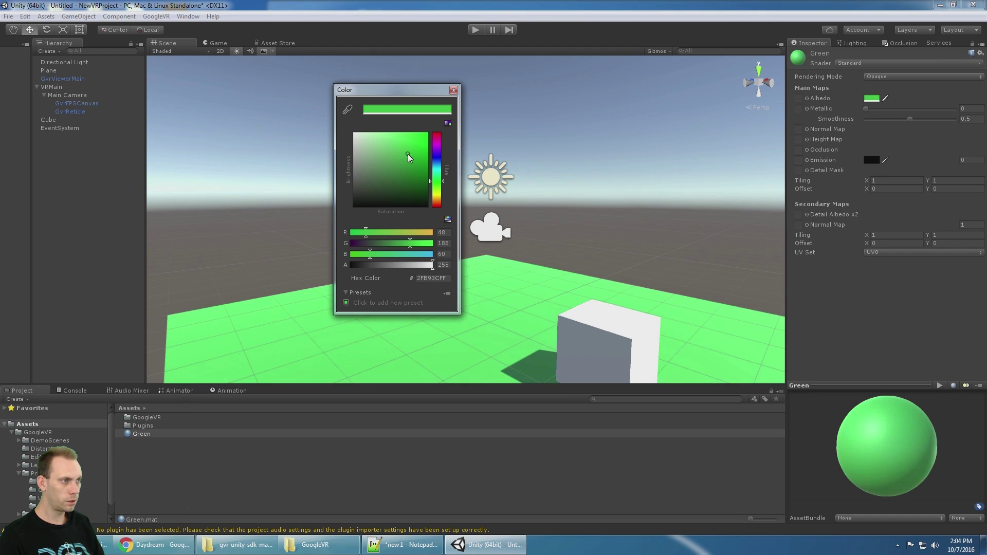
click(454, 90)
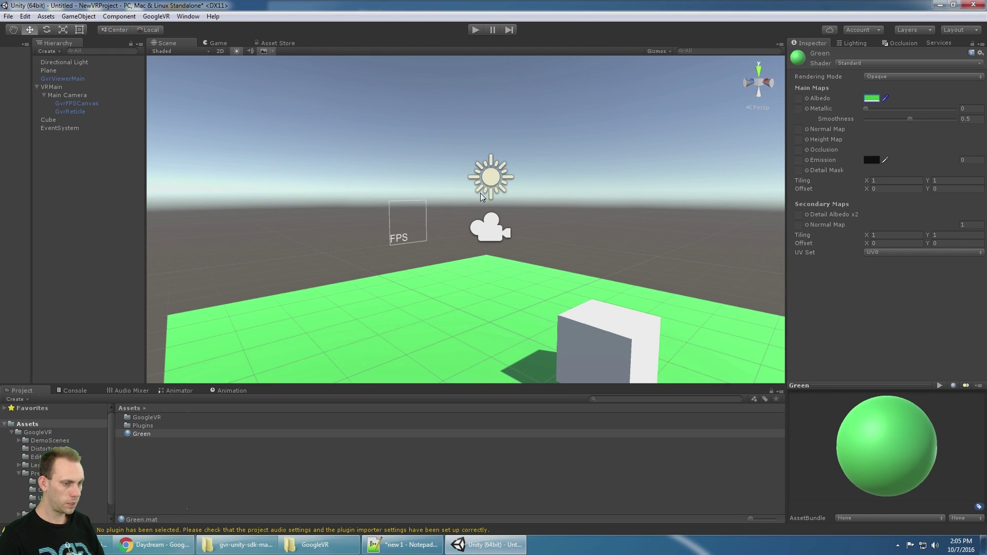
Duplicate the Green material and start renaming the copy.
alt+drag(458, 122, 464, 183)
key(ctrl+d)
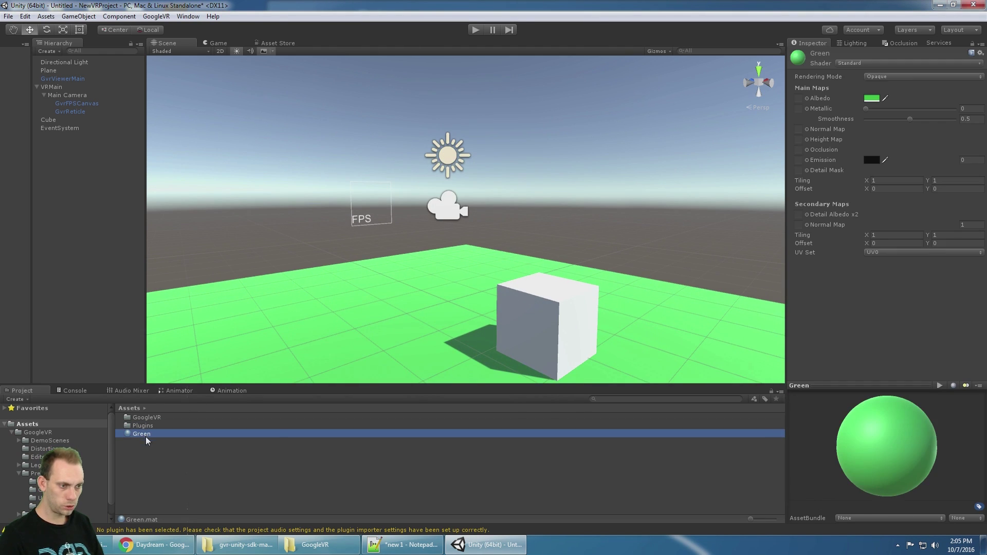
click(150, 443)
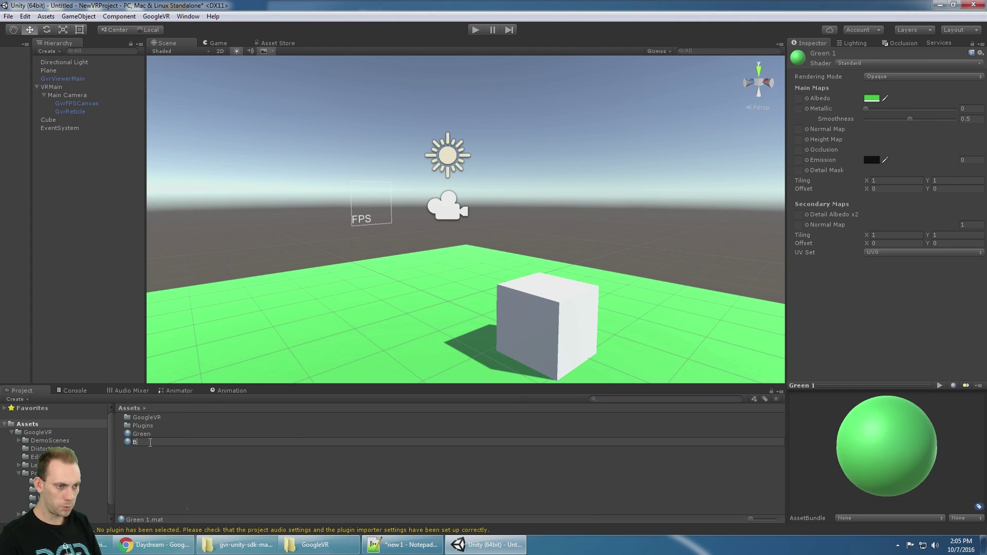
Name the duplicated material Brown and change its albedo colour to golden orange, hex DF9800.
text(Brown)
key(Return)
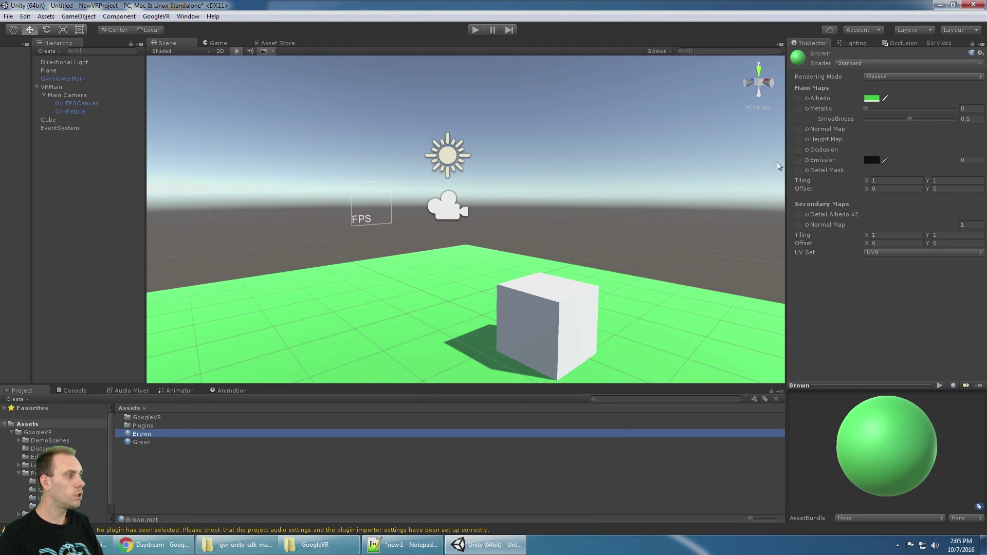
click(874, 98)
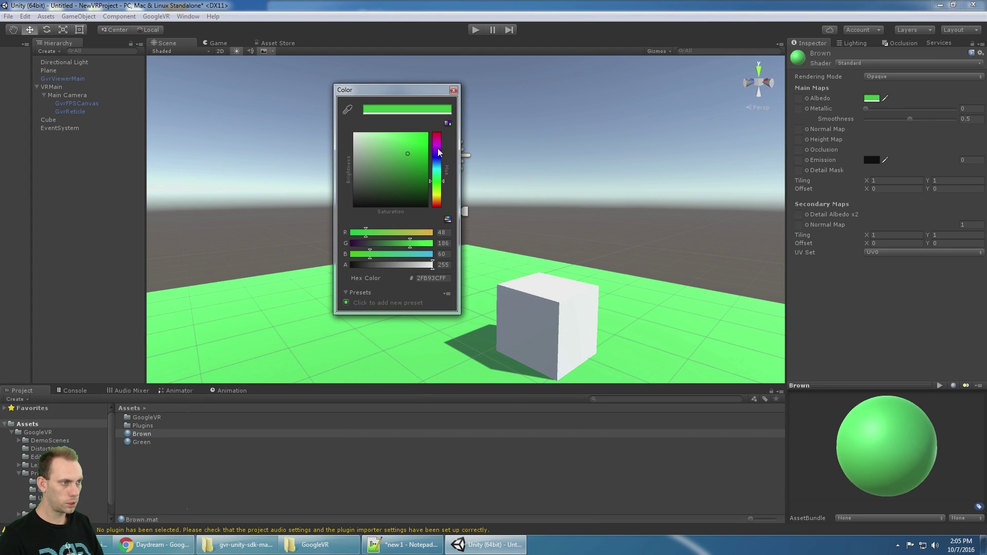
mouse_move(438, 149)
mouse_down()
mouse_move(438, 137)
mouse_move(435, 202)
mouse_up()
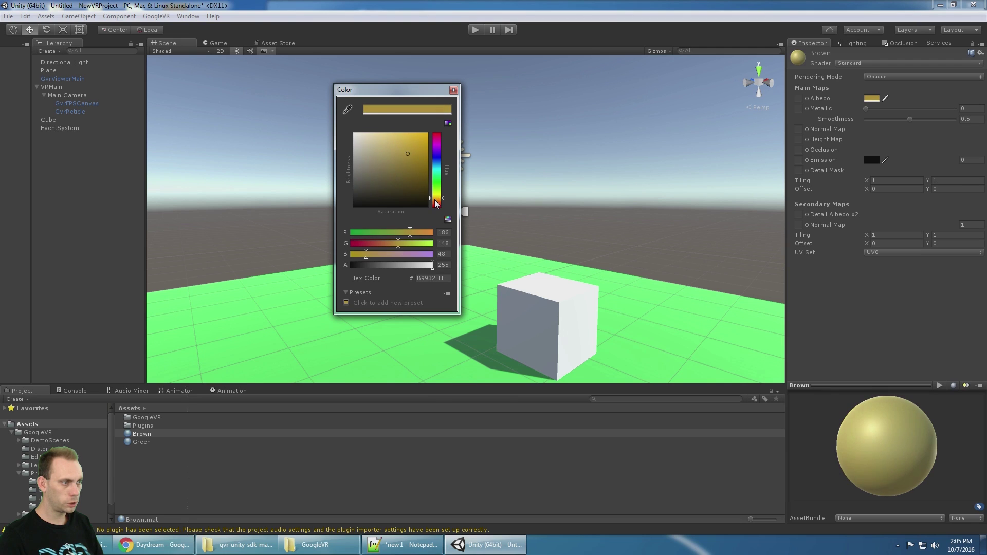
drag(397, 169, 427, 143)
drag(426, 90, 353, 89)
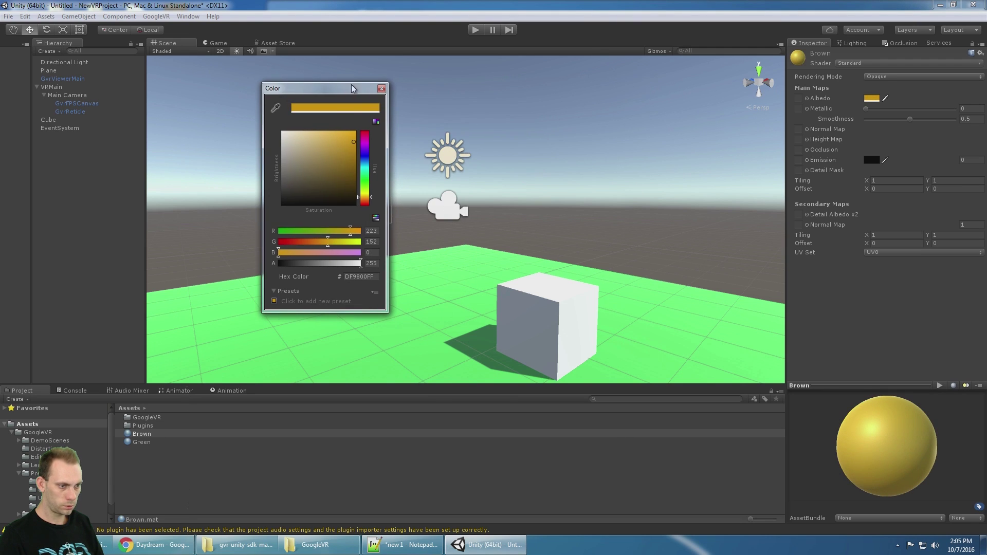
Apply the Brown material to the cube and darken its albedo to brown, hex 765101.
click(142, 435)
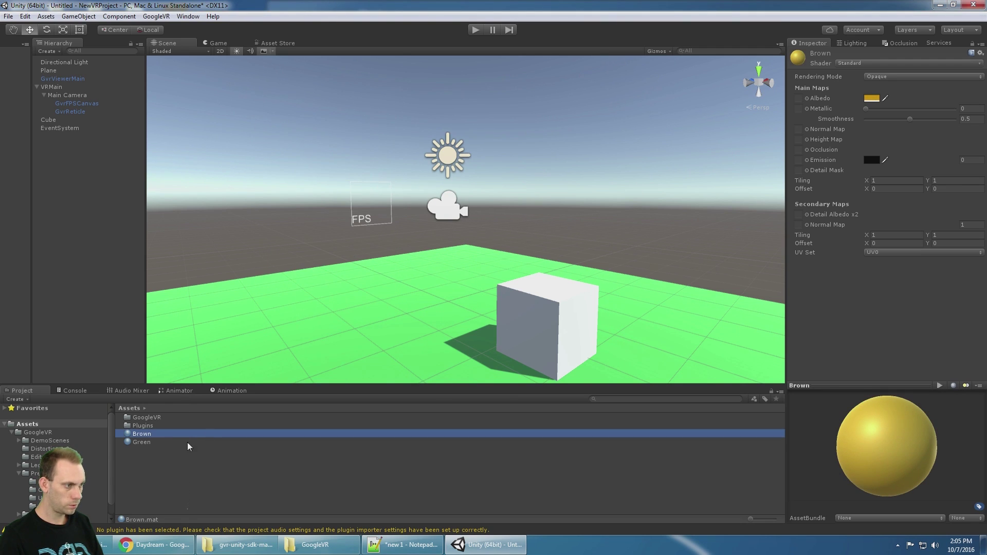
drag(450, 348, 573, 311)
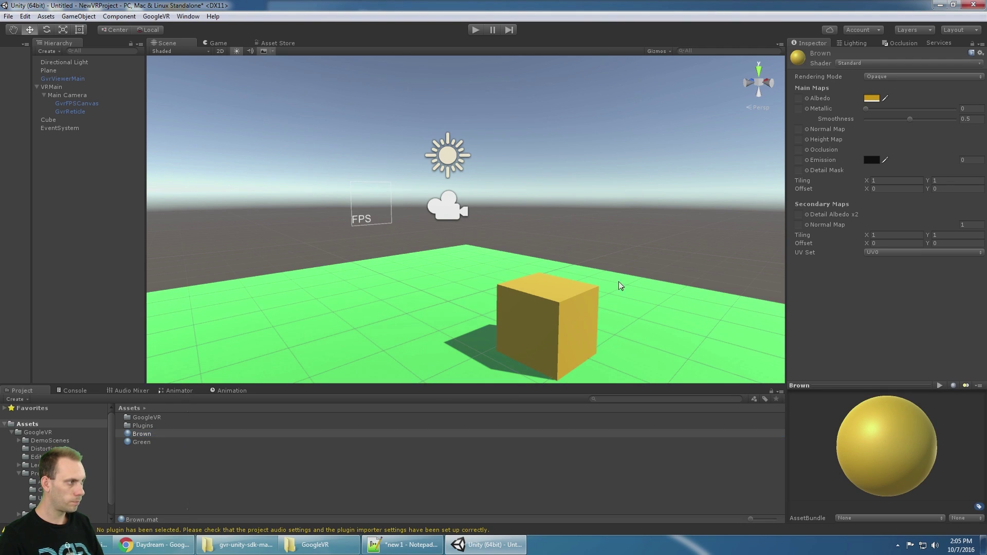
click(872, 98)
drag(346, 163, 354, 172)
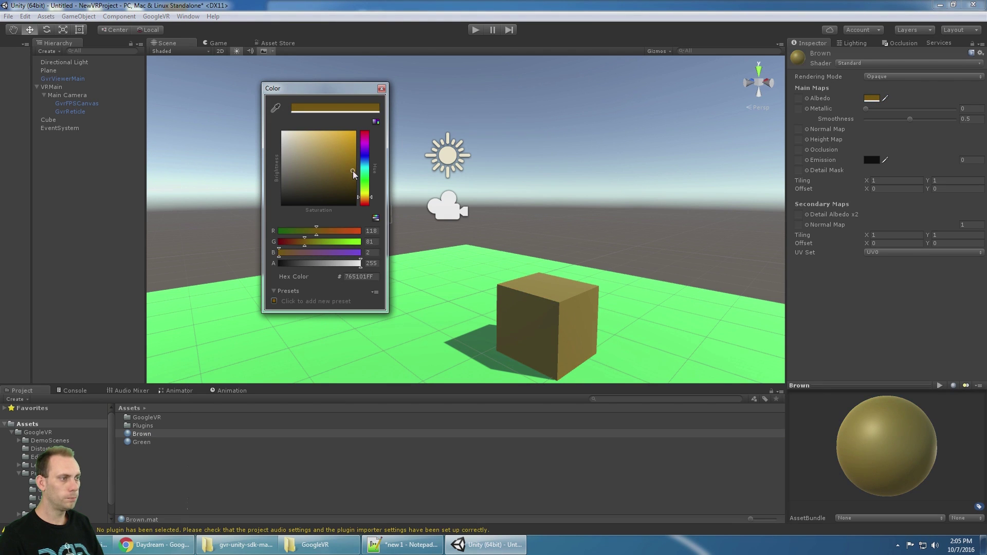
click(381, 88)
Run the scene in play mode, look around toward the brown cube, and stop playback.
right_drag(535, 139, 519, 120)
click(477, 31)
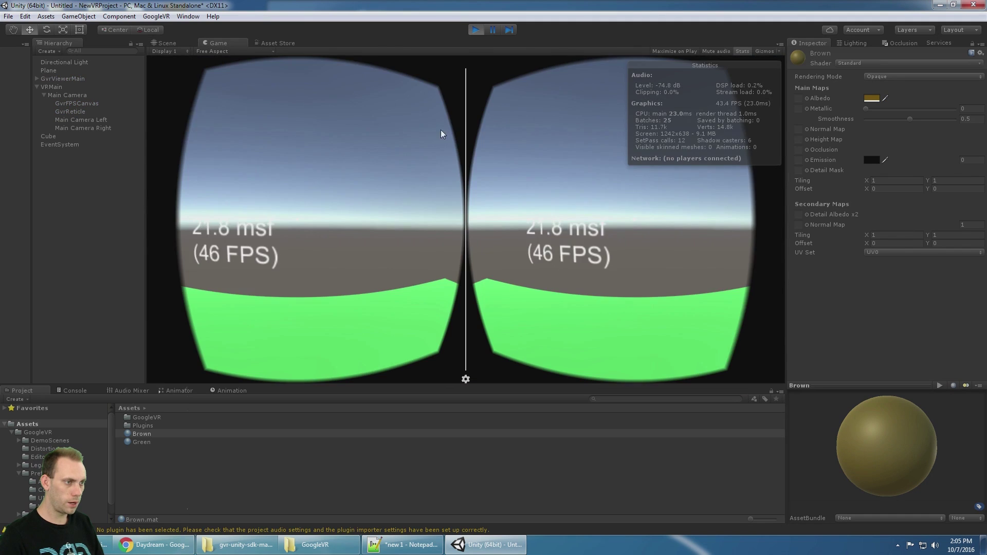
alt+drag(315, 179, 336, 177)
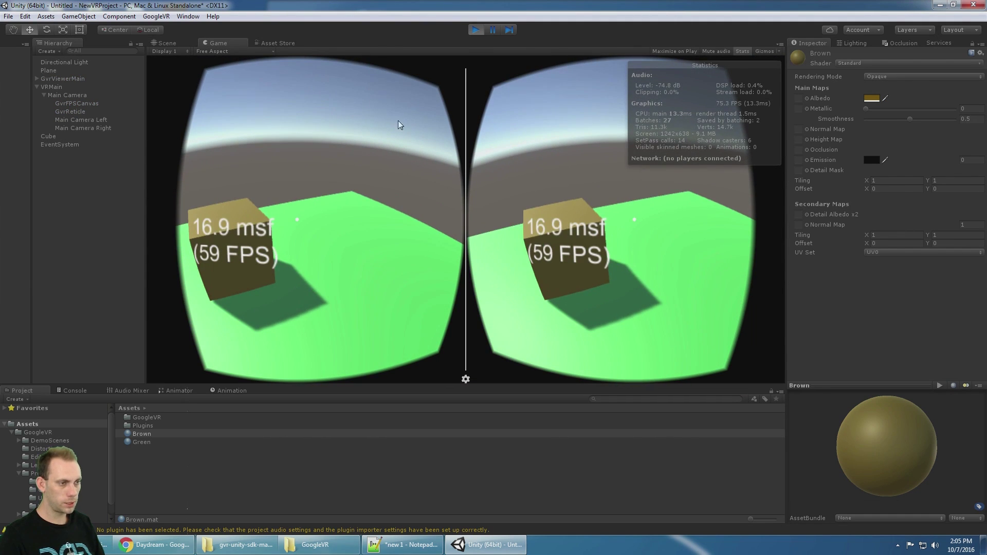
click(476, 30)
Deactivate the GvrFPSCanvas object under the Main Camera.
click(72, 104)
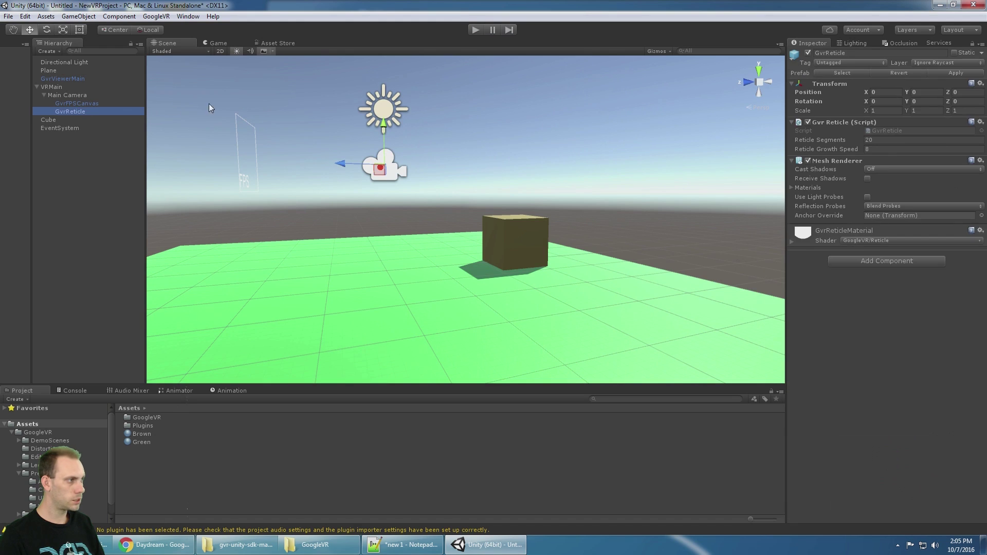
click(807, 54)
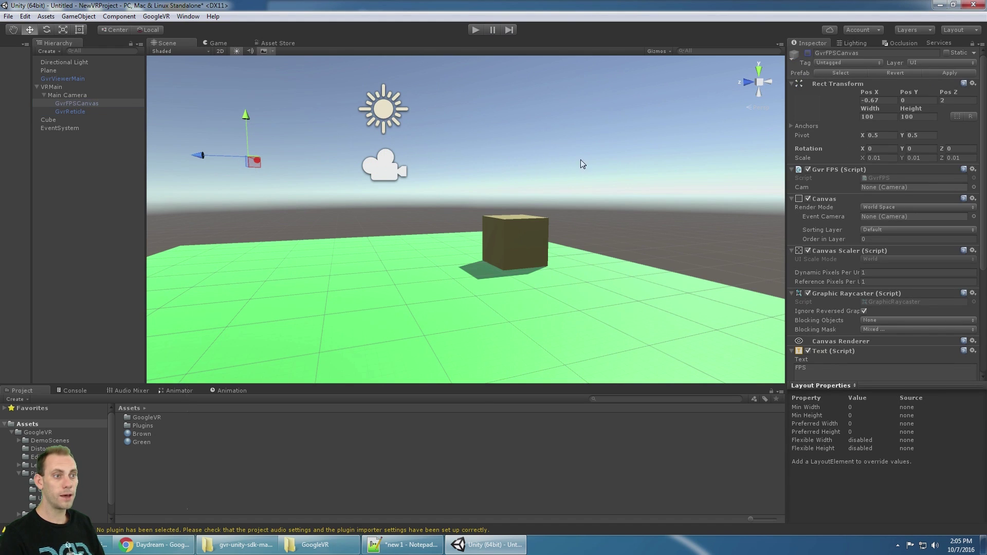
Add an Event Trigger component to the Cube.
click(80, 118)
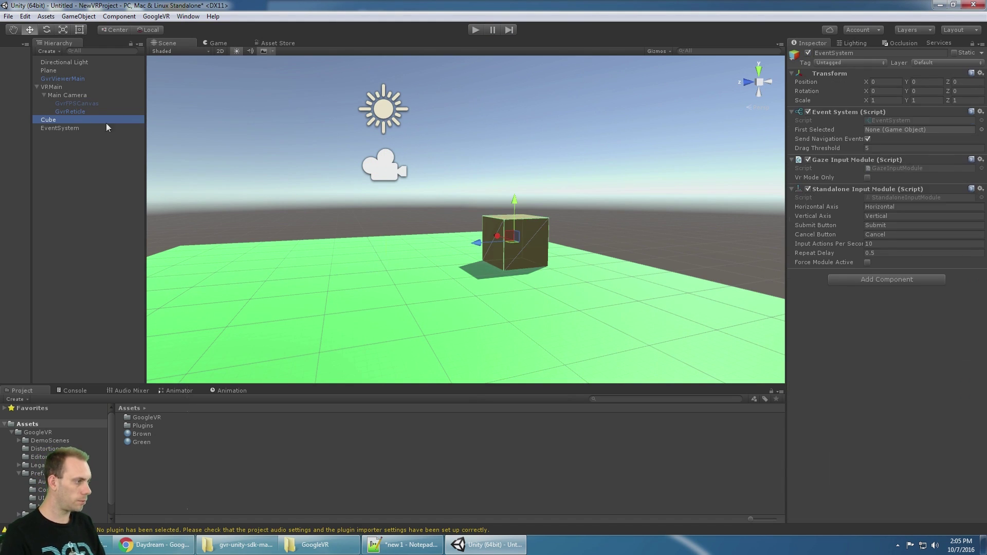
click(847, 294)
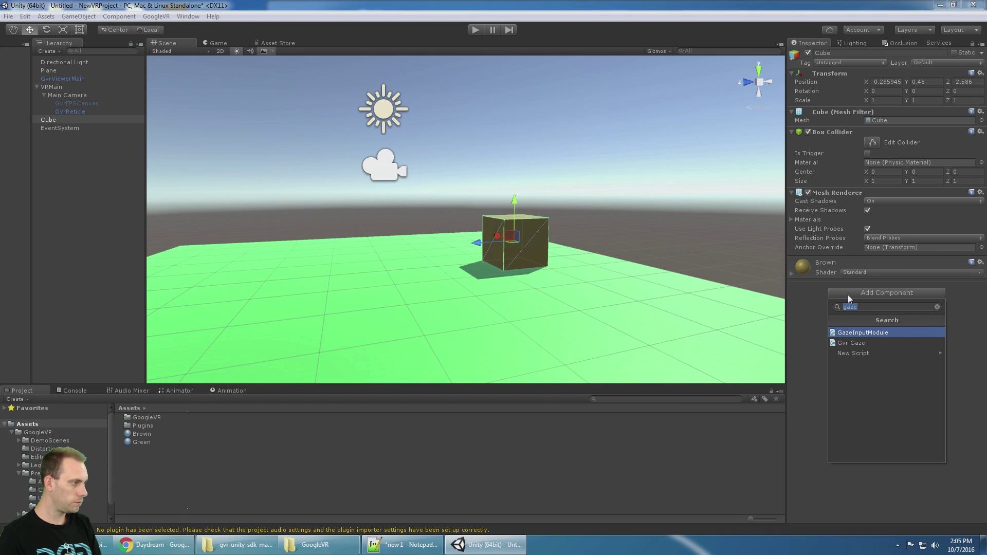
key(BackSpace)
text(event)
key(Down)
key(Return)
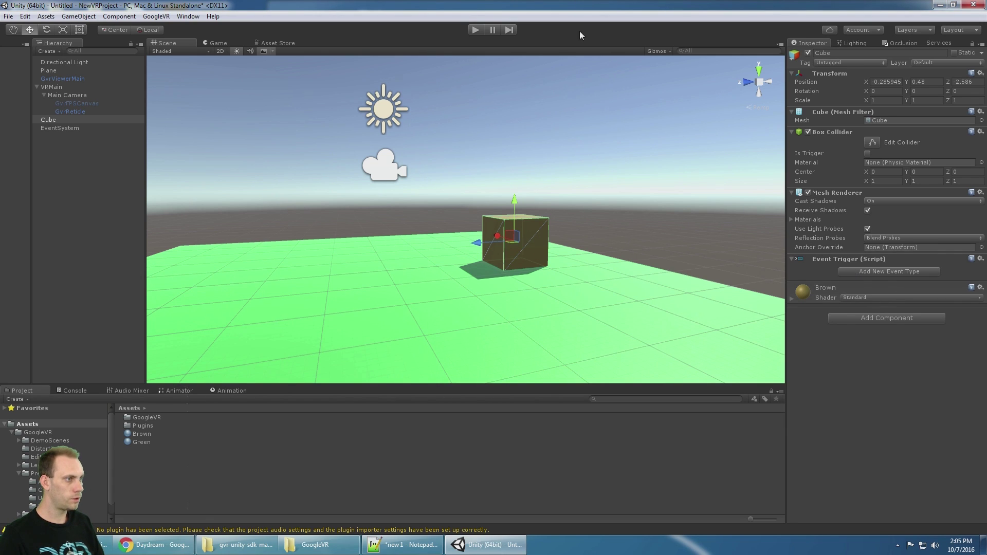
Play the scene and aim the reticle at the cube to test its response, then stop playback.
click(476, 30)
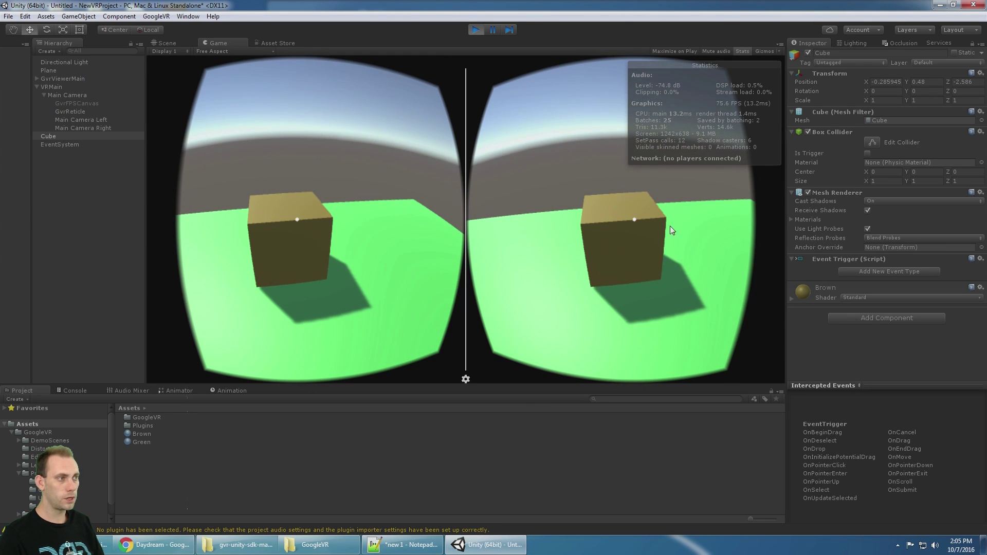
key(alt)
click(476, 30)
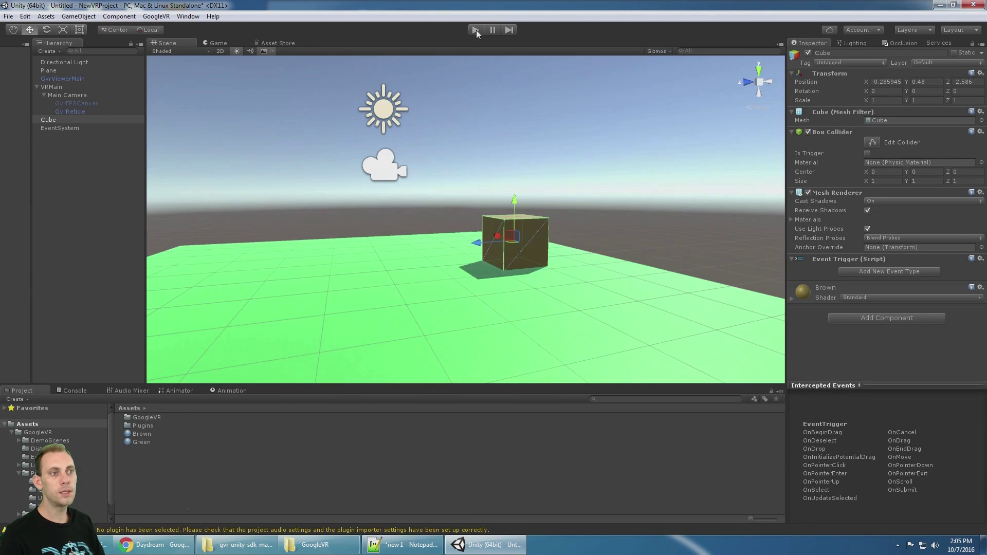
Add a Physics Raycaster component to the Main Camera and check its Event Mask options, leaving Everything selected.
click(74, 96)
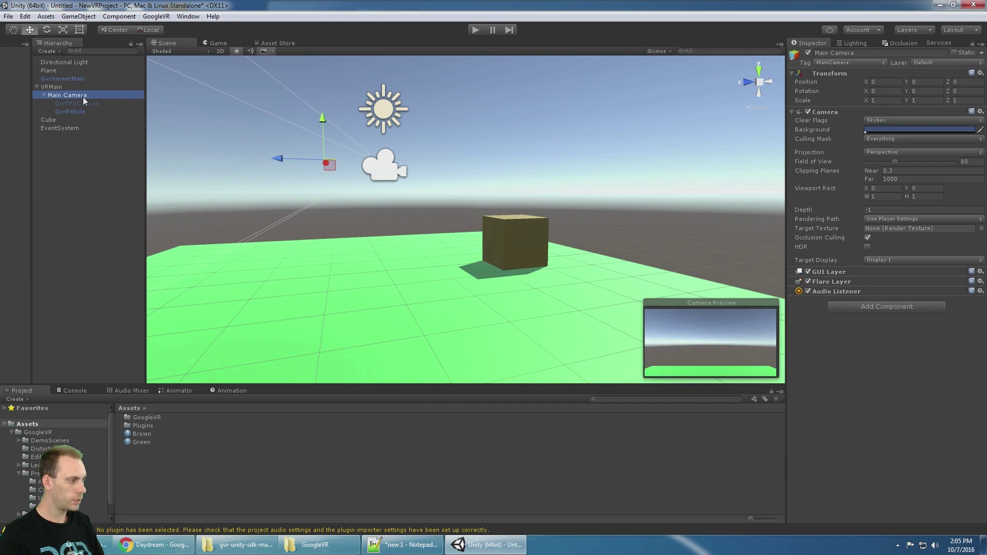
click(852, 308)
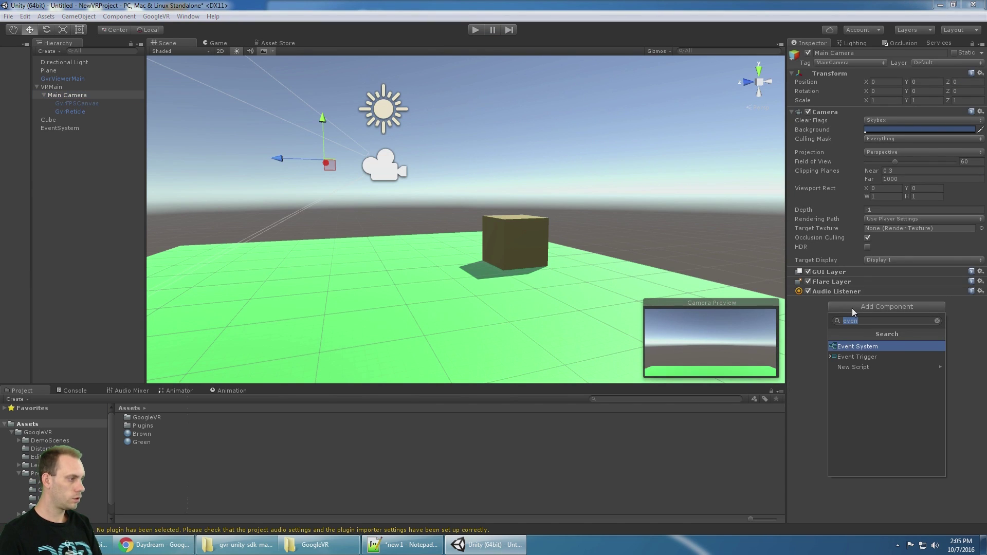
text(ray)
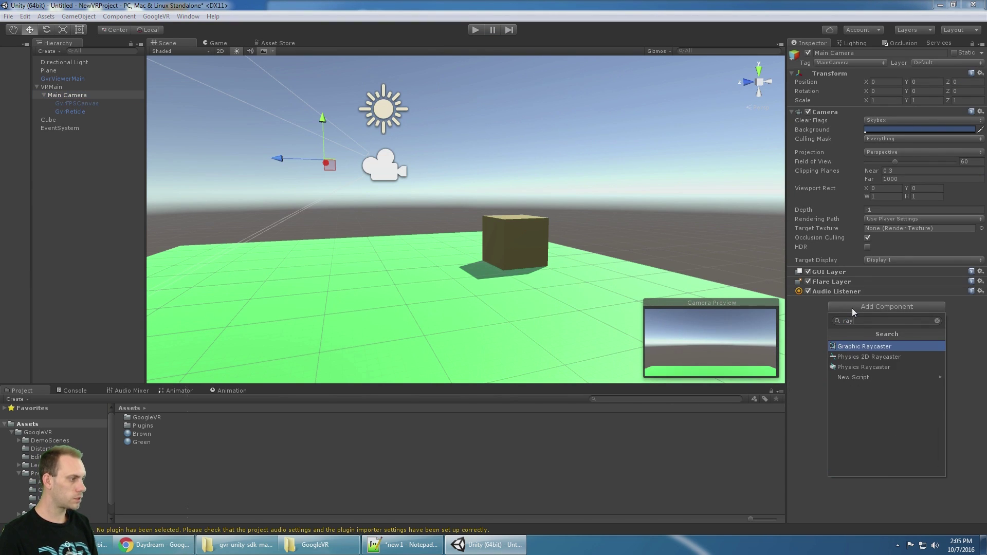
key(Down)
key(Down)
key(Return)
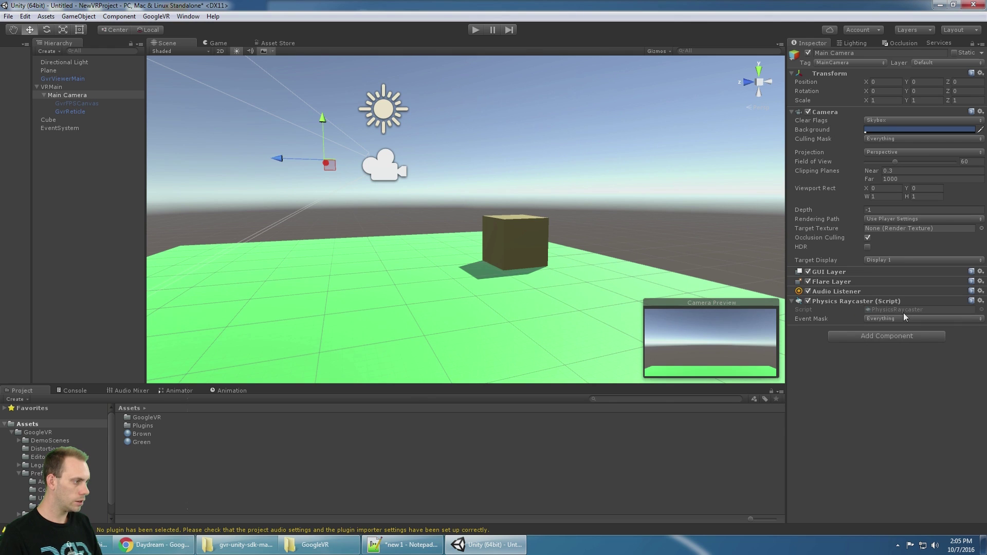
click(892, 319)
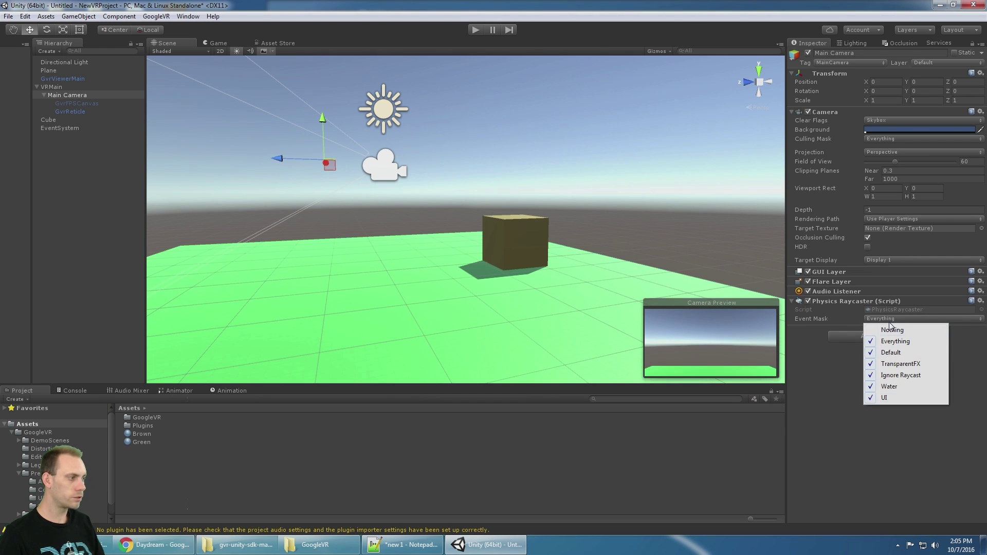
click(892, 449)
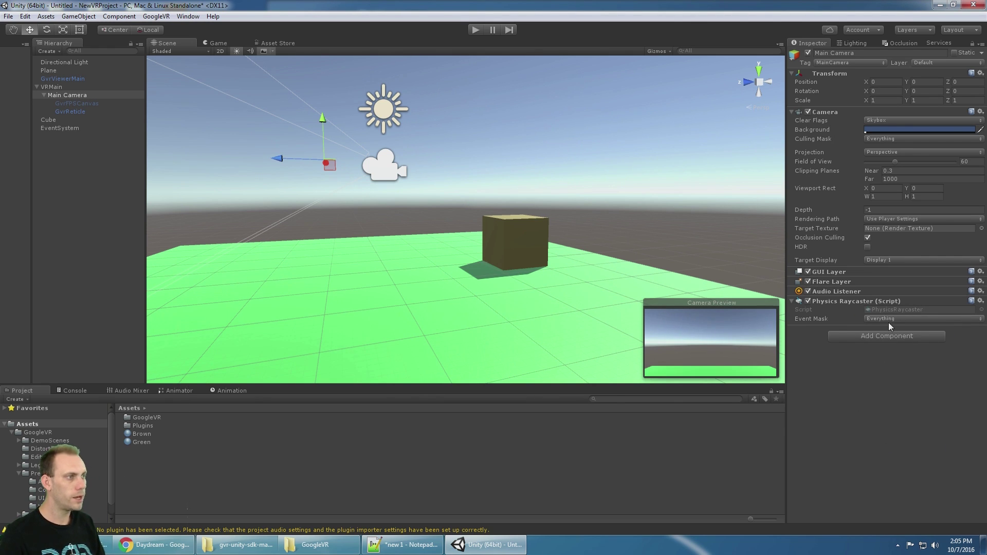
Play the scene and move the gaze on and off the cube to test the reticle, then stop playback.
click(477, 34)
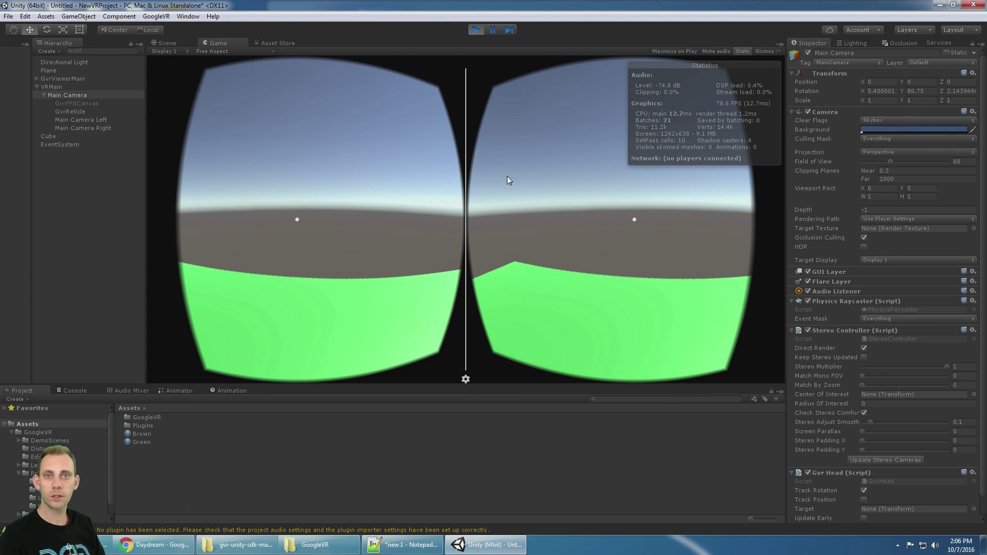
key(alt)
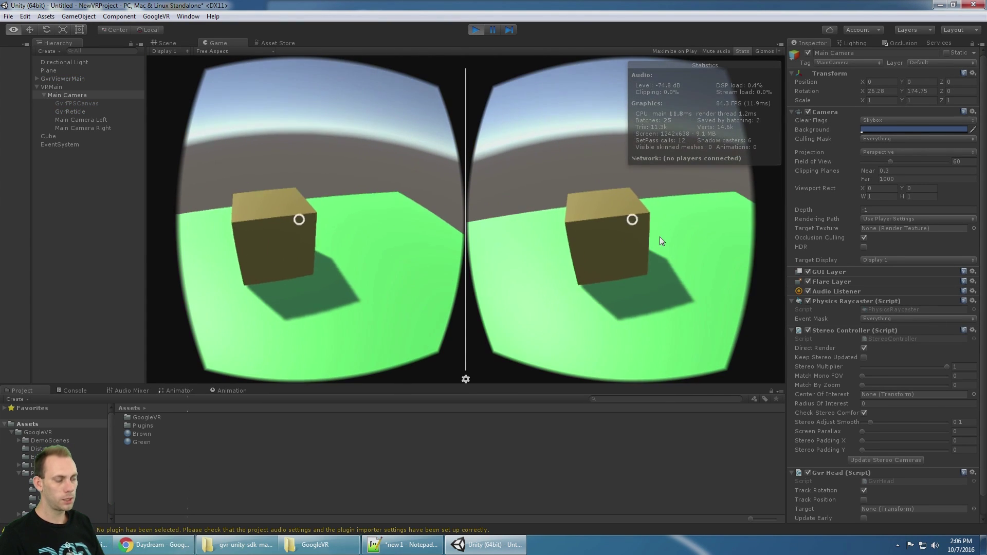
key(alt)
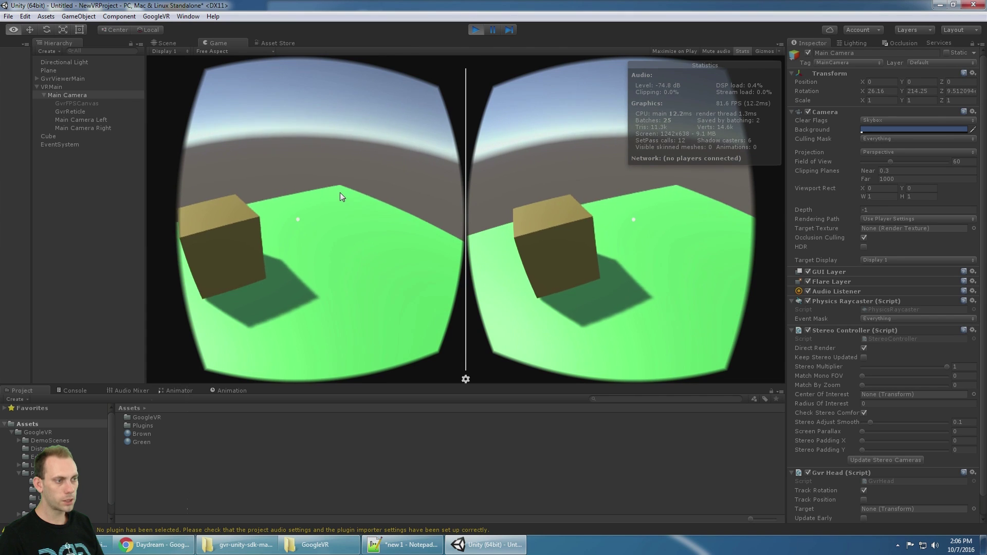
key(alt)
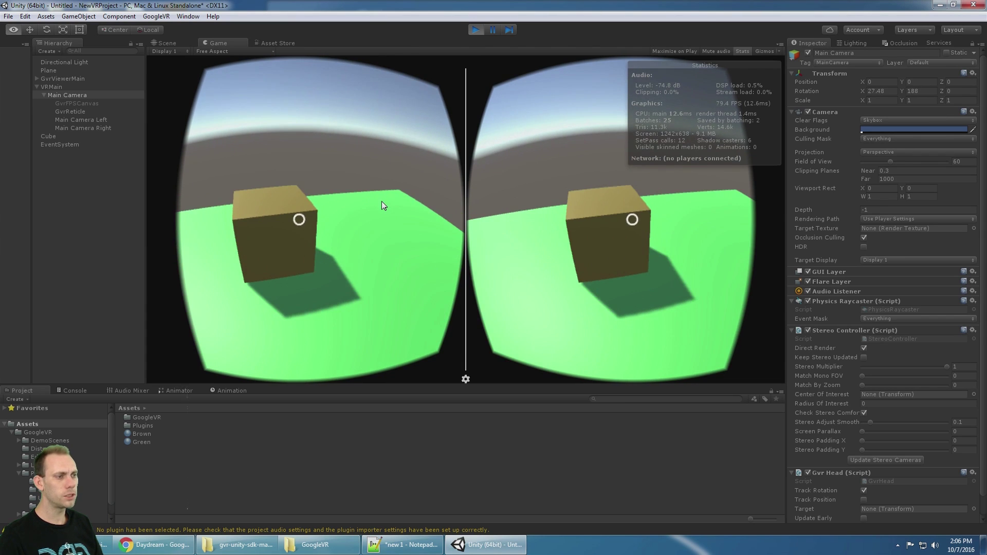
click(476, 29)
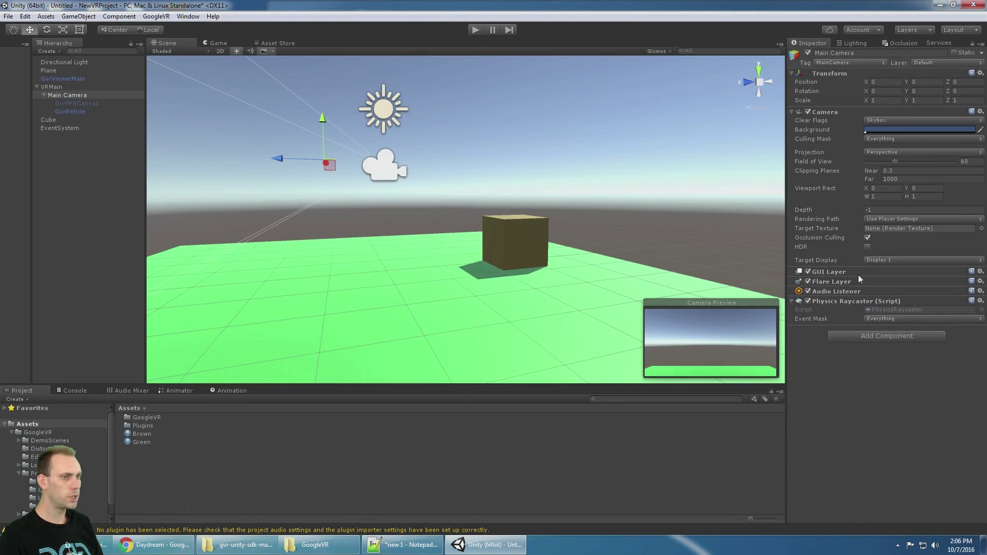
Create a C# script named CubeScript on the Cube and open it in Visual Studio.
click(82, 120)
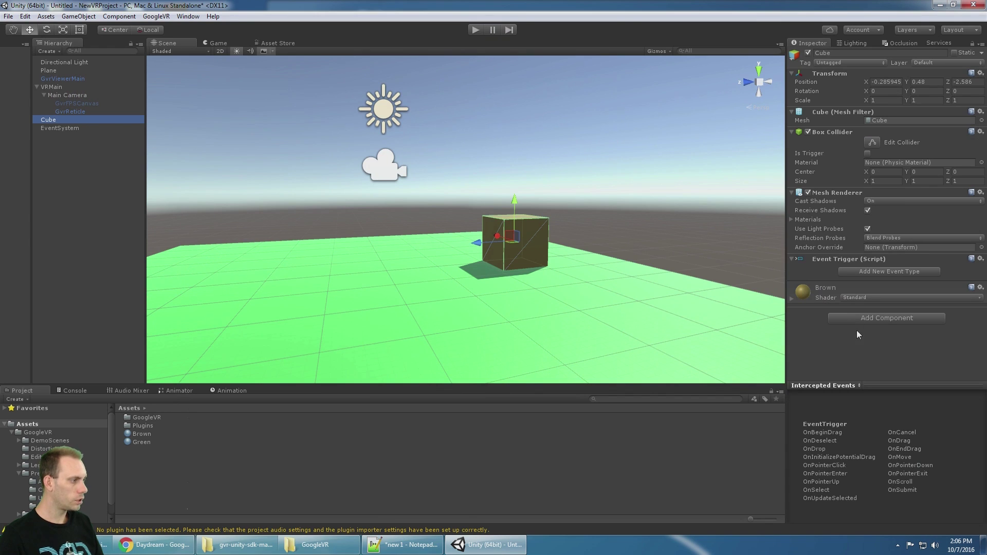
click(865, 318)
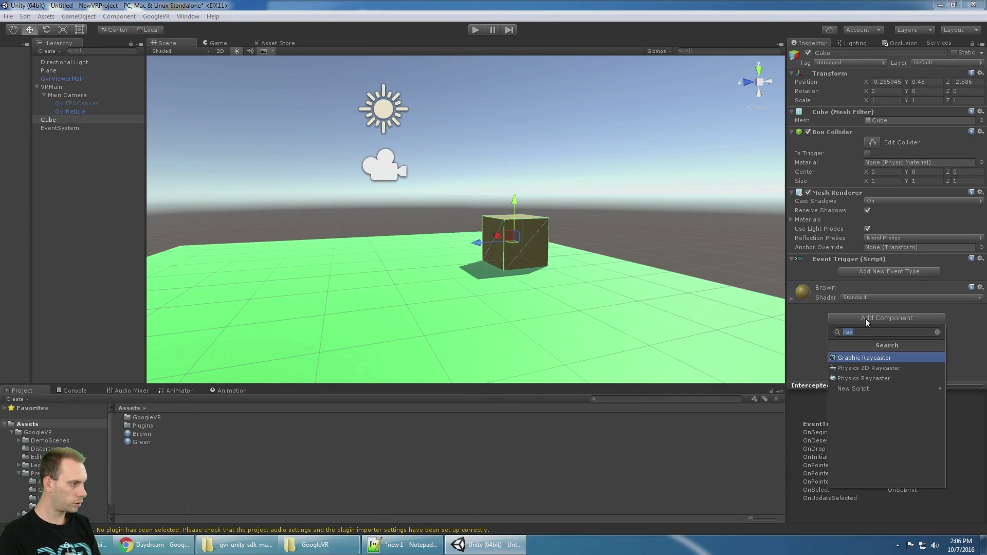
text(CubeSc)
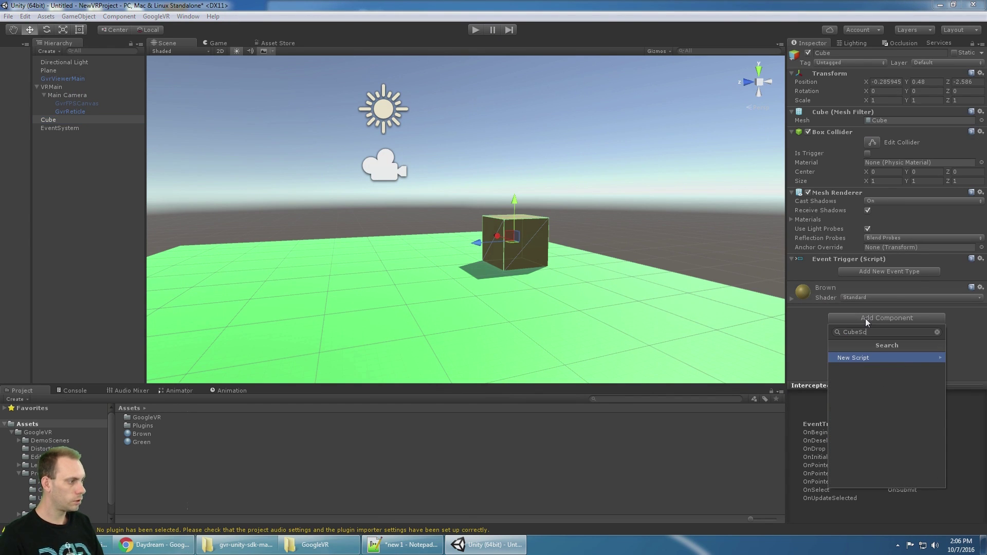
text(ript)
key(Return)
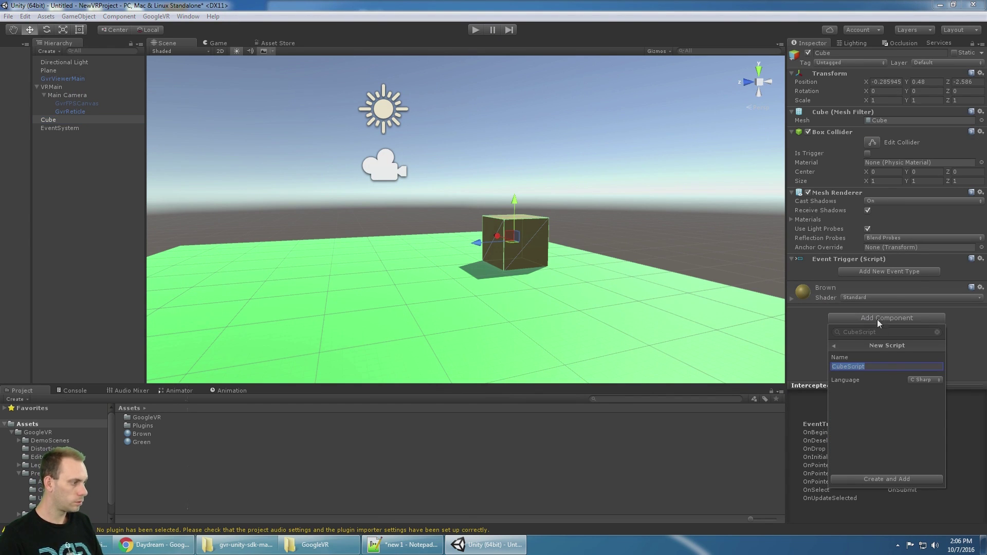
click(901, 479)
double_click(868, 293)
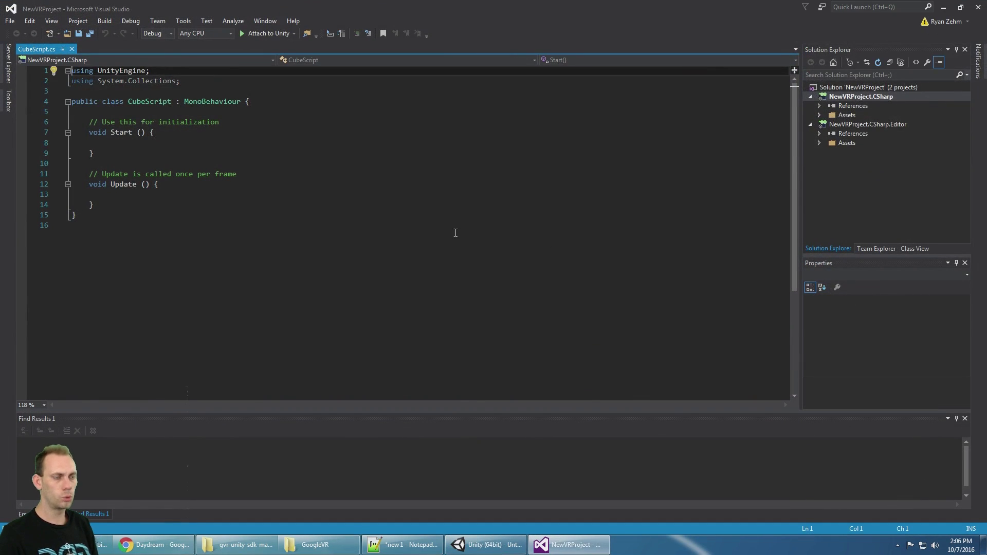
Add two blank lines after the Update method in CubeScript to make room for a new function.
click(298, 129)
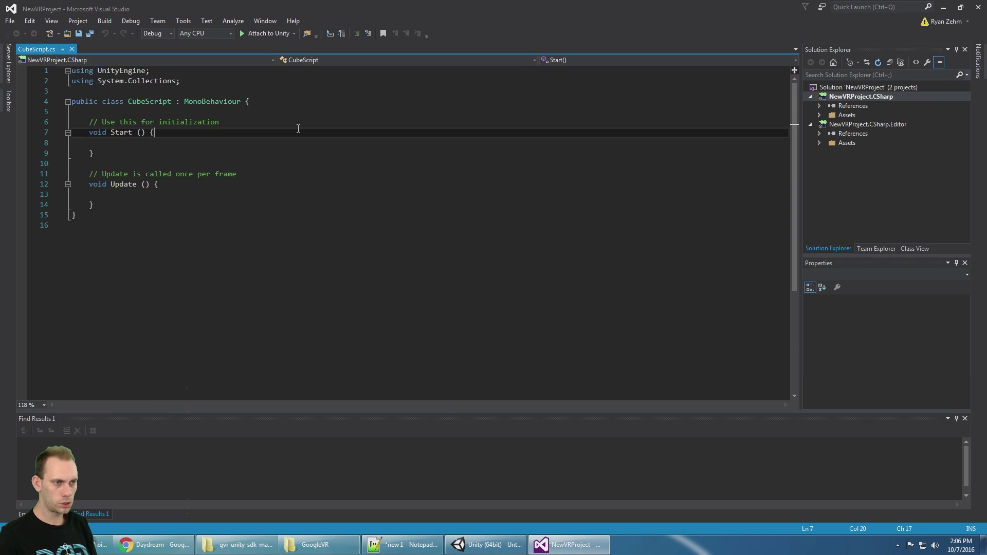
key(Down)
key(Down)
key(Down)
key(Down)
key(Down)
key(Down)
key(Down)
key(End)
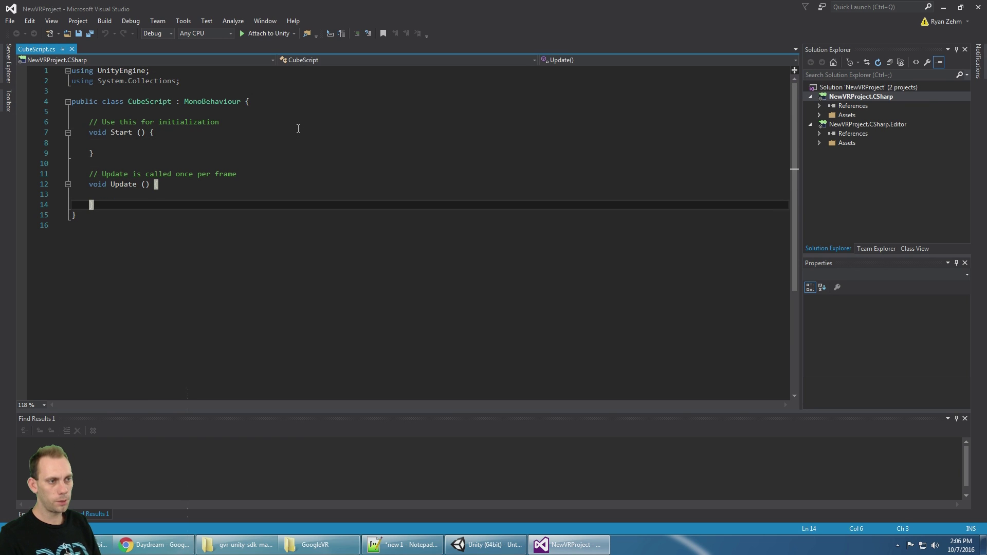
key(Return)
key(Return)
Highlight the Start and Update methods, switch to Chrome, search for "unity monobehaviour" and open the MonoBehaviour Scripting API page.
click(120, 132)
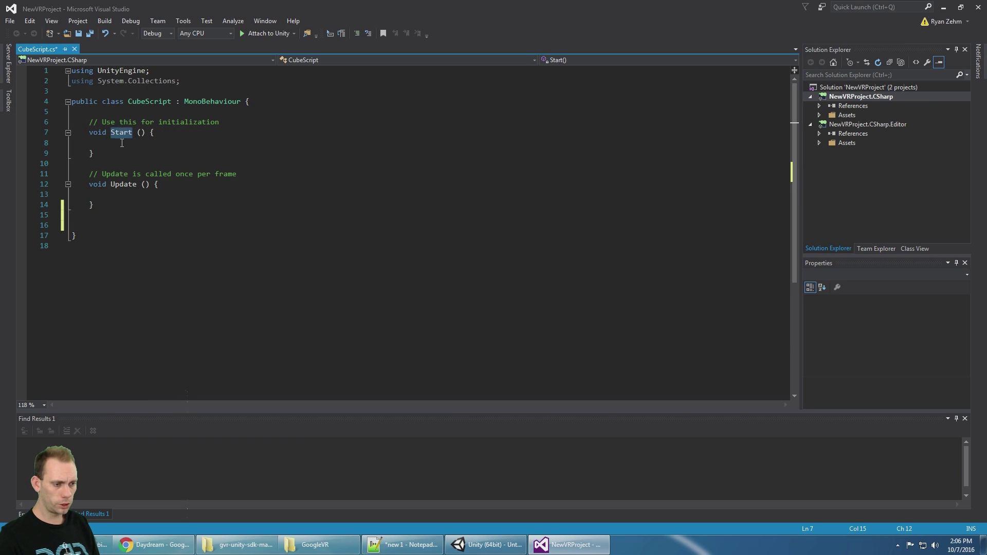
click(136, 184)
click(140, 546)
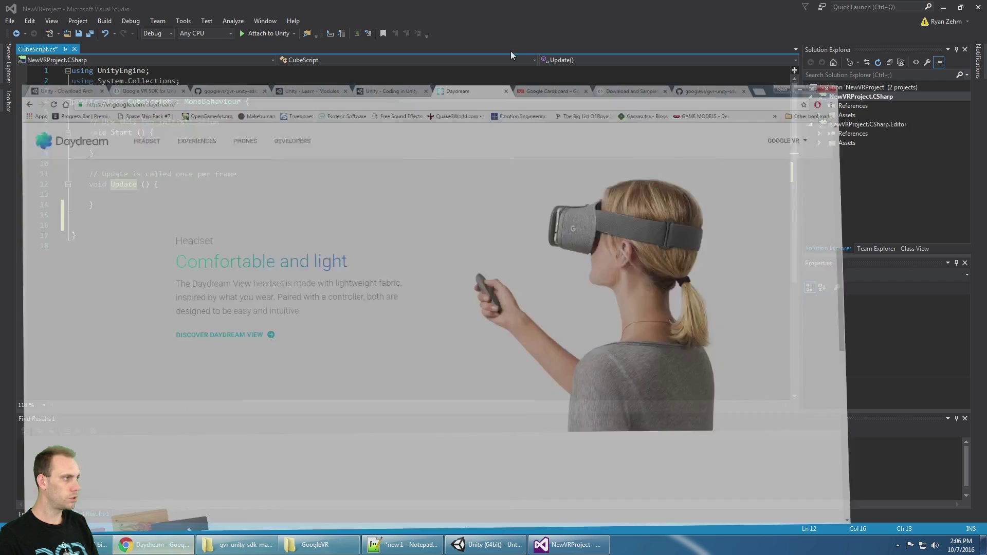
click(887, 12)
text(unity mono)
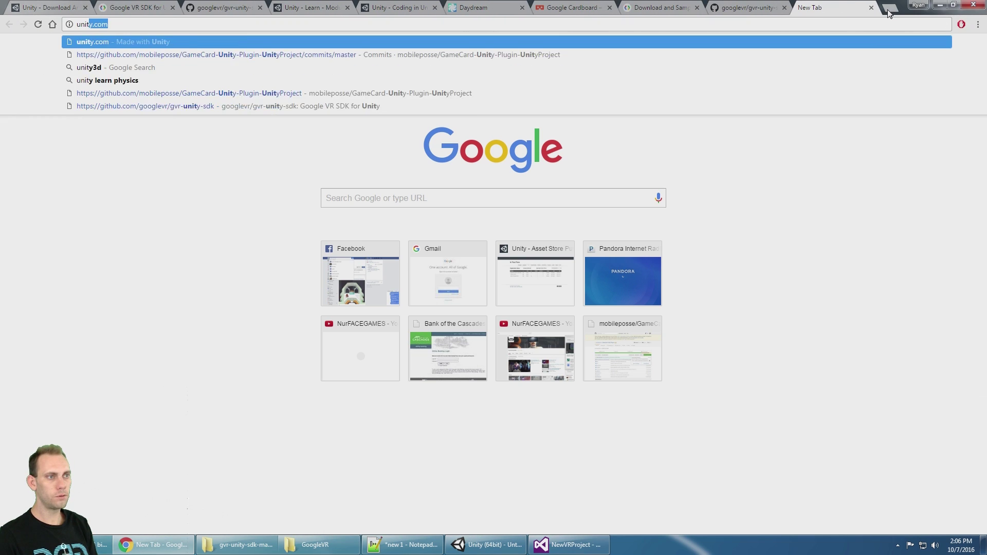
text(behaviour)
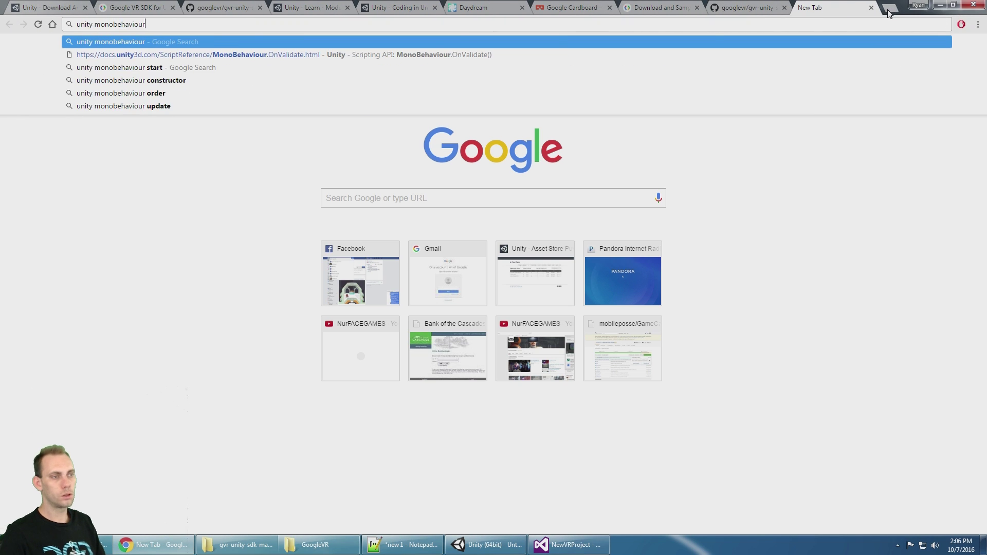
key(Return)
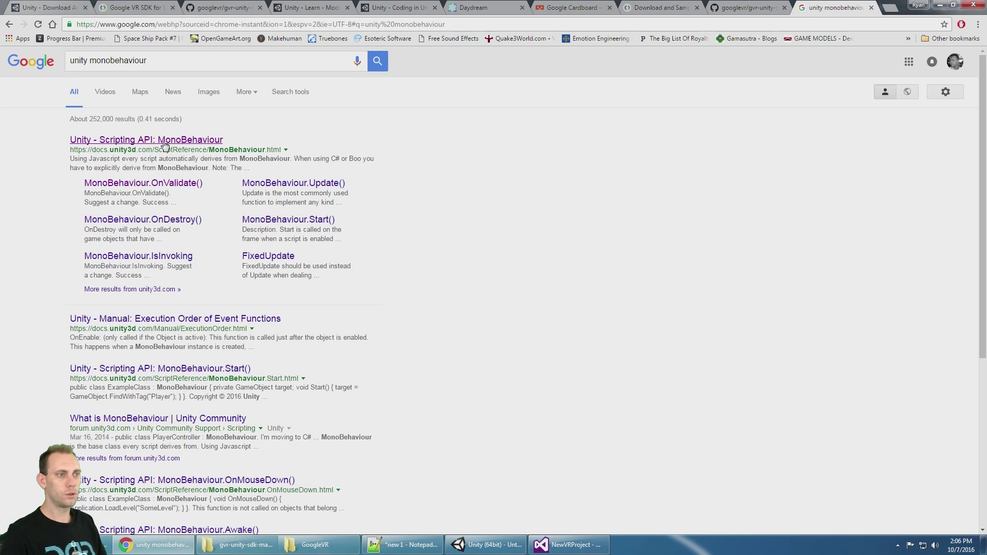
click(163, 144)
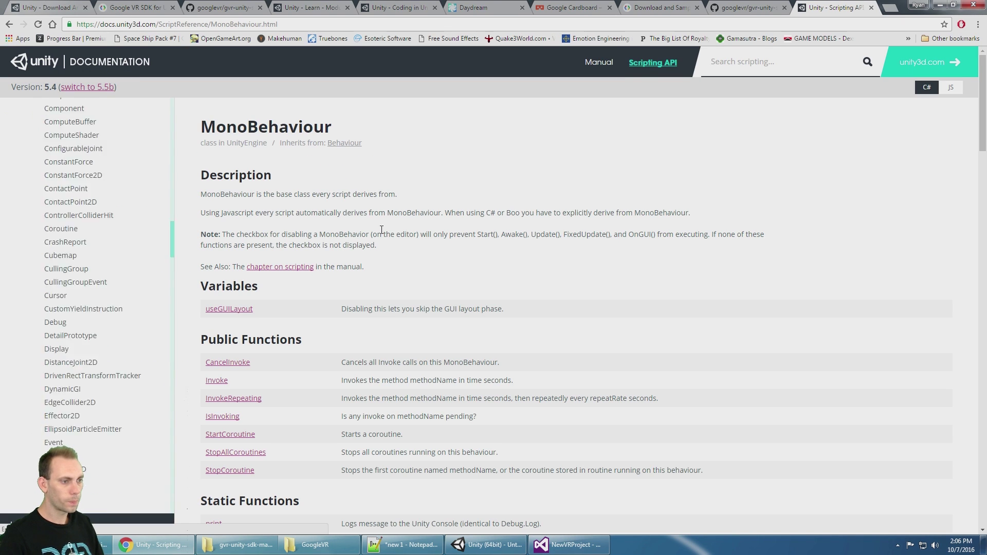
Look through the MonoBehaviour page's Messages list and search the page for "start" to locate the Start and Update entries.
scroll(446, 227, down, 8)
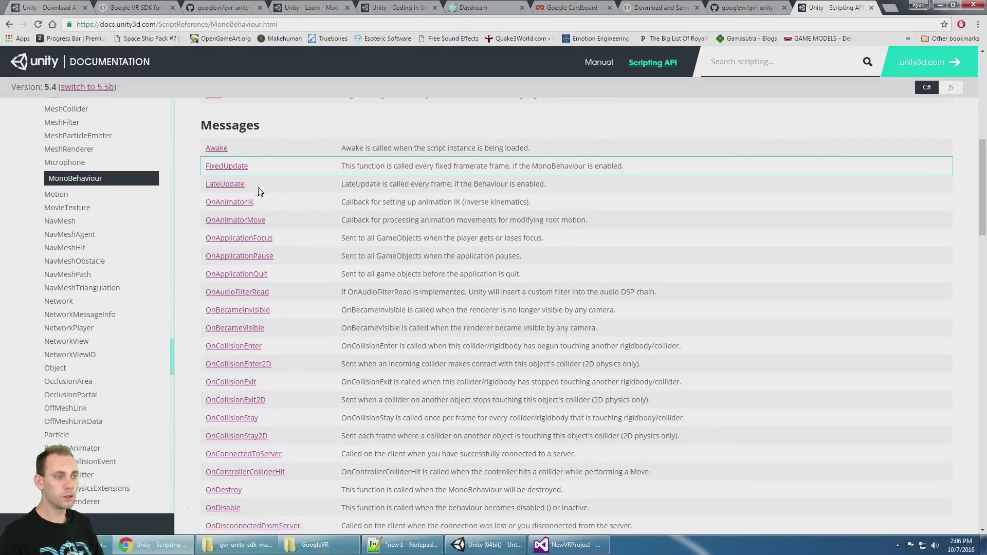
scroll(264, 205, down, 2)
scroll(302, 235, down, 3)
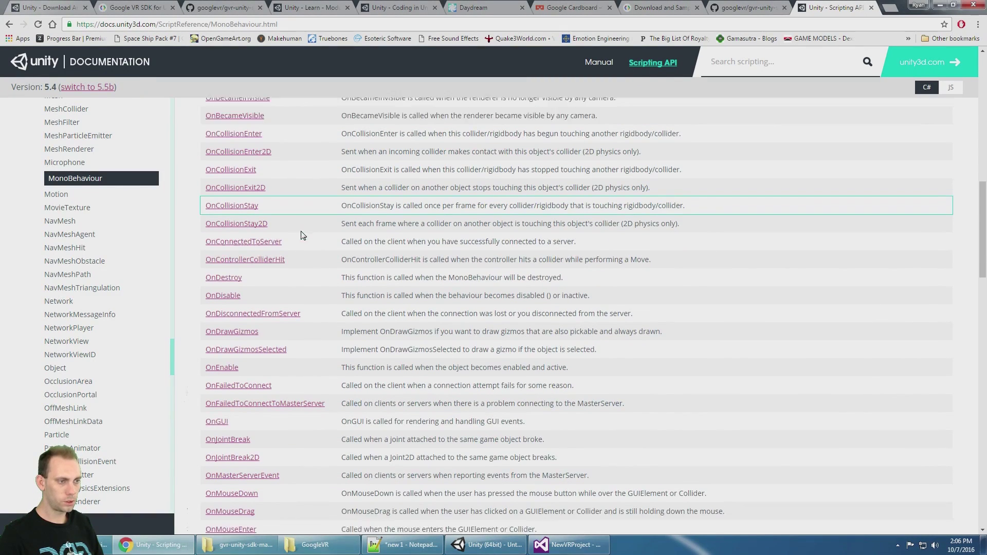
scroll(263, 272, down, 3)
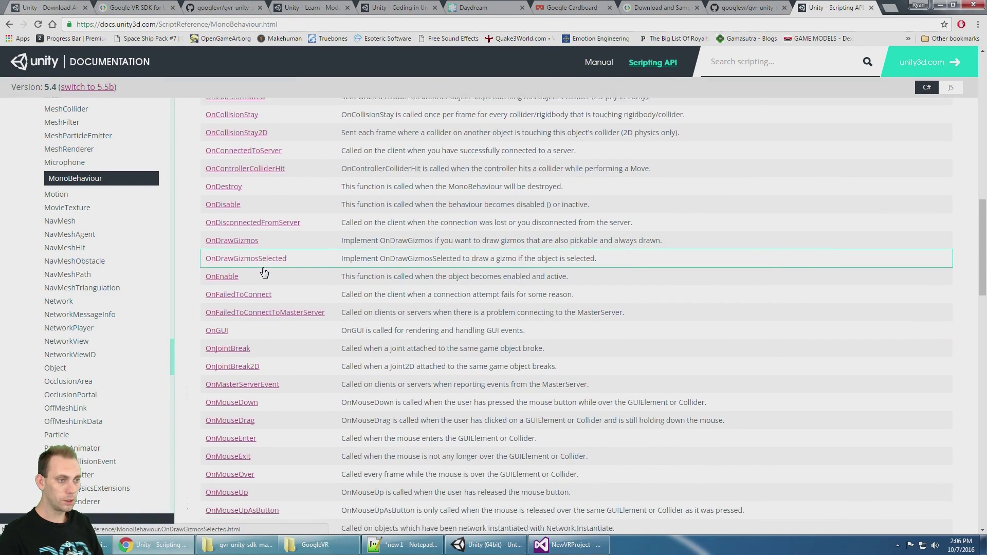
key(ctrl+f)
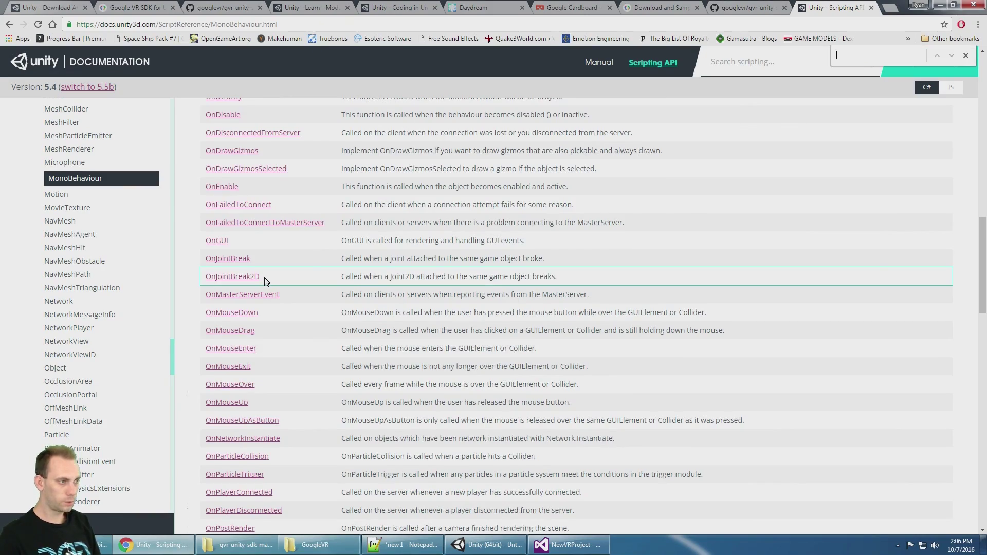
text(start)
key(Return)
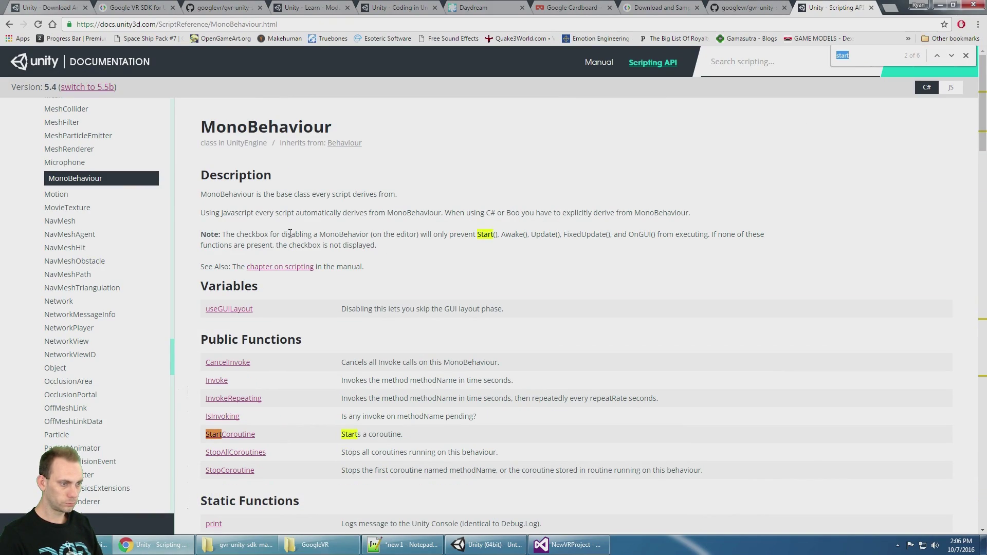
drag(251, 234, 447, 270)
scroll(331, 313, down, 12)
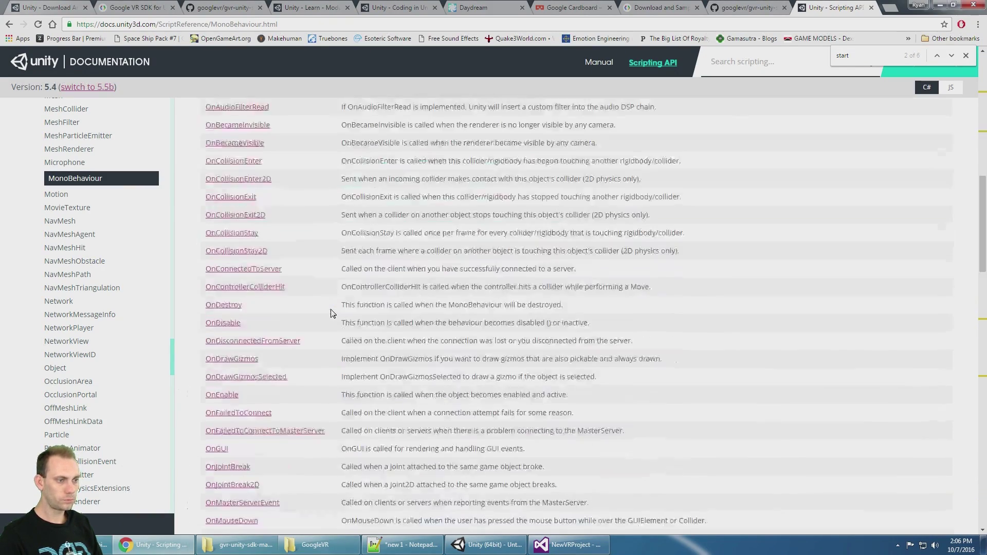
scroll(332, 313, down, 12)
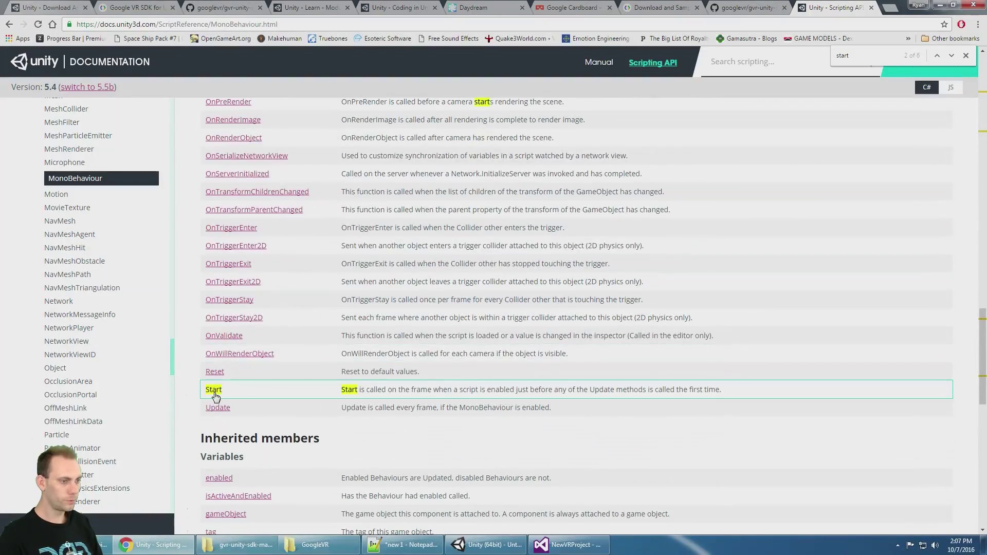
Open the Start and Update reference pages in separate browser tabs and read their descriptions.
middle_click(214, 391)
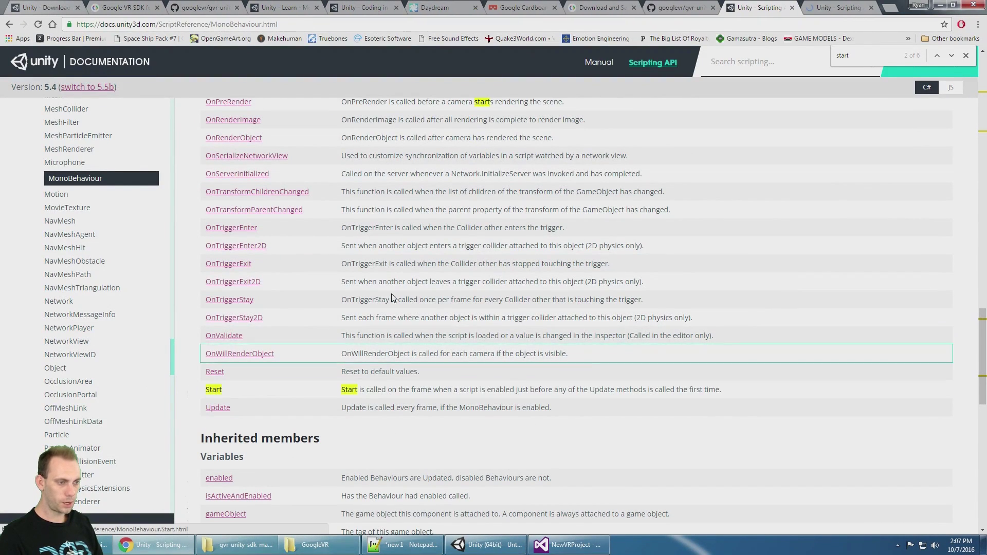
middle_click(215, 408)
click(764, 9)
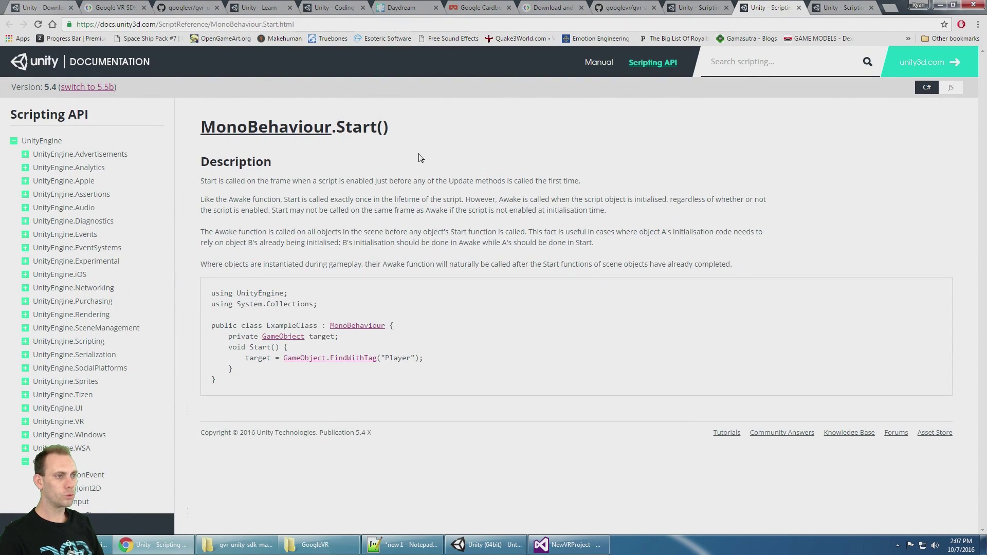
drag(197, 181, 681, 255)
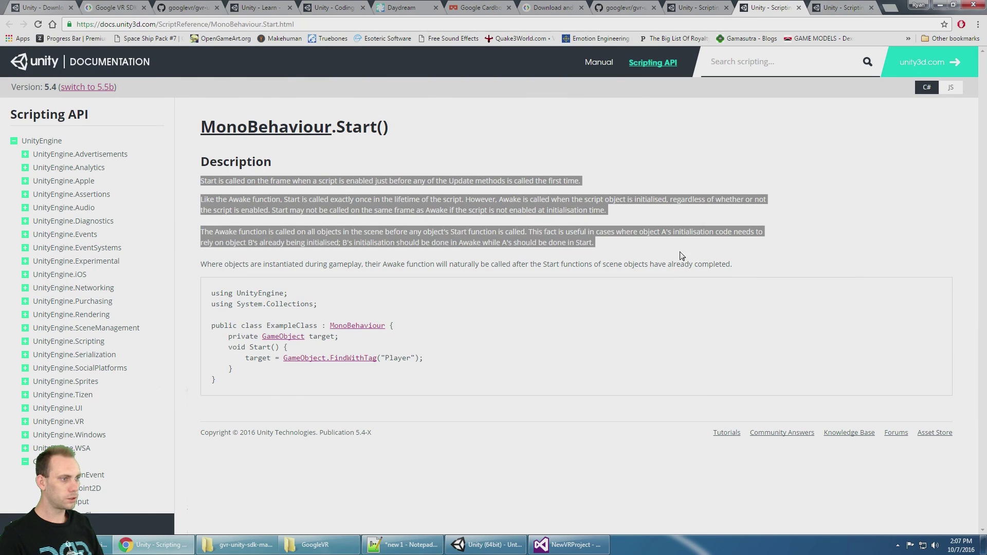
click(838, 9)
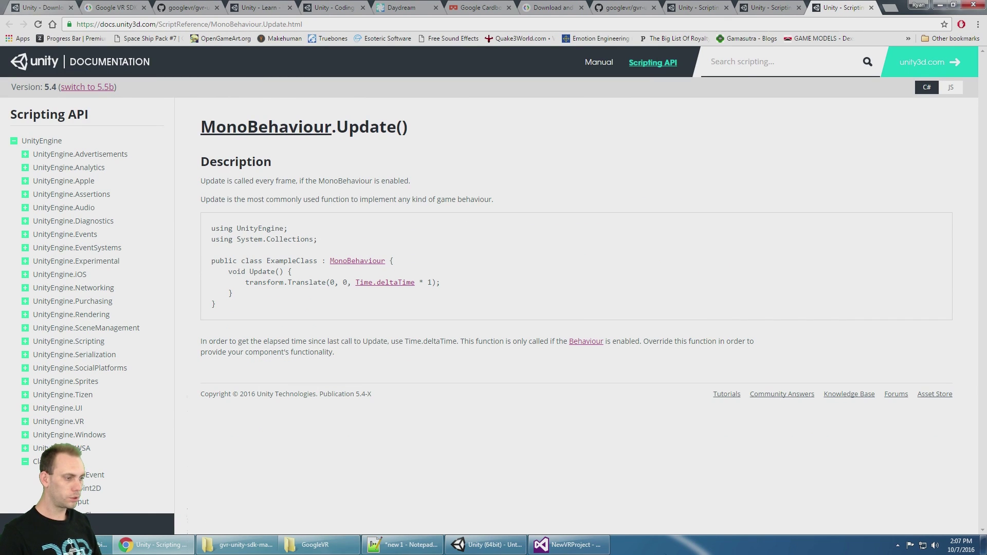
Switch to Visual Studio and add an empty public void MyFirstVRFunction() below the Update method in CubeScript.
click(565, 544)
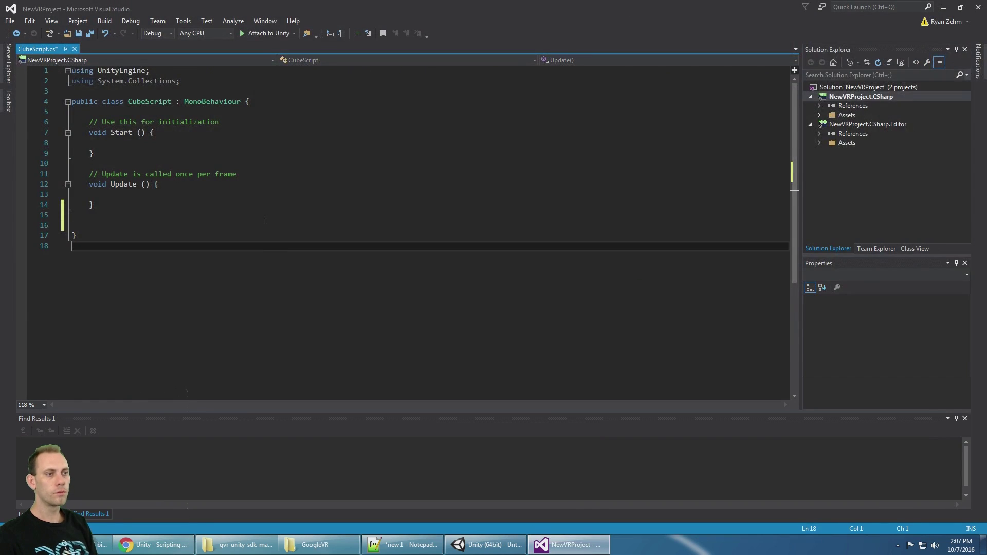
click(265, 215)
key(Return)
text(void)
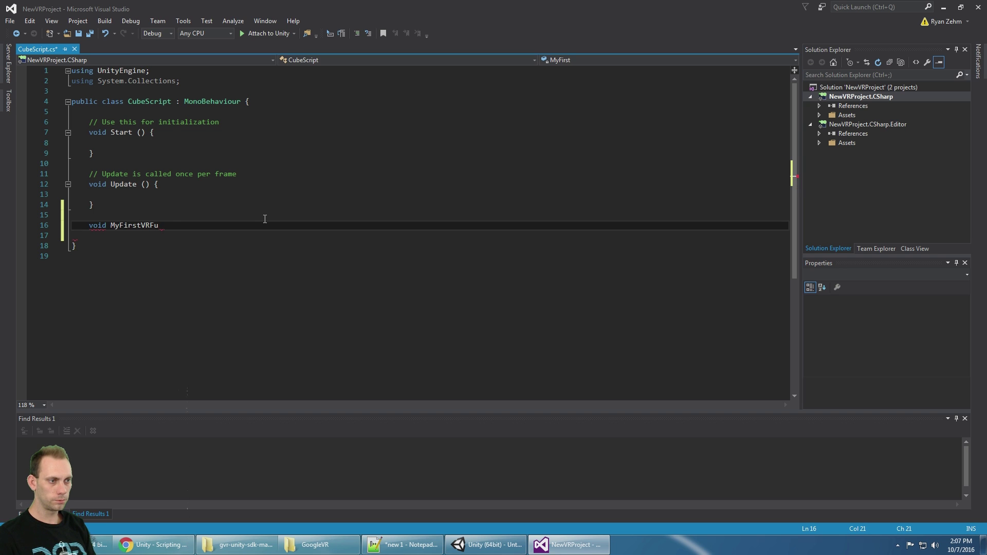
text(MyFirstVRFunctuio)
key(BackSpace)
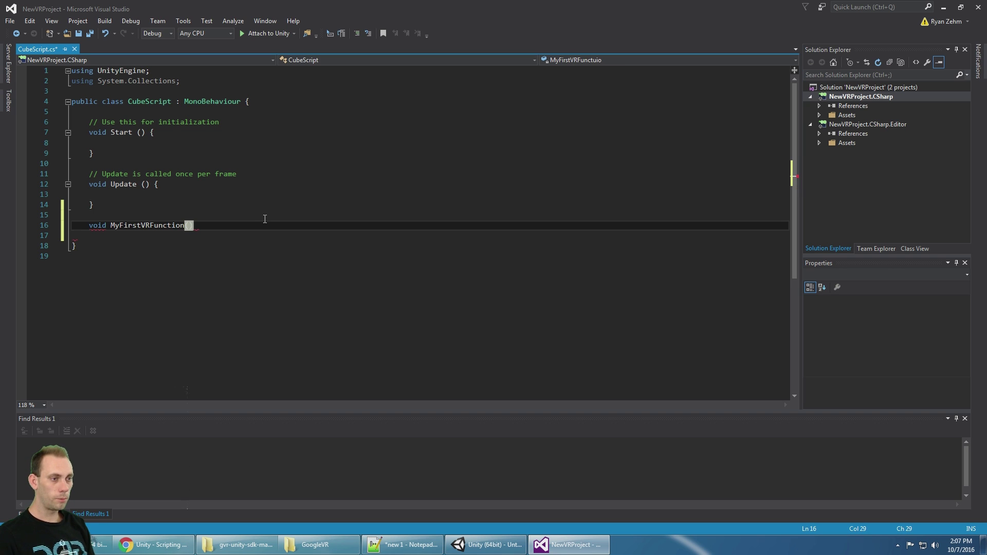
text({)
key(Return)
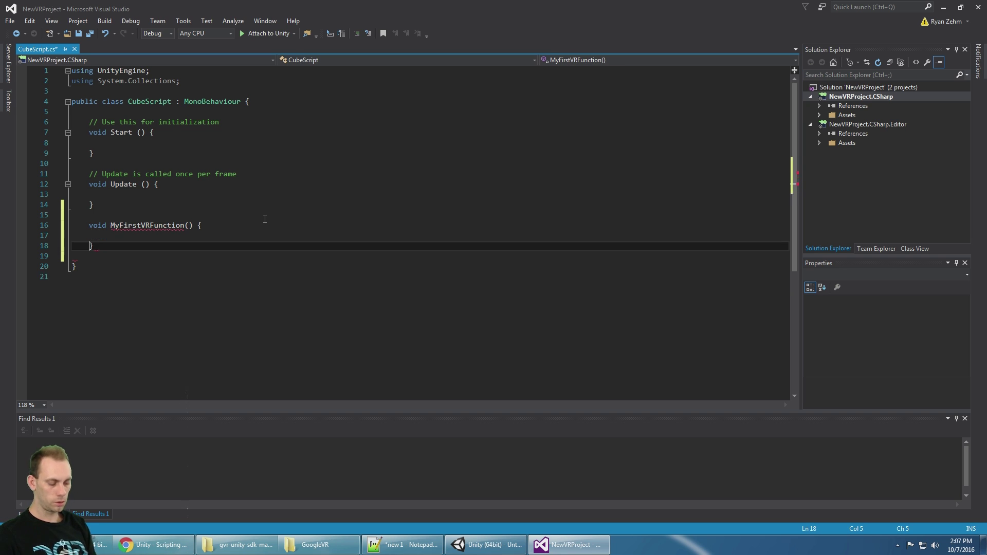
key(Up)
key(Home)
text(public)
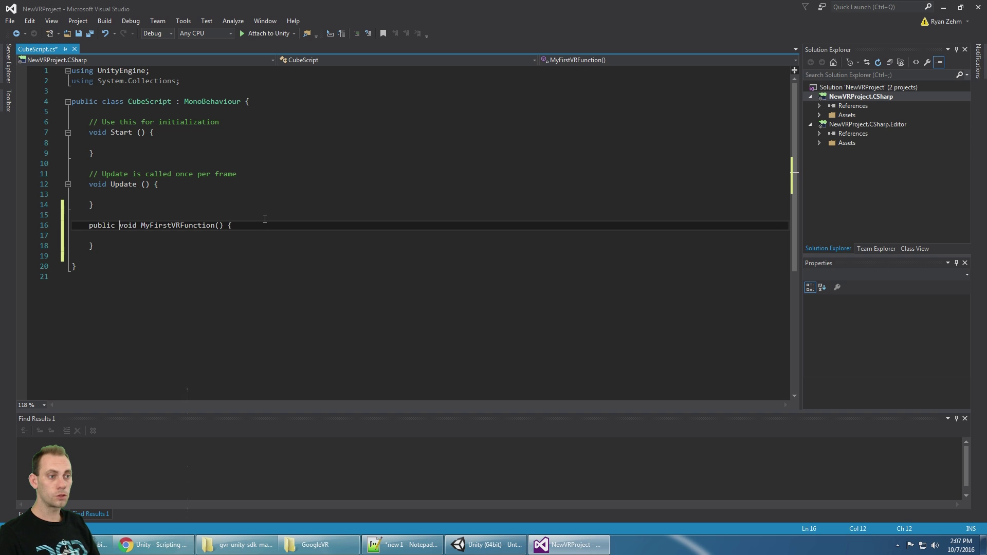
Review the new function's public and void keywords, switching briefly to Unity to check the Cube's Event Trigger component.
click(99, 247)
double_click(101, 224)
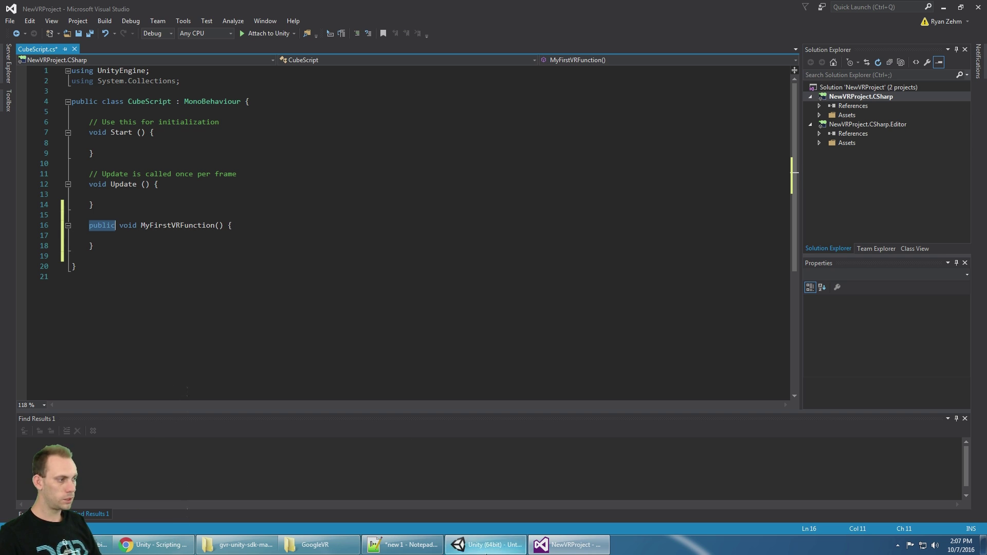
click(483, 546)
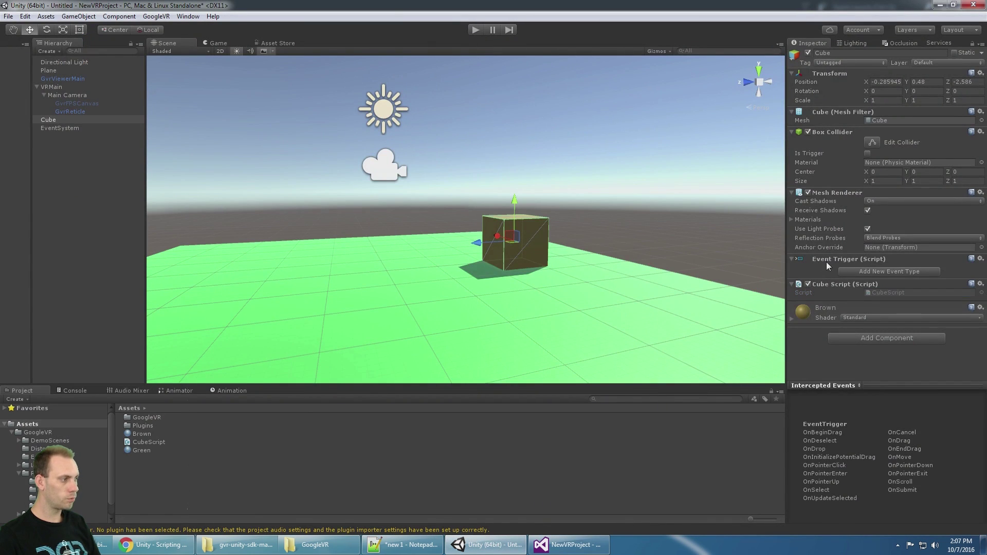
click(546, 548)
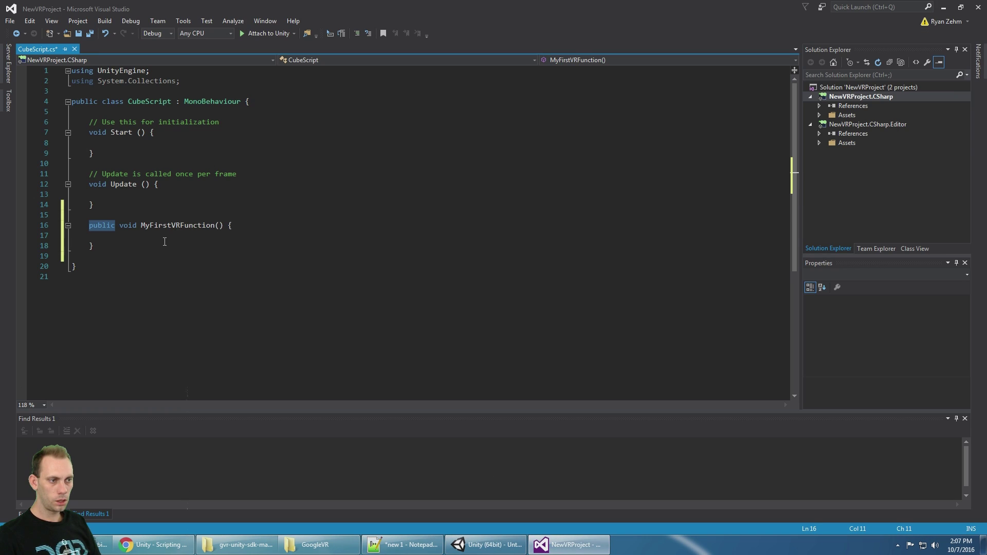
double_click(129, 226)
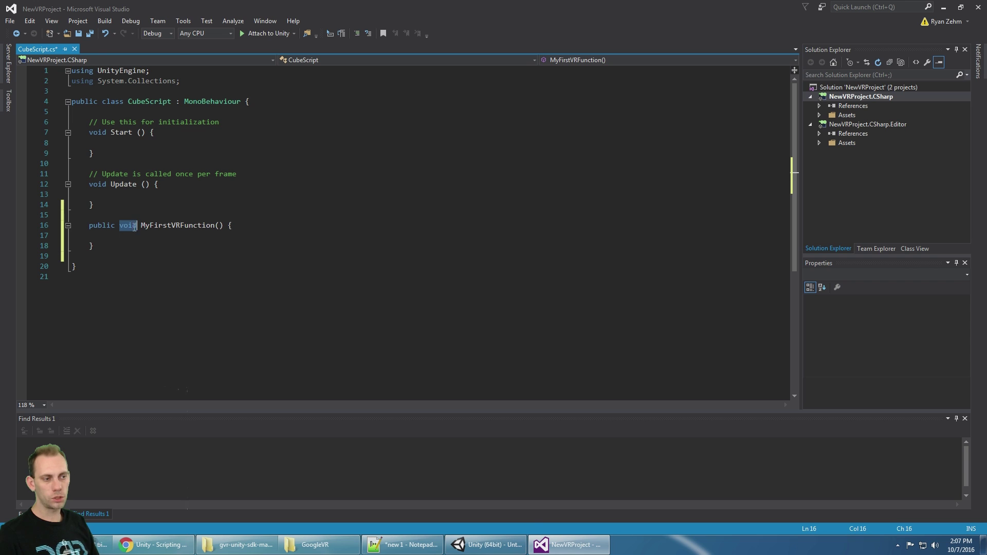
Add the statement Debug.Log("Hello World"); inside MyFirstVRFunction and save CubeScript.
click(144, 240)
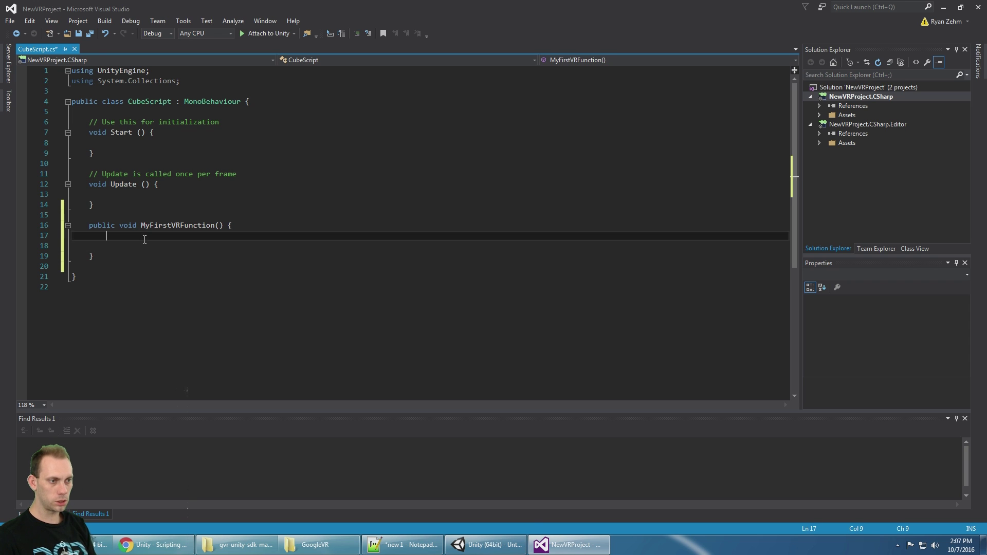
key(Return)
text(Debug.lo)
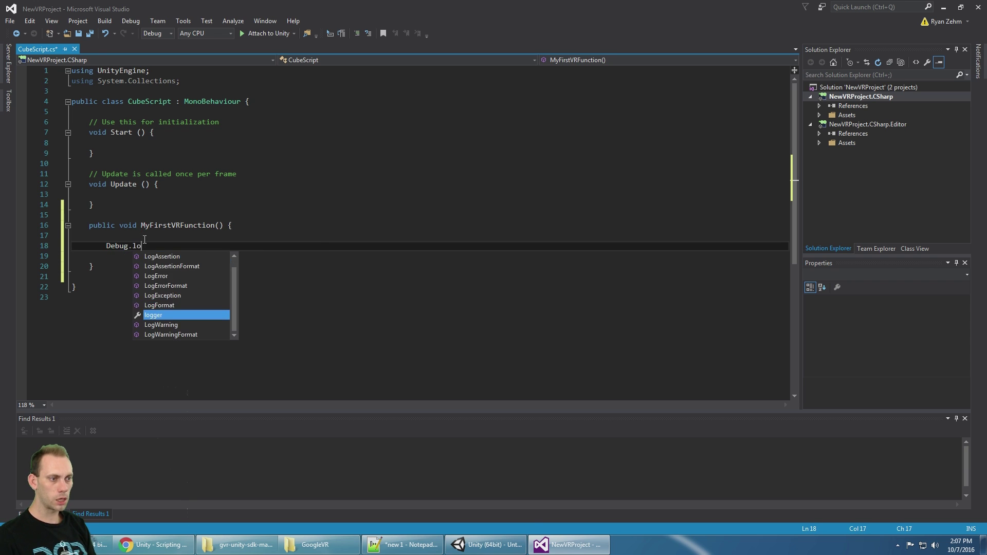
text(g("Hello W)
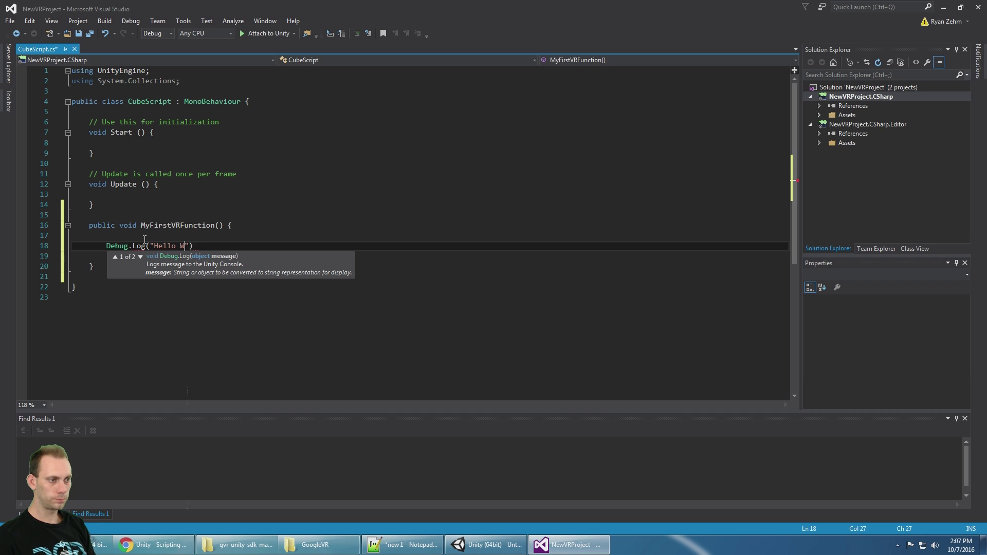
text("))
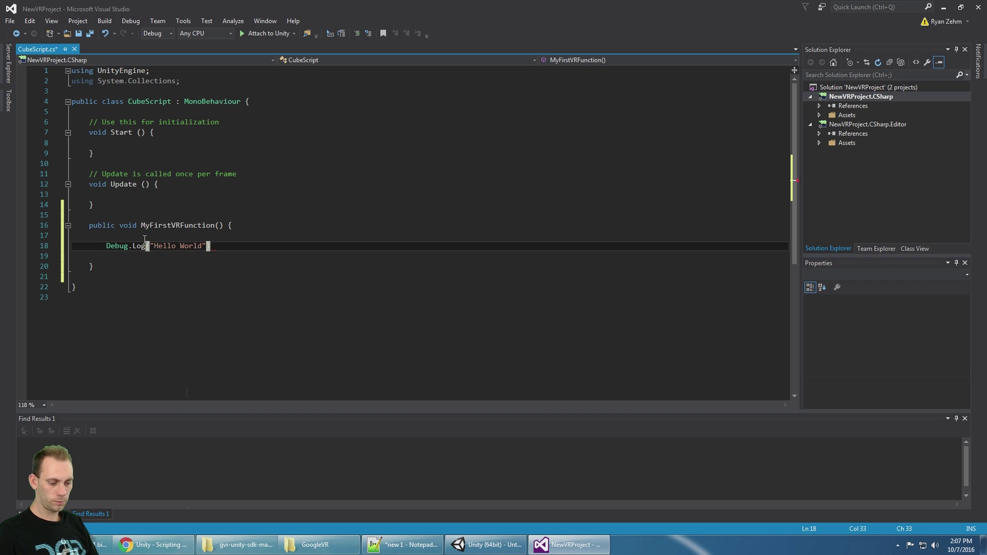
click(269, 284)
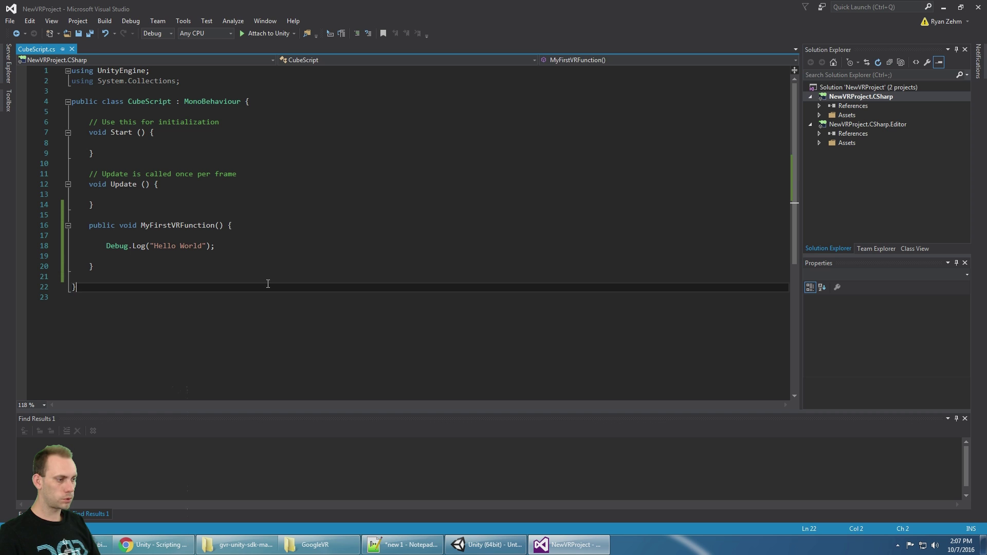
Switch to Unity and add a PointerClick event type to the Cube's Event Trigger component.
click(483, 545)
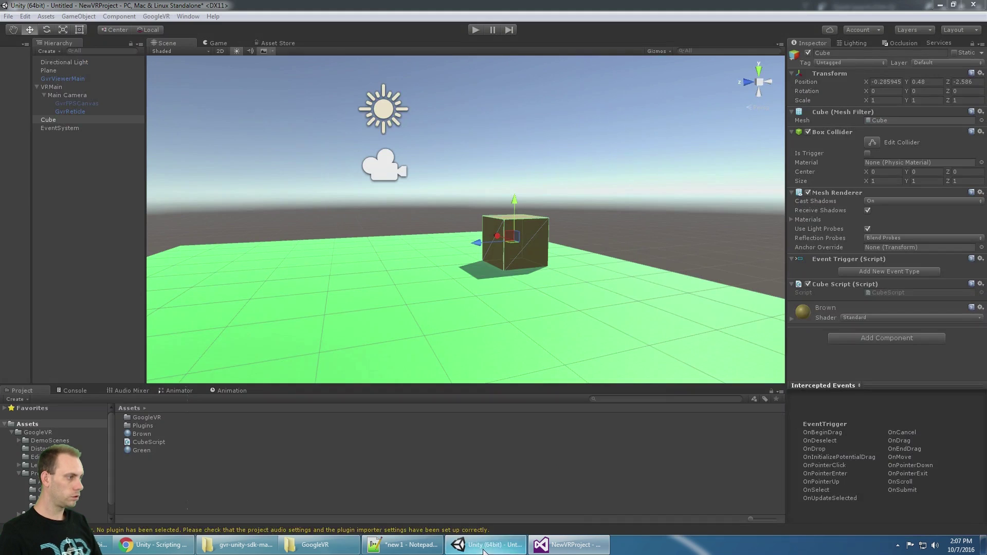
click(854, 271)
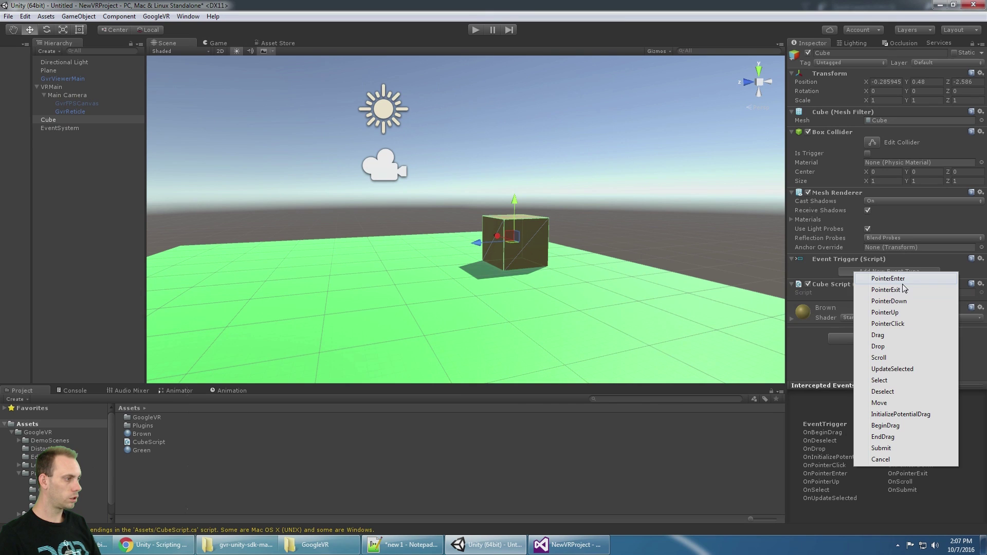
click(907, 326)
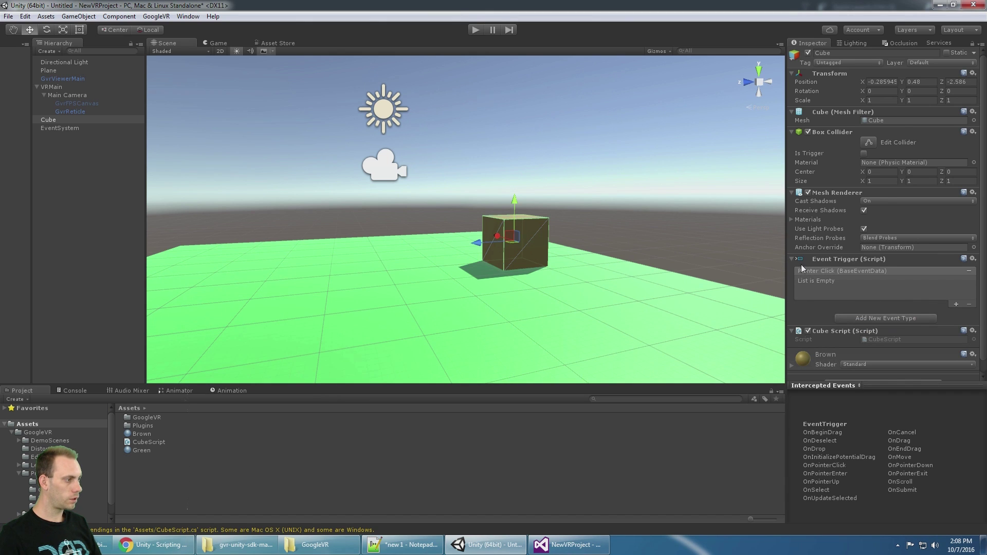
click(881, 317)
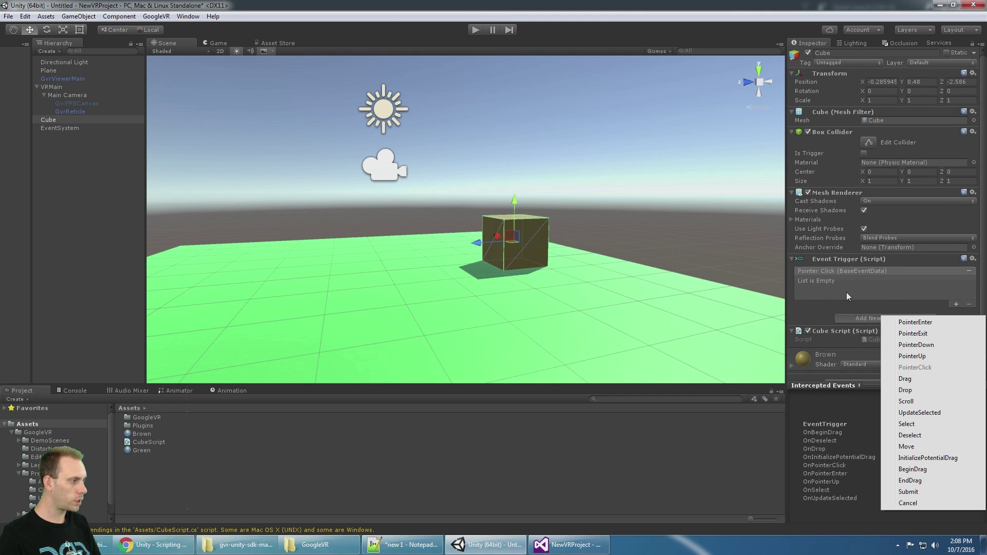
click(810, 307)
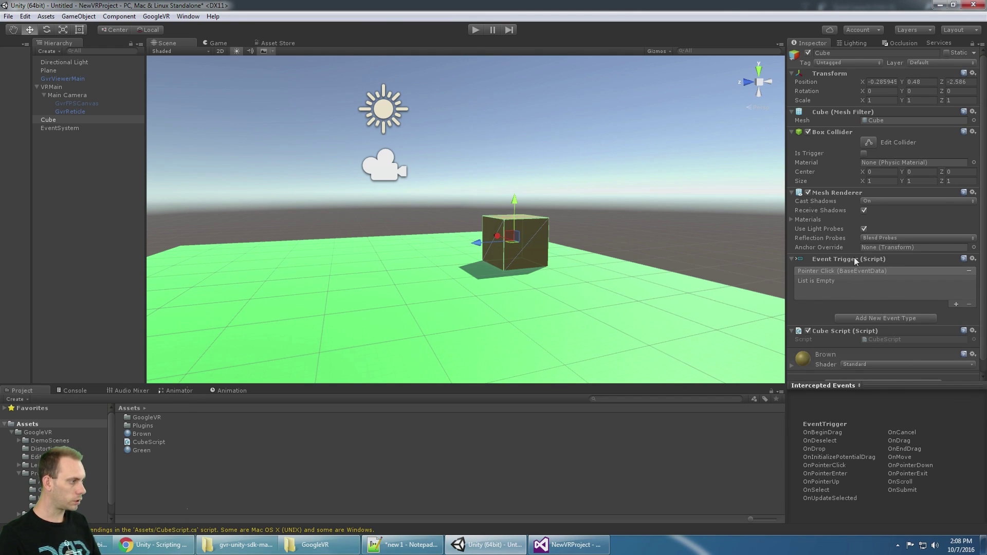
Add an entry to the PointerClick event with Cube as its object and CubeScript's MyFirstVRFunction() as its function.
click(955, 304)
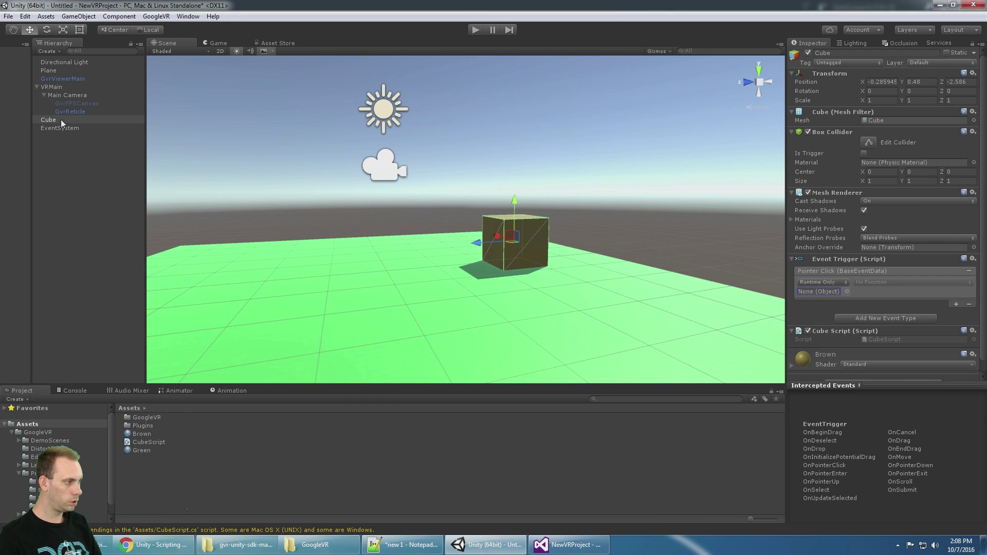
drag(53, 121, 828, 297)
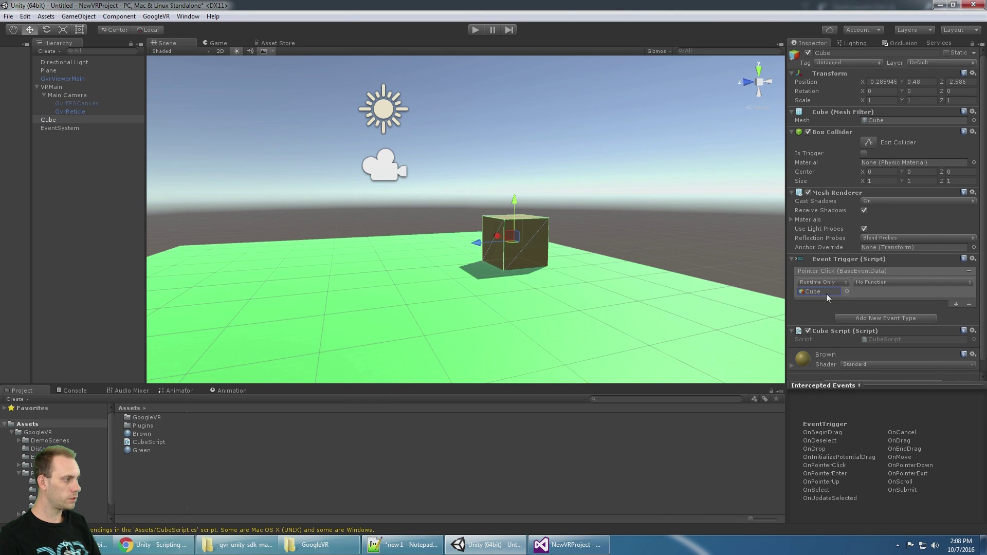
click(886, 283)
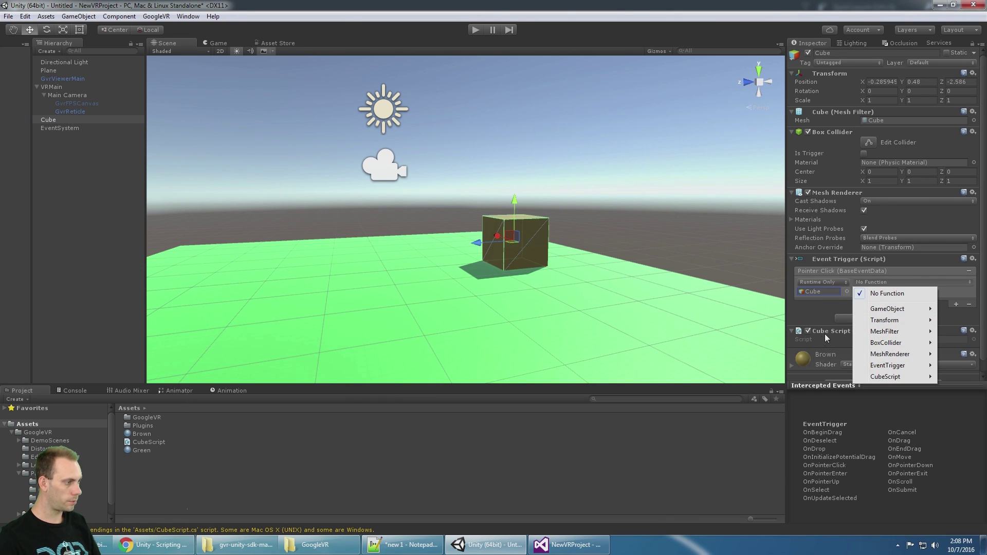
mouse_move(902, 380)
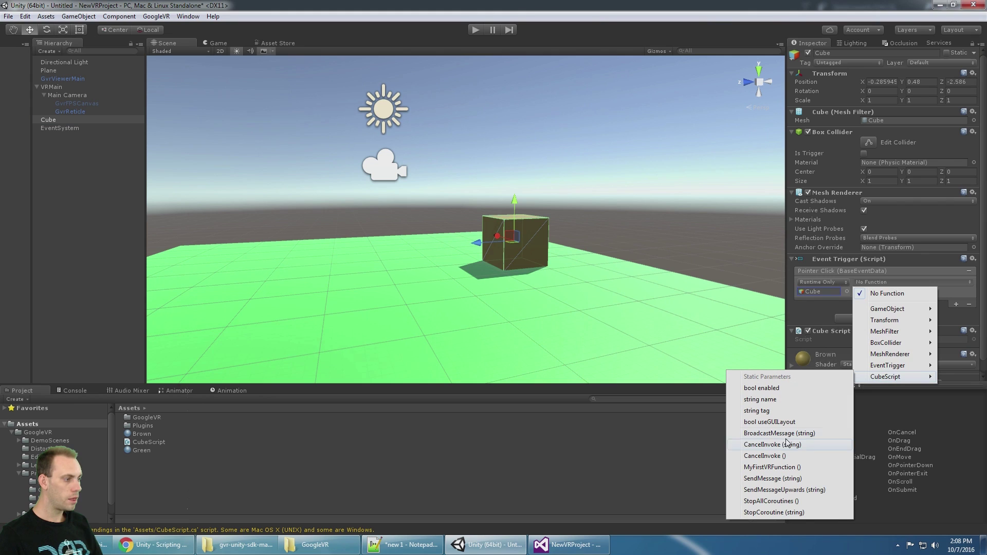
click(770, 467)
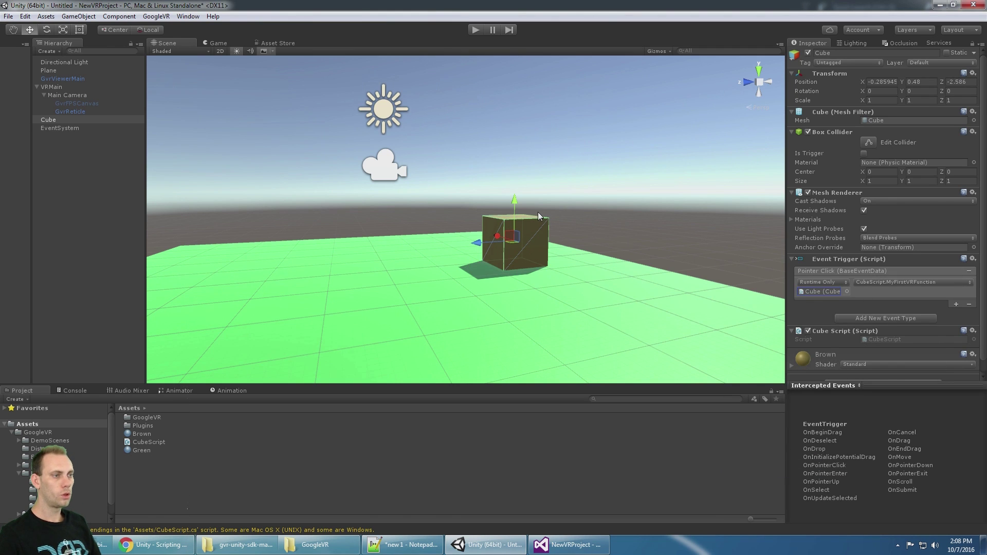
Start saving the scene, and create and open a new folder named Scenes inside the project's Assets folder.
key(ctrl+s)
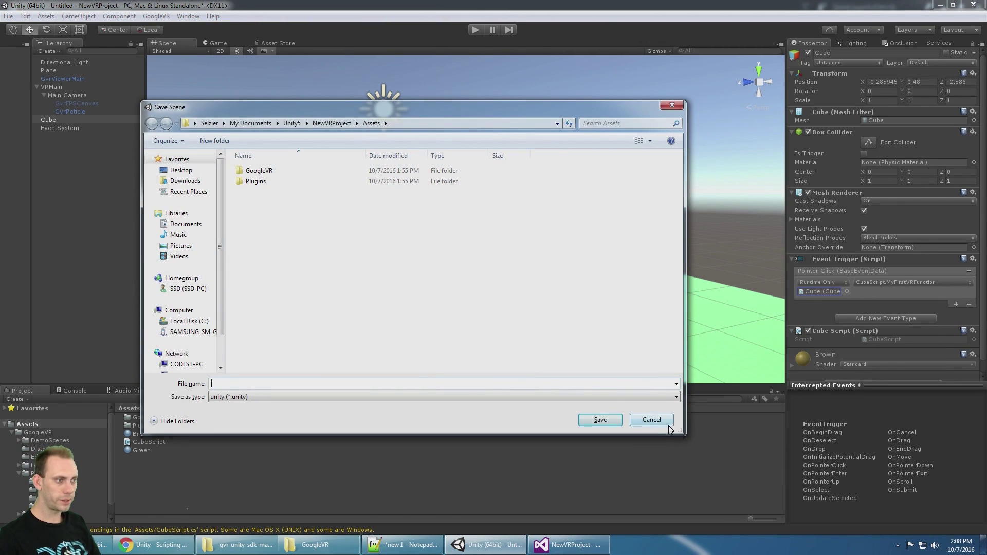
click(292, 123)
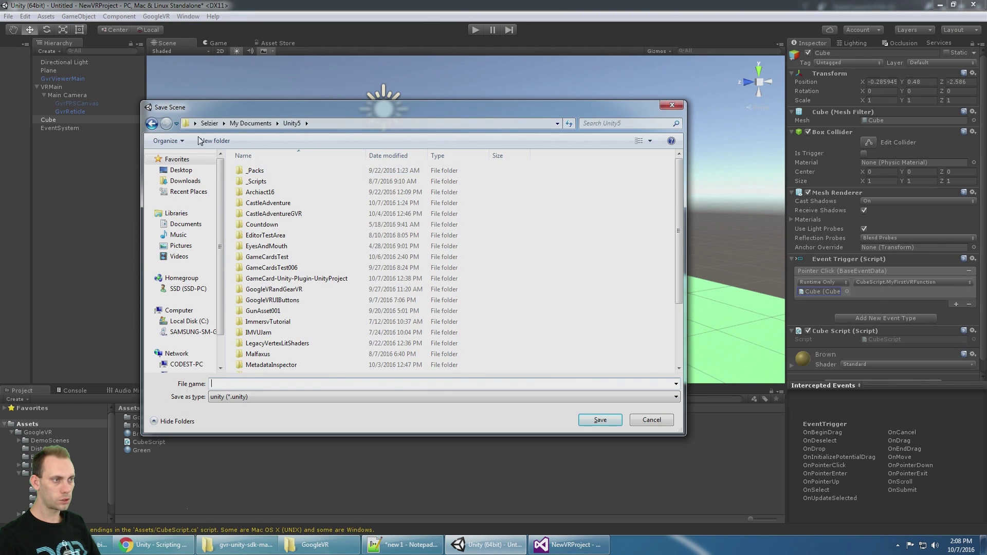
click(149, 124)
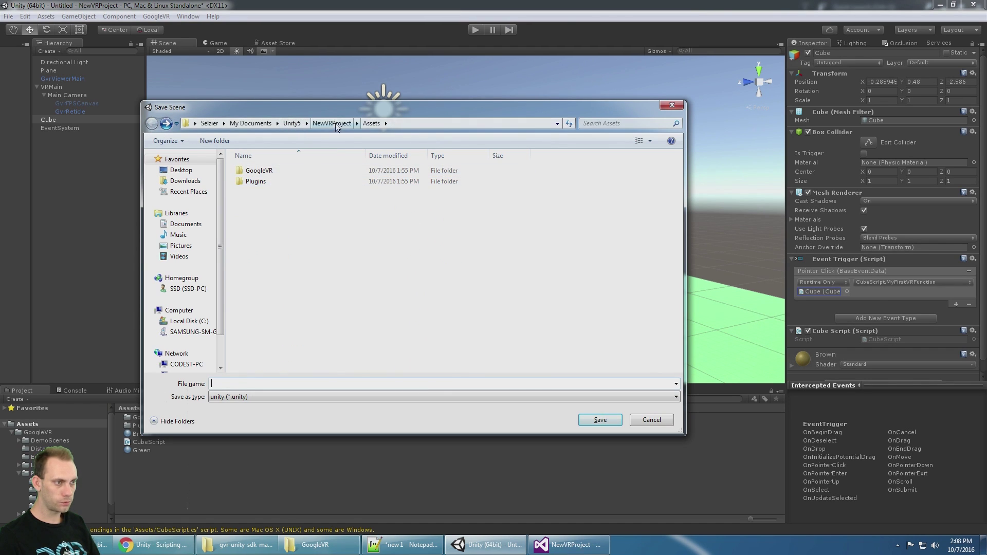
right_click(286, 236)
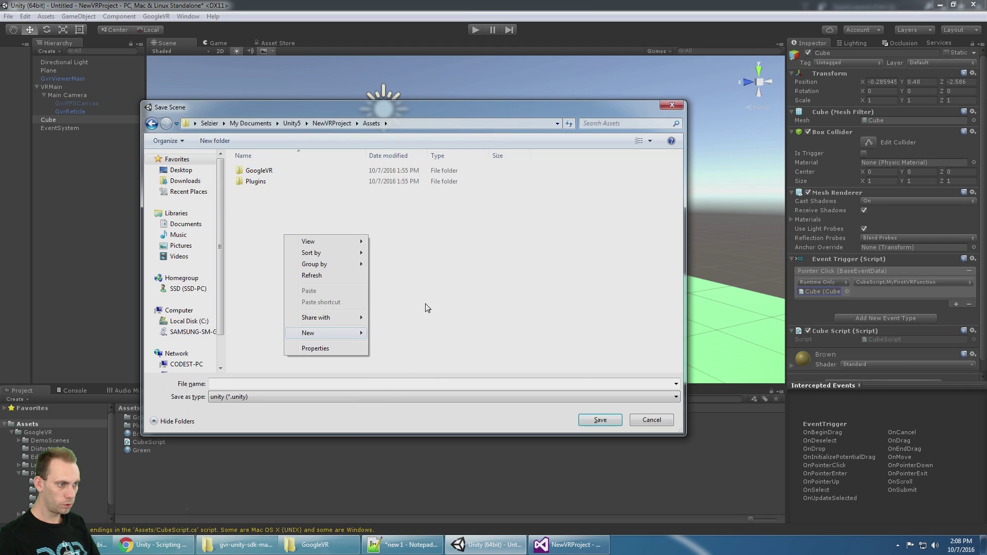
mouse_move(346, 333)
click(403, 333)
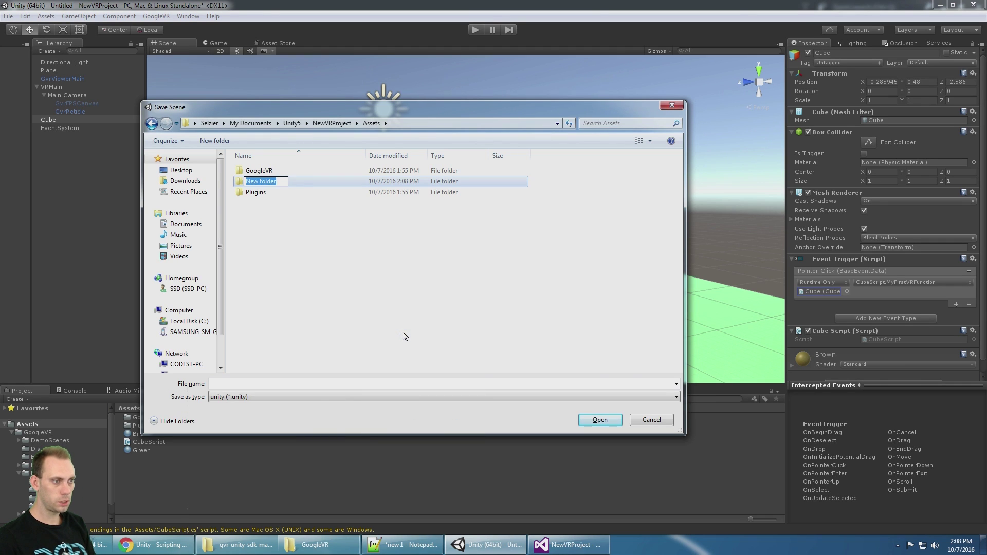
text(Scenees)
key(Return)
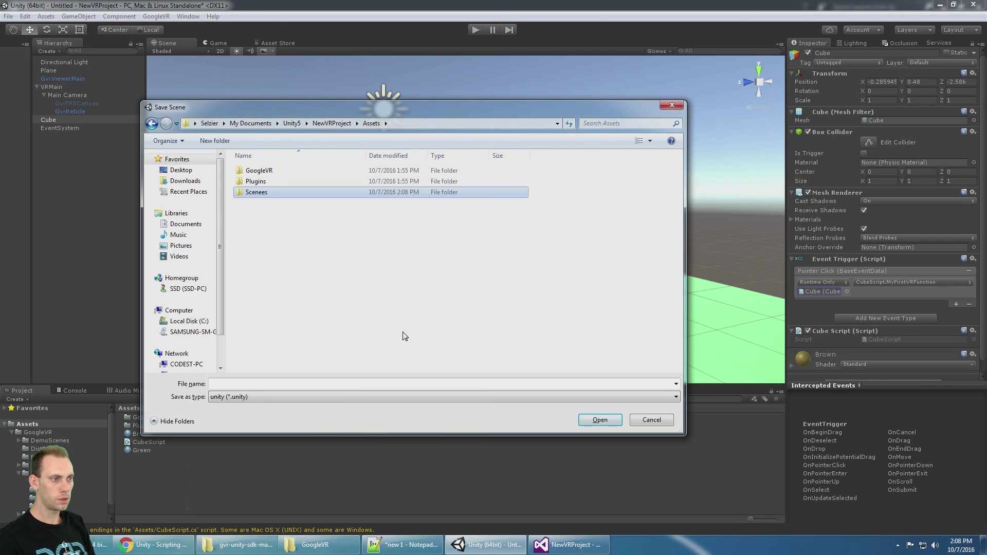
key(F2)
text(Scenes)
key(Return)
key(Return)
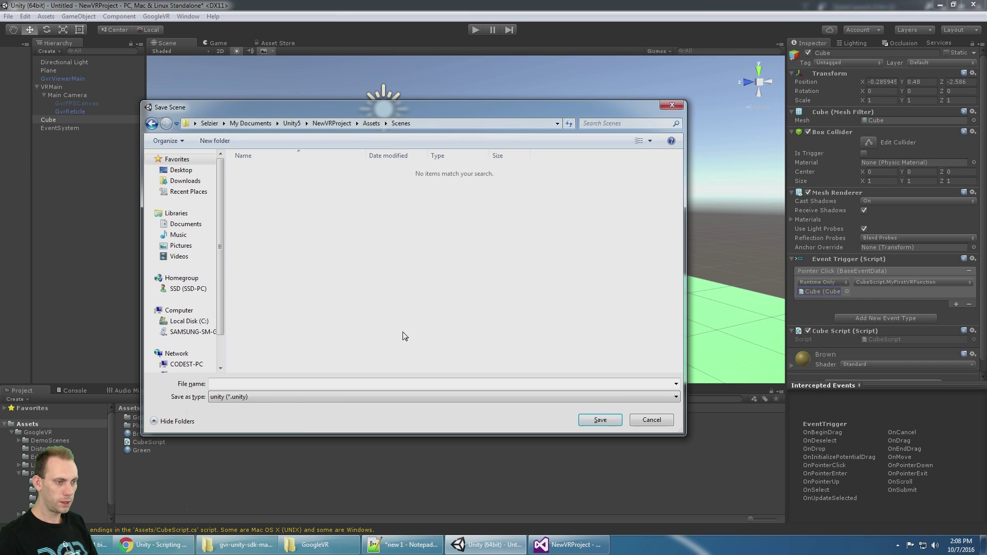
Save the scene as VRScene01 in the Scenes folder.
click(230, 385)
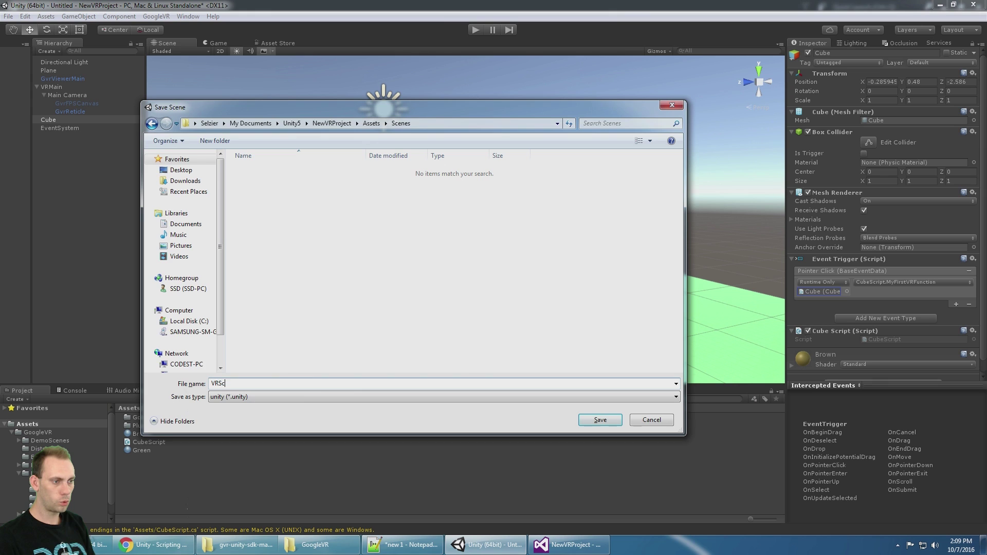
text(VRScene01)
key(Return)
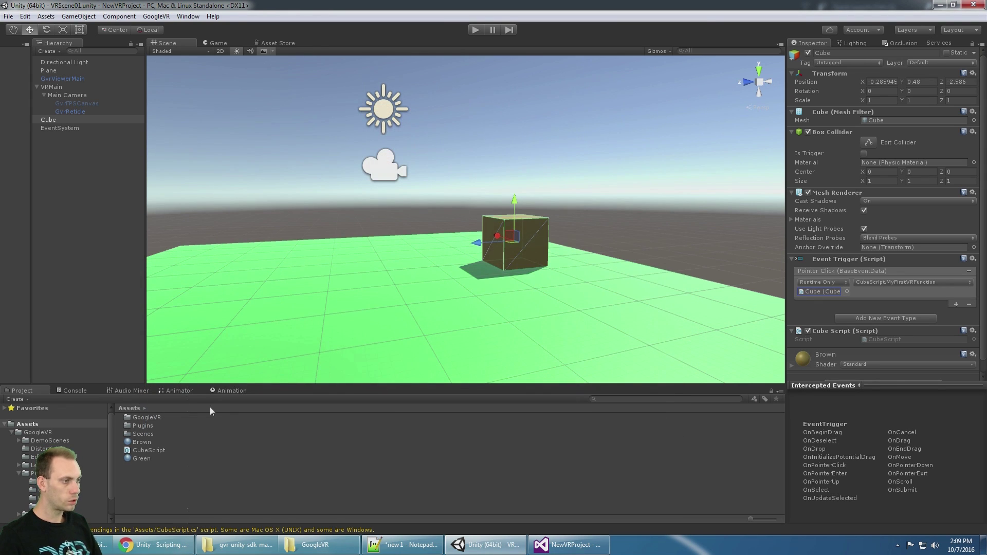
Collapse the GoogleVR folder in the project tree and select the VRScene01 file in the Scenes folder.
click(11, 427)
click(11, 433)
click(34, 449)
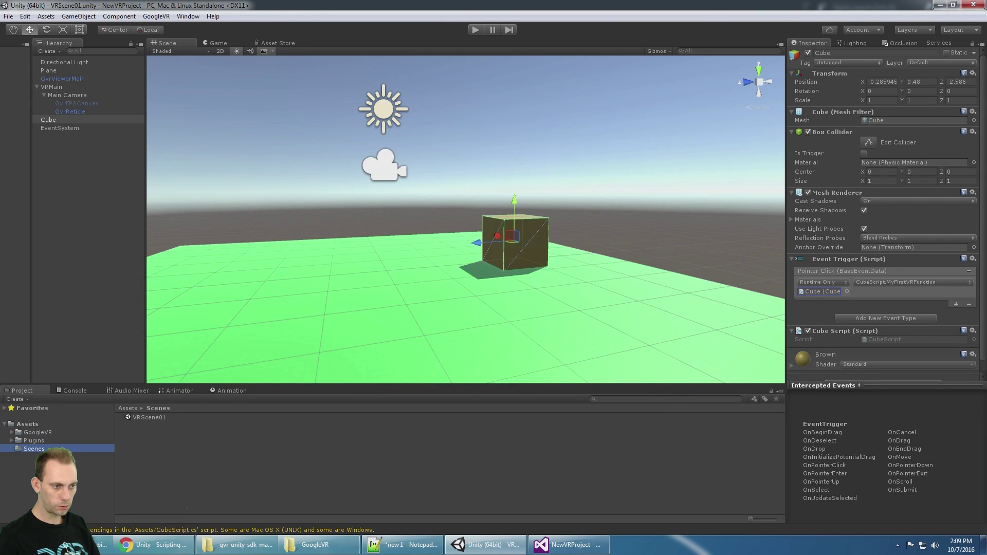
click(152, 418)
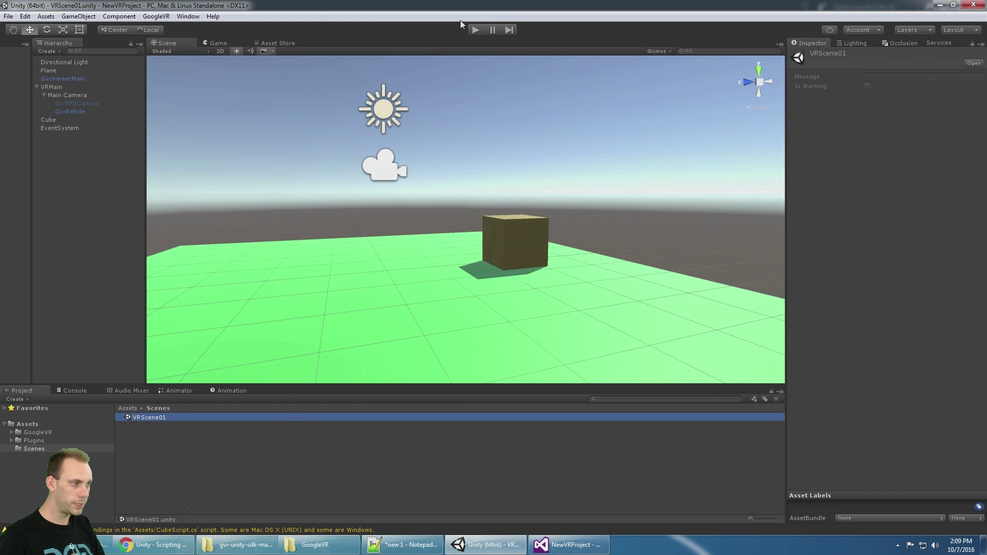
Run the scene and turn the VR camera until the gaze reticle rests on the brown cube.
click(476, 30)
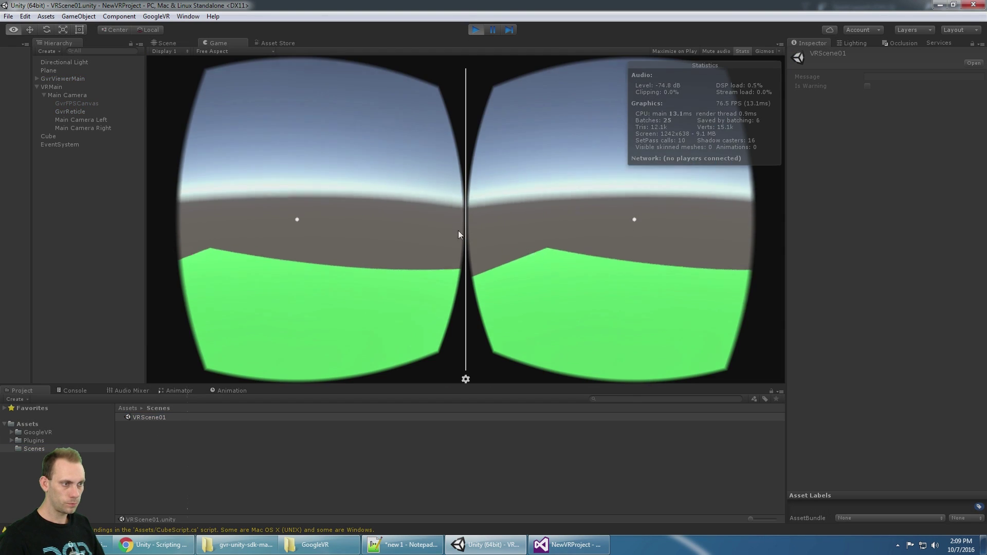
key(alt)
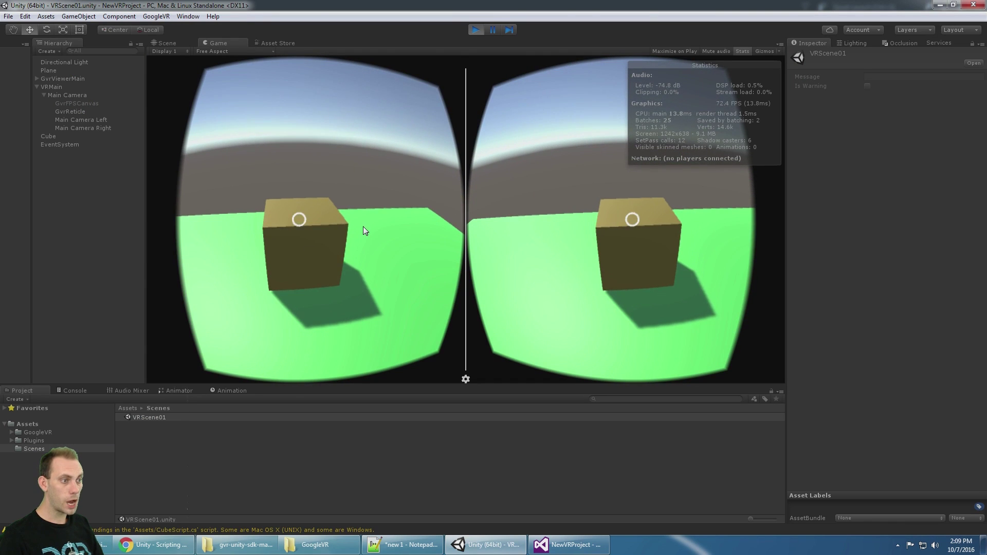
key(alt)
key(alt)
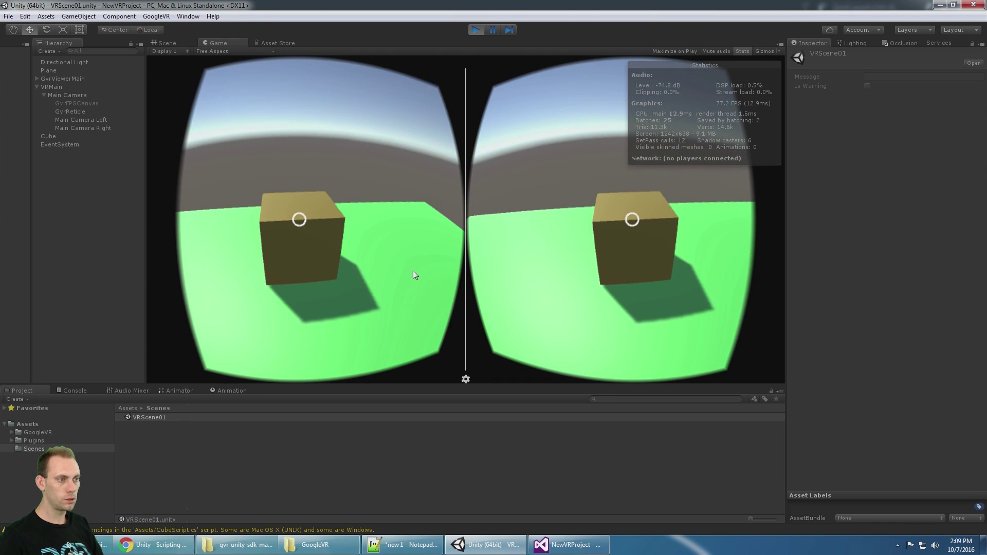
key(alt)
key(alt)
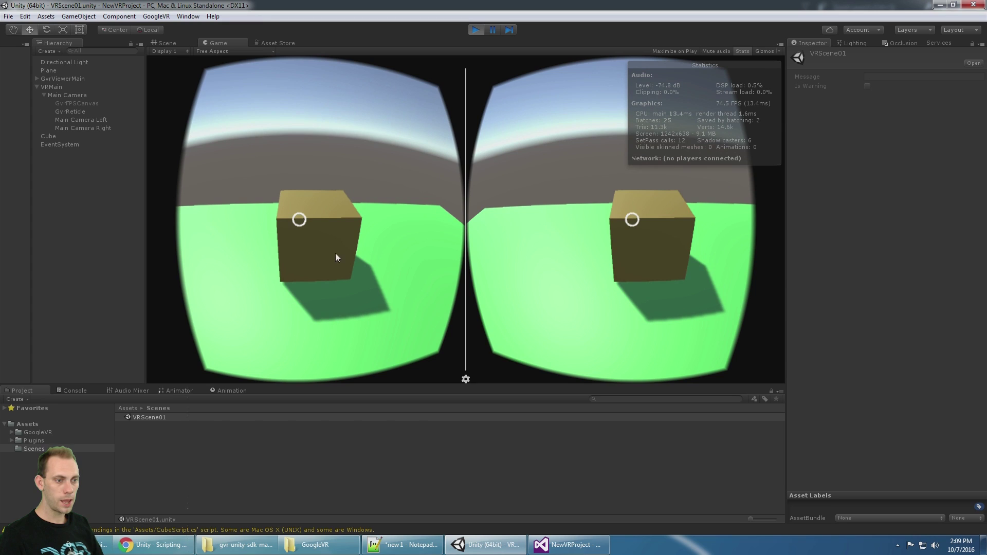
Clear the console, trigger the cube's PointerClick event repeatedly while gazing at it, and stop the running scene.
click(74, 390)
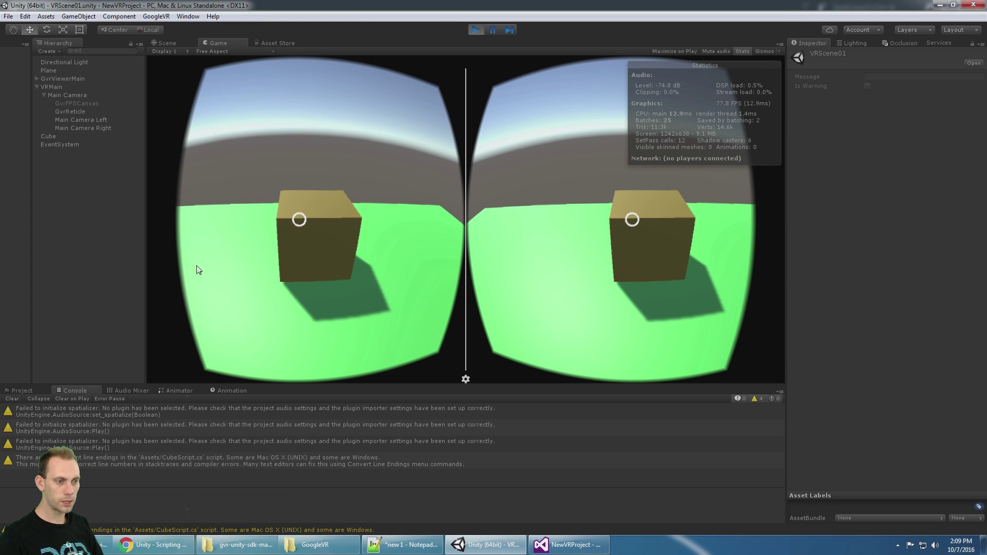
click(12, 398)
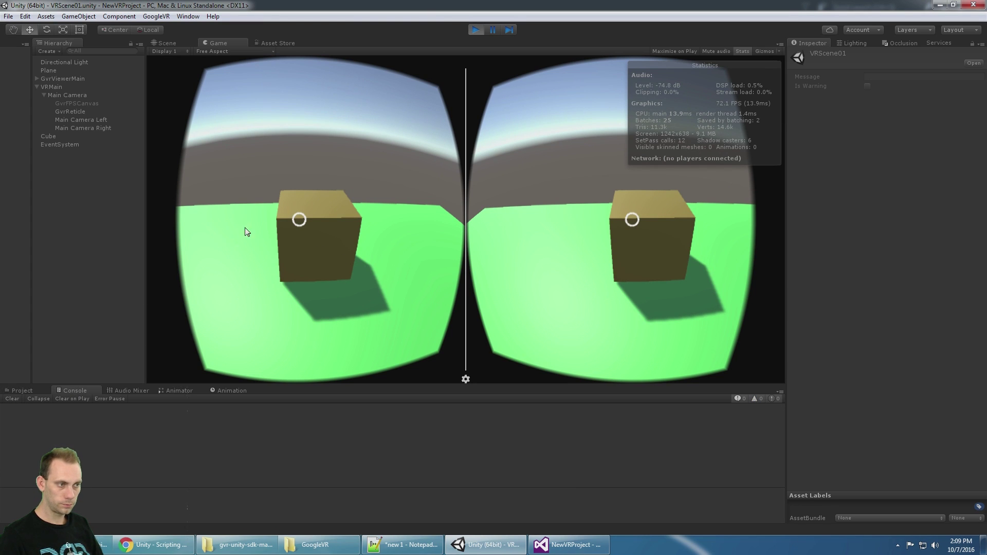
click(301, 272)
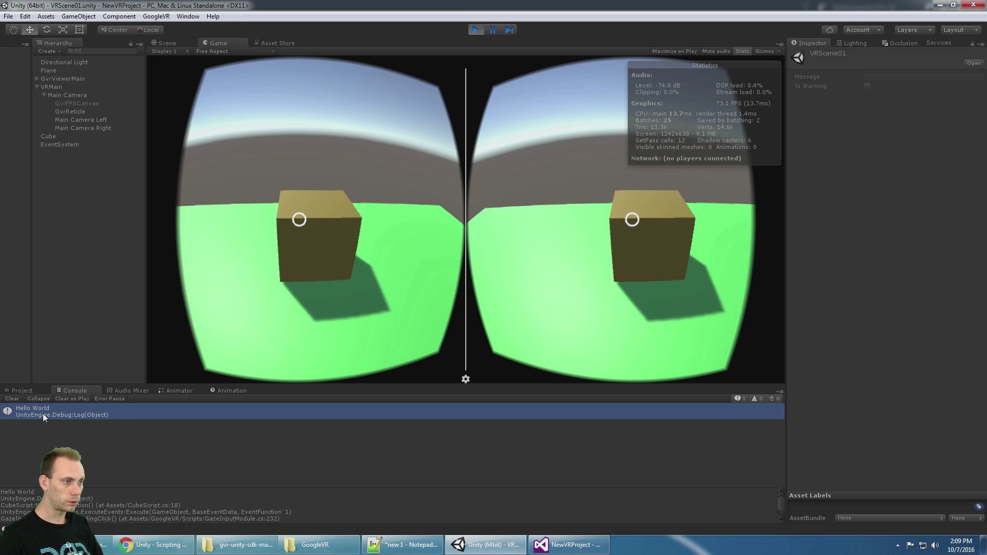
key(alt)
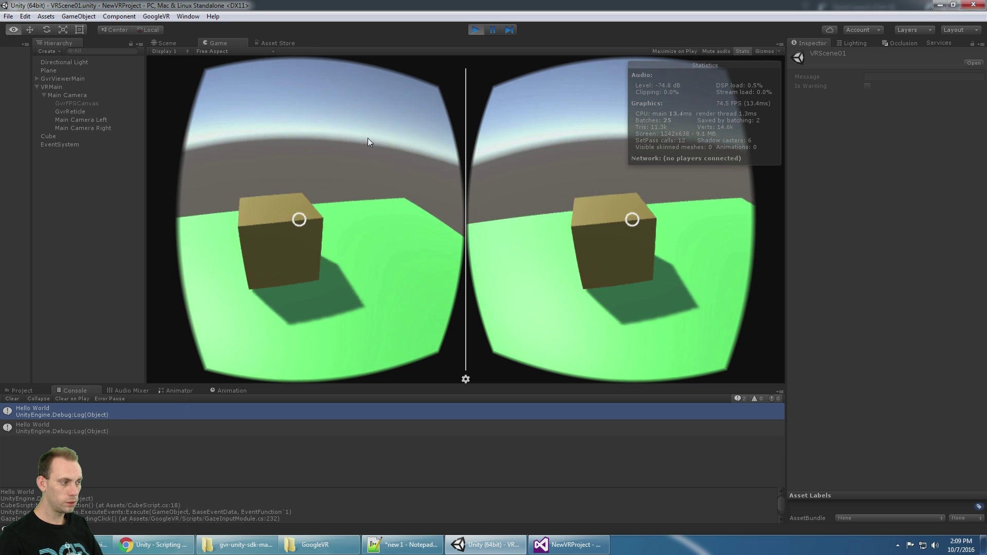
click(341, 148)
click(341, 144)
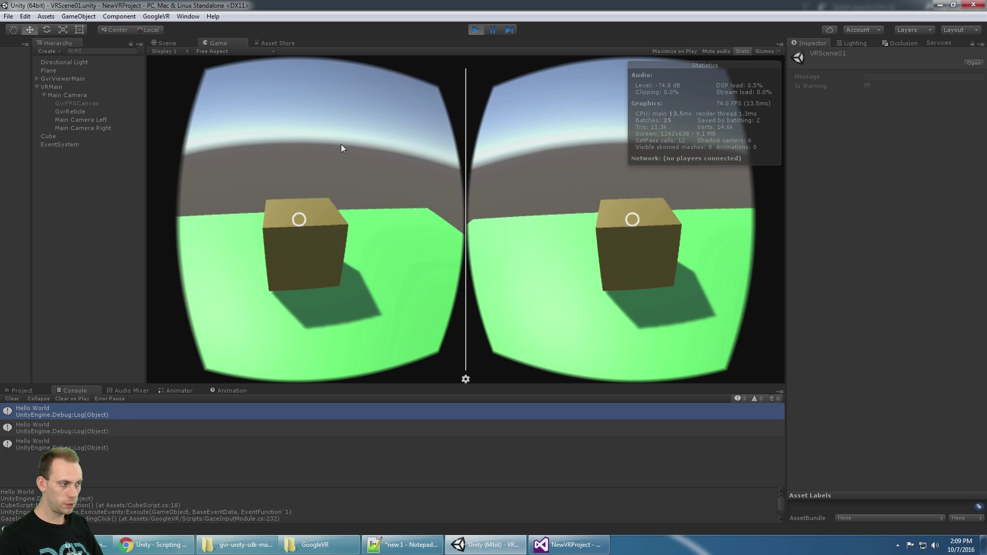
click(341, 144)
click(341, 144)
click(341, 144)
click(341, 144)
key(alt)
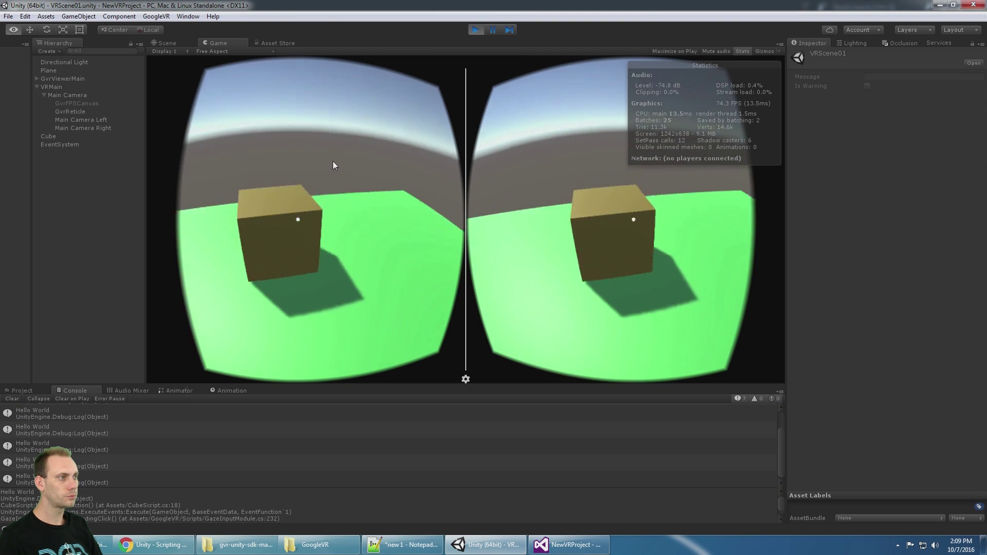
click(476, 29)
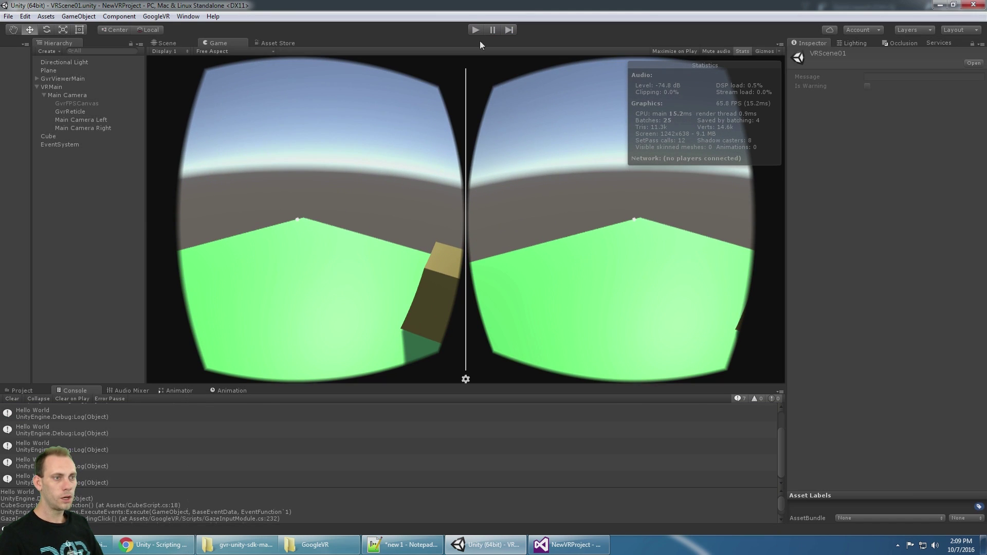
Add a 3D Terrain object to the scene.
right_click(73, 172)
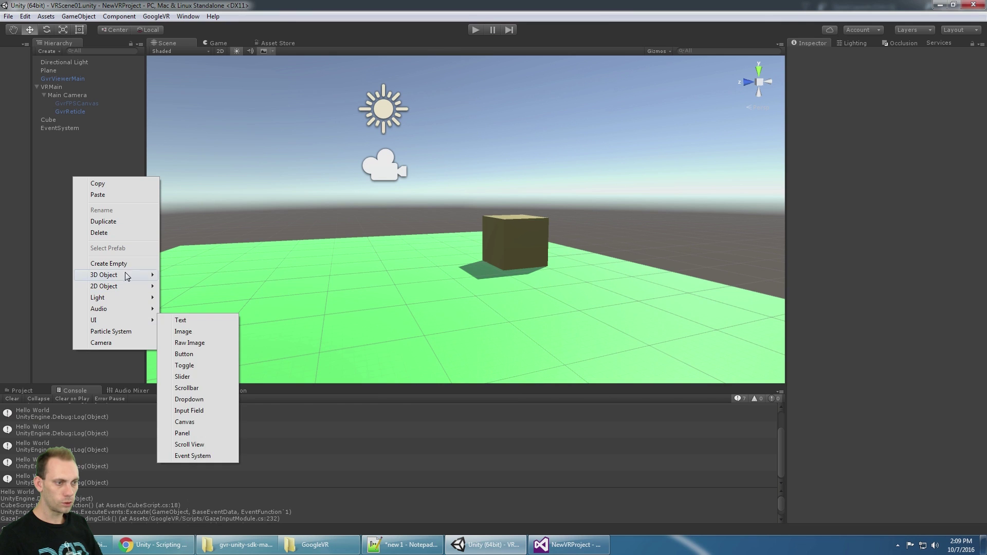
mouse_move(123, 275)
click(202, 358)
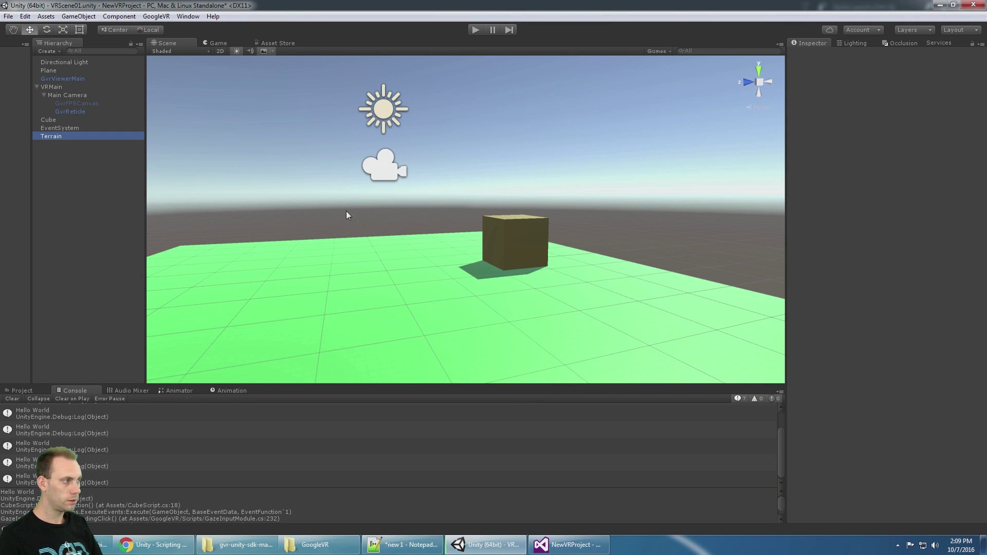
middle_drag(634, 180, 513, 249)
Open the Environment package for import and deselect all of its Editor and Standard Assets contents.
click(39, 18)
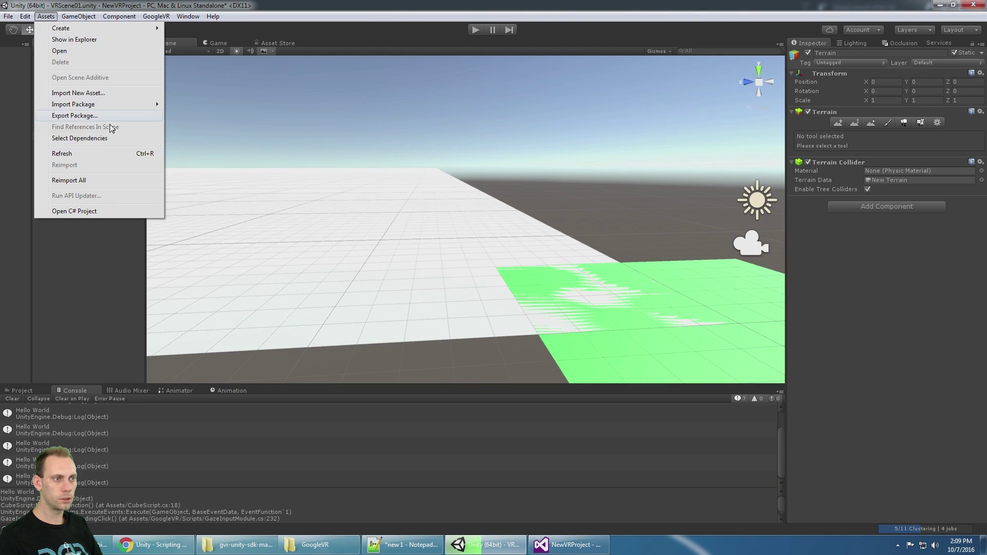
mouse_move(98, 105)
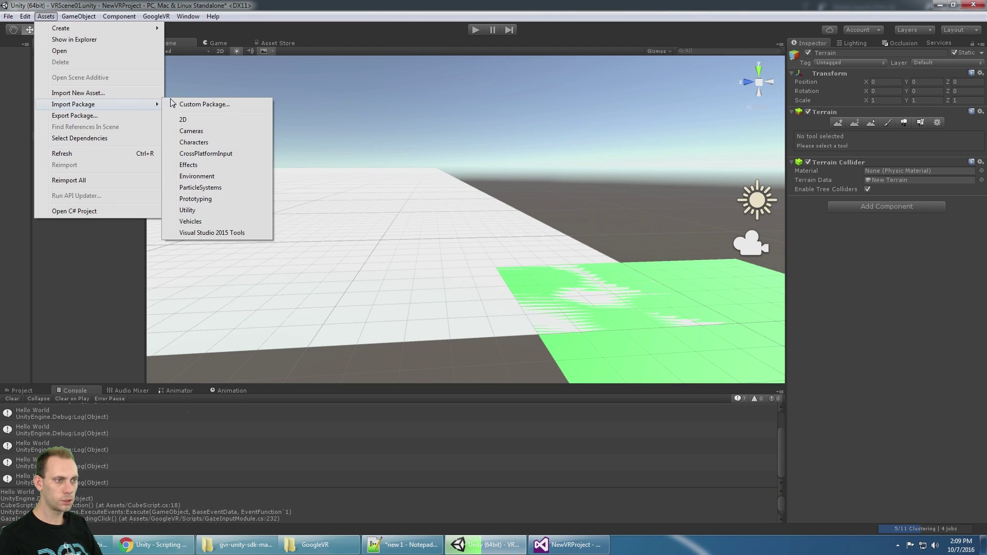
click(214, 176)
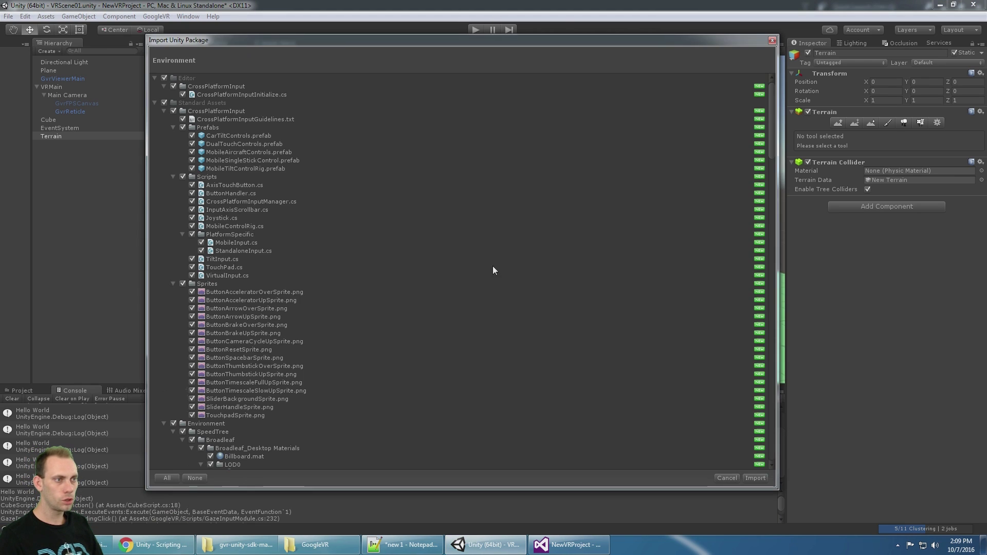
click(164, 78)
click(164, 103)
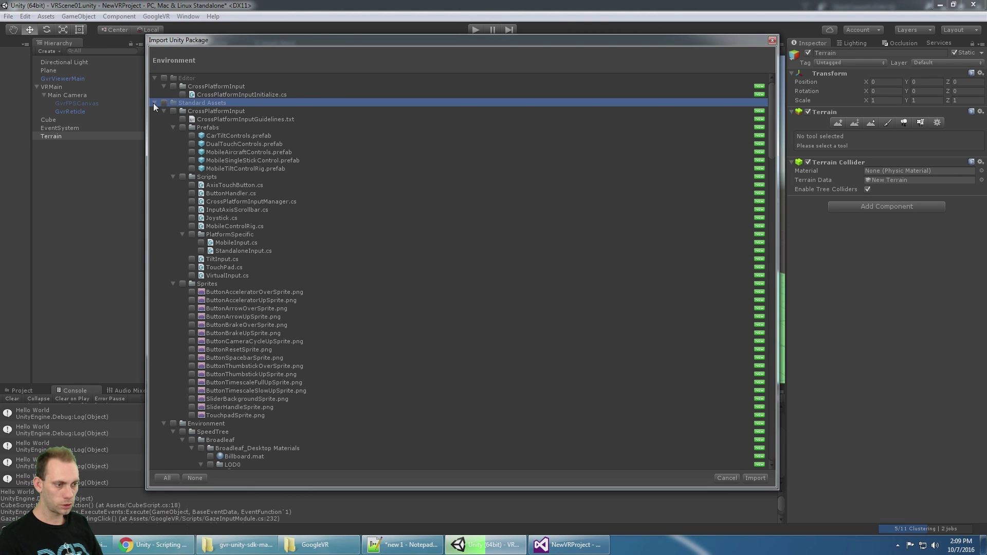
click(154, 102)
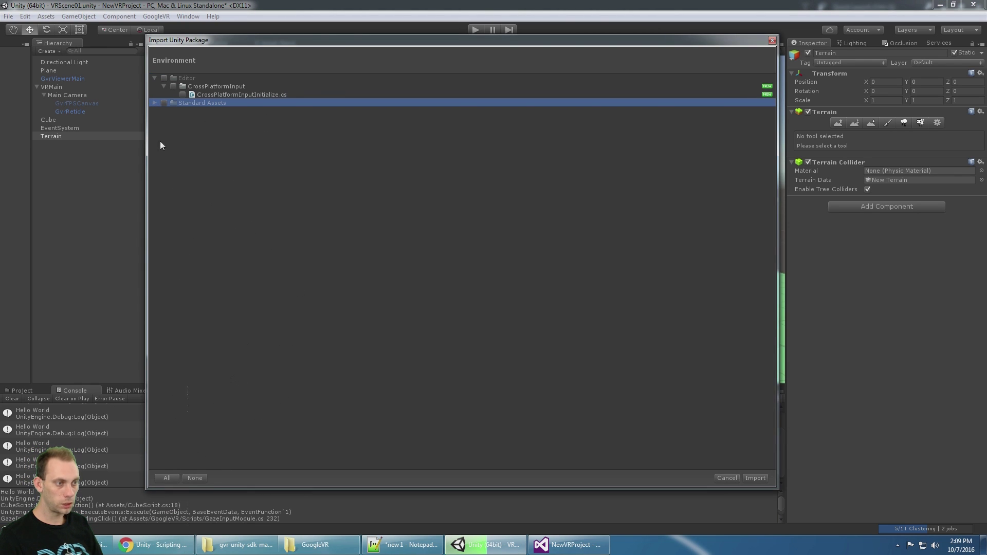
click(155, 103)
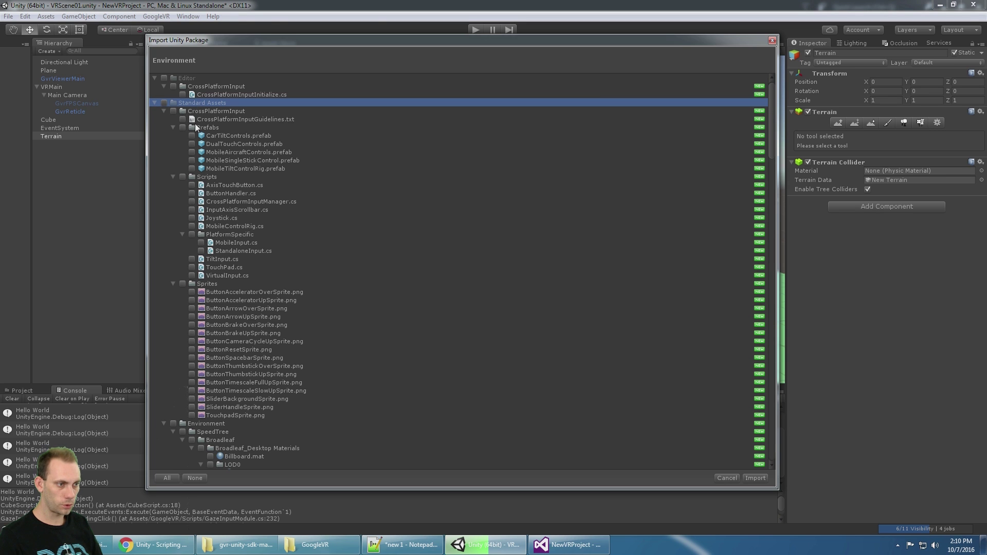
Select only the SurfaceTextures folder under TerrainAssets and import it into the project.
scroll(230, 228, down, 10)
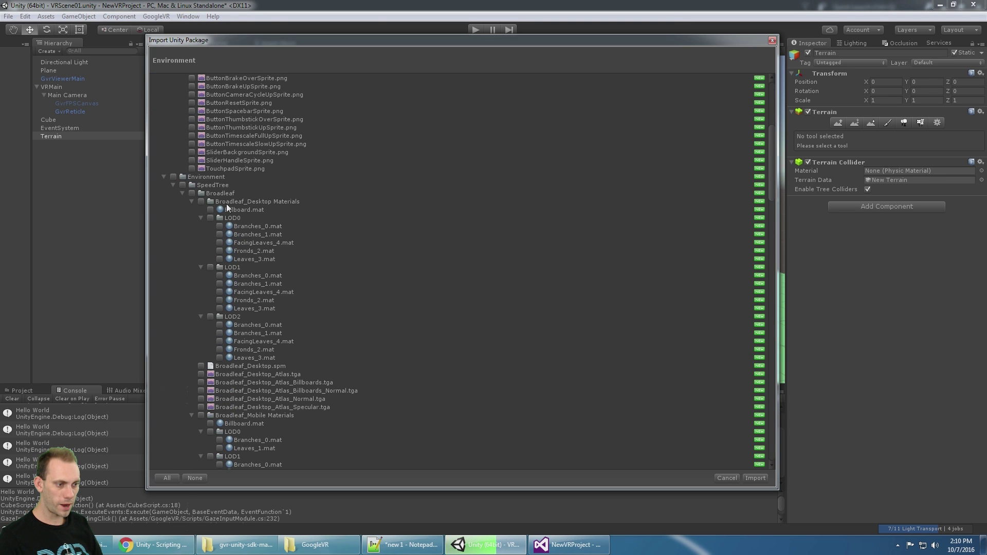
click(220, 177)
scroll(275, 197, down, 6)
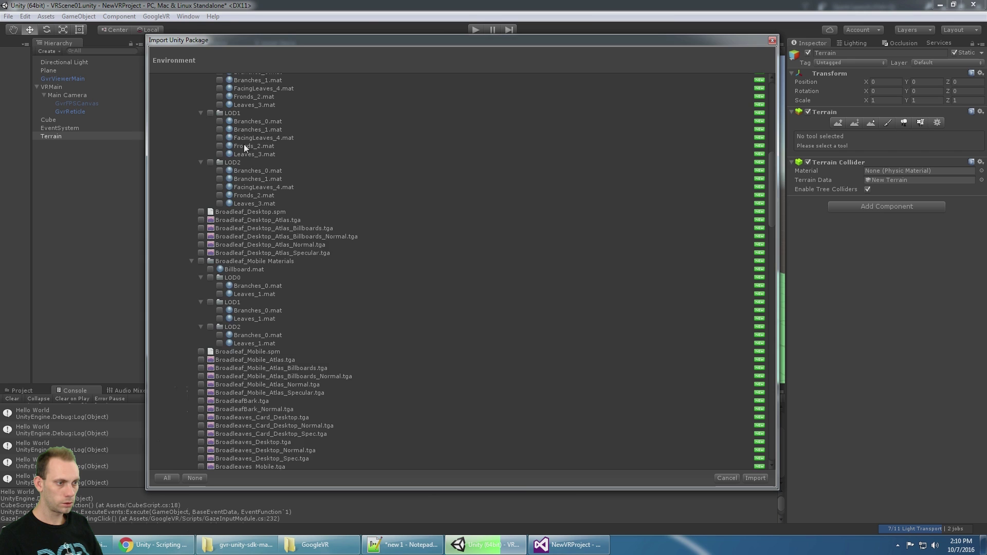
scroll(247, 148, down, 20)
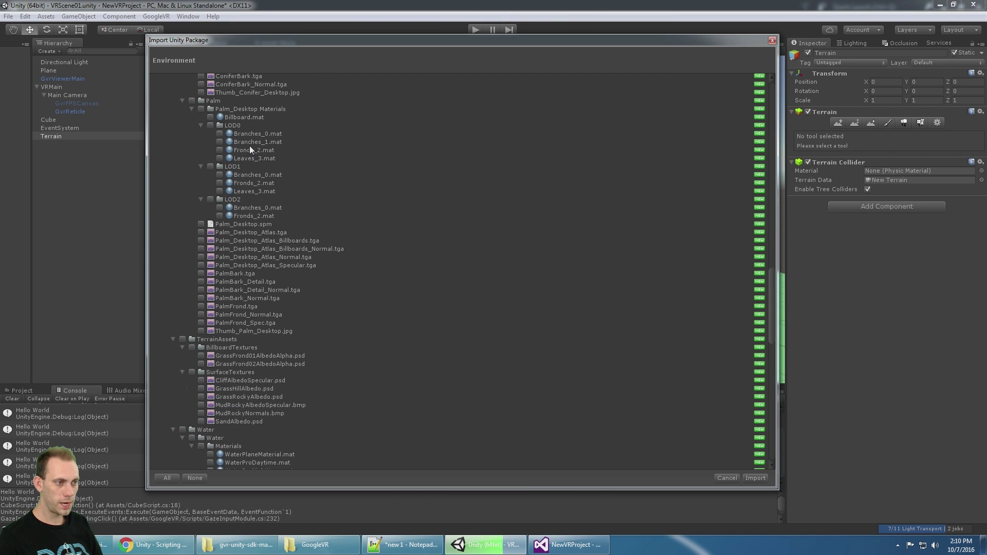
scroll(249, 146, down, 5)
click(230, 216)
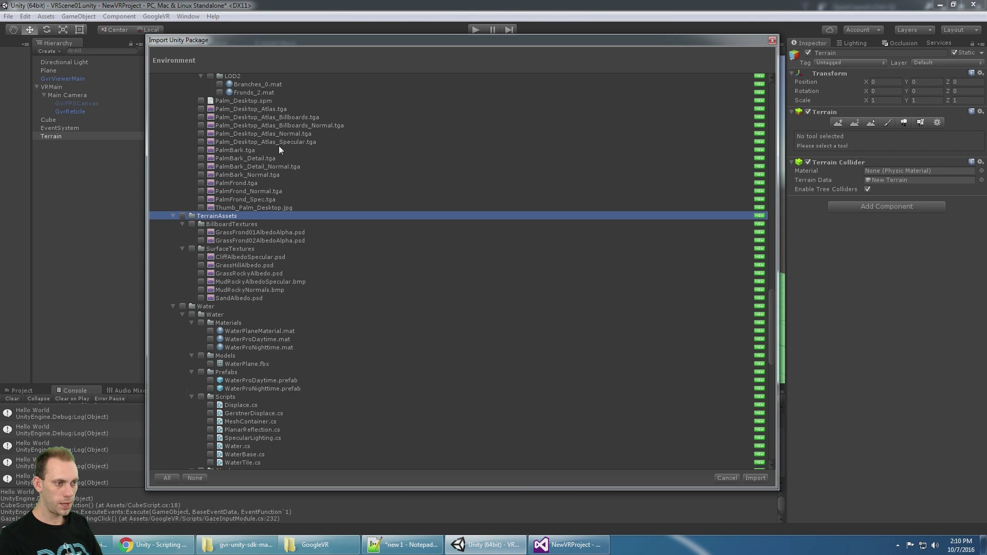
scroll(266, 146, down, 3)
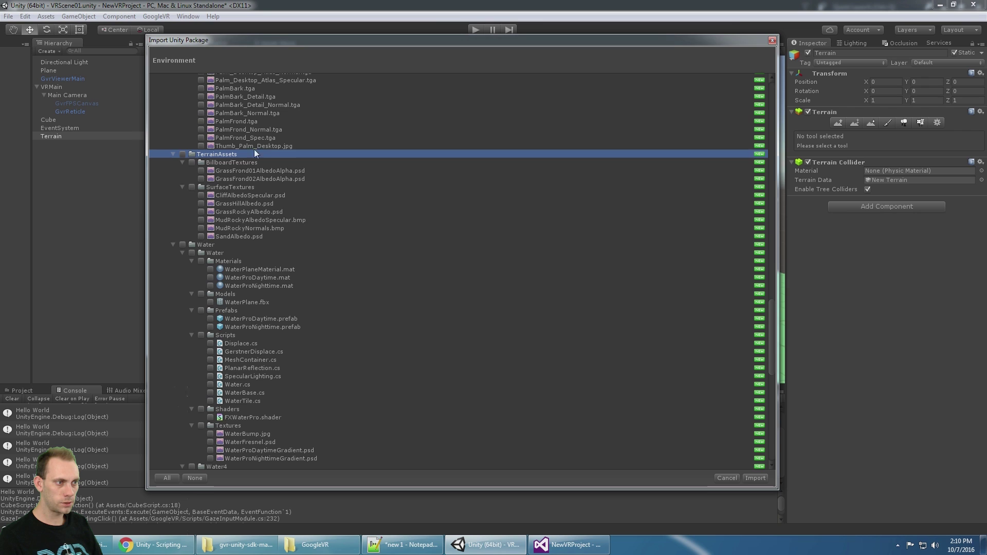
click(201, 189)
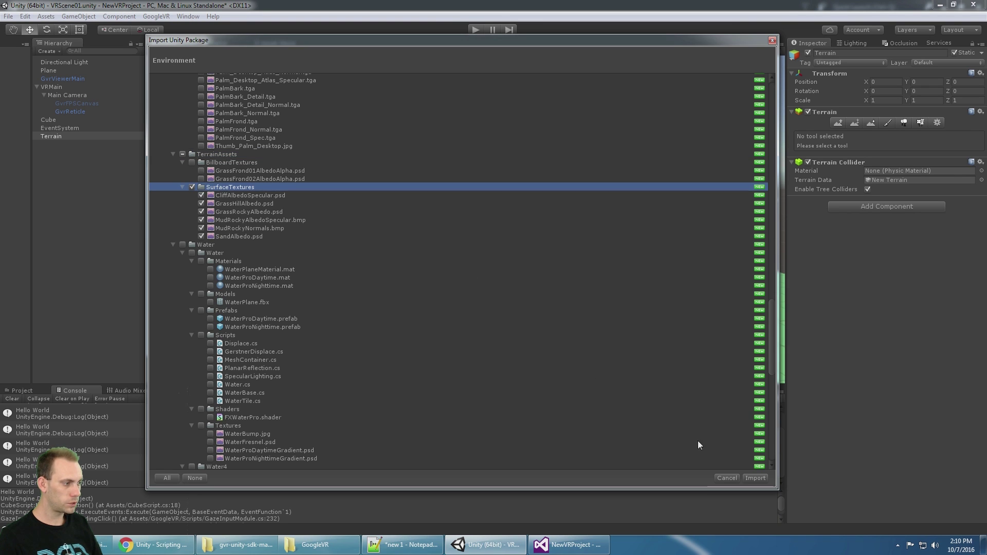
click(755, 478)
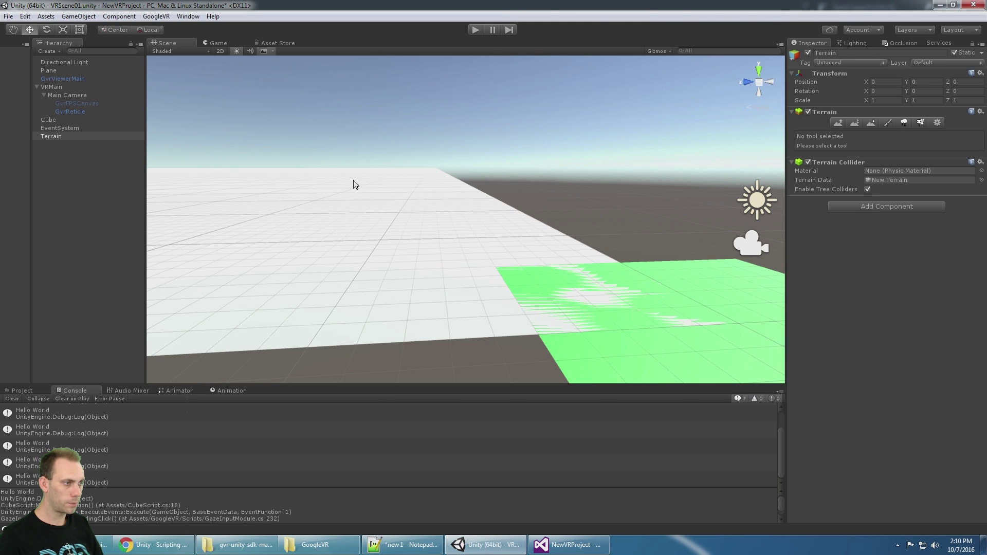
Add GrassHillAlbedo as the terrain's paint texture, keeping the tile size at 15 by 15.
middle_drag(355, 183, 460, 208)
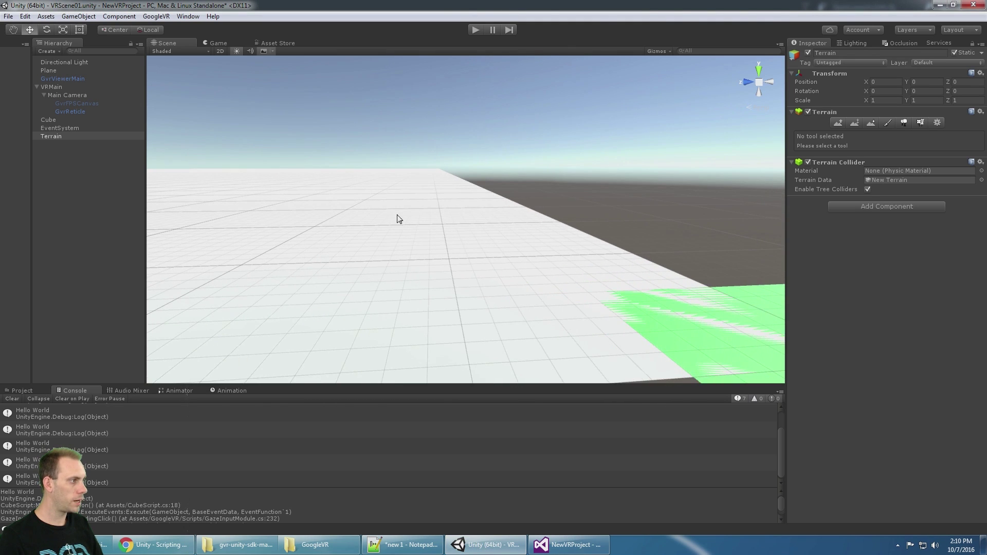
click(905, 123)
click(936, 124)
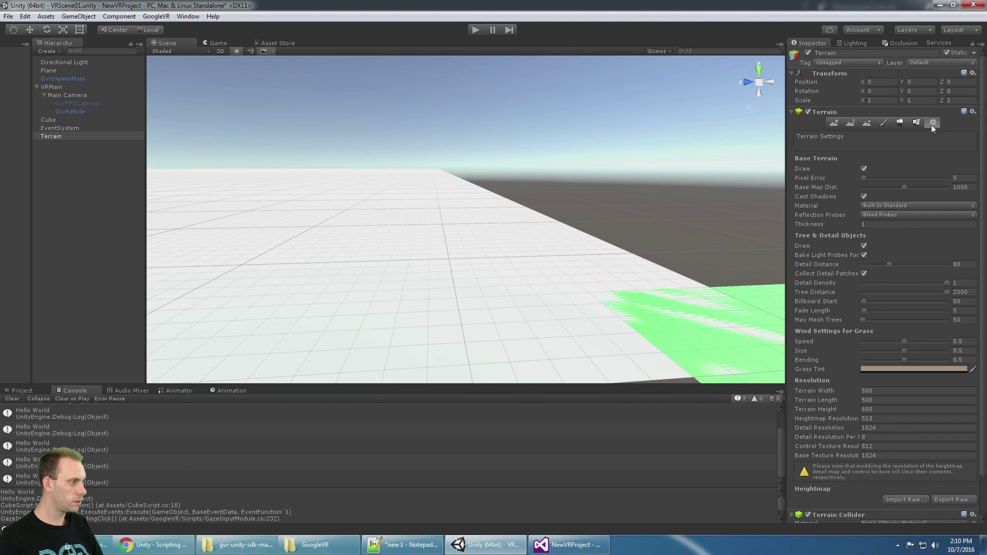
click(884, 123)
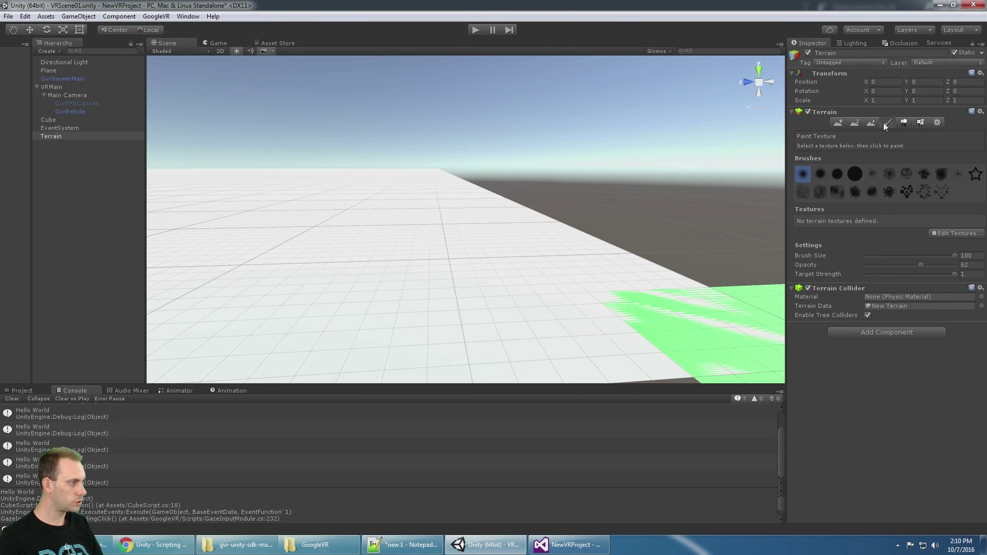
click(949, 232)
click(929, 236)
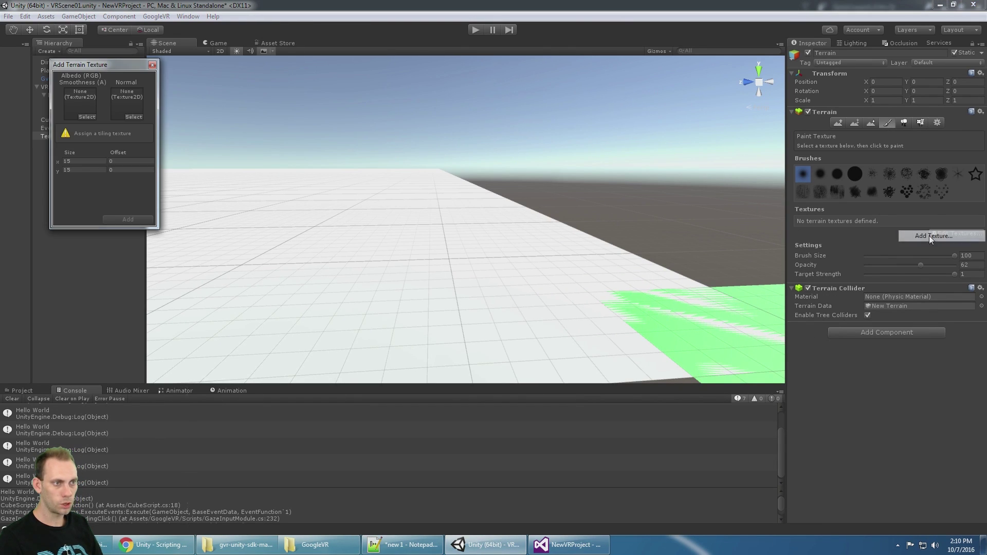
click(87, 118)
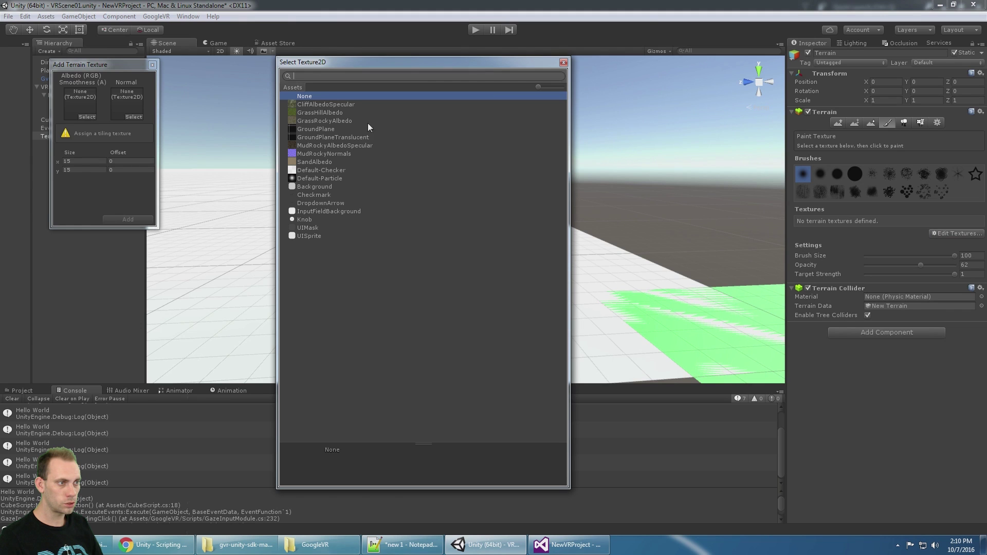
click(345, 112)
double_click(337, 112)
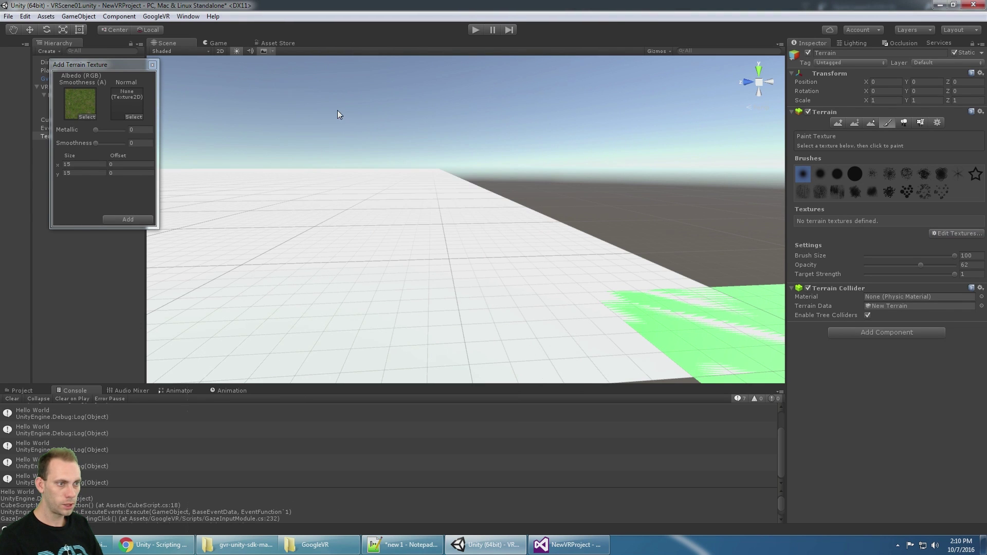
click(129, 218)
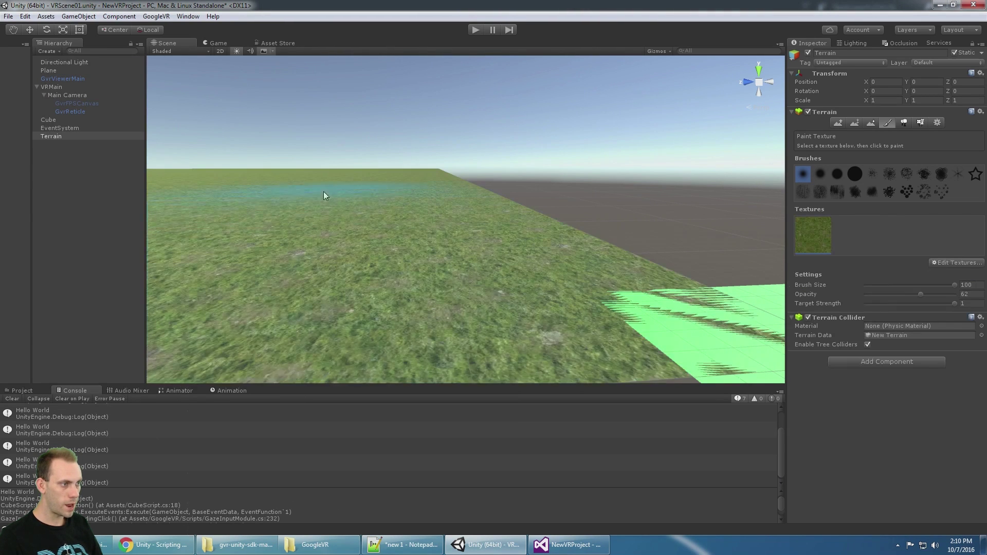
Raise a tall hill near the terrain's edge with a round Raise / Lower Terrain brush at size 100 and opacity 62.
scroll(458, 206, down, 10)
middle_drag(318, 216, 343, 283)
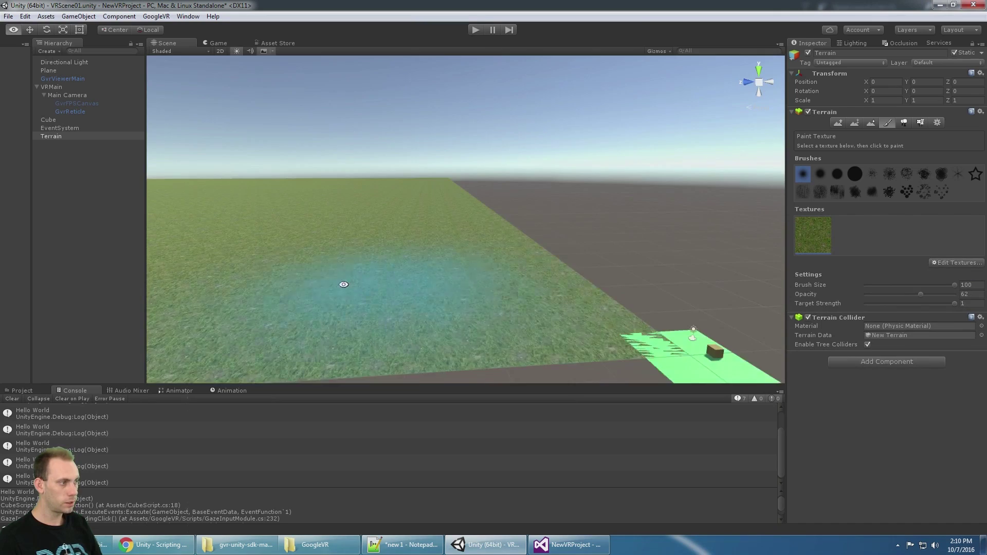
right_drag(342, 283, 406, 308)
mouse_move(406, 278)
middle_down()
mouse_move(551, 265)
mouse_move(632, 206)
mouse_move(685, 199)
middle_up()
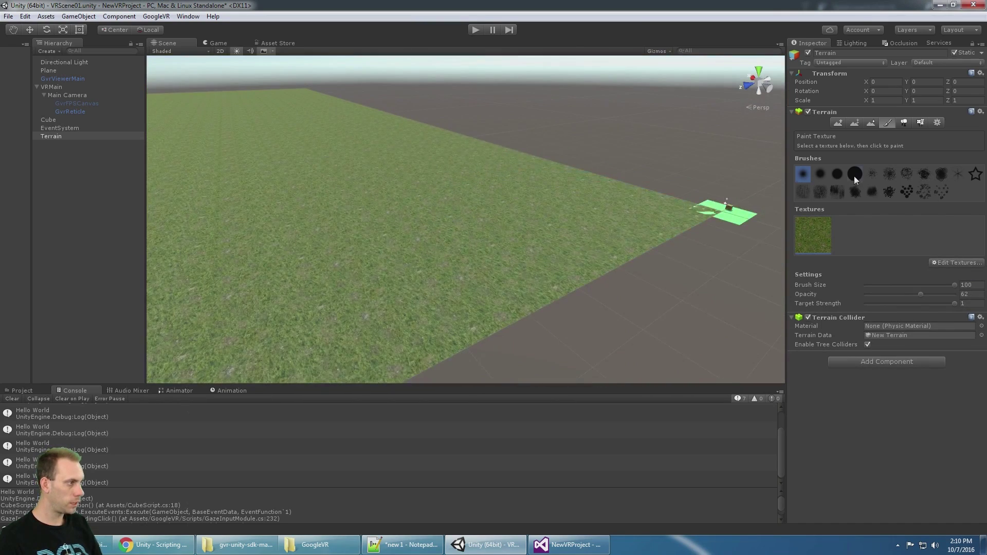
click(838, 122)
right_drag(474, 172, 340, 241)
middle_drag(341, 242, 494, 239)
drag(430, 181, 326, 187)
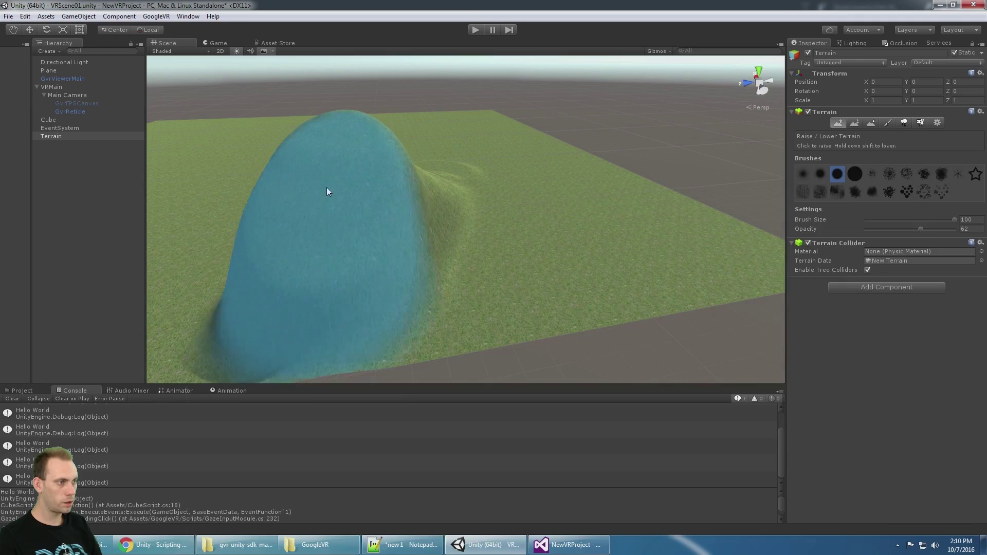
Raise further hills and a curved ridge around the terrain, leaving a flat area between them.
middle_drag(326, 187, 591, 174)
drag(411, 180, 252, 195)
middle_drag(443, 139, 501, 262)
mouse_move(501, 264)
alt+mouse_down()
mouse_move(467, 267)
mouse_move(422, 247)
alt+mouse_up()
mouse_move(426, 159)
mouse_down()
mouse_move(563, 146)
mouse_move(679, 200)
mouse_up()
mouse_move(679, 201)
middle_down()
mouse_move(507, 177)
mouse_move(442, 126)
middle_up()
drag(584, 205, 610, 211)
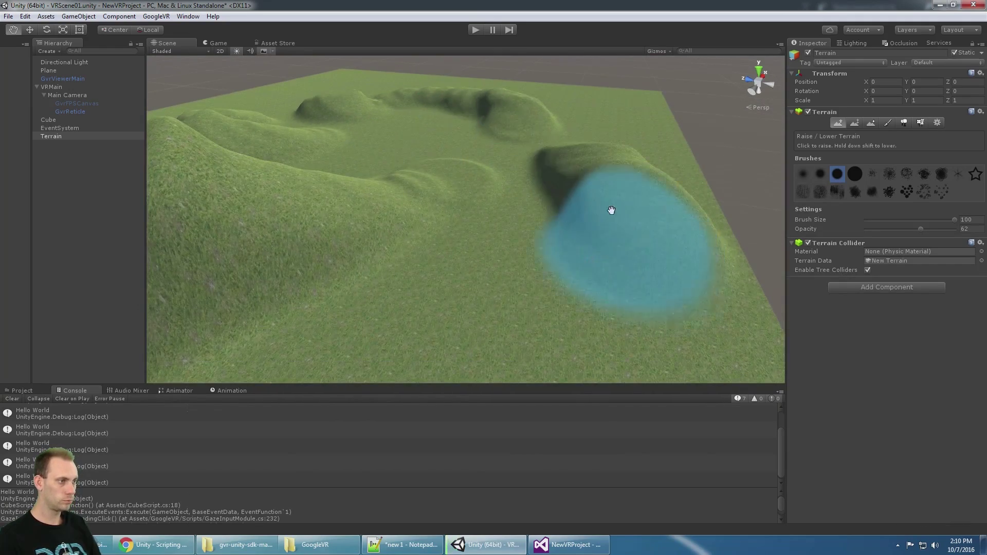
Set the Terrain object's position to X -250 and Z -250.
middle_drag(610, 211, 557, 134)
scroll(514, 170, down, 5)
scroll(469, 207, up, 5)
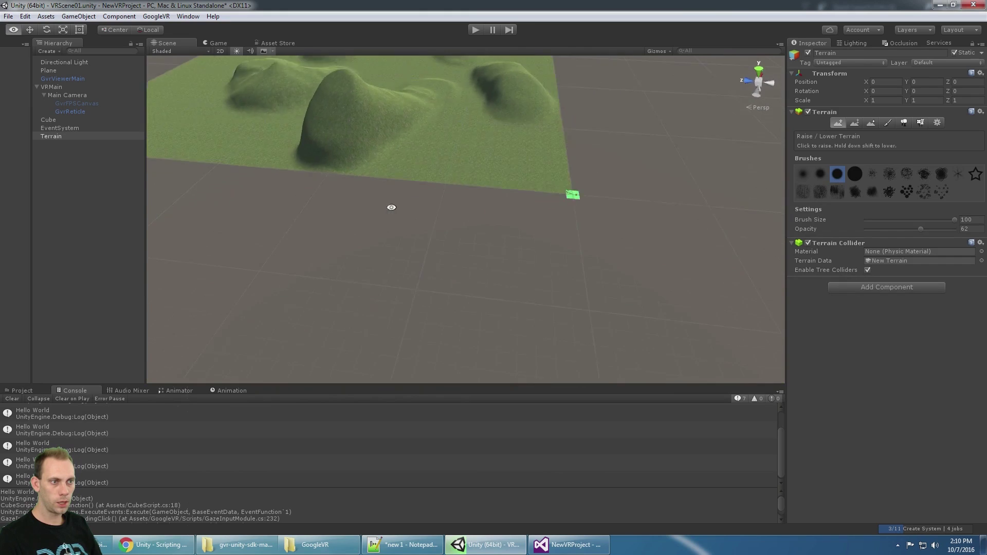
click(53, 128)
click(51, 137)
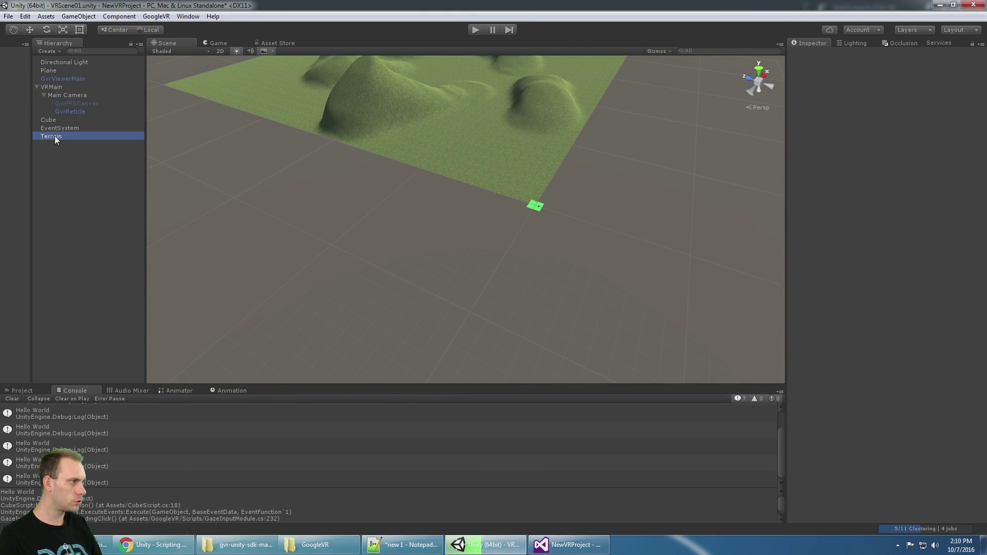
click(894, 84)
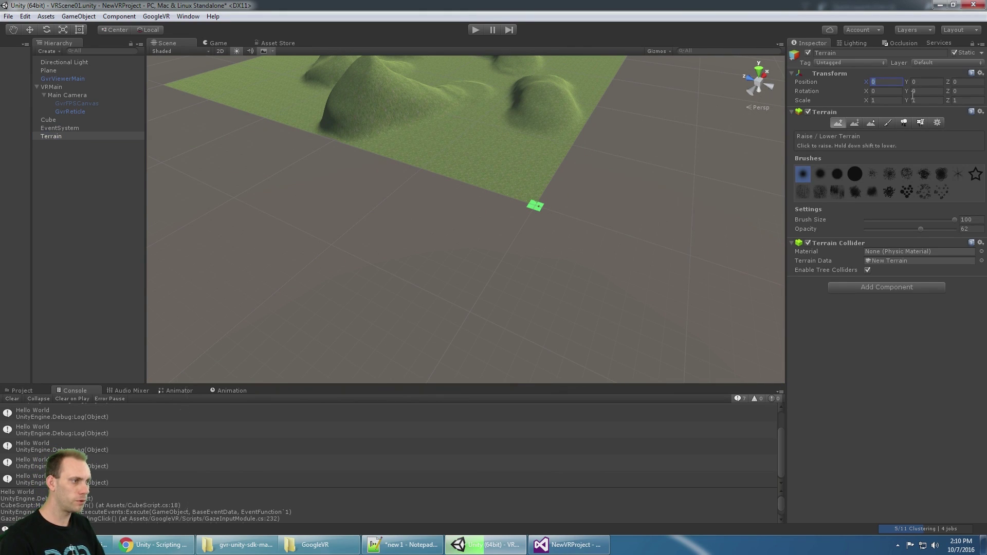
text(-500)
key(BackSpace)
key(BackSpace)
key(BackSpace)
text(250)
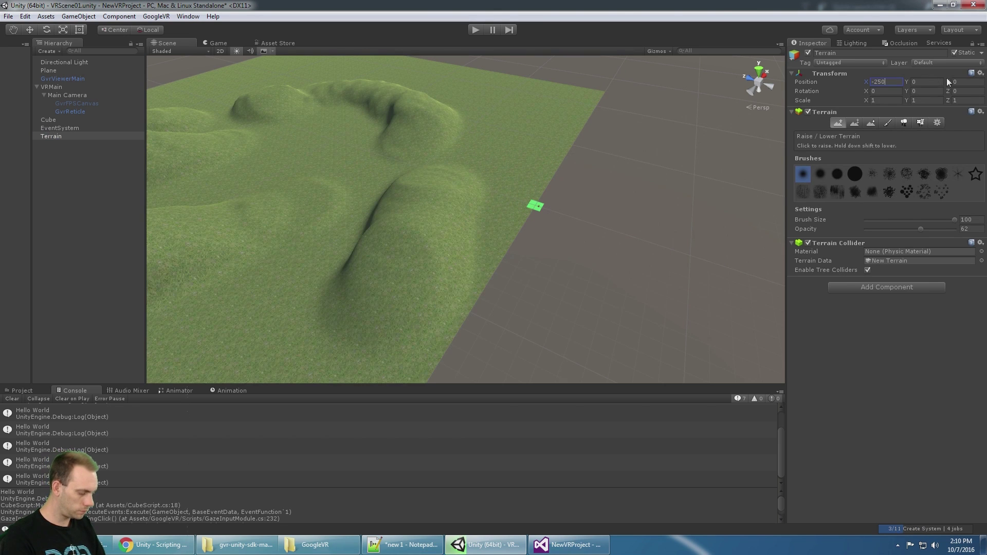
click(961, 82)
text(-250)
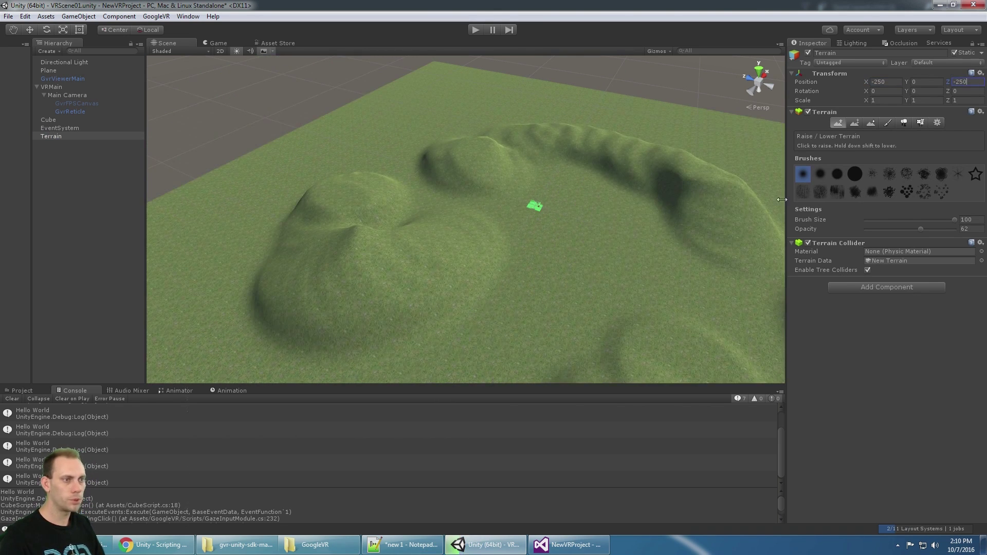
Deactivate the green Plane object in the scene.
scroll(627, 213, down, 3)
middle_drag(628, 213, 248, 128)
double_click(66, 70)
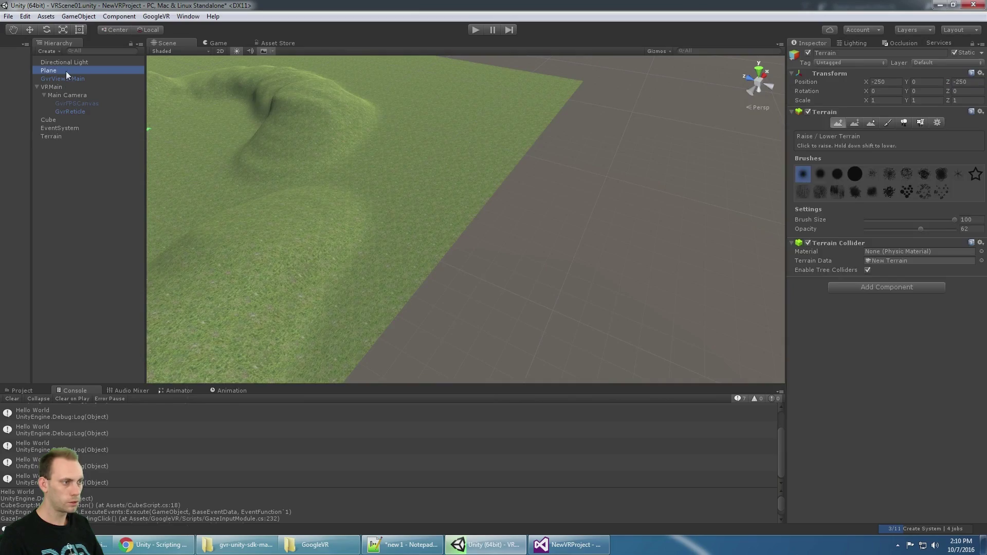
alt+drag(319, 107, 463, 119)
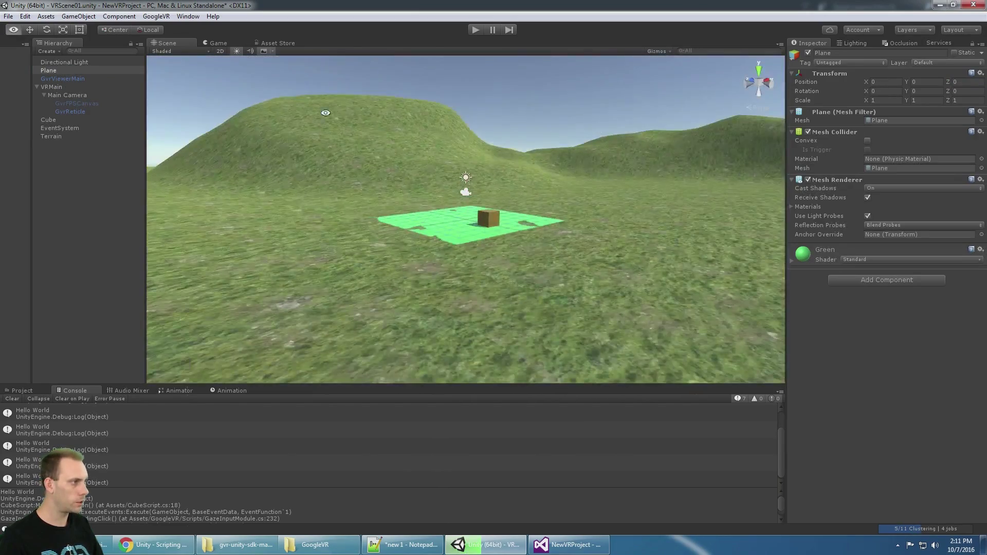
click(807, 52)
Run the scene, clear the console and look around the hilly terrain with the VR camera.
alt+drag(645, 83, 514, 57)
click(476, 29)
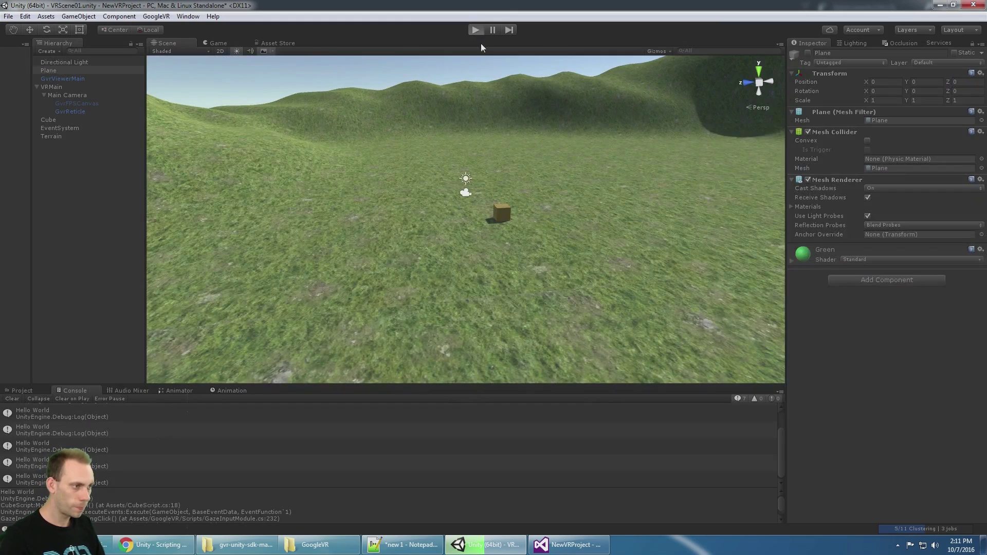
alt+drag(584, 149, 341, 165)
click(30, 400)
key(alt)
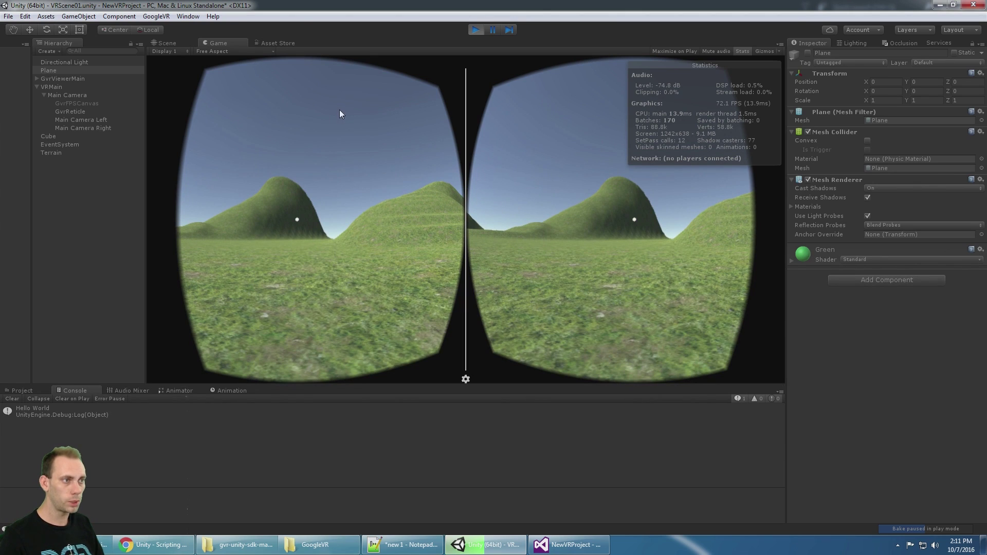
Search the Asset Store for "mobile vr movement" and read the description of the Mobile VR Movement Pack.
click(281, 43)
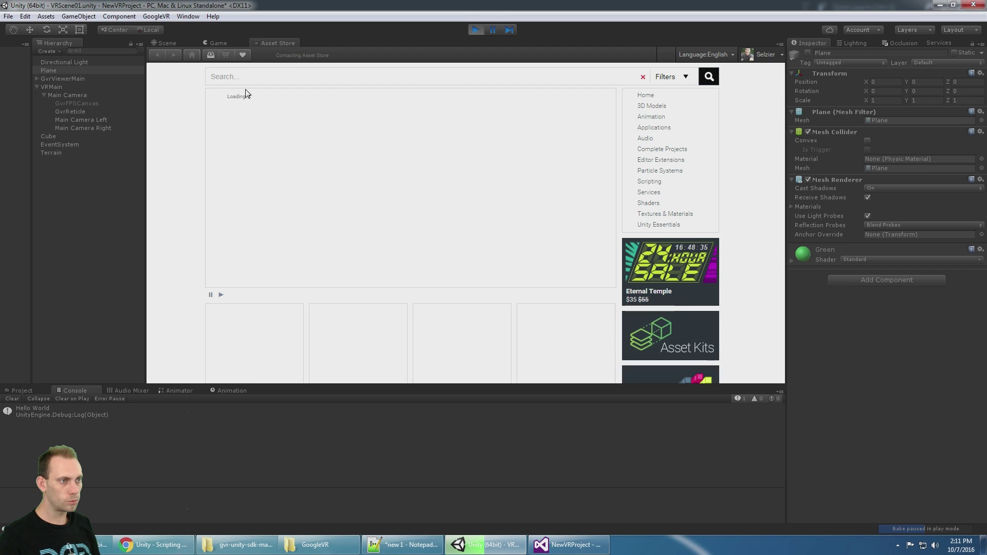
click(222, 77)
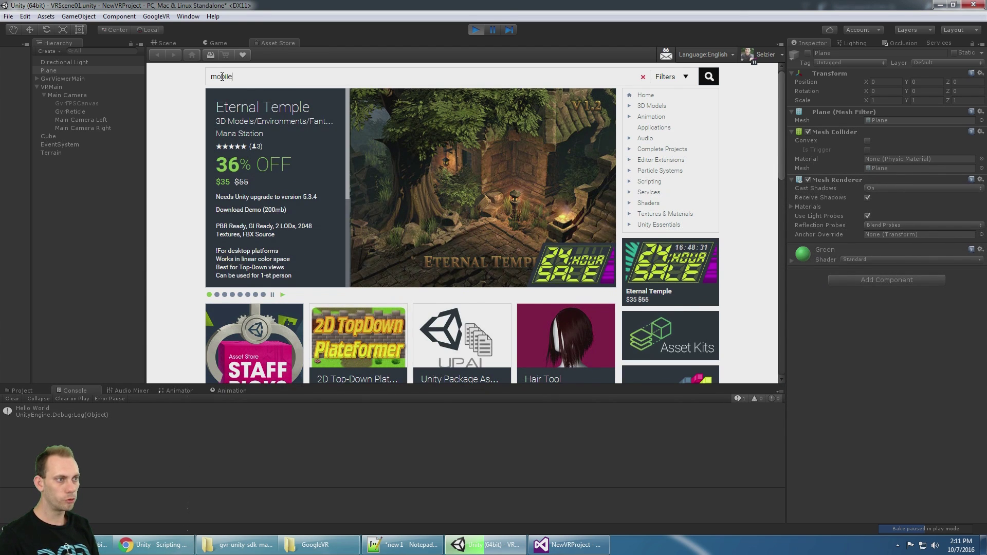
text(mobile vr movement)
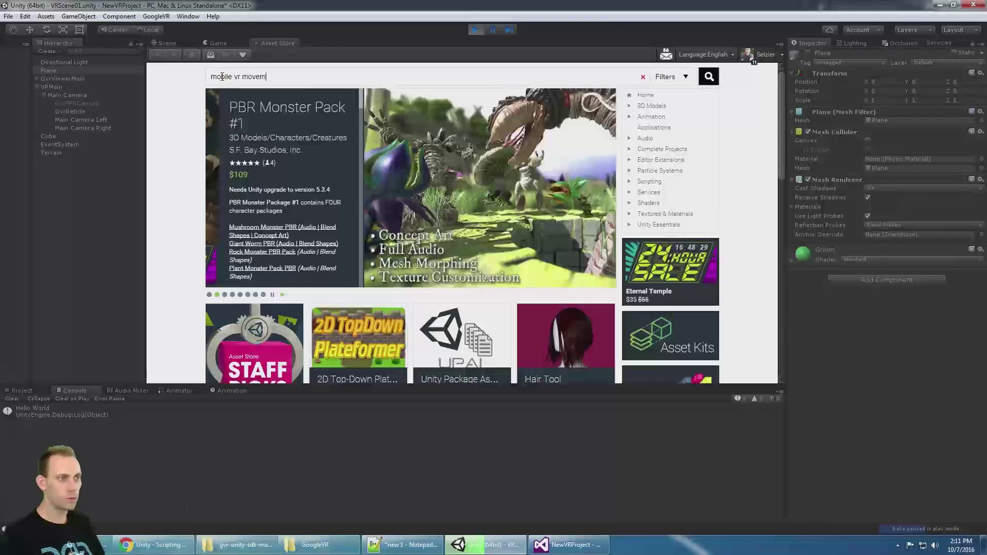
key(Return)
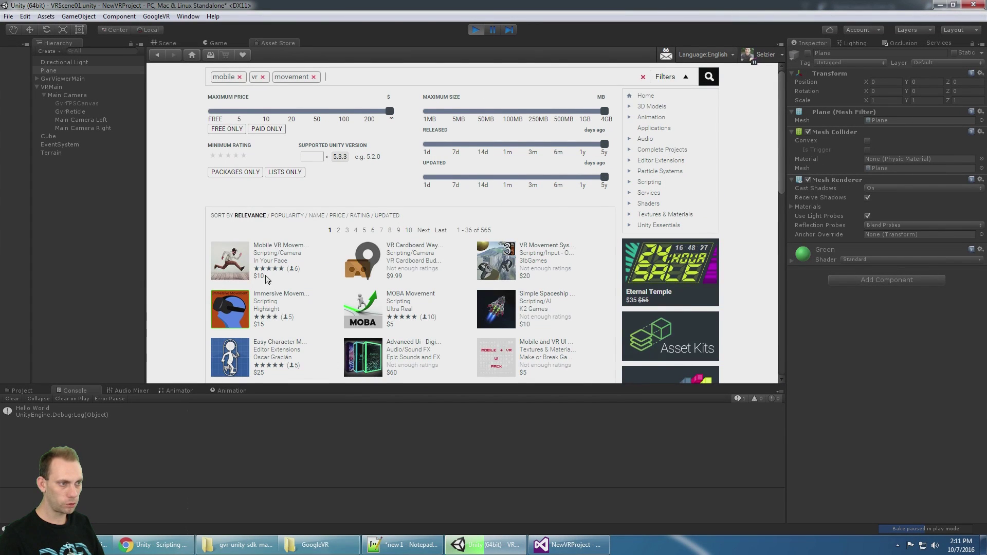
scroll(274, 250, down, 1)
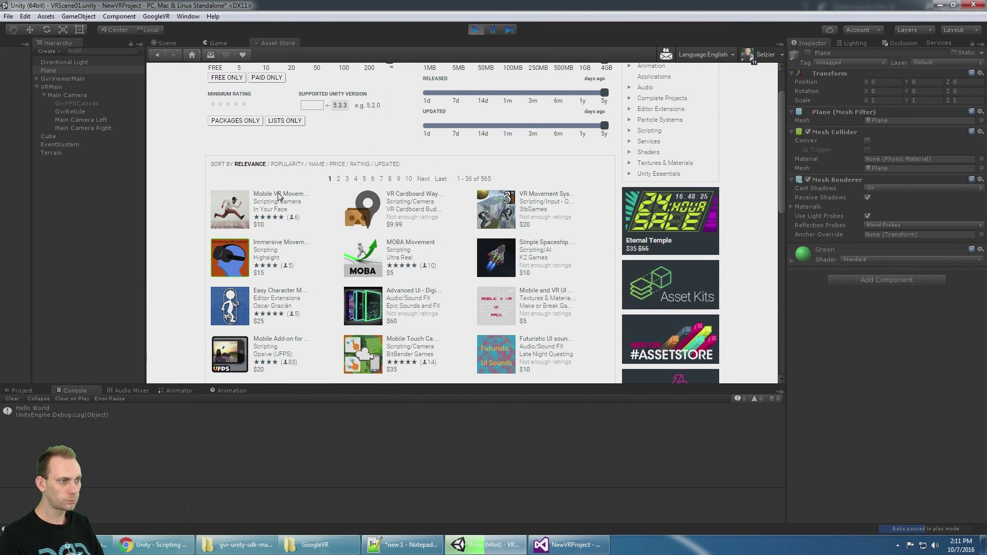
click(234, 202)
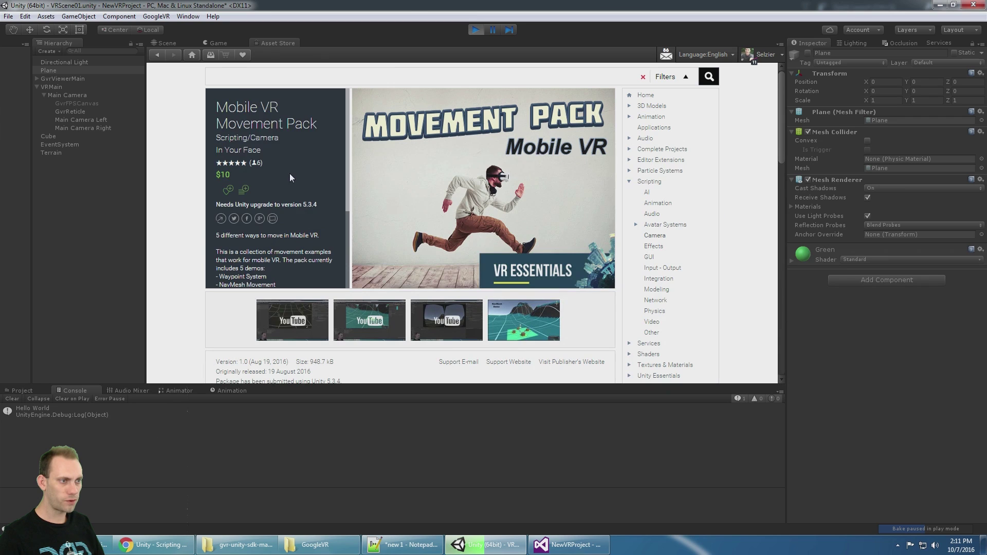
scroll(241, 172, down, 3)
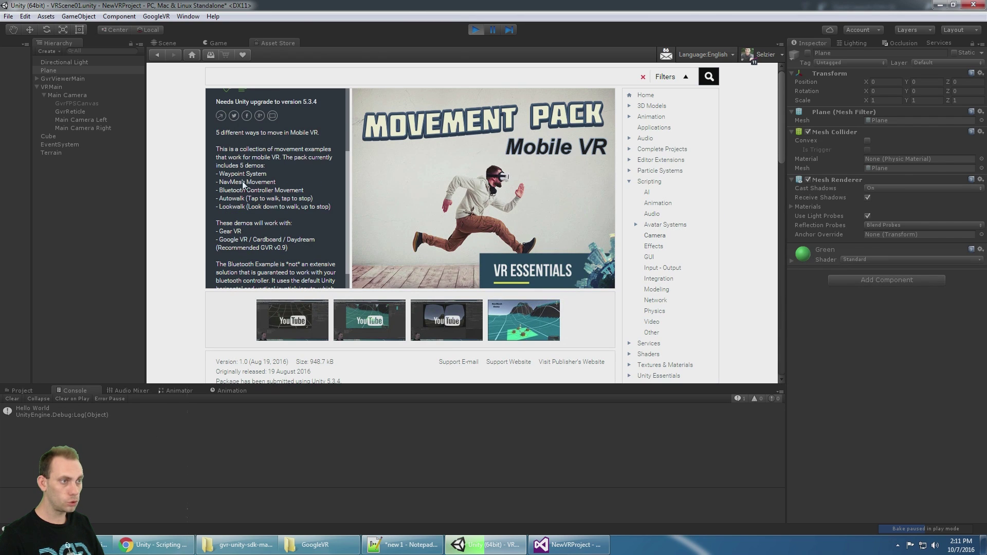
Return to the running game, look around the terrain and cube with the VR camera, and stop the scene.
click(218, 44)
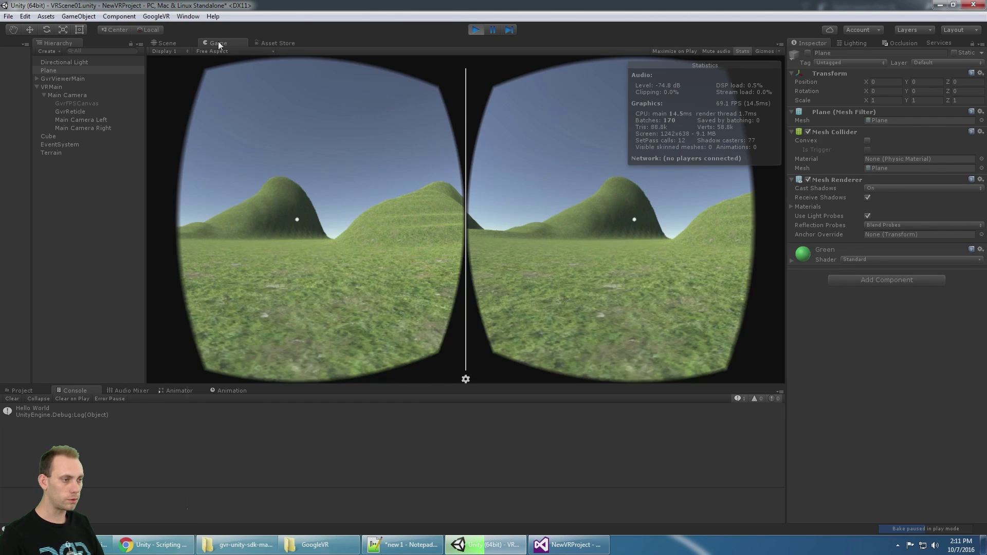
key(alt)
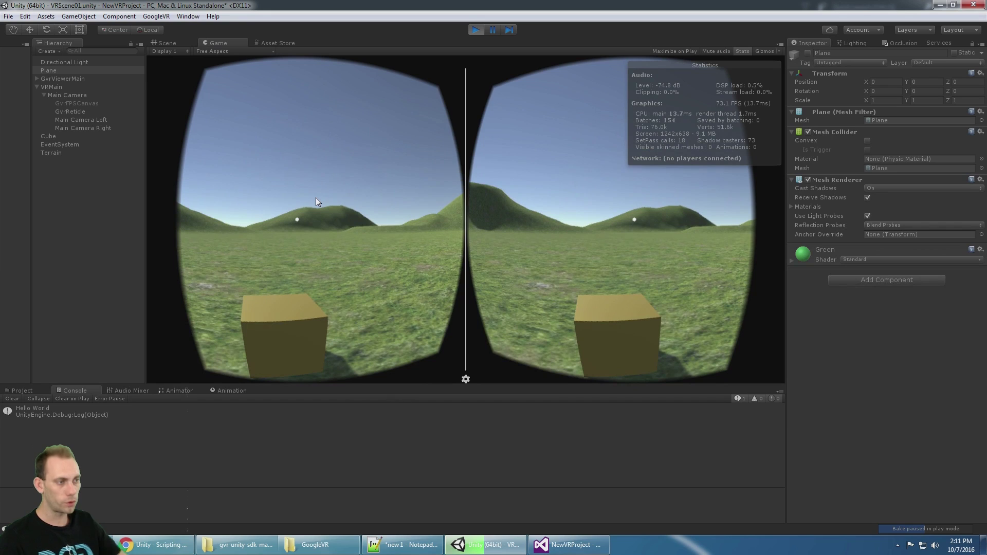
key(alt)
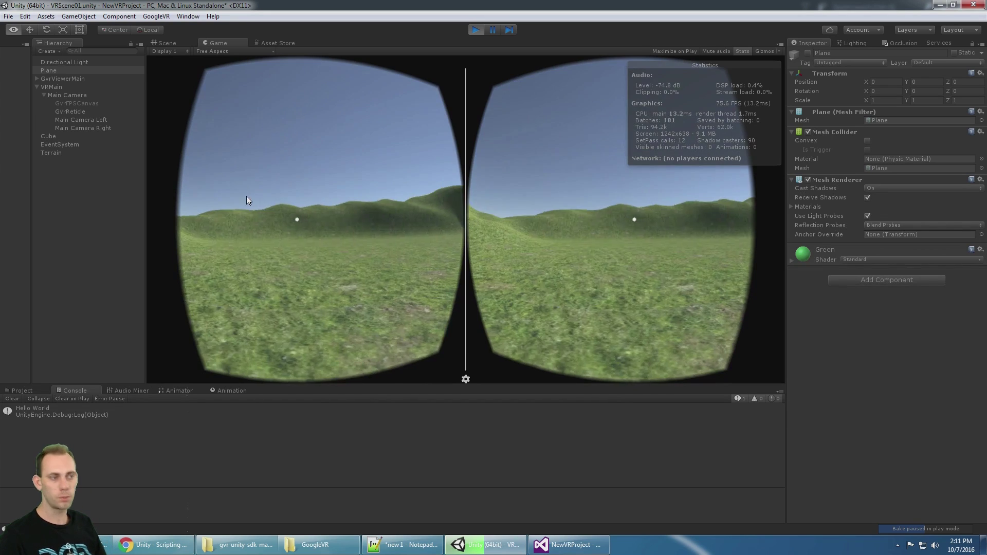
key(alt)
key(ctrl+p)
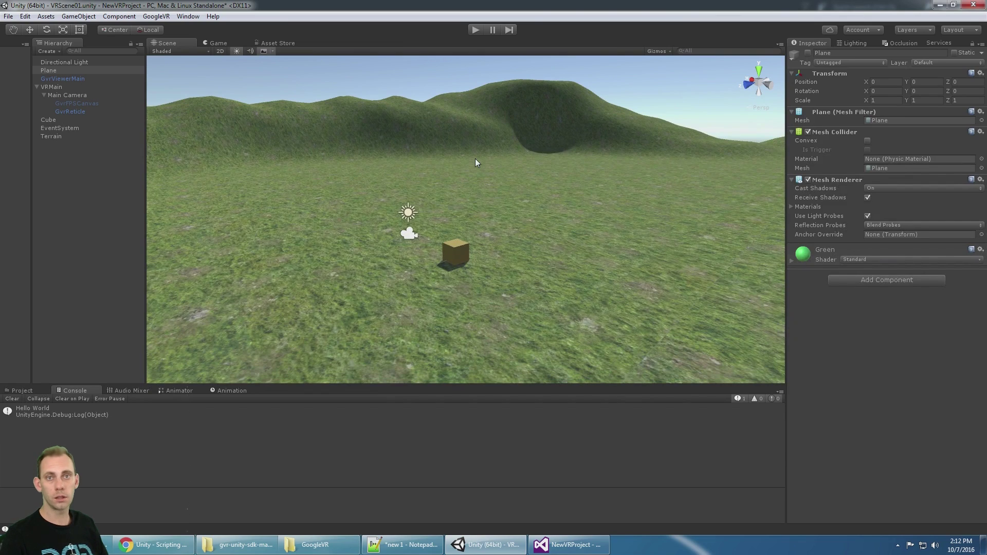
Set the Directional Light's baking mode to Baked.
right_drag(446, 144, 442, 165)
click(70, 62)
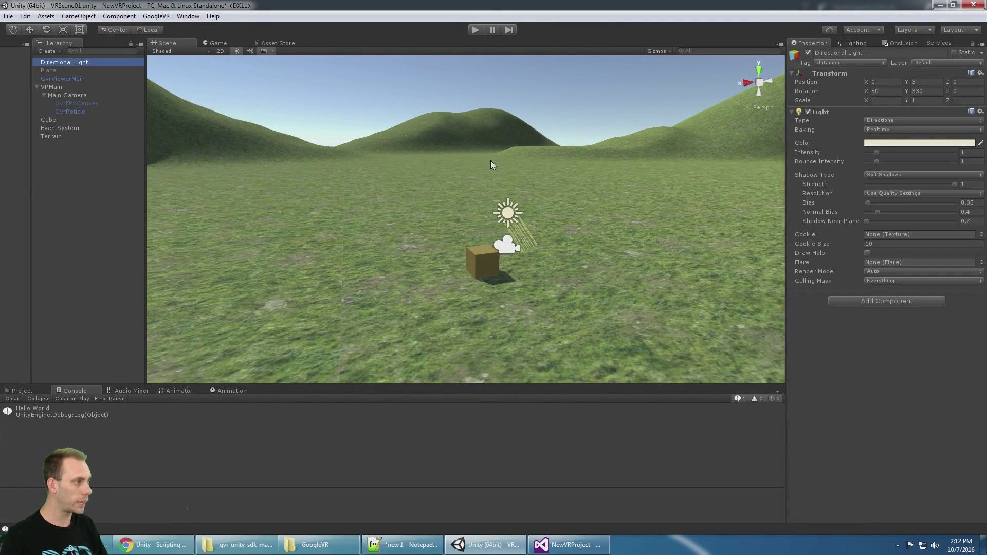
click(882, 128)
click(943, 320)
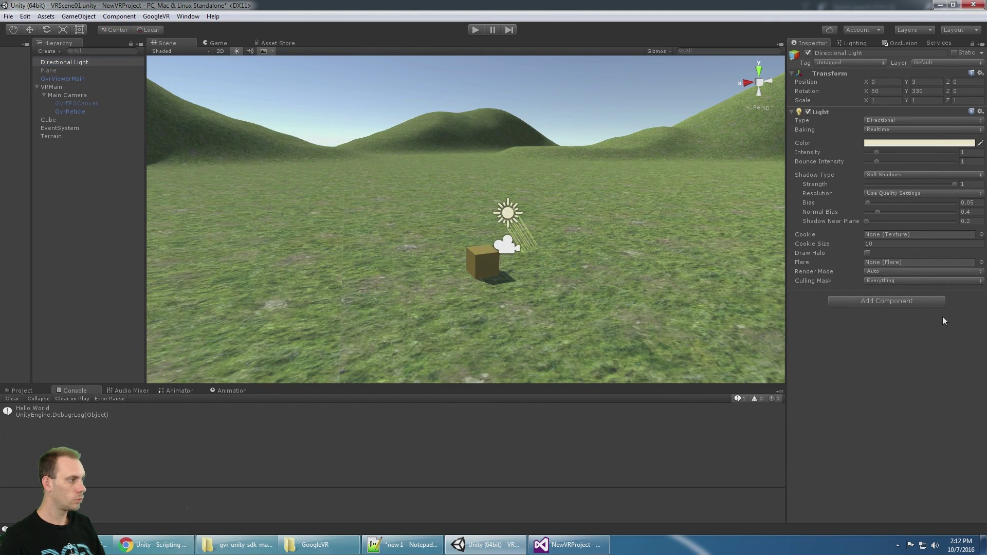
click(888, 135)
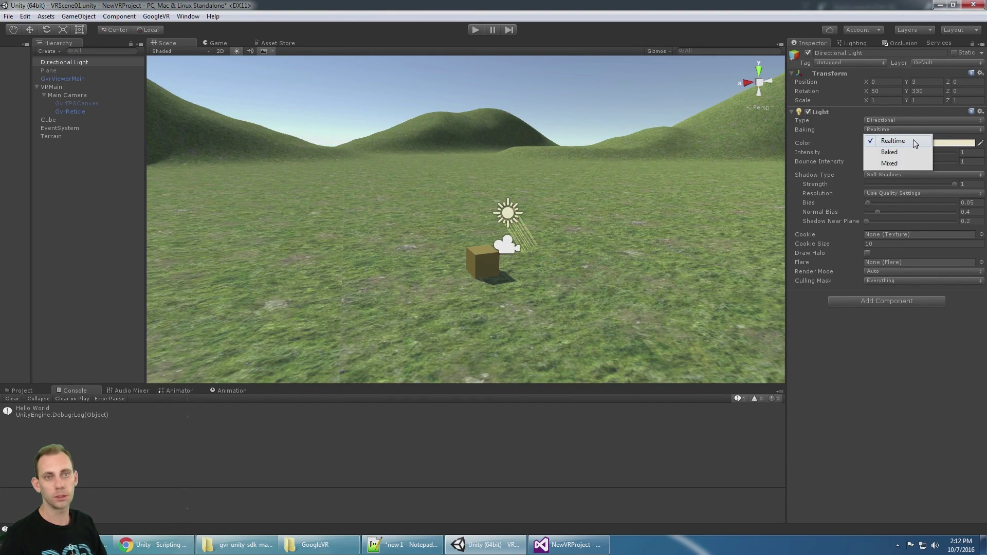
click(903, 152)
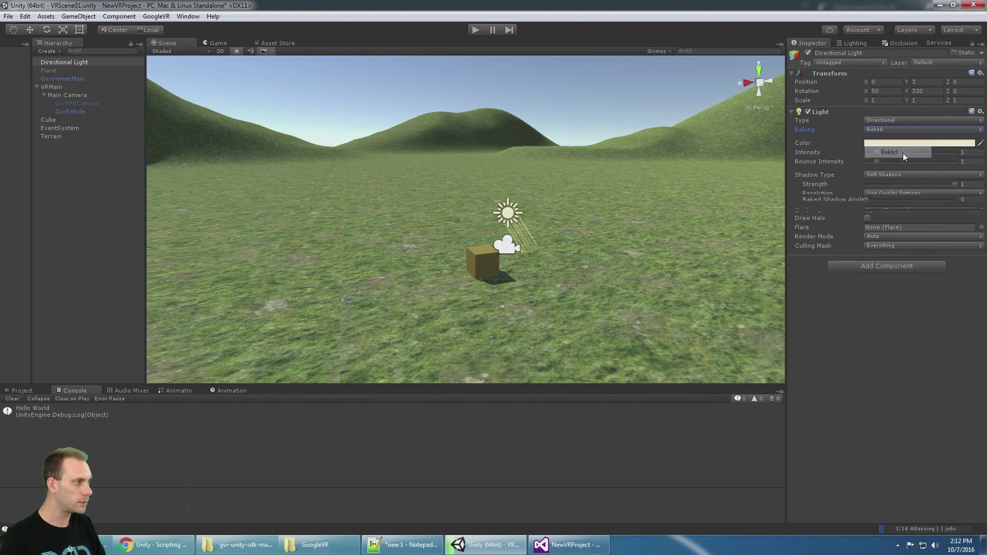
Turn off automatic lightmap building in the scene lighting settings and set Ambient GI to Baked.
click(853, 41)
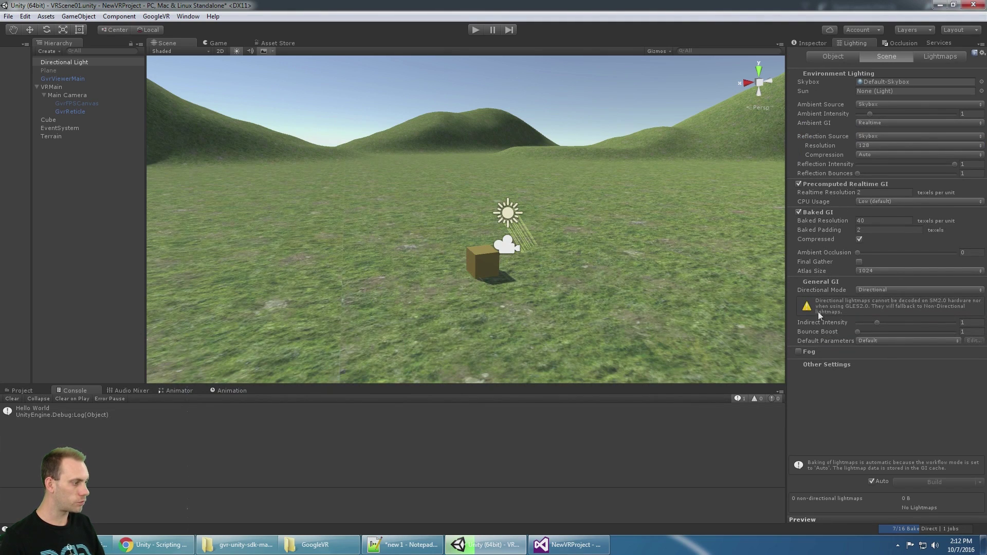
click(872, 482)
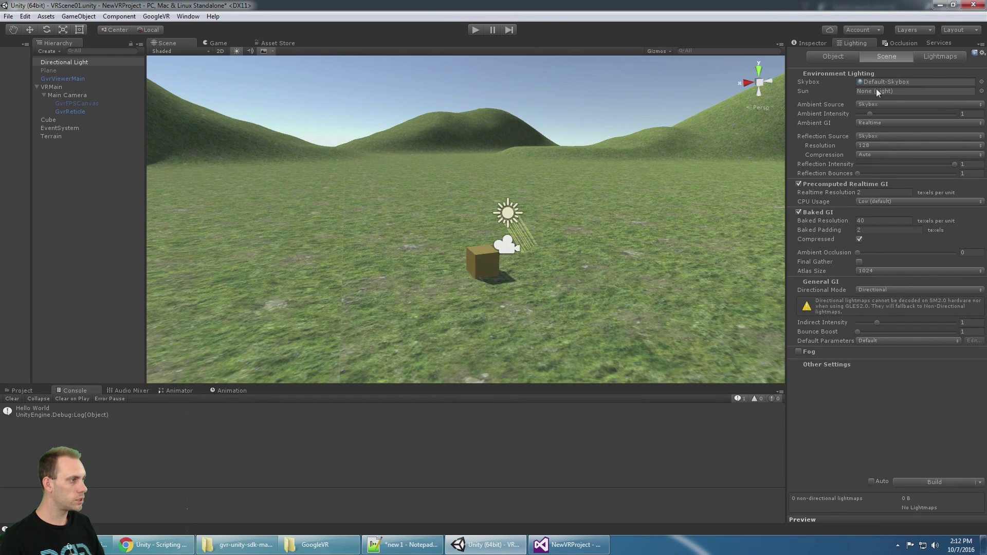
click(865, 123)
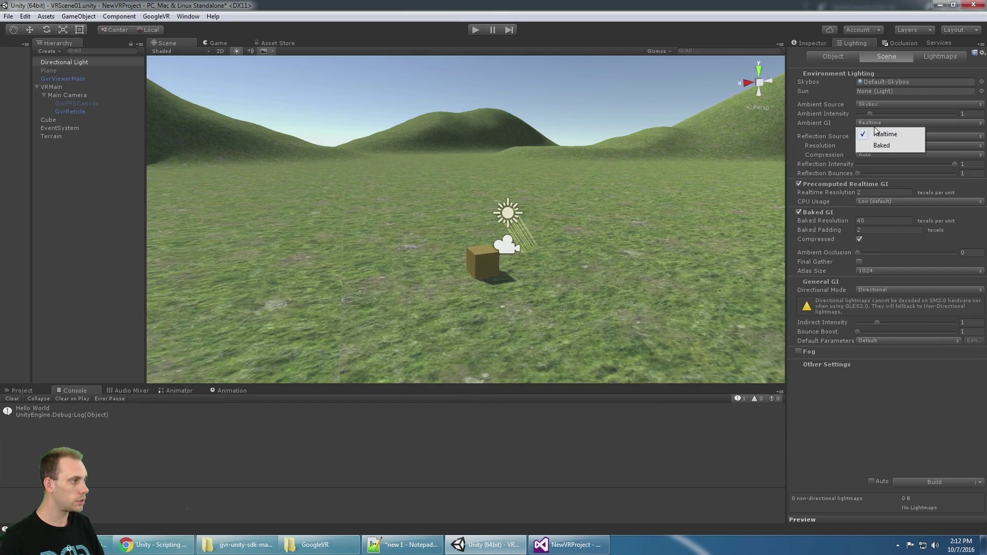
click(877, 145)
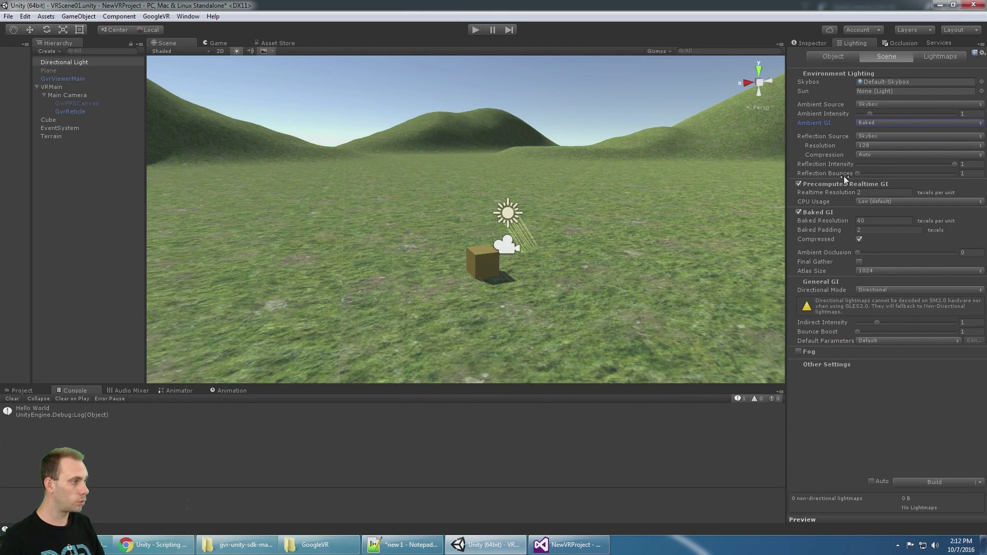
Disable Precomputed Realtime GI and set the Baked Resolution to 10 texels per unit.
click(799, 184)
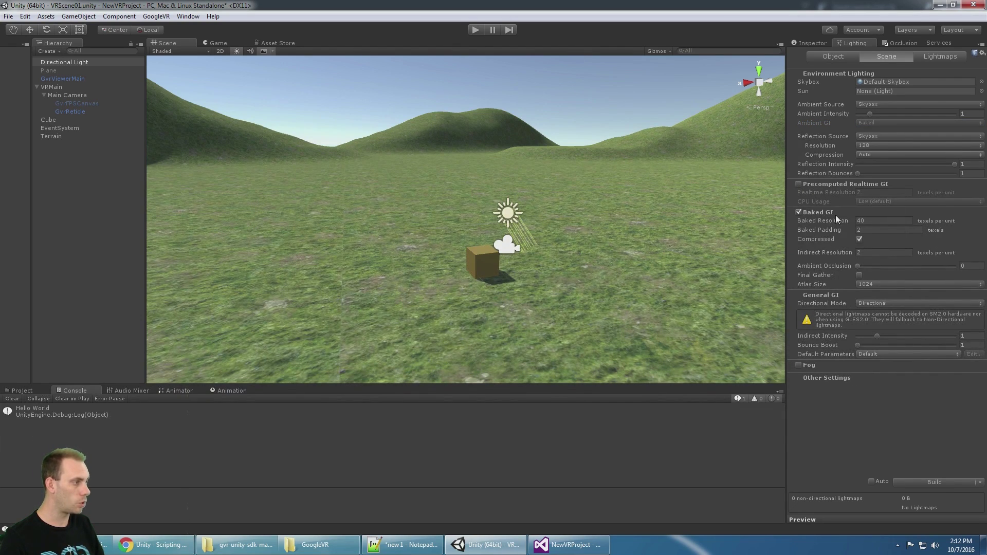
click(901, 221)
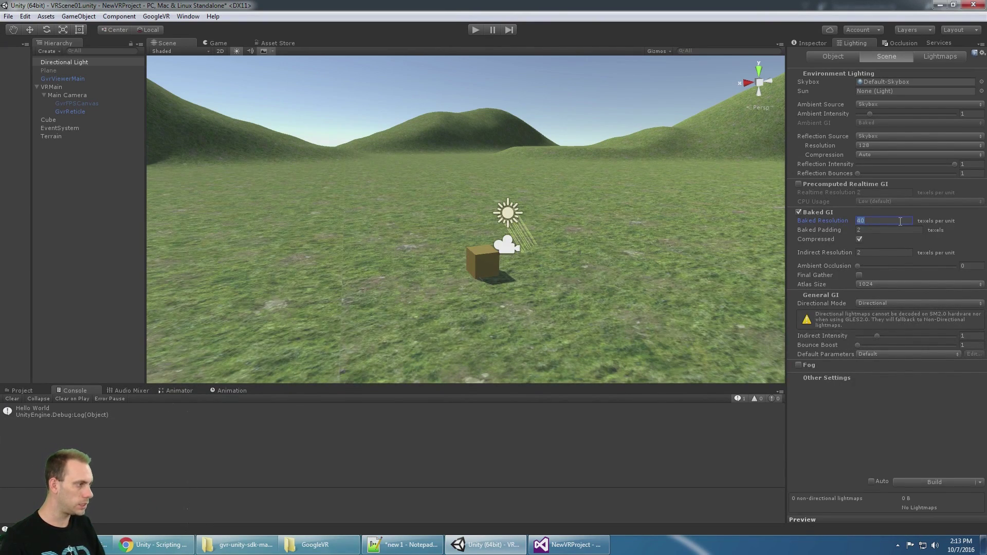
click(890, 230)
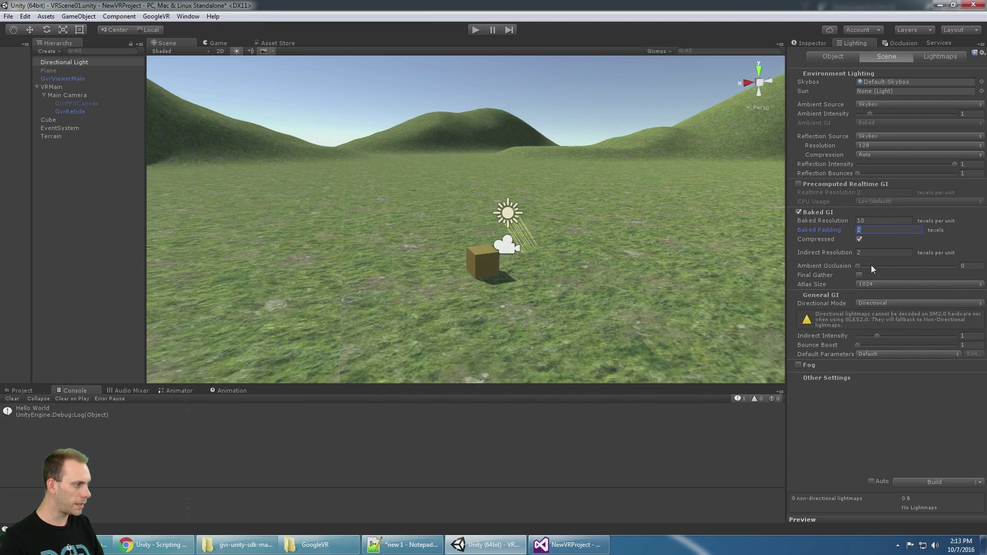
Set the General GI Directional Mode to Non-Directional.
click(876, 303)
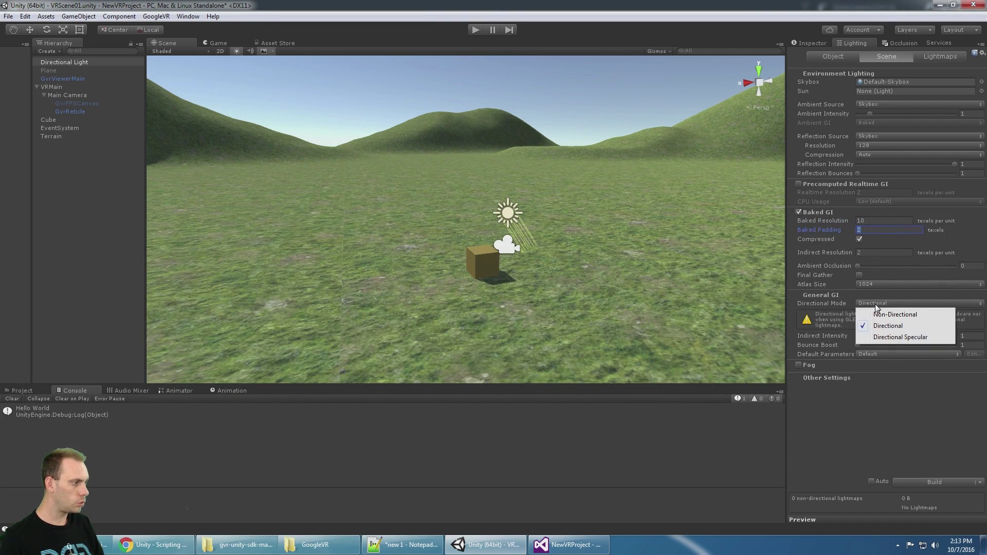
click(884, 327)
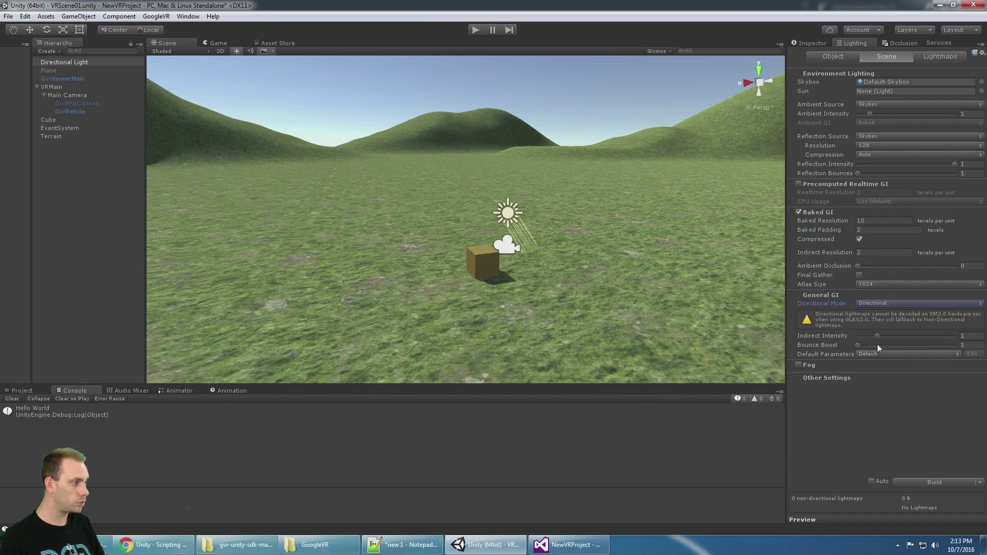
click(887, 305)
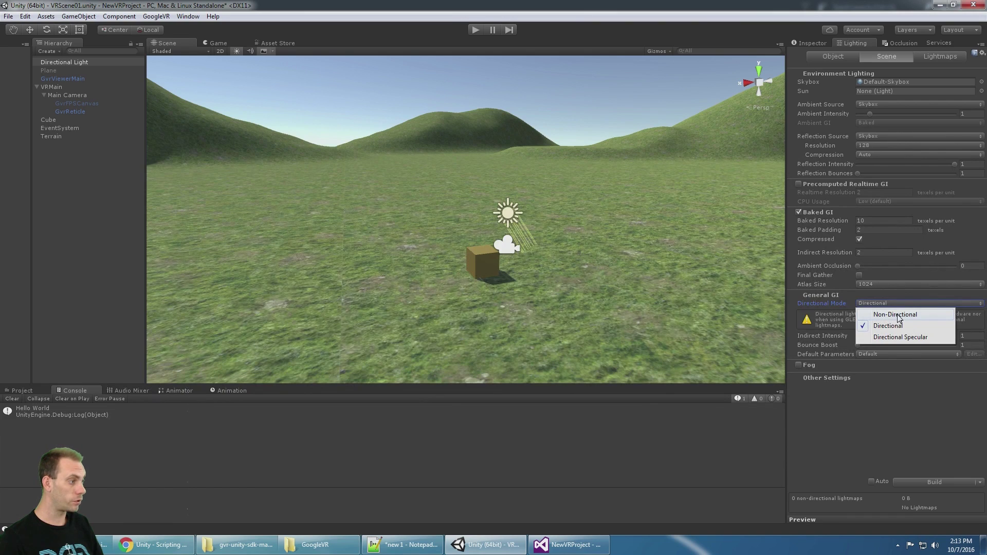
click(896, 314)
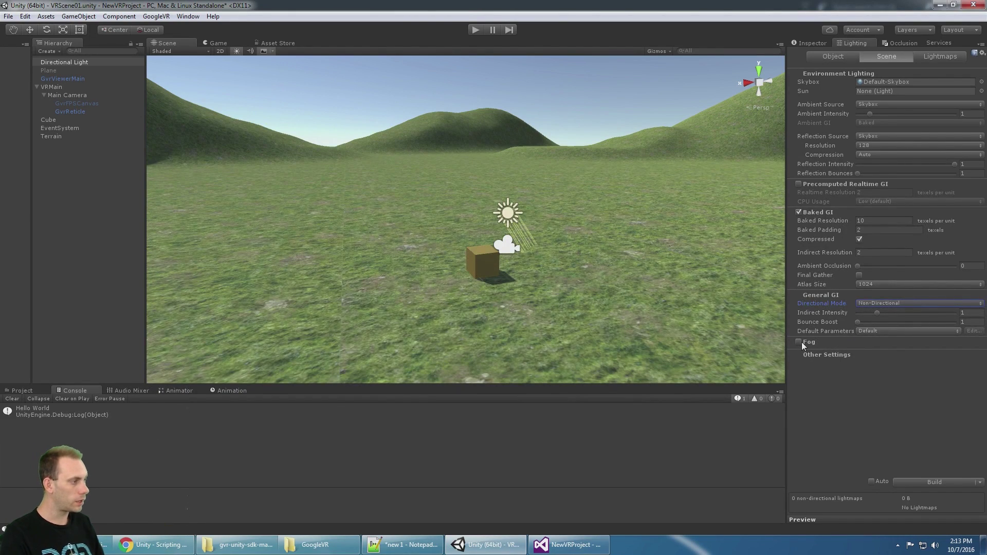
Review the available lightmap Atlas Size options without choosing a different size.
click(892, 285)
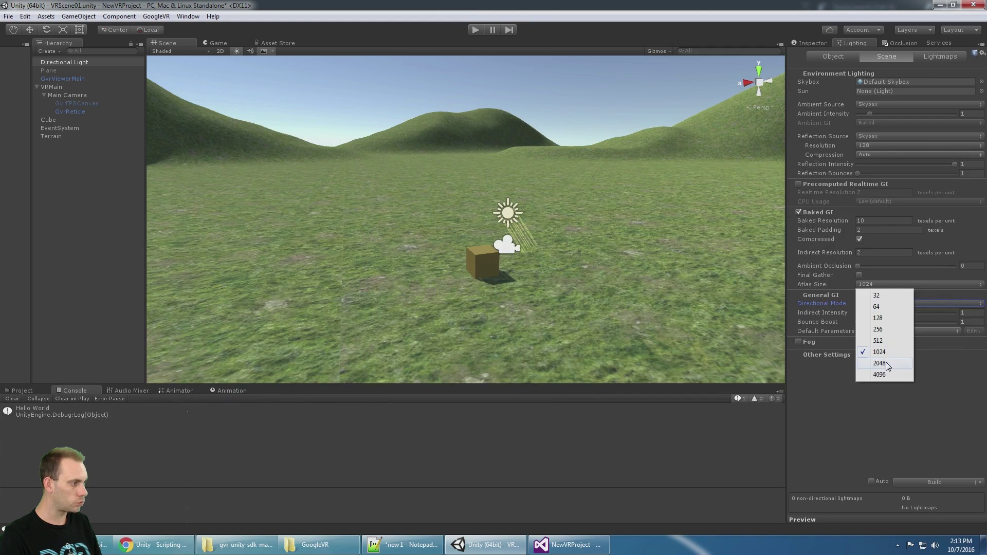
click(964, 389)
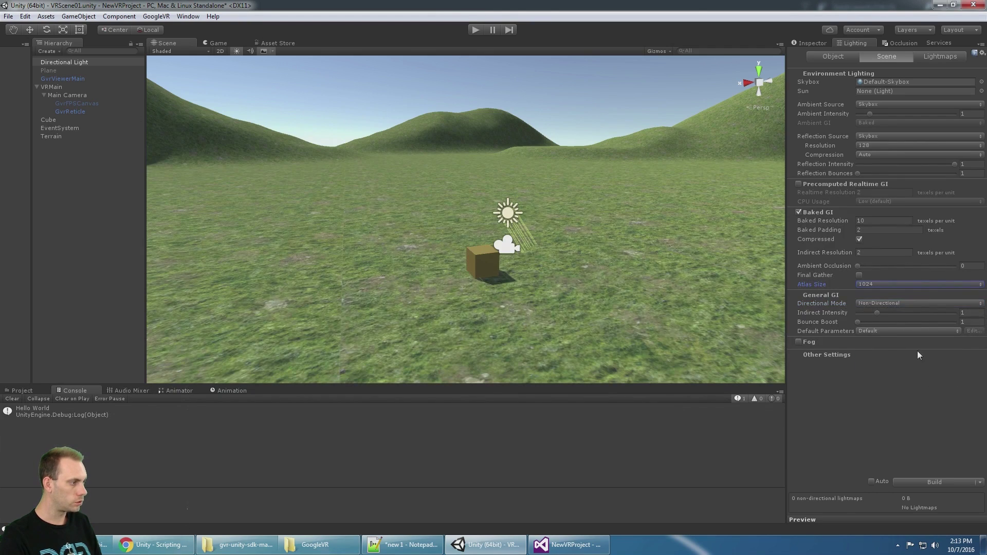
click(865, 286)
click(957, 390)
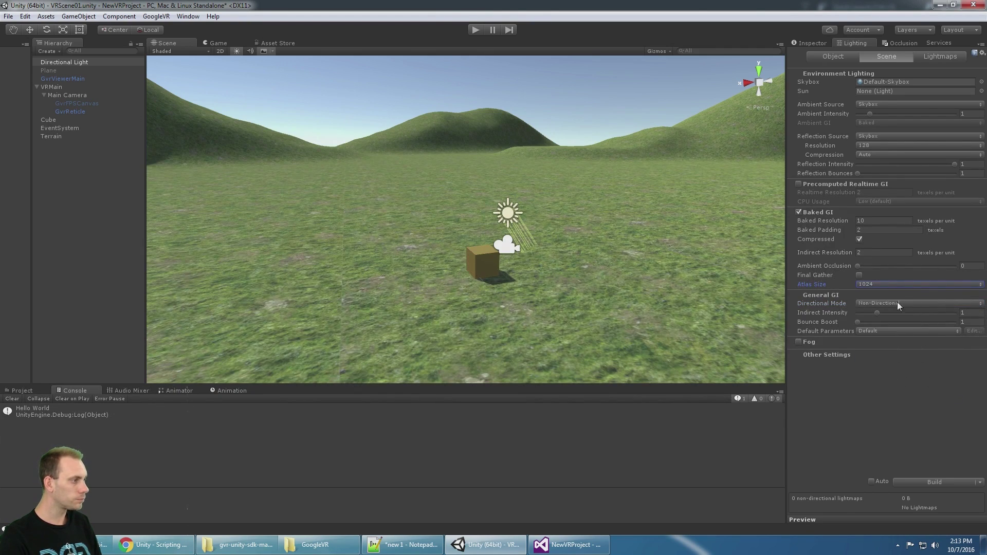
Collapse the VRMain hierarchy, mark the Cube object as Static and open its list of static flags.
click(104, 73)
key(Up)
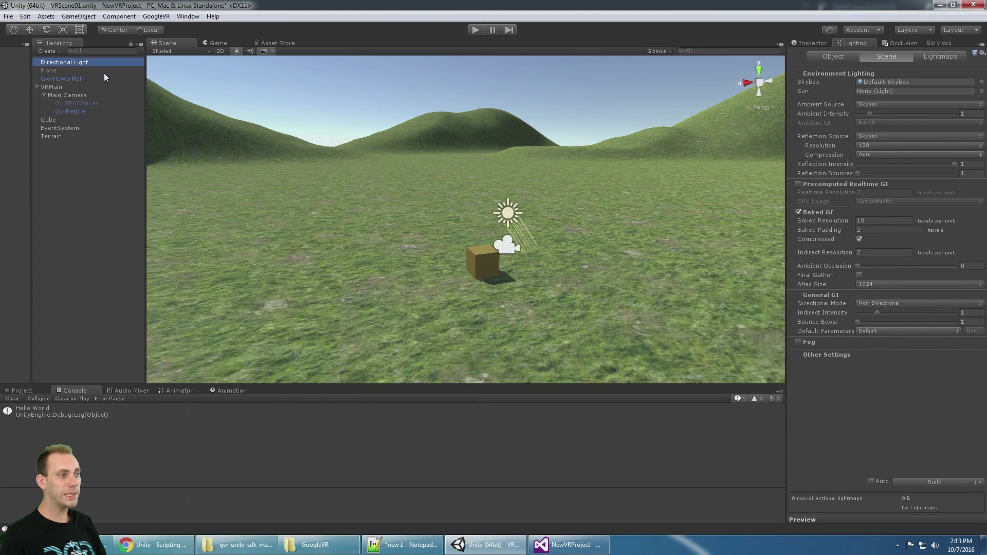
key(Down)
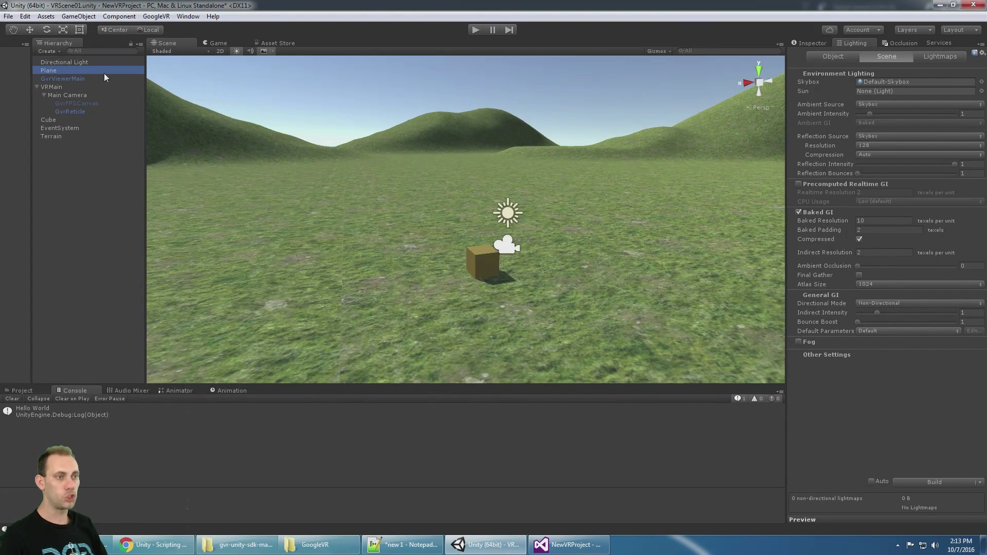
key(Down)
key(Down)
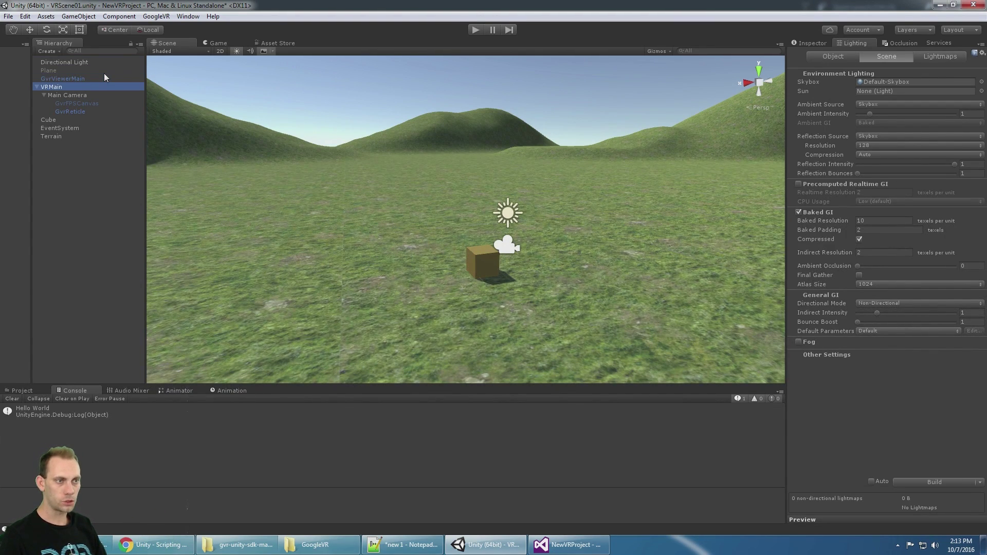
key(Left)
key(Down)
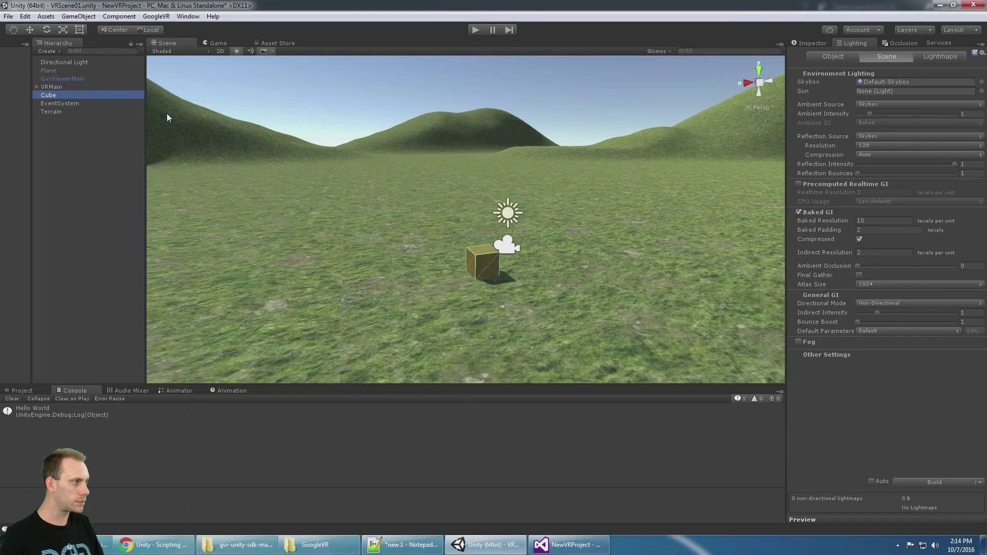
click(811, 43)
click(948, 51)
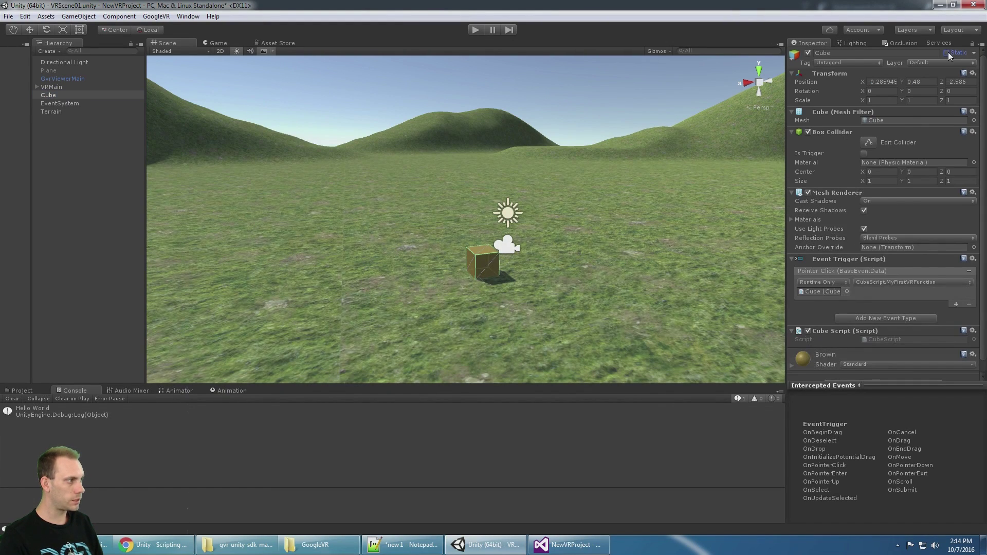
click(947, 53)
click(973, 53)
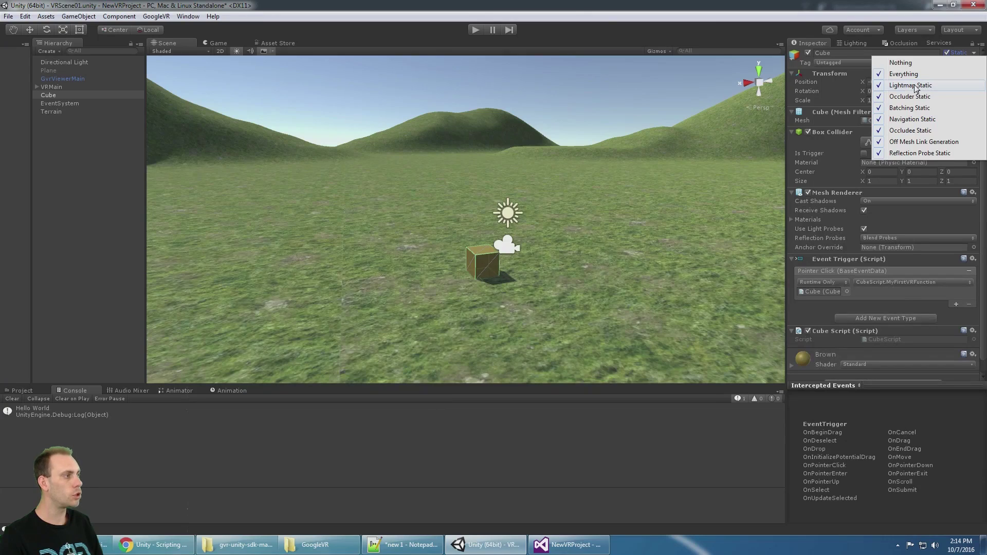
Close the Cube's static flags list unchanged and check the Terrain object's Static setting.
click(843, 75)
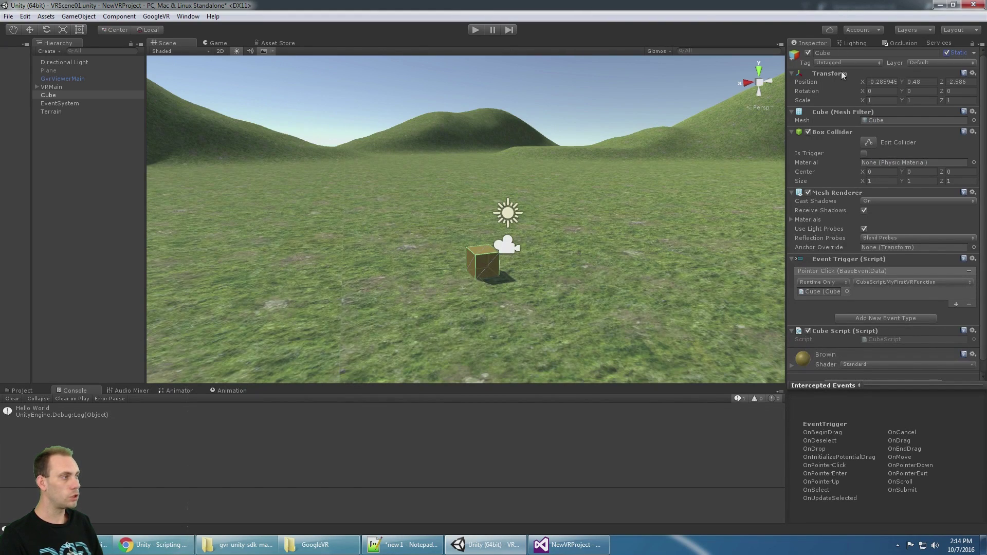
click(853, 44)
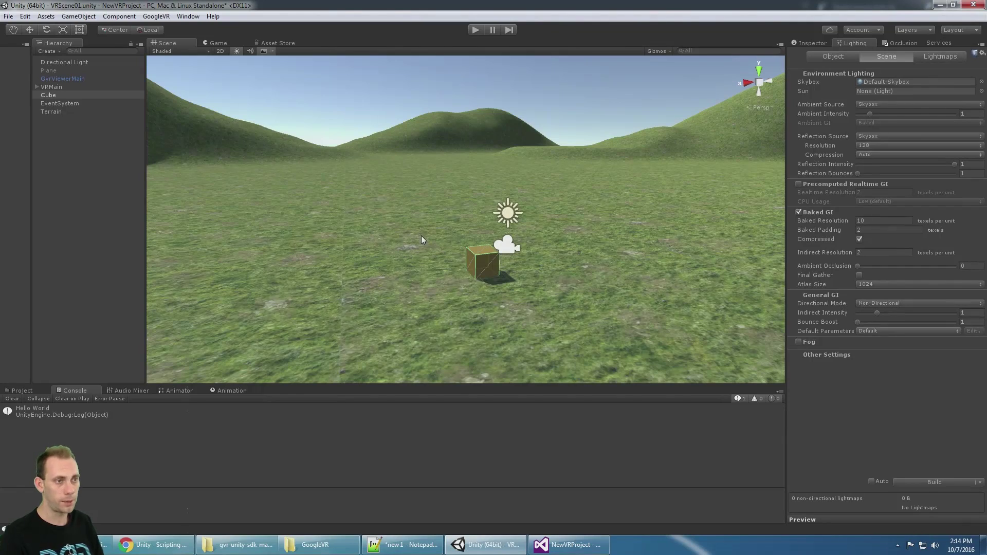
click(74, 102)
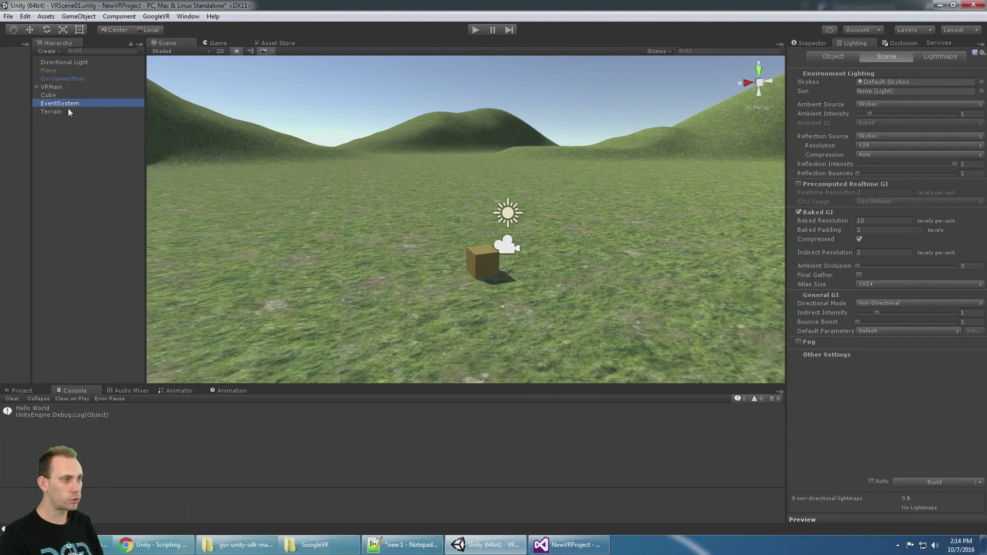
click(66, 110)
click(822, 44)
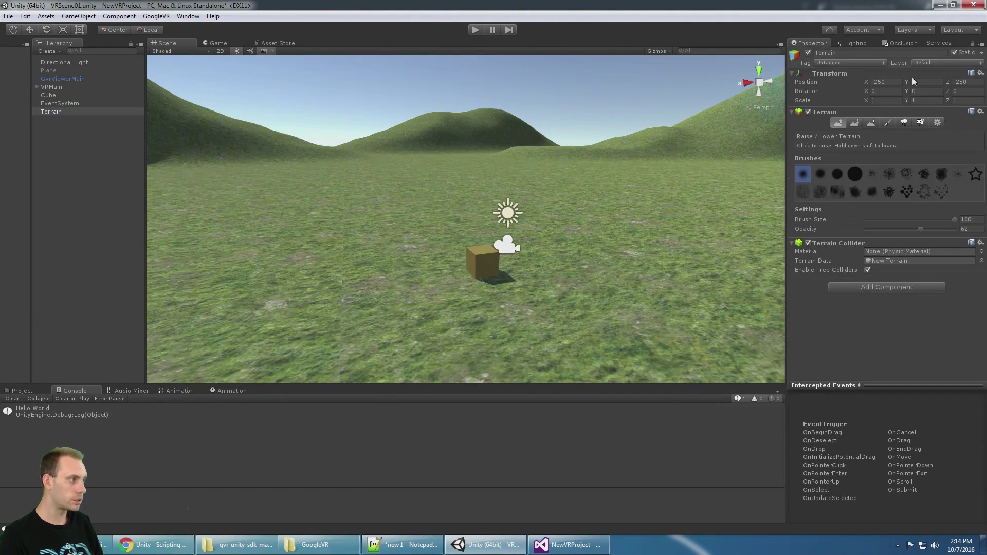
Build the scene's baked lightmaps with the current Lighting settings.
click(854, 44)
click(59, 95)
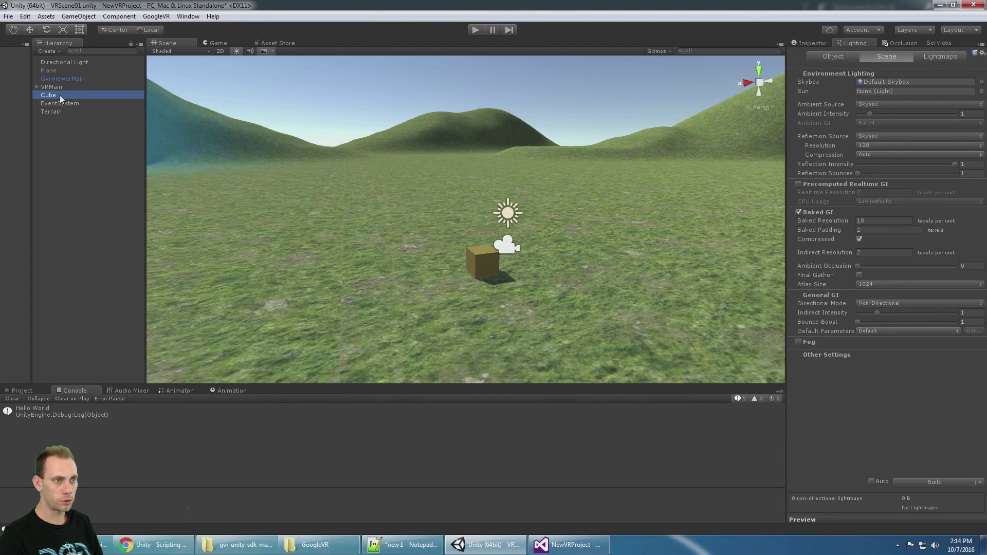
click(58, 111)
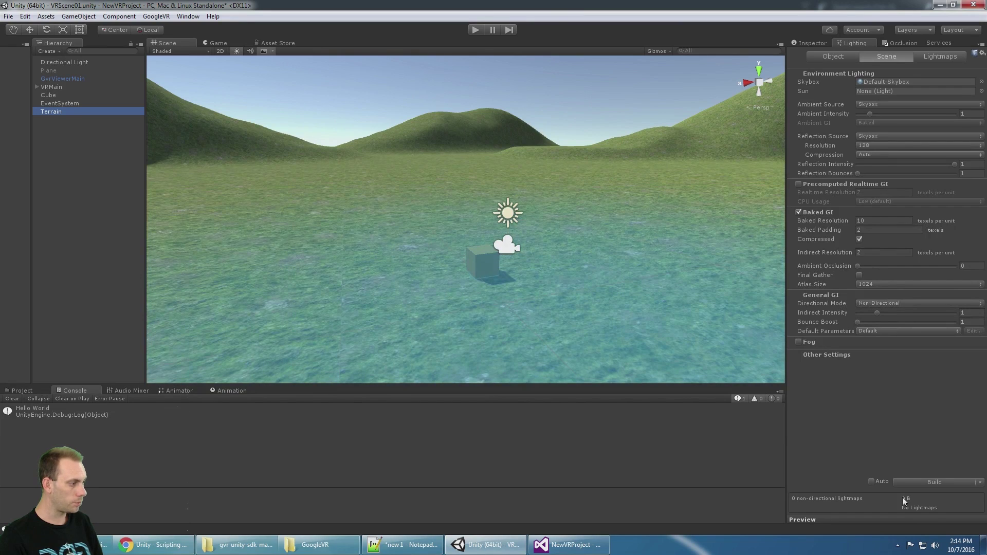
click(916, 484)
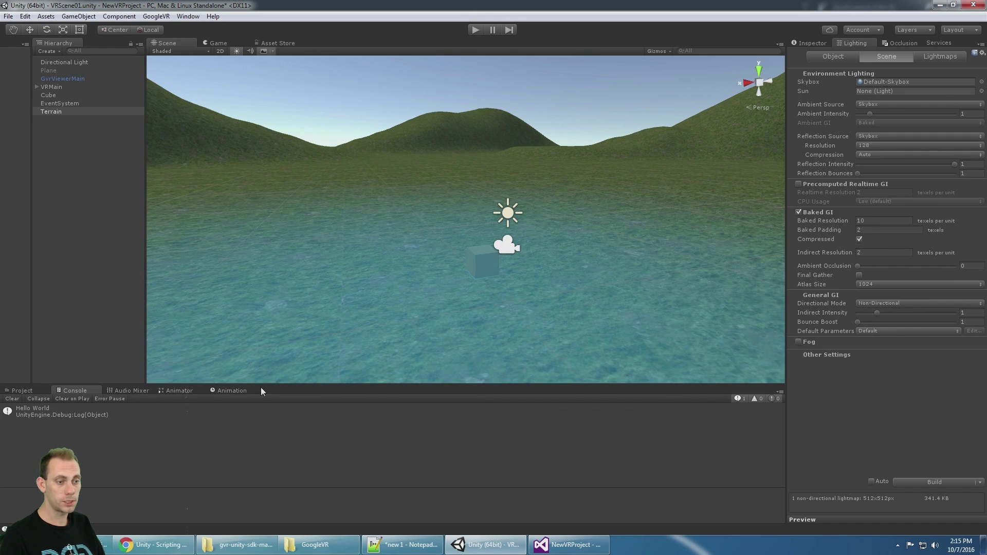
Inspect the generated lighting files in the Scenes/VRScene01 folder and the baked lightmap preview.
click(23, 388)
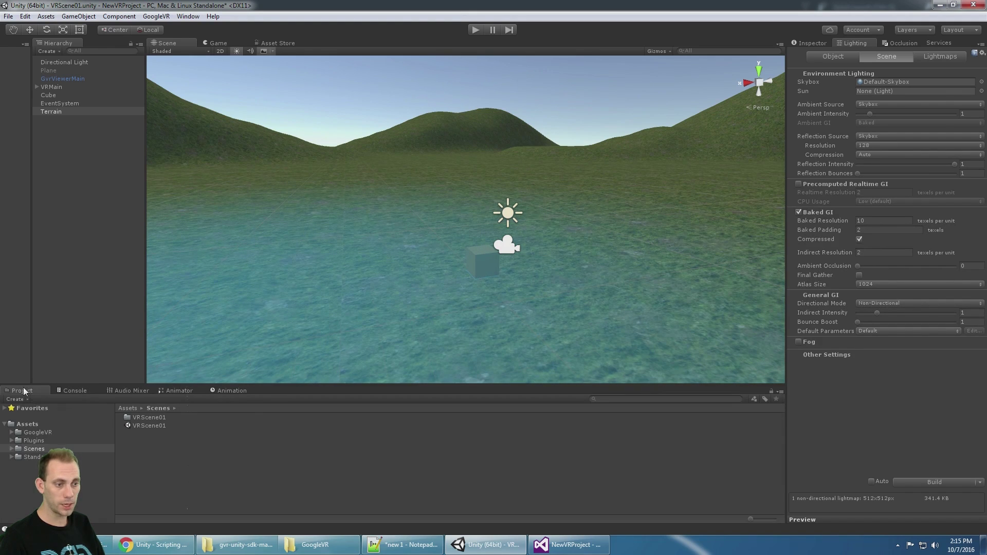
click(39, 448)
click(154, 426)
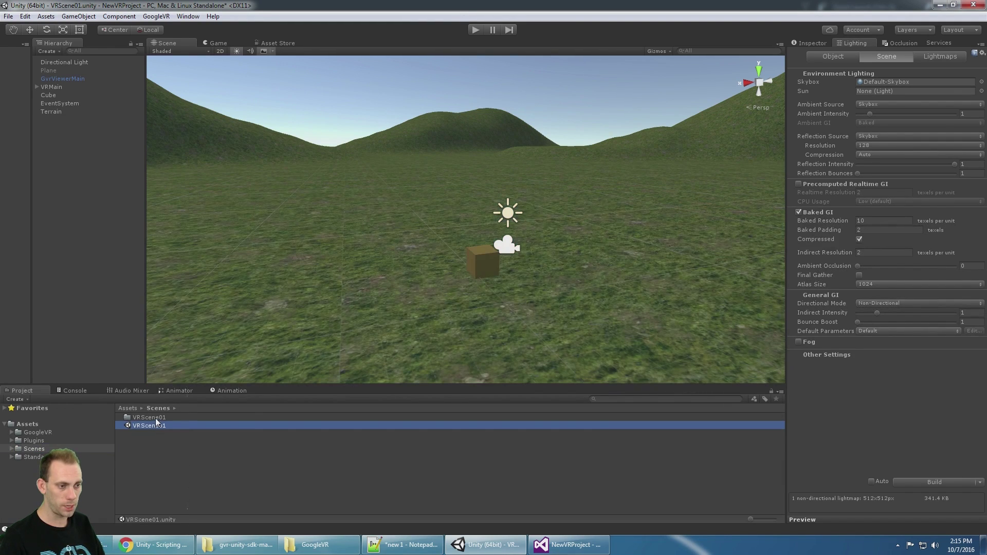
double_click(156, 418)
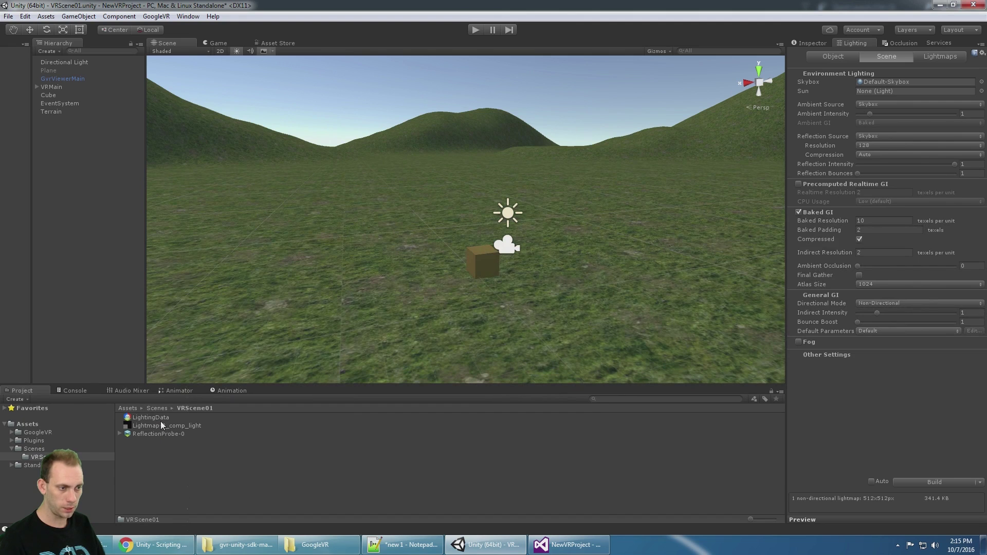
click(161, 421)
key(Down)
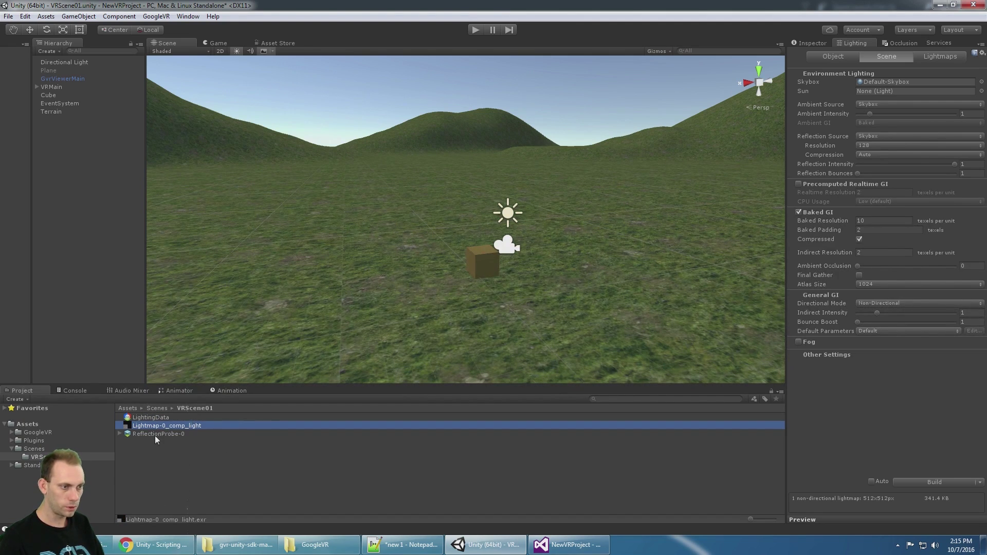
click(927, 56)
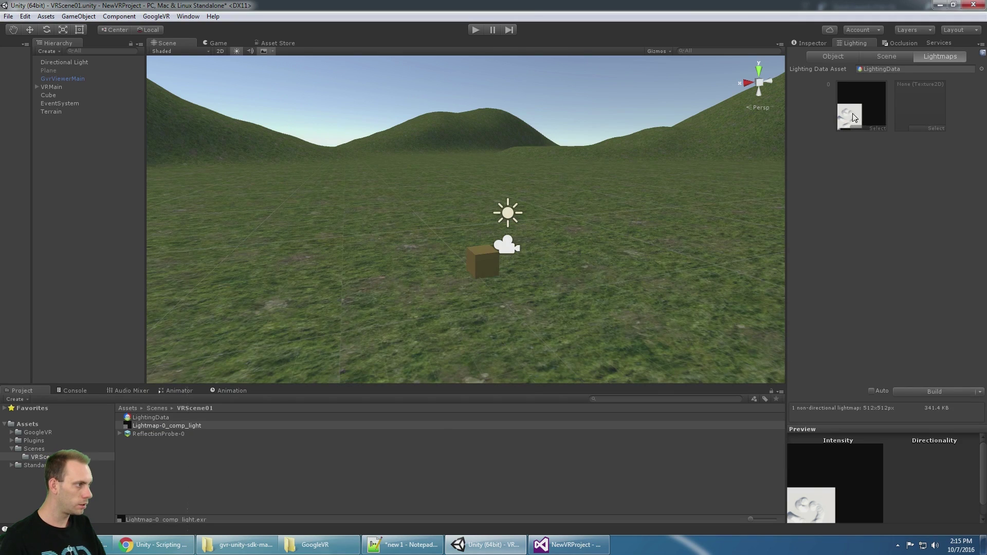
Check the Directional Light's Baking mode without changing it, and return to the scene-wide lighting settings.
middle_drag(558, 168, 646, 150)
mouse_move(646, 150)
right_down()
mouse_move(505, 148)
mouse_move(653, 140)
right_up()
click(82, 63)
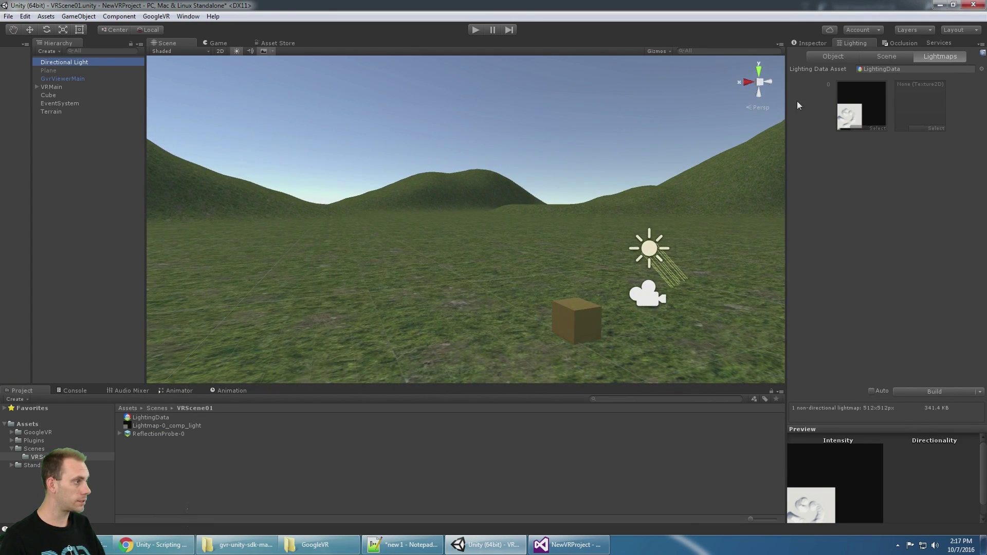
click(805, 44)
click(902, 129)
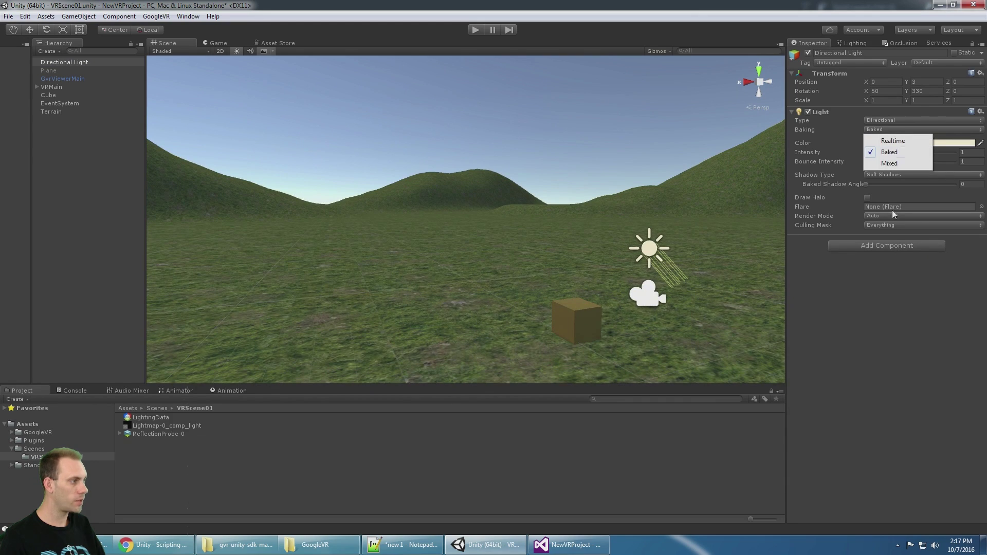
click(893, 209)
click(852, 43)
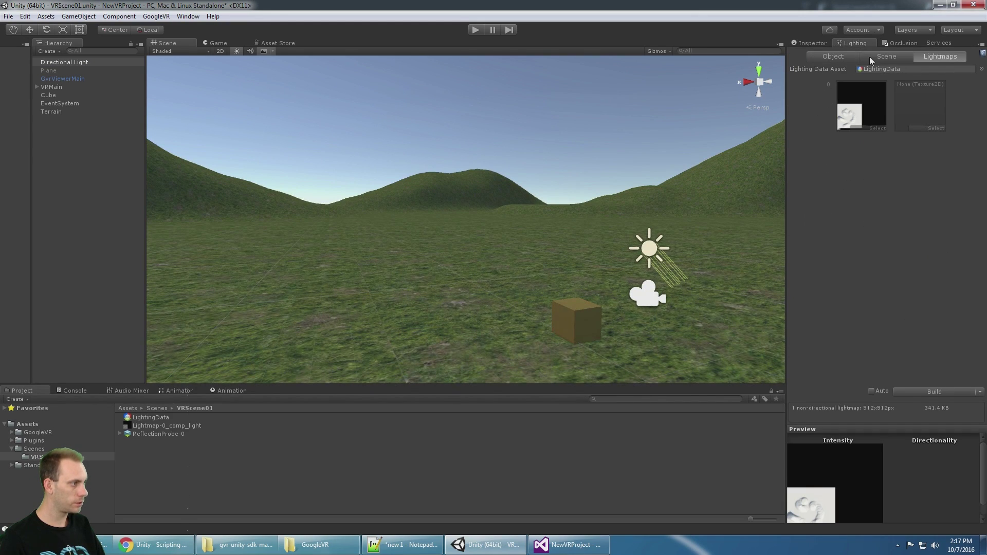
click(869, 56)
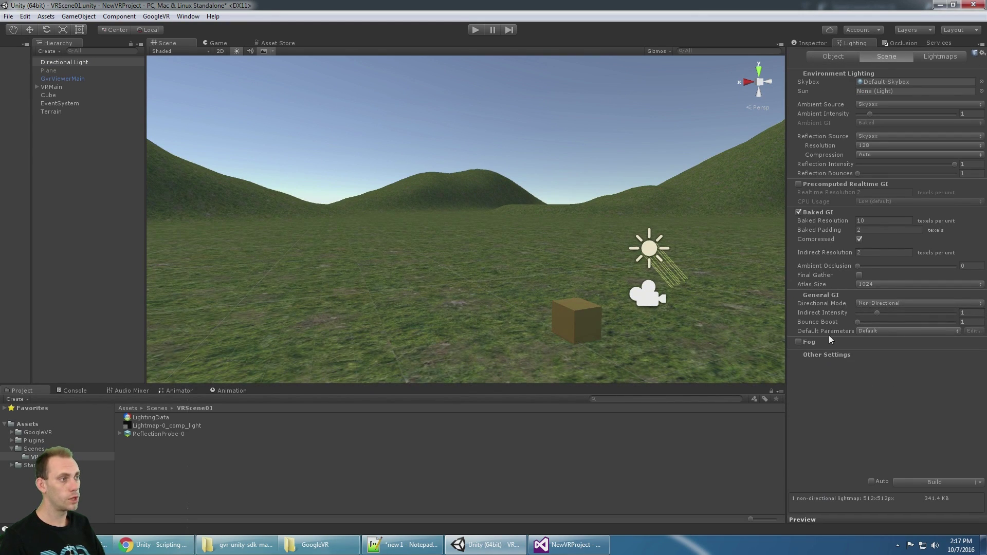
Play-test the scene with the baked lighting, look around at the terrain and cube, and stop play mode.
click(477, 29)
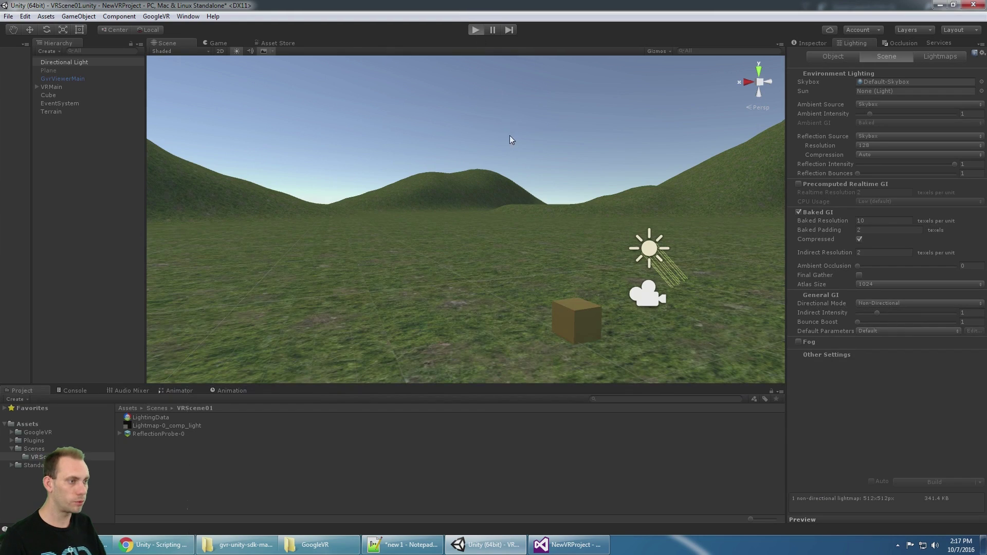
key(alt)
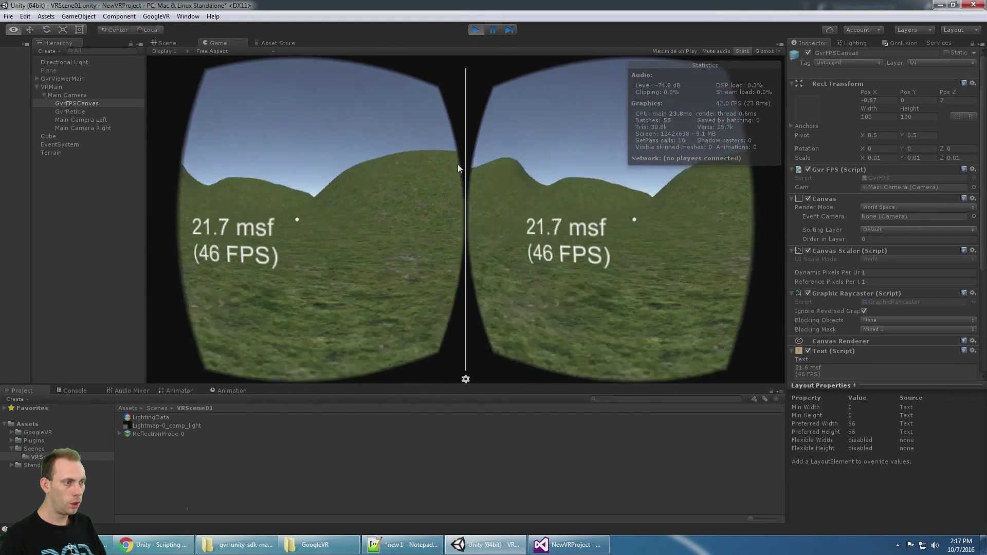
key(alt)
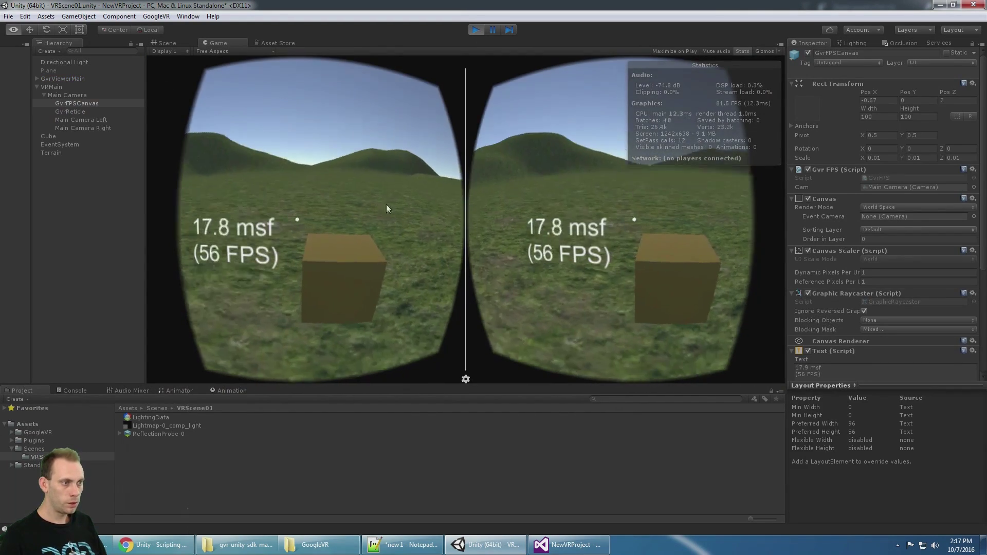
key(alt)
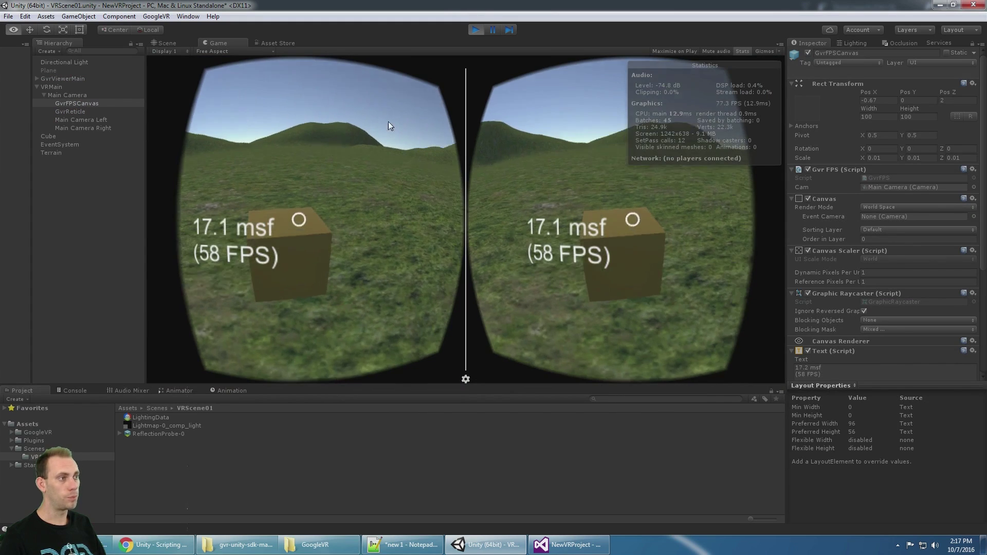
click(475, 29)
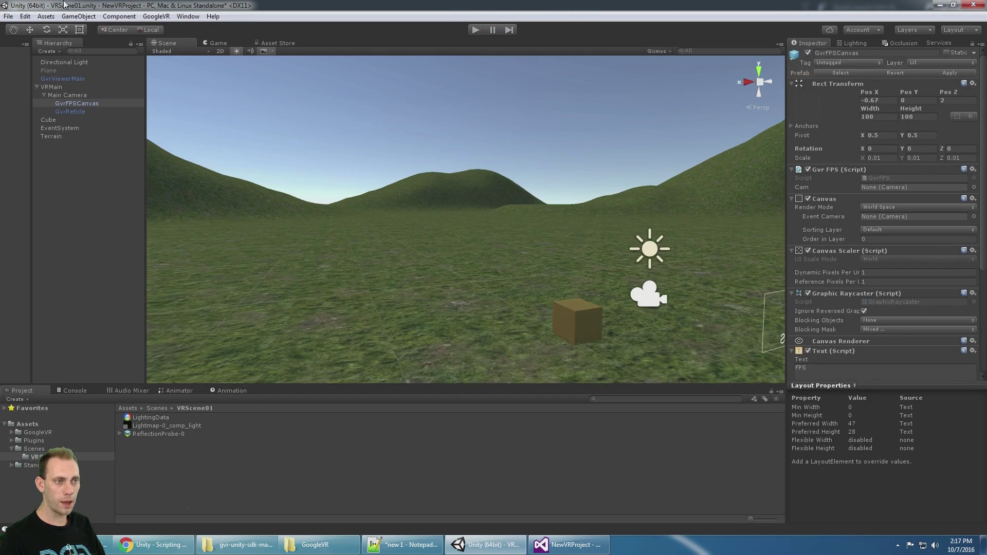
Open the Build Settings and switch the target platform to Android.
click(8, 16)
click(37, 121)
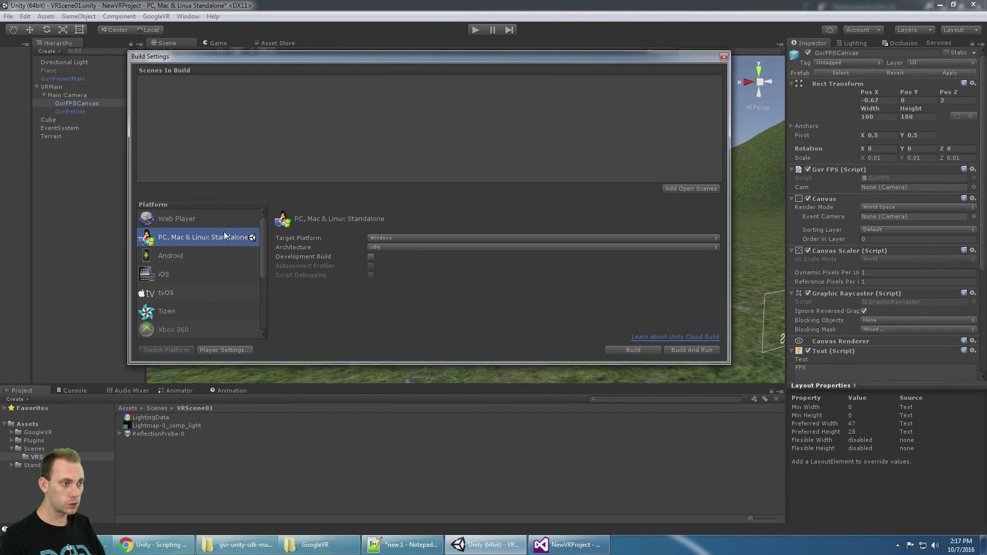
click(189, 257)
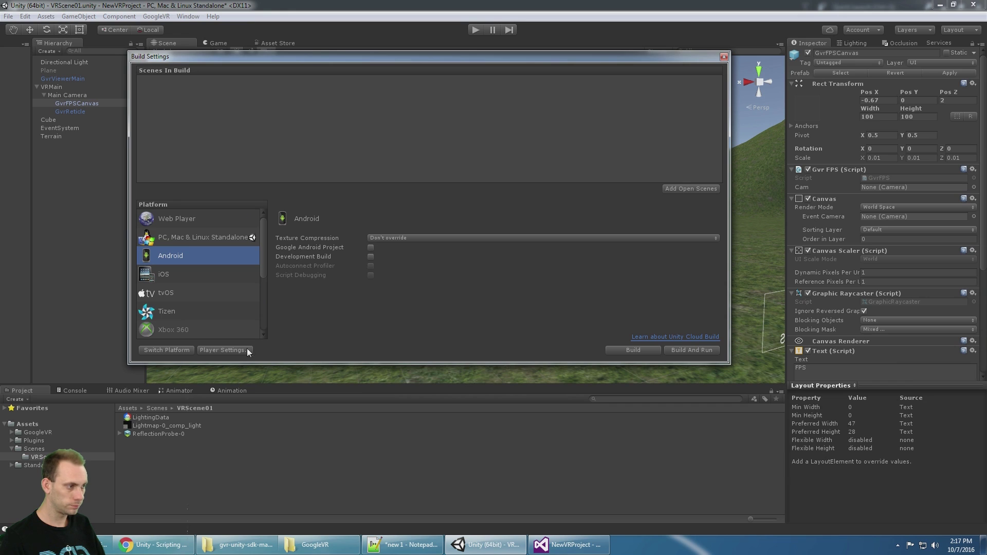
click(155, 351)
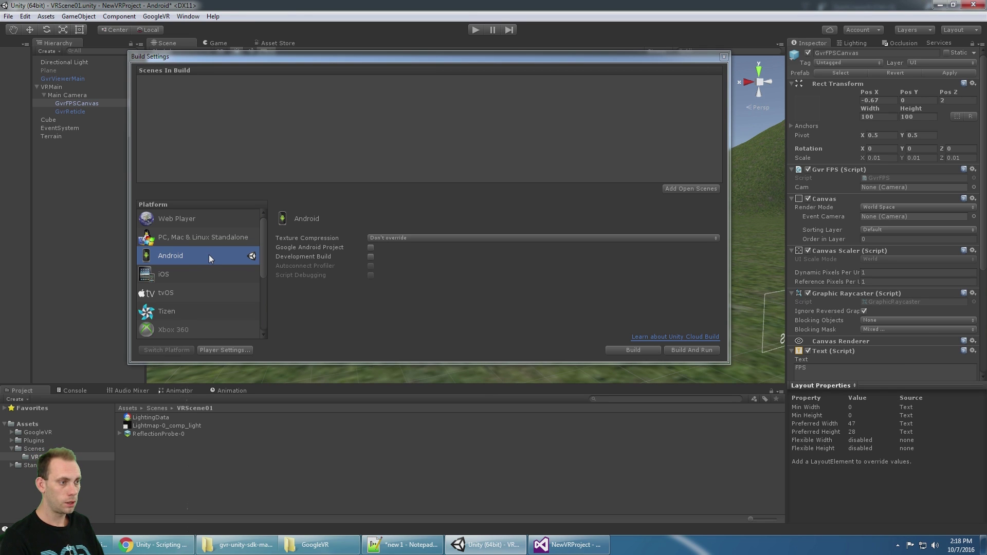
Review the Android Texture Compression options without changing them and add the open scene VRScene01 to the build.
click(385, 237)
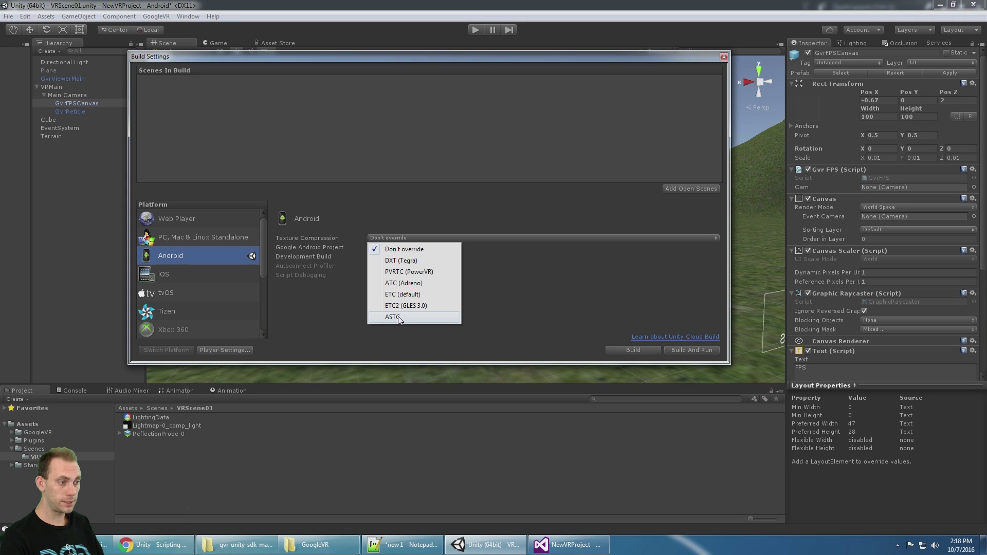
click(520, 325)
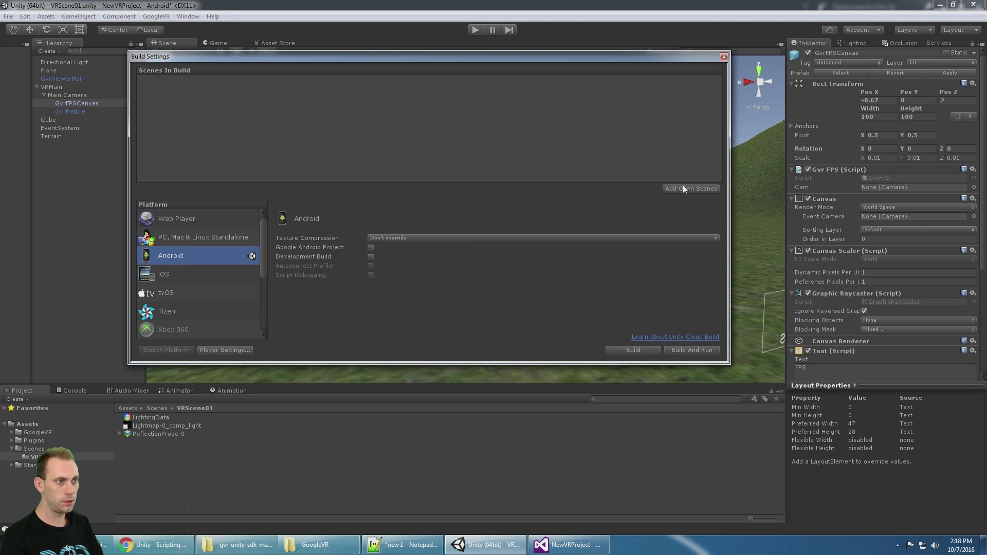
click(681, 188)
click(190, 79)
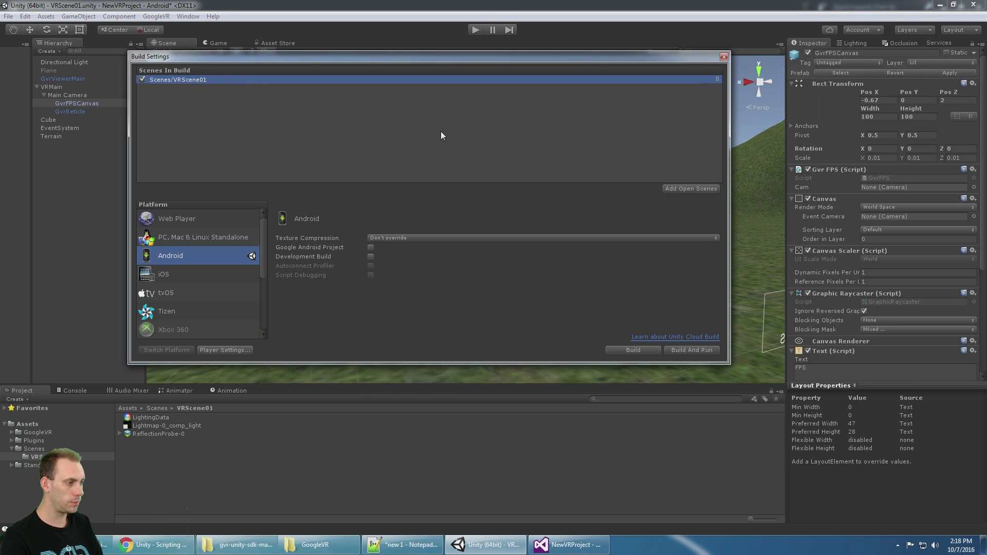
In the Android Player Settings, set the Default Orientation to Landscape Left and disable Use 32-bit Display Buffer.
click(227, 350)
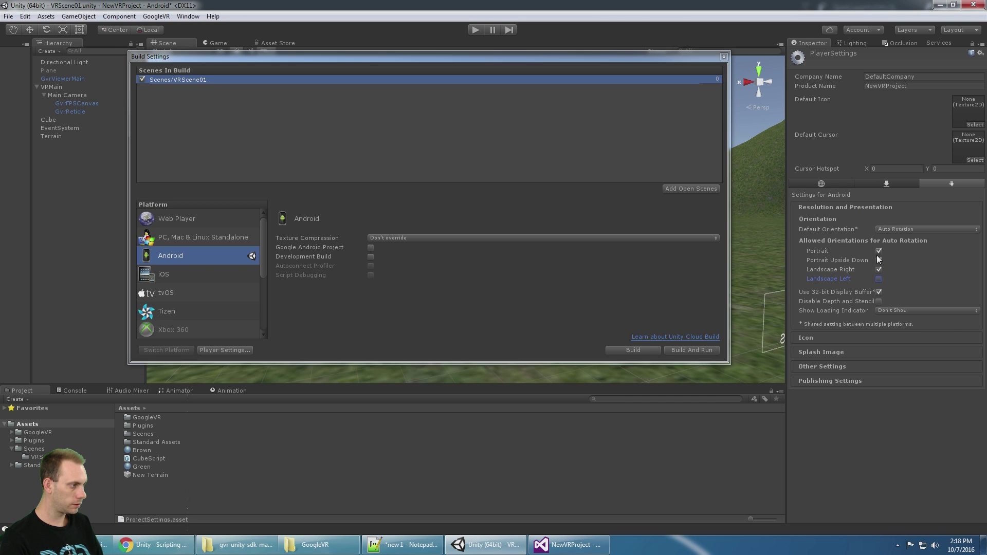
click(898, 230)
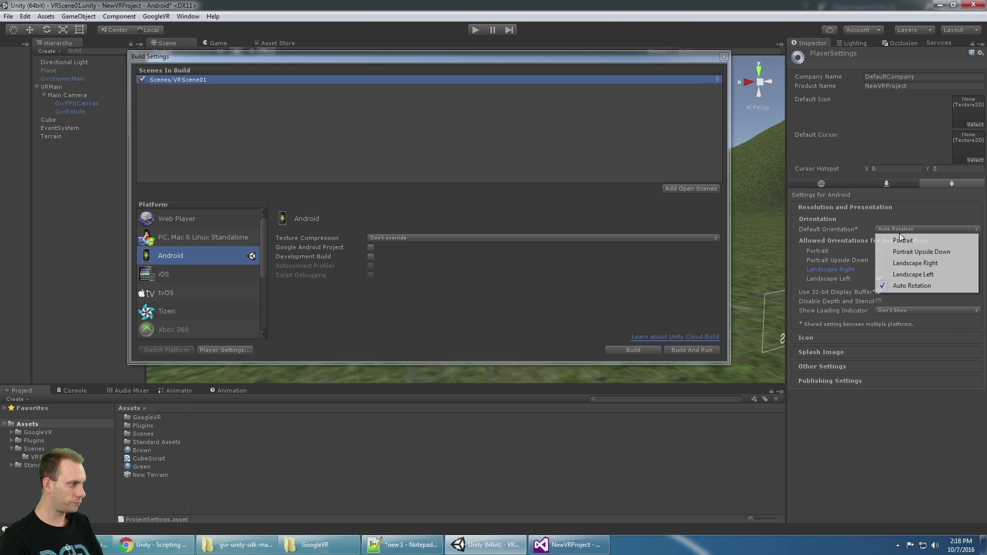
click(911, 274)
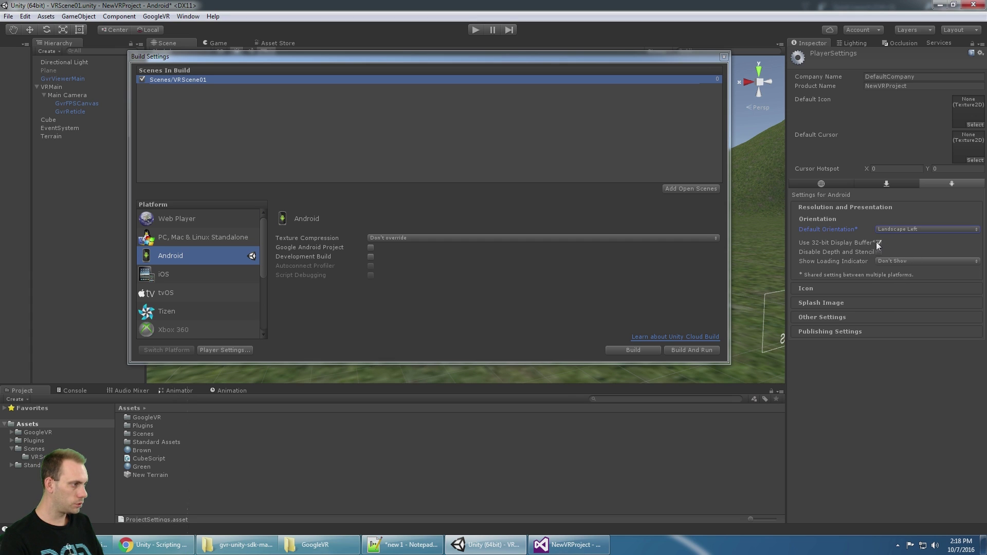
click(879, 243)
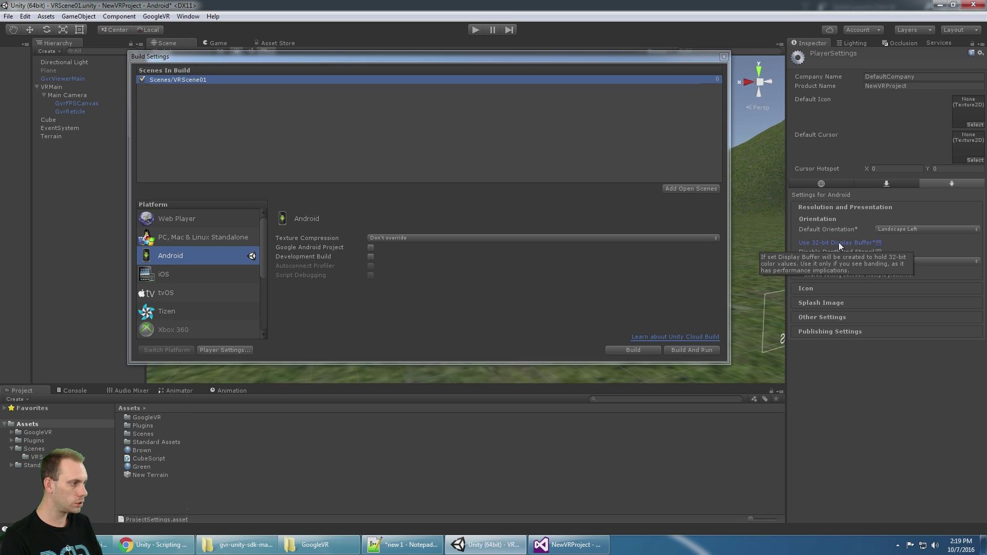
Change the Android Bundle Identifier in Other Settings to com.myCompany.ProductName.
click(837, 316)
scroll(861, 252, down, 3)
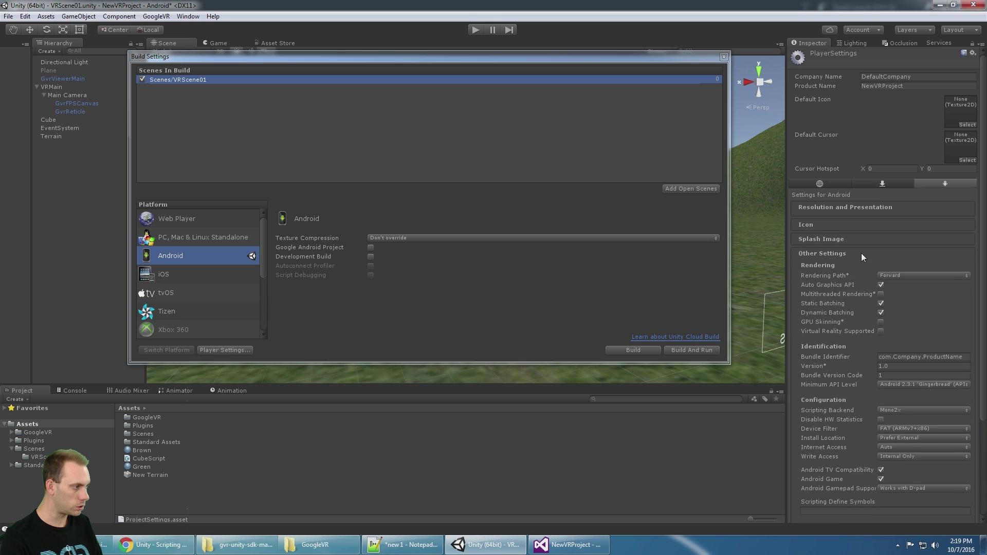
click(893, 293)
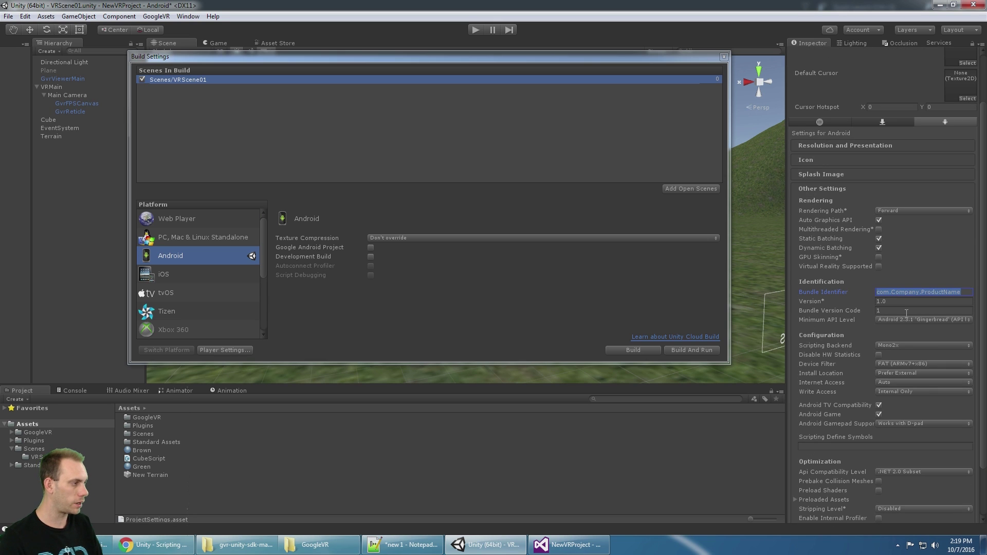
key(Home)
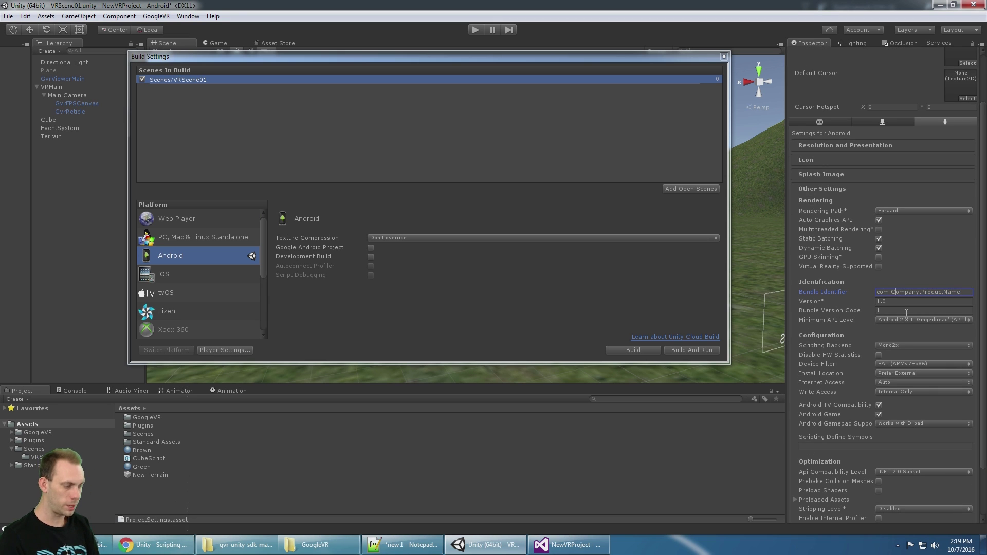
text(my)
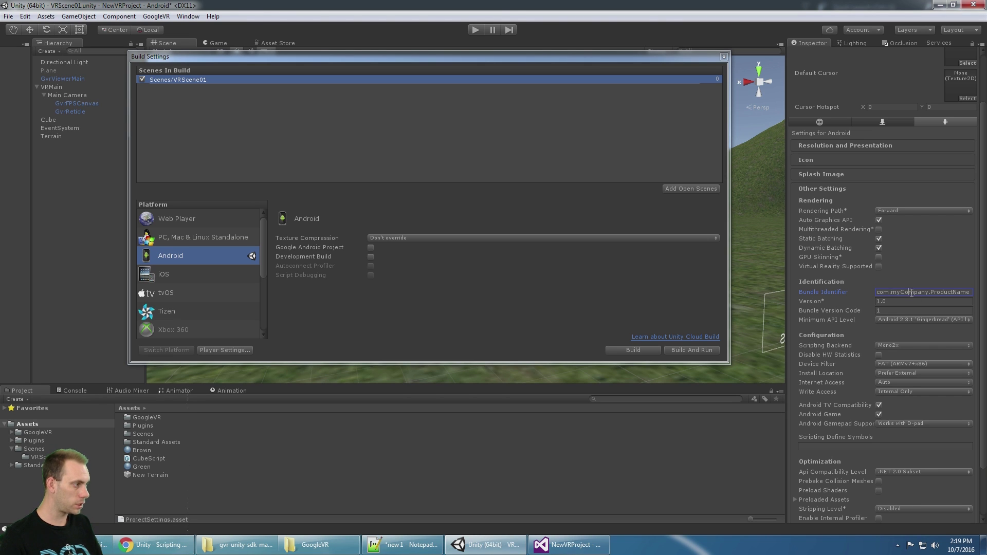
Keep the Android Rendering Path set to Forward in the Other Settings section.
double_click(948, 292)
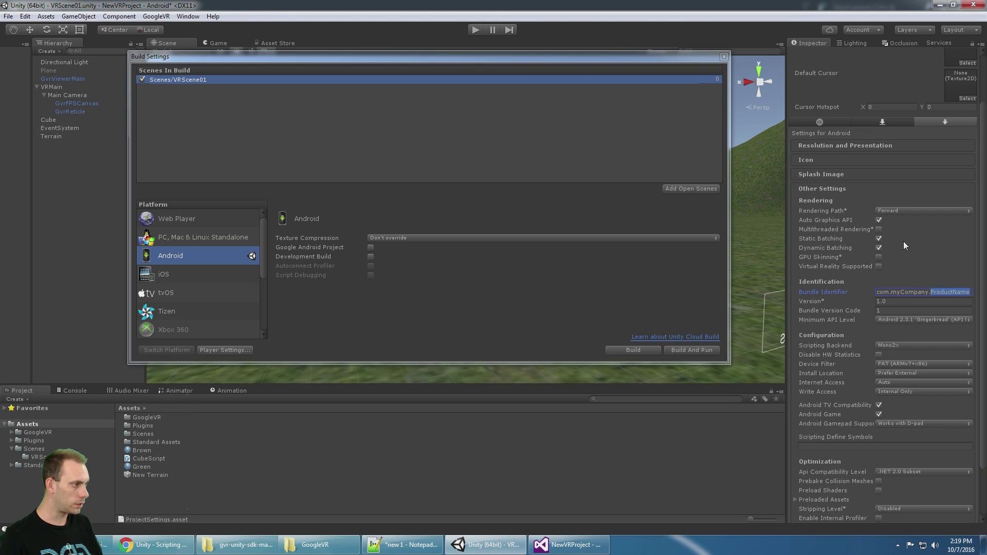
click(889, 211)
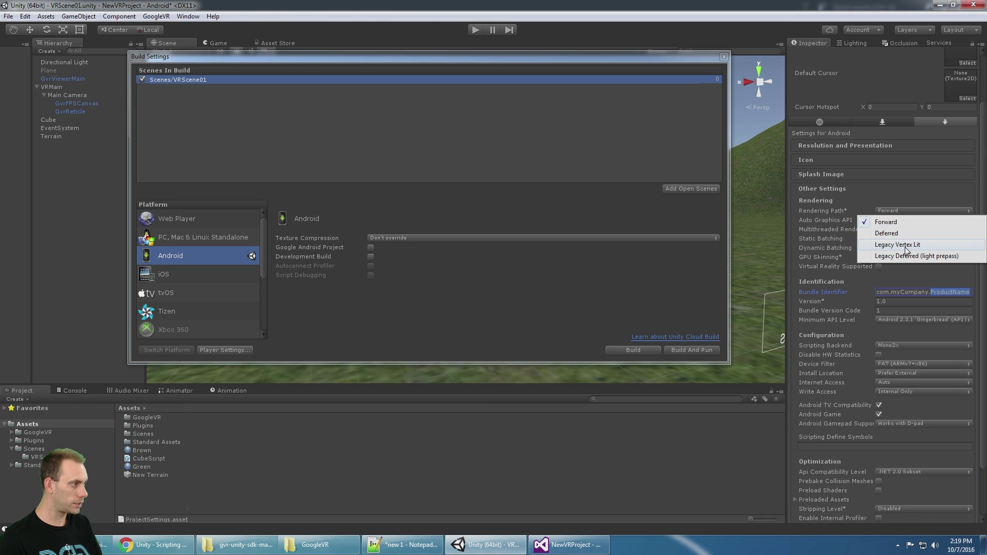
click(885, 223)
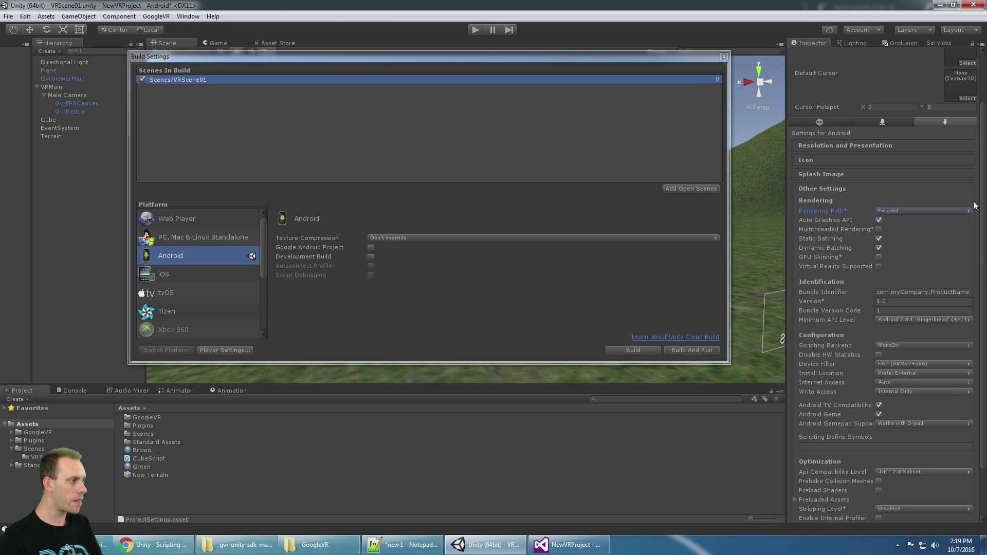
Disable Auto Graphics API and remove OpenGLES2 from the Graphics APIs, keeping only OpenGLES3.
click(879, 221)
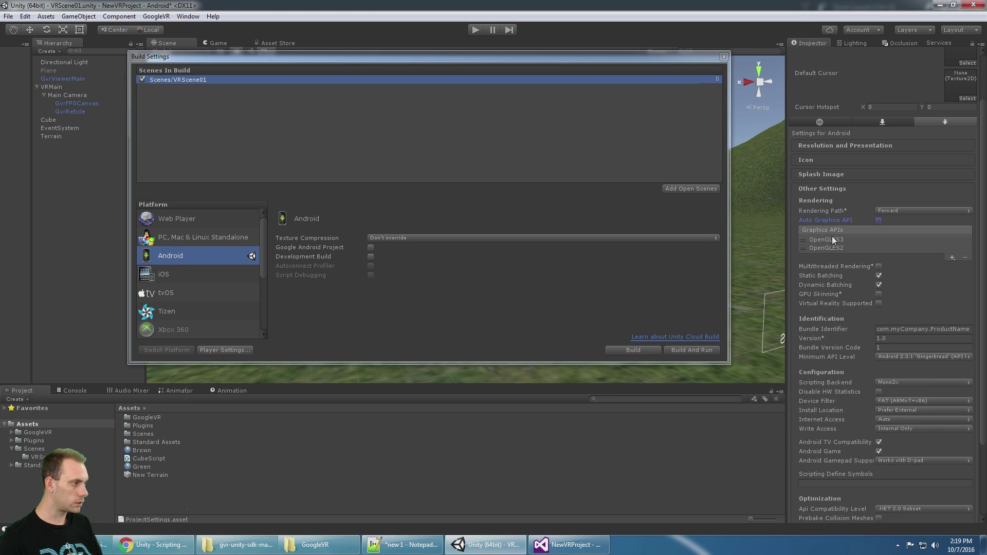
click(839, 241)
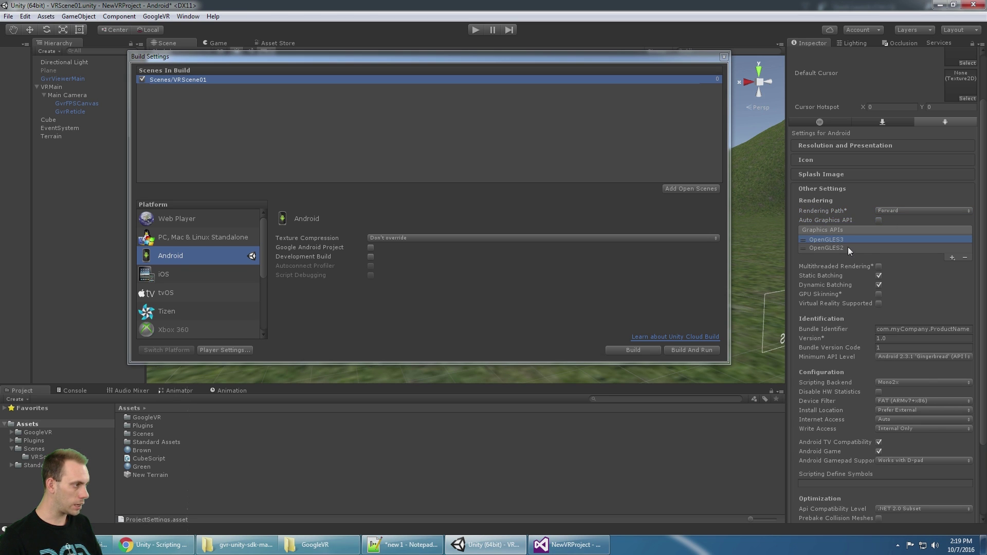
click(862, 248)
click(965, 258)
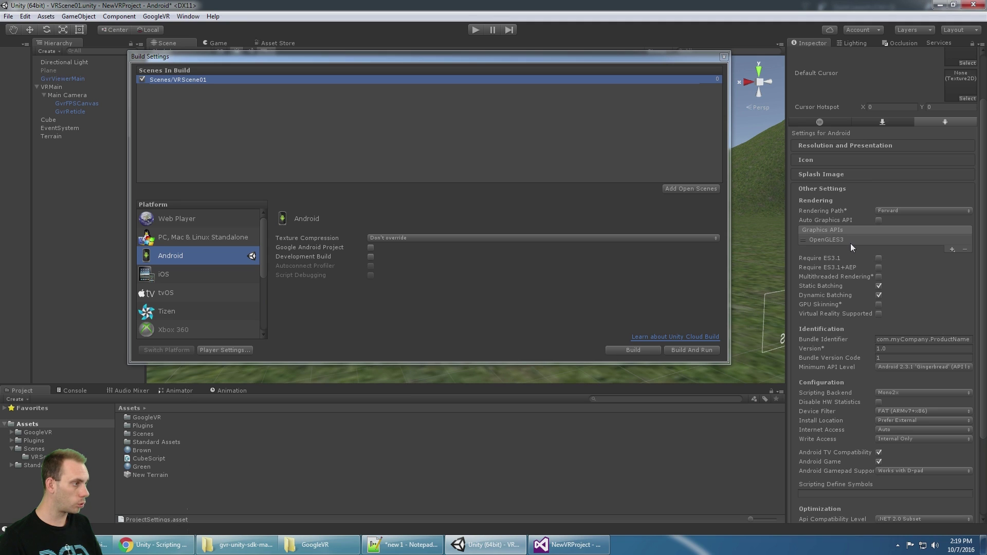
click(813, 240)
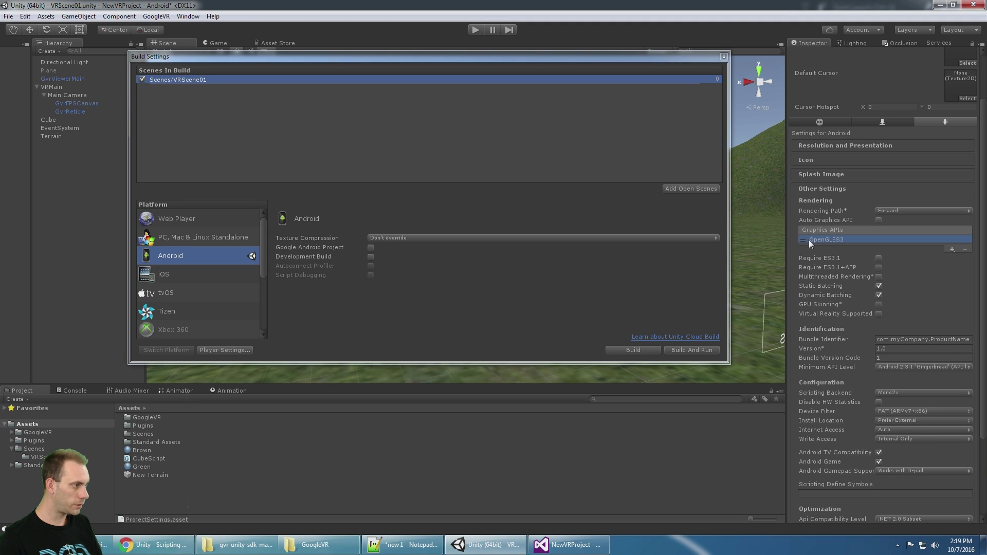
Enable Require ES3.1+AEP and Multithreaded Rendering, leaving Virtual Reality Supported disabled.
scroll(880, 259, down, 1)
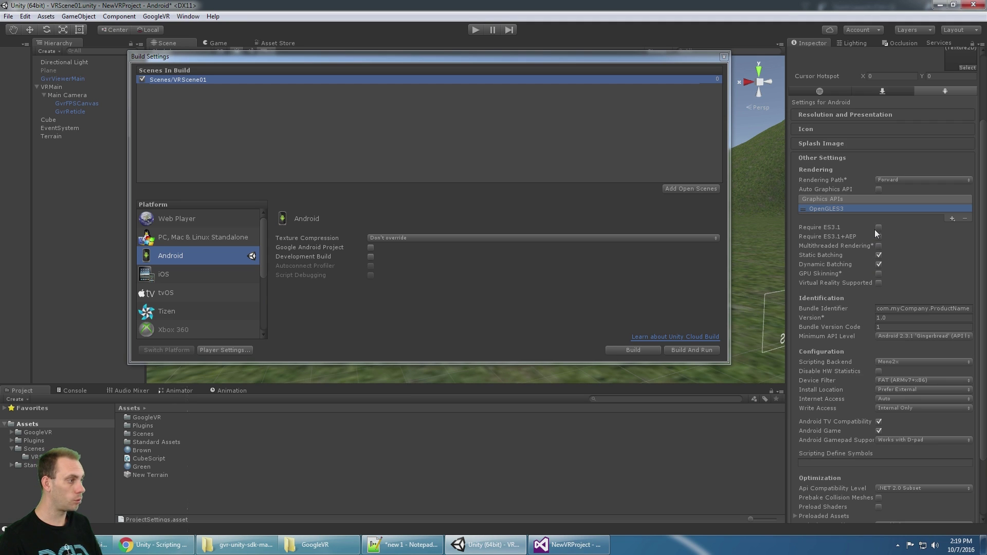
click(880, 234)
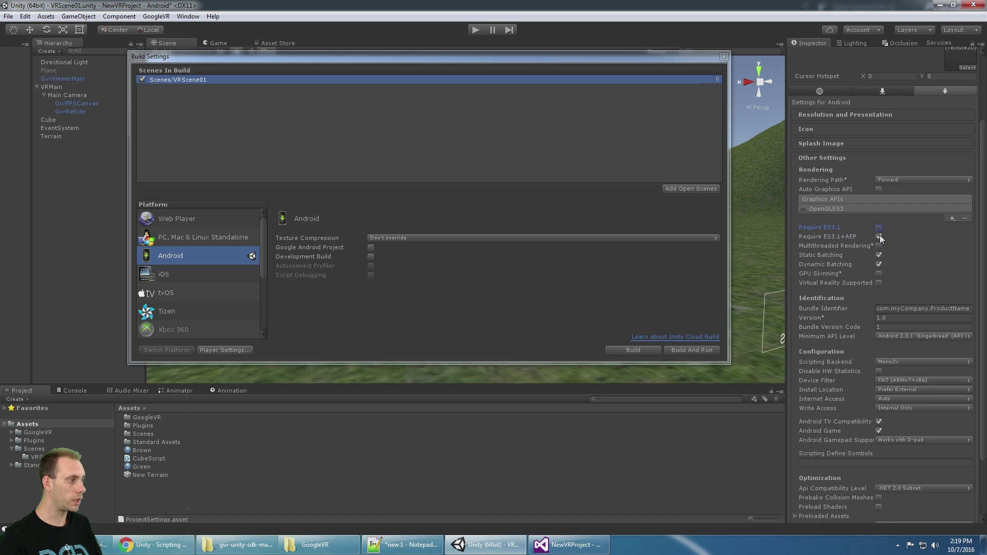
click(879, 236)
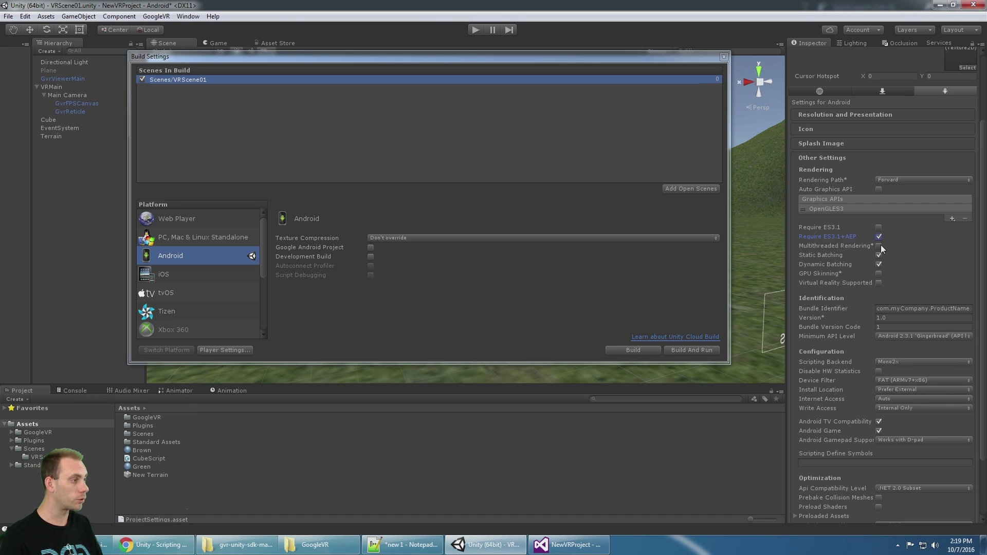
click(880, 245)
scroll(884, 252, down, 2)
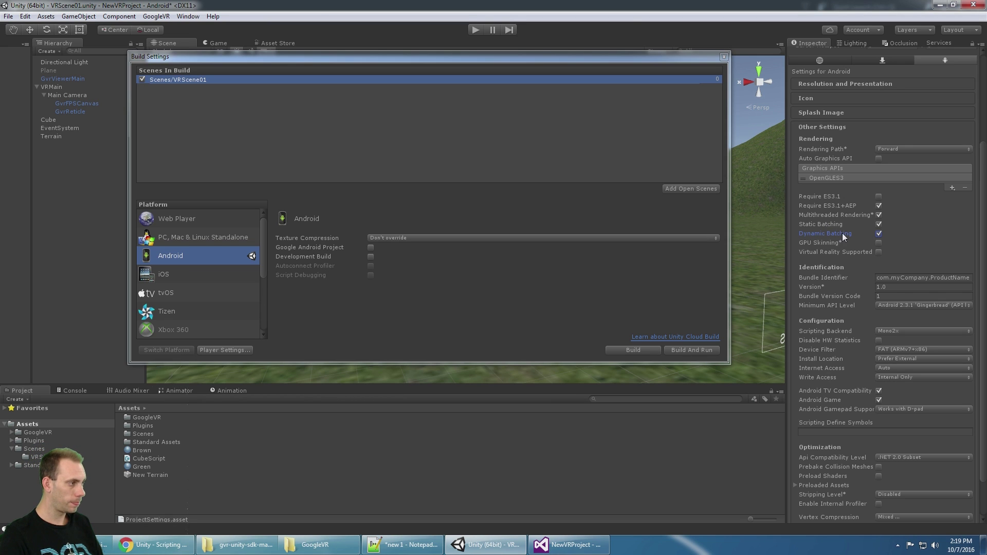
scroll(833, 228, down, 3)
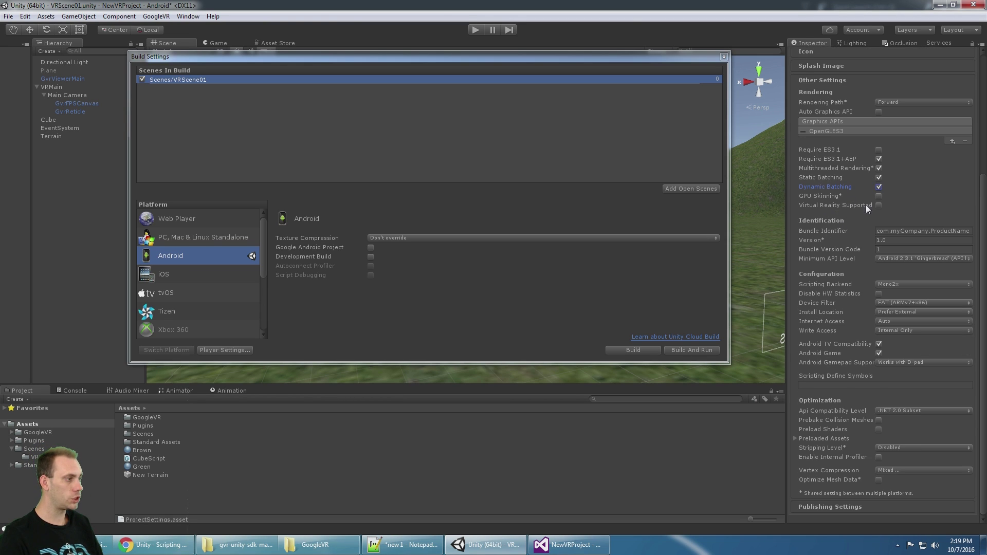
click(879, 205)
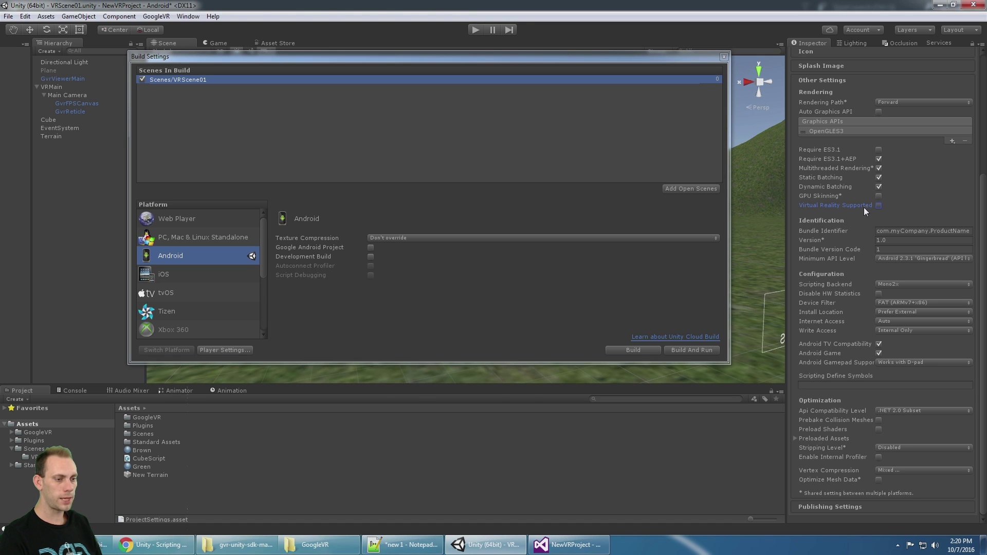
Switch to Chrome and open the Unity overview page in the Google VR documentation.
click(154, 544)
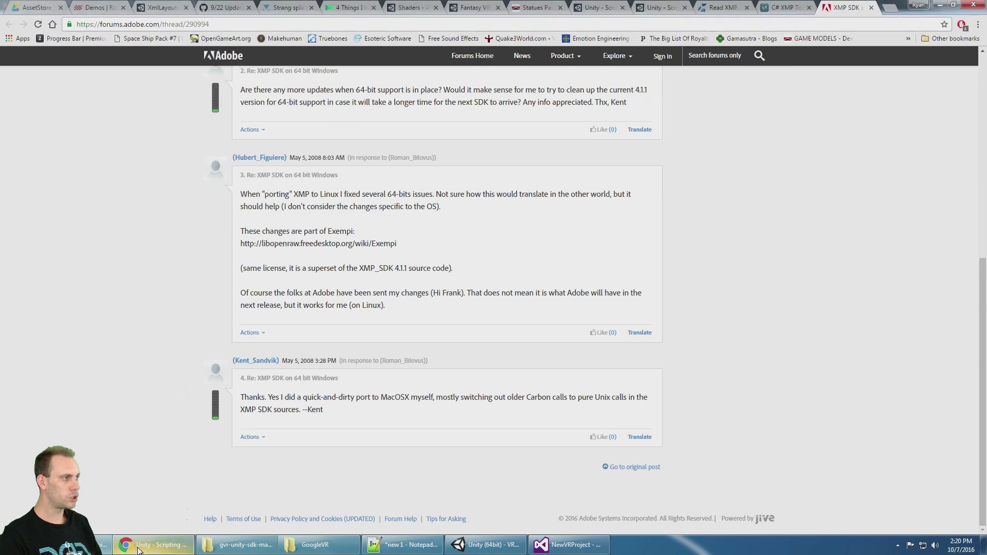
click(781, 8)
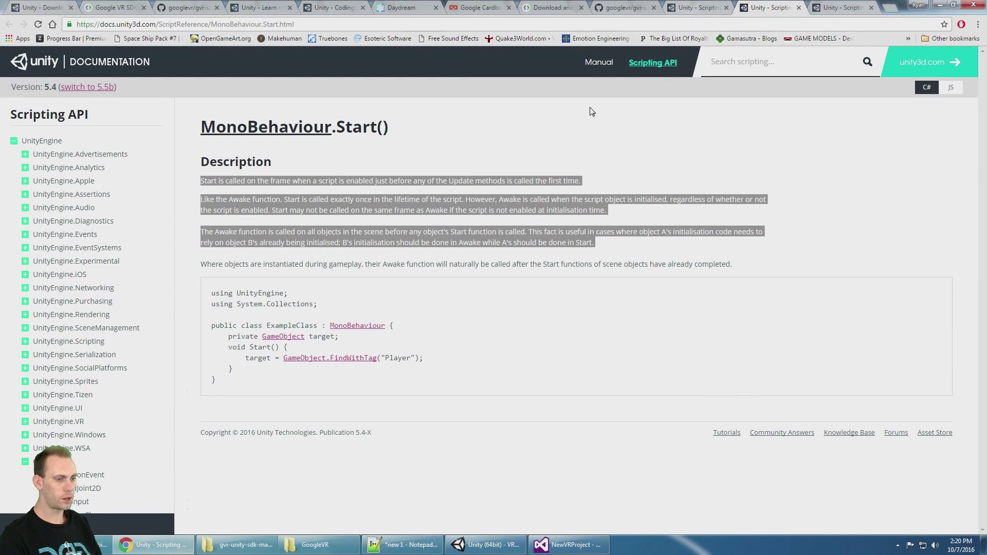
click(156, 552)
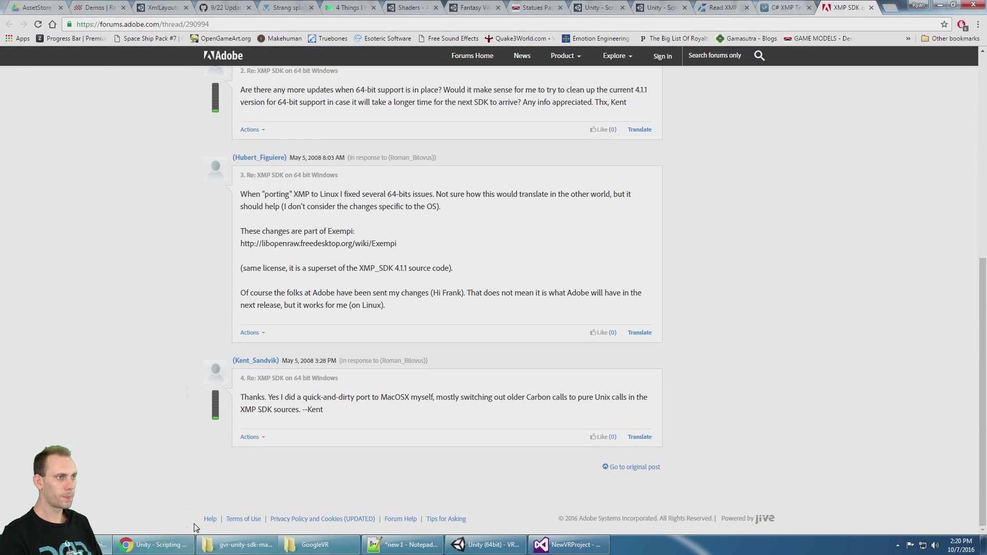
click(176, 545)
click(402, 7)
click(553, 7)
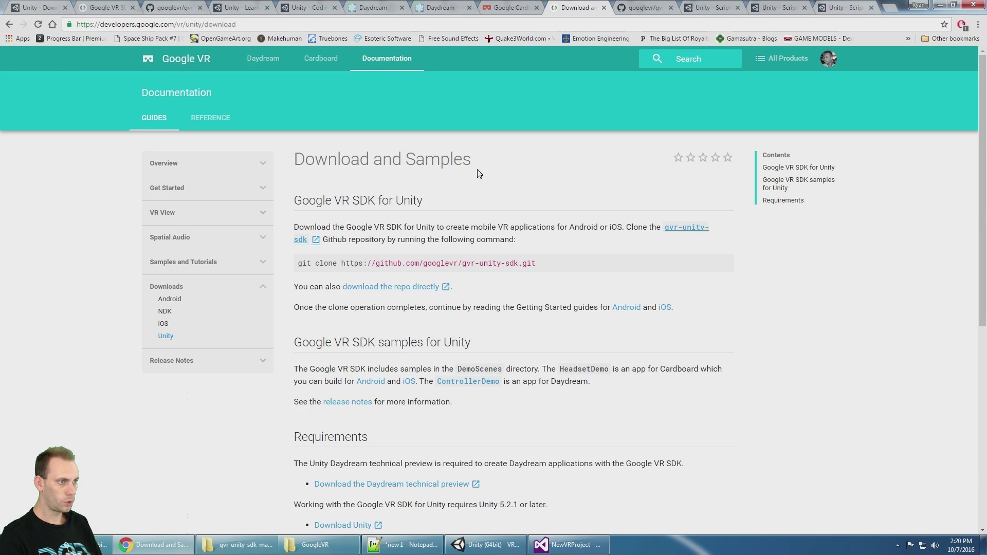
click(173, 167)
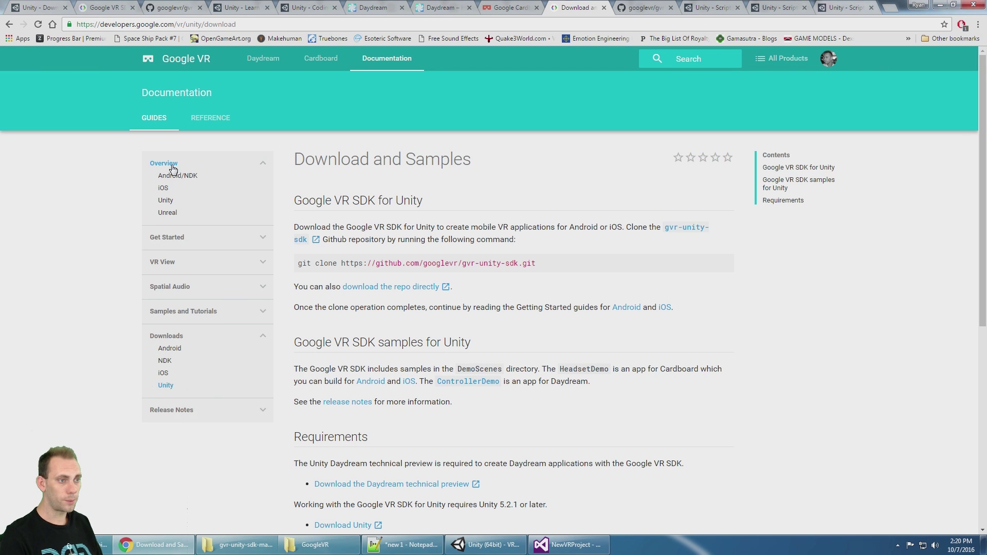
click(167, 201)
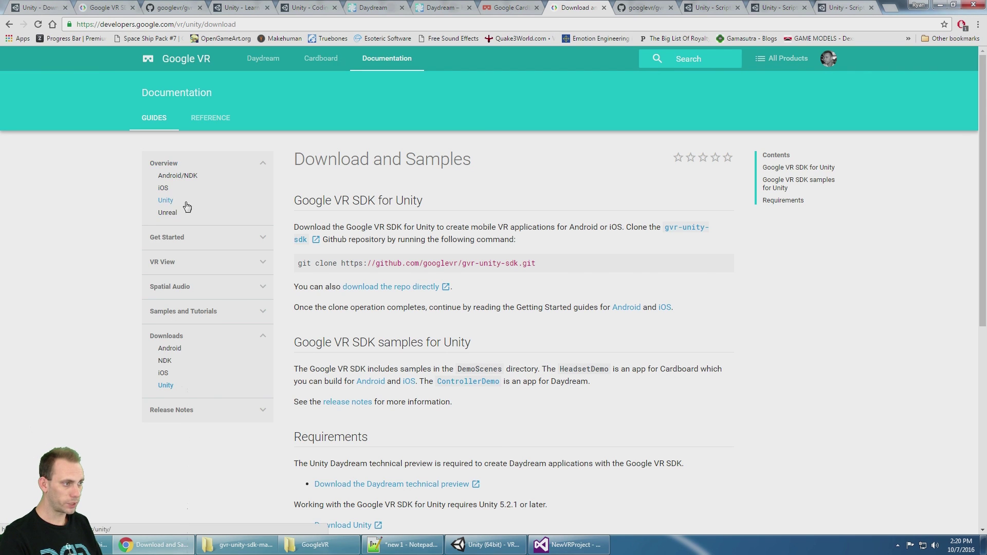
Open the Daydream technical preview page and examine its enlarged screenshot of the Virtual Reality SDKs player settings.
click(493, 254)
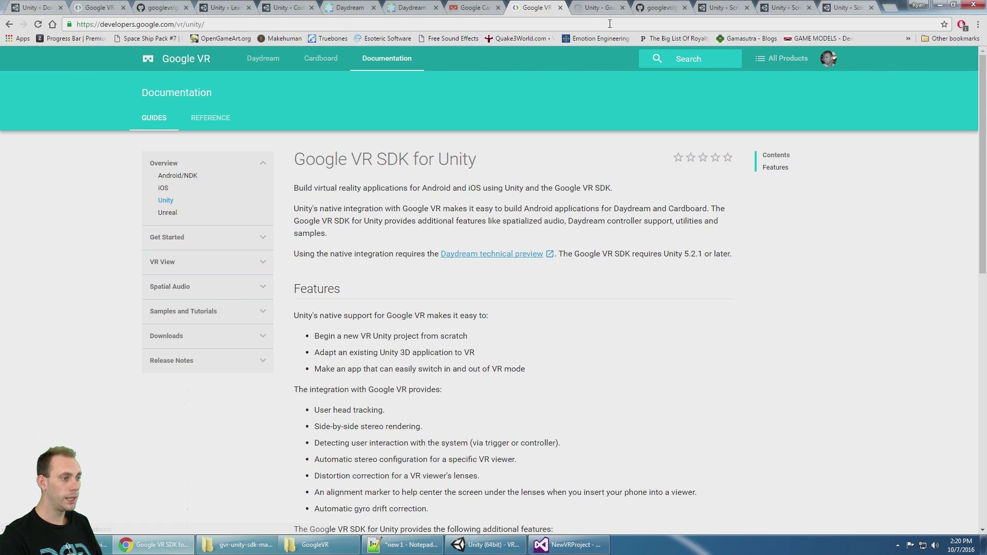
click(607, 11)
scroll(486, 186, down, 12)
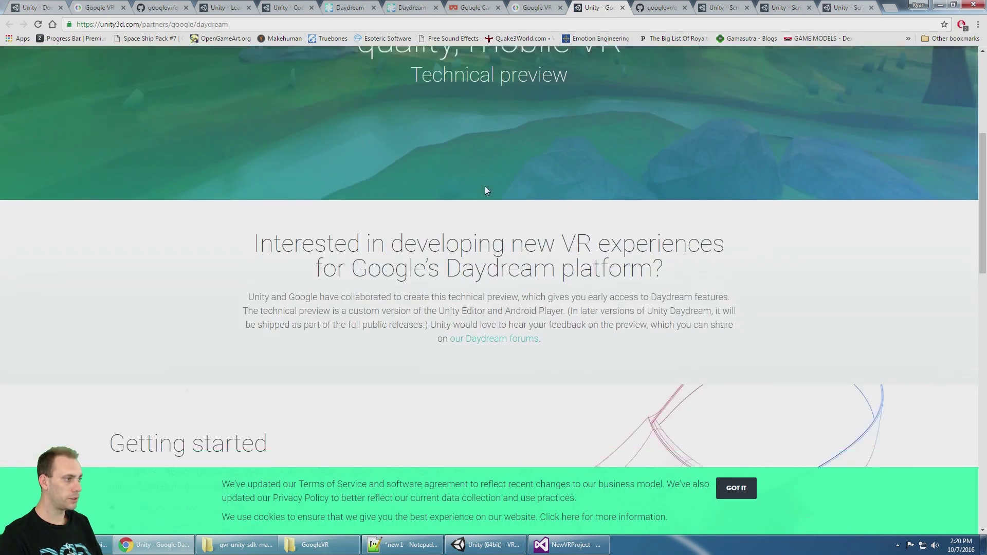
scroll(487, 191, down, 11)
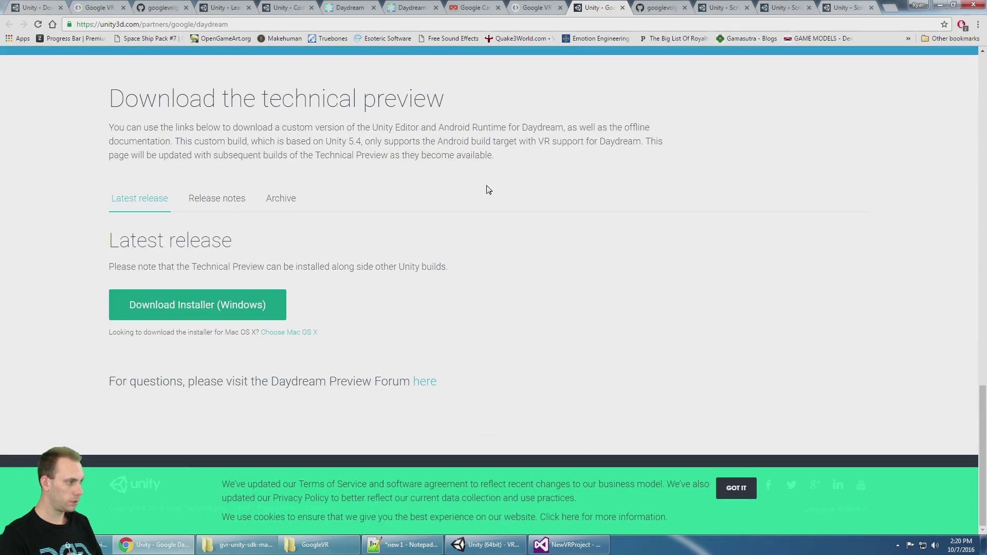
scroll(490, 189, up, 6)
click(718, 260)
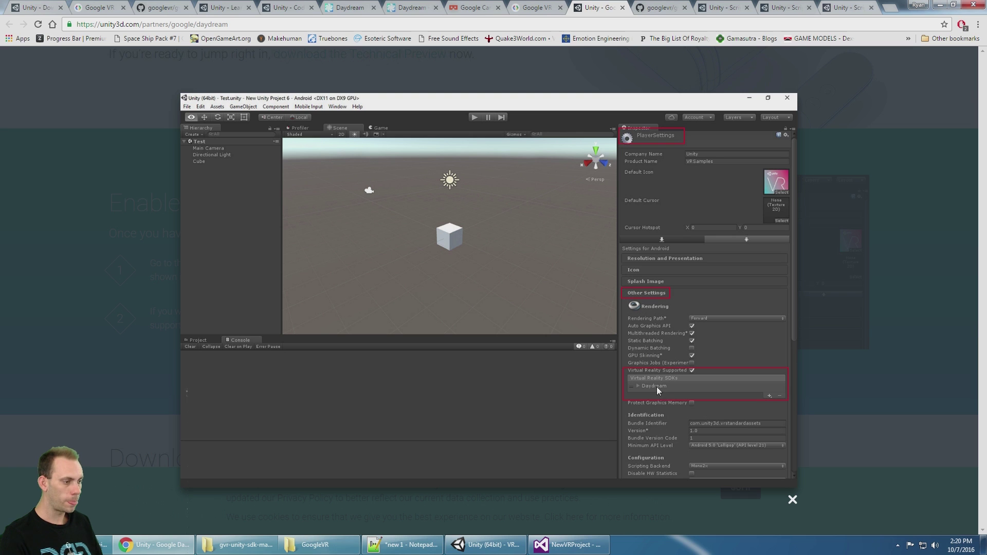
Return to Unity, close the Build Settings and set the Minimum API Level to Android 5.0 'Lollipop' (API level 21).
click(485, 544)
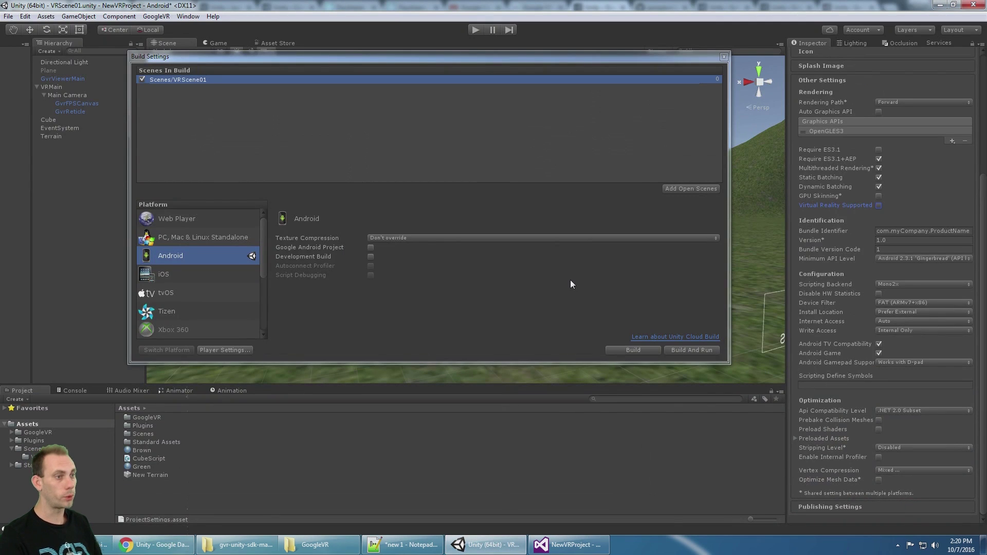
click(723, 57)
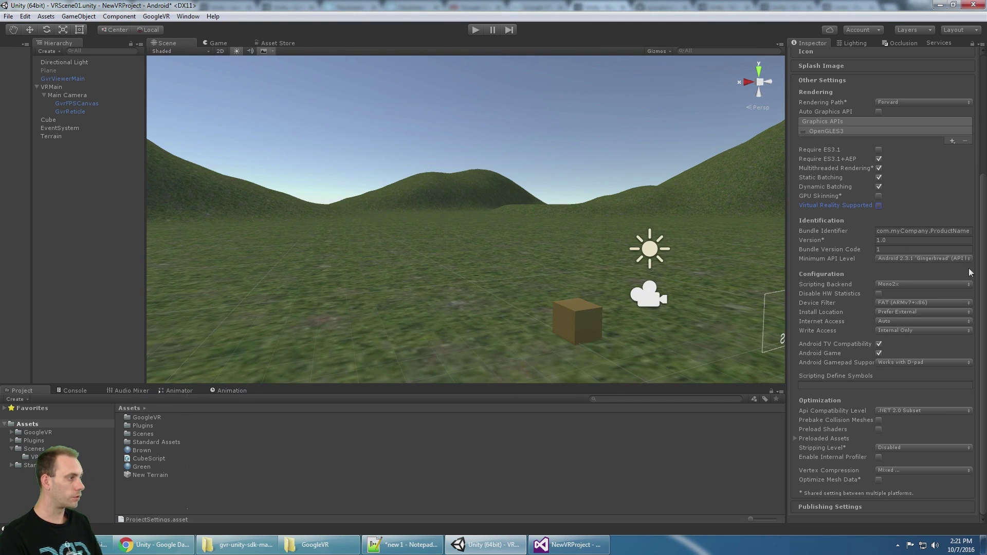
click(929, 259)
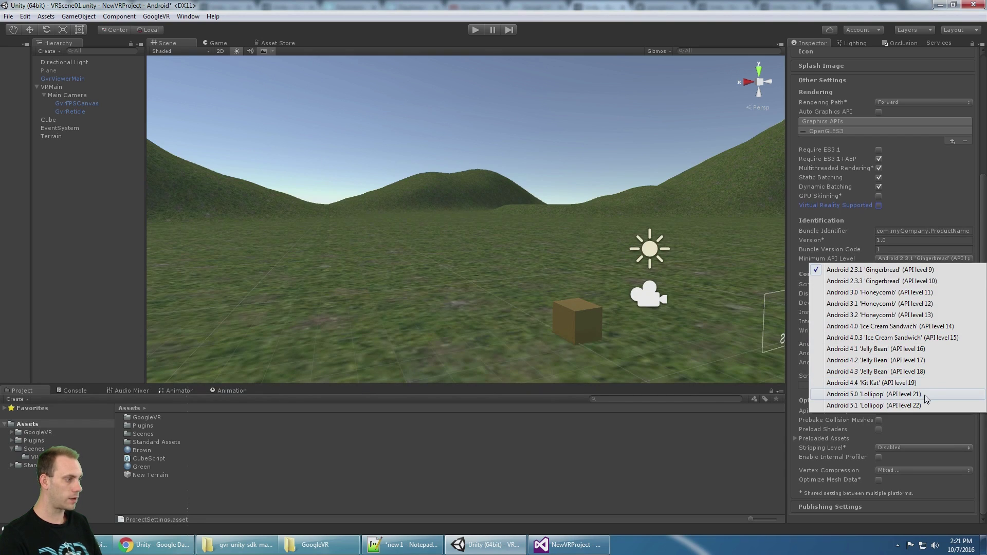
click(917, 395)
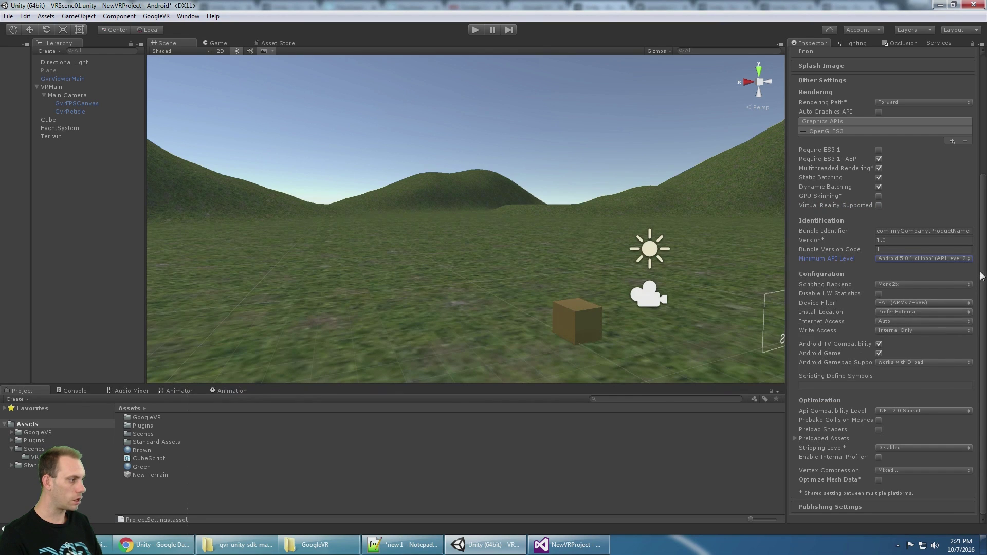
Set the Device Filter to ARMv7 and disable Android TV Compatibility, keeping Mono2x as the Scripting Backend.
click(908, 283)
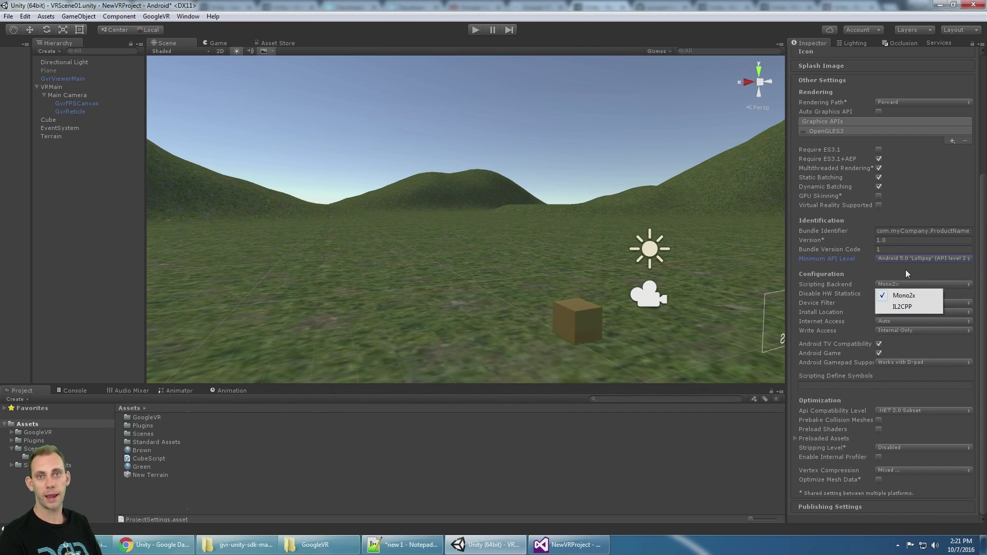
click(903, 291)
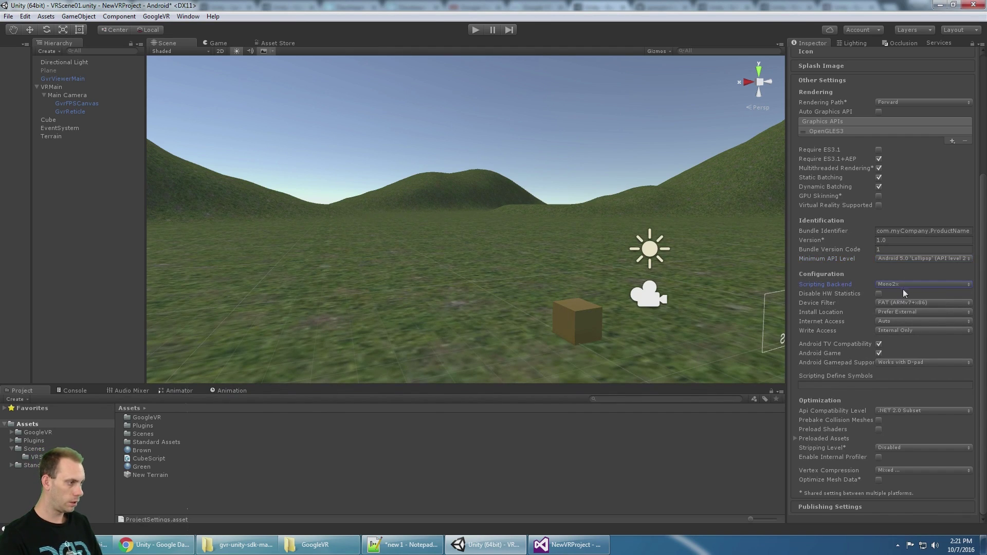
click(903, 303)
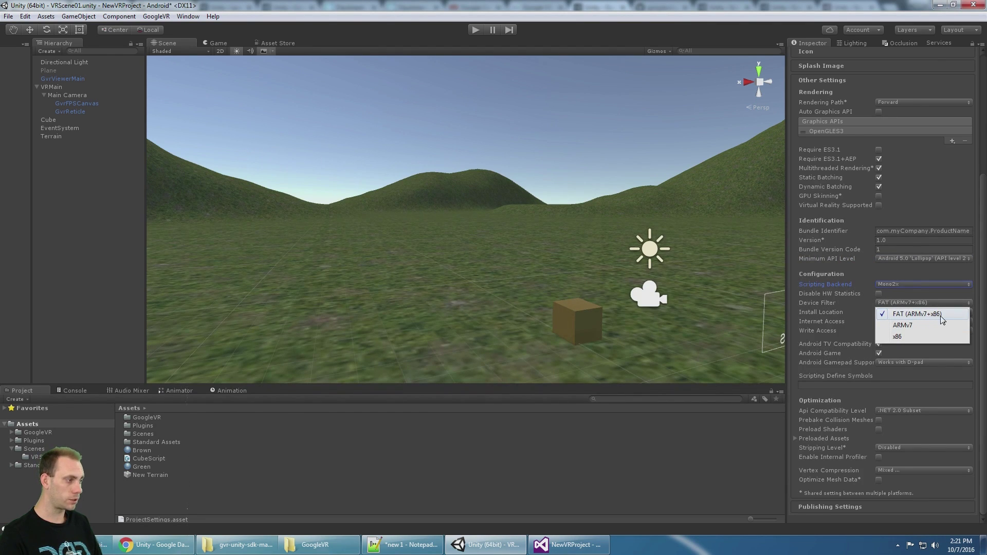
click(911, 328)
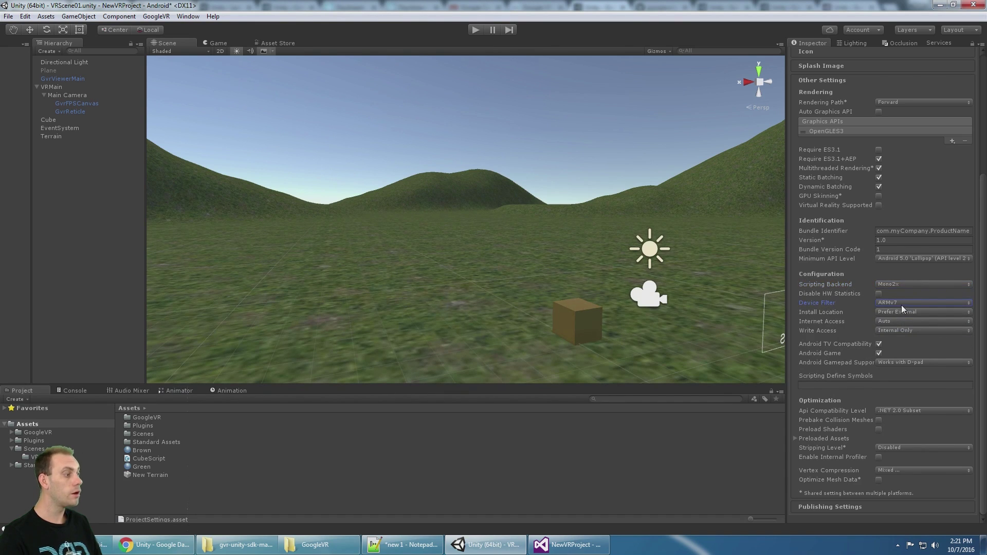
click(879, 344)
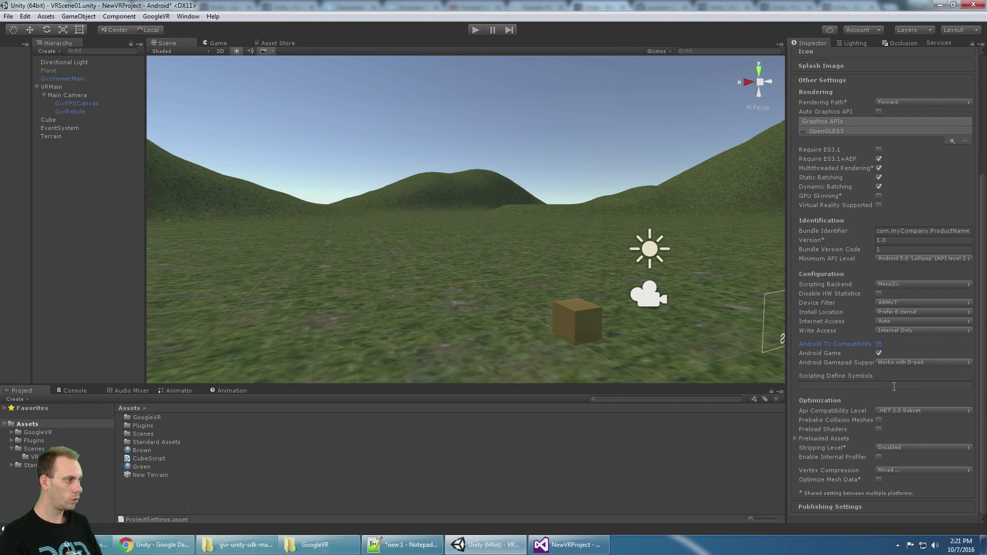
Reopen the Build Settings to review the Android build options, and close the window without building.
scroll(891, 390, up, 5)
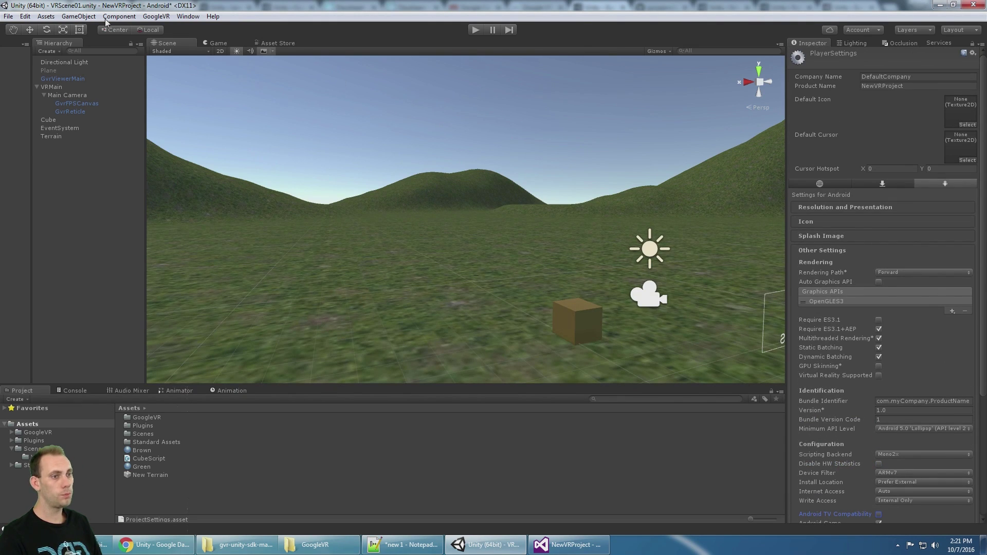
click(8, 16)
click(51, 121)
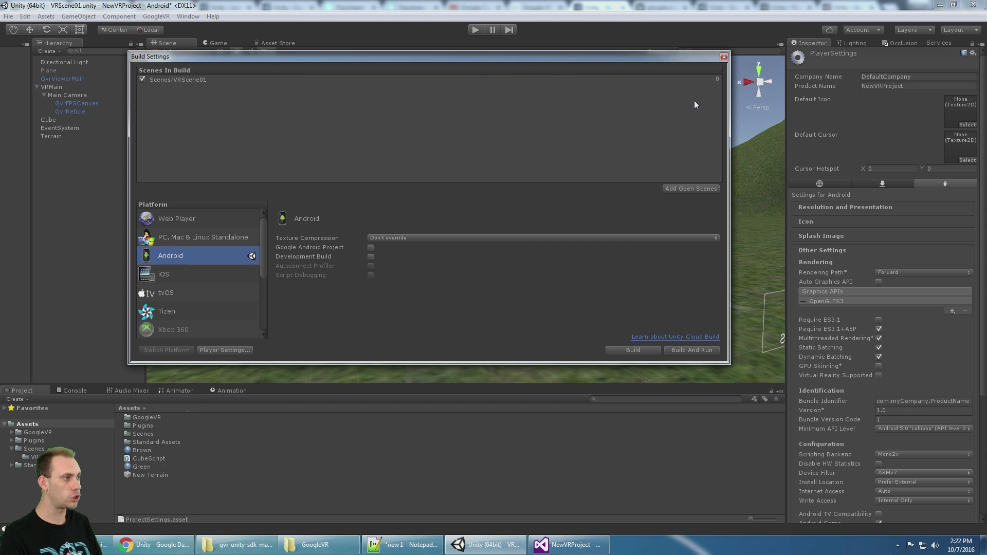
click(723, 58)
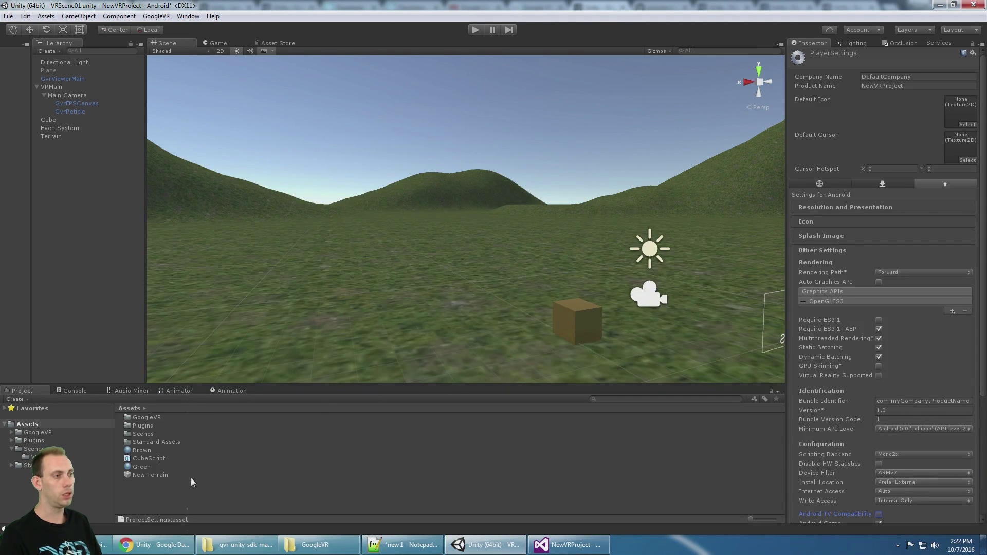
Switch to Chrome, search the web for "s6 gmsarena" in a new tab, and open GSMArena's Samsung Galaxy S6 specifications.
click(152, 548)
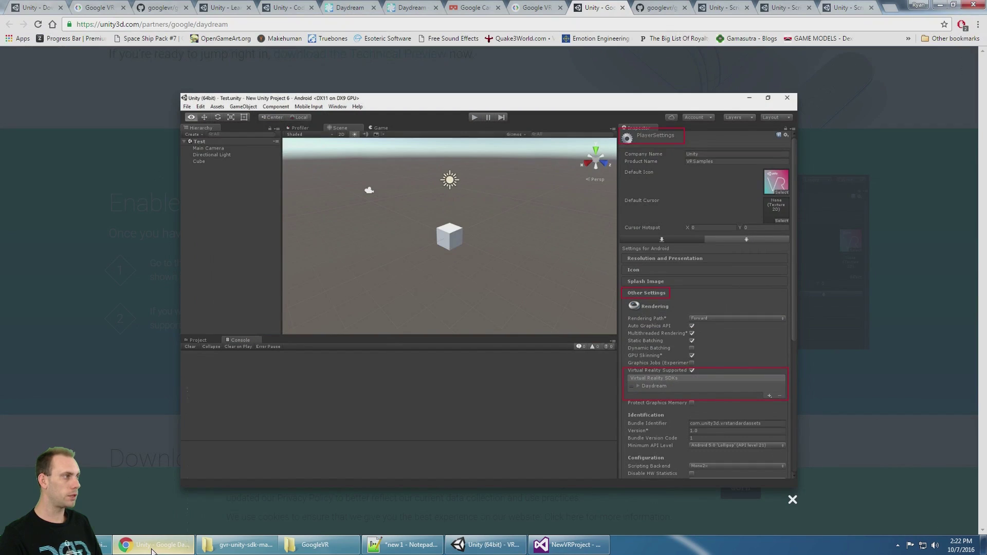
click(886, 7)
text(s6 )
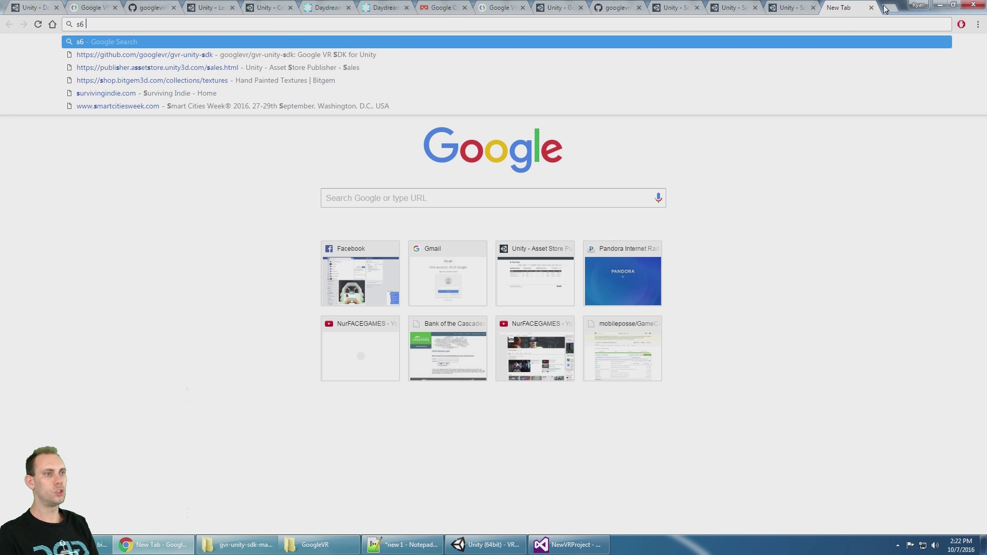
text(gmsarena)
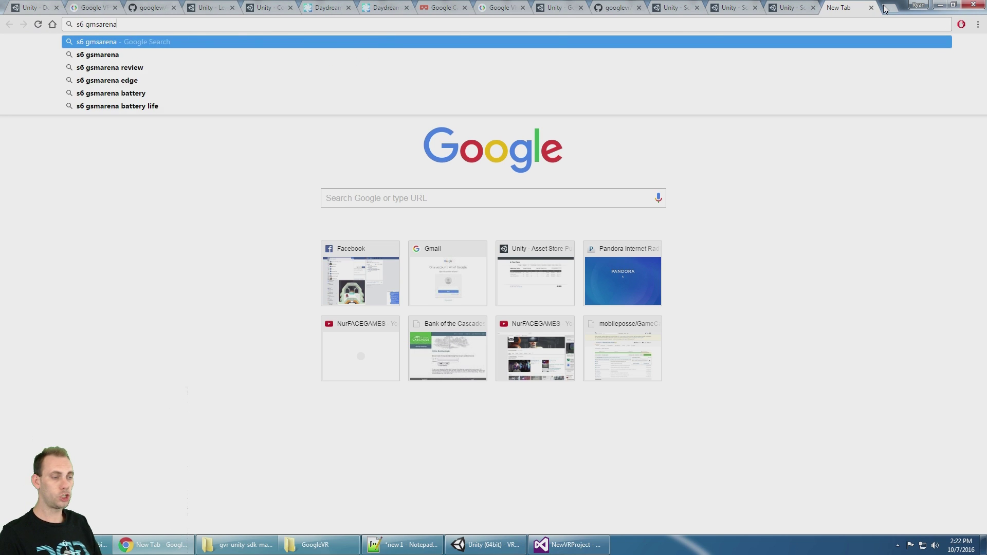
key(Return)
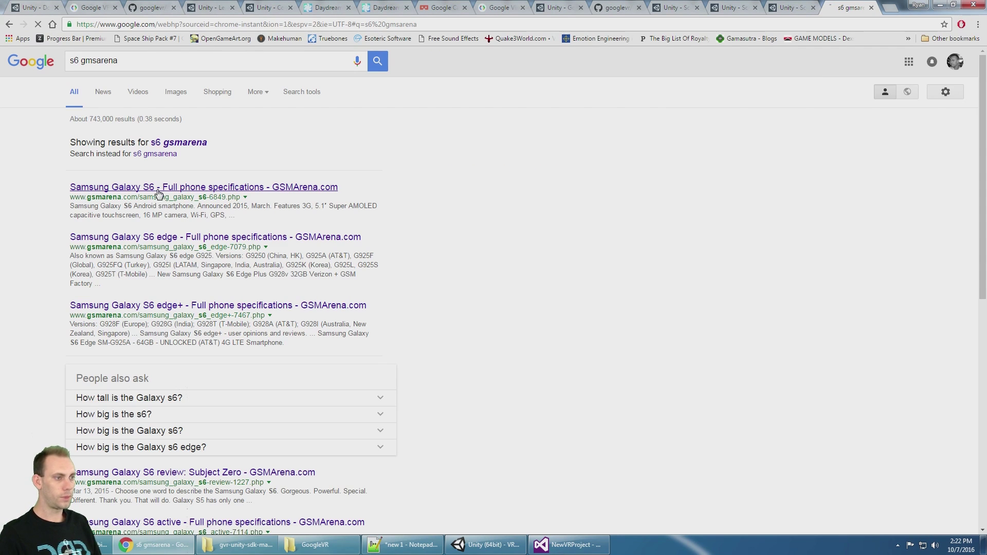
click(161, 188)
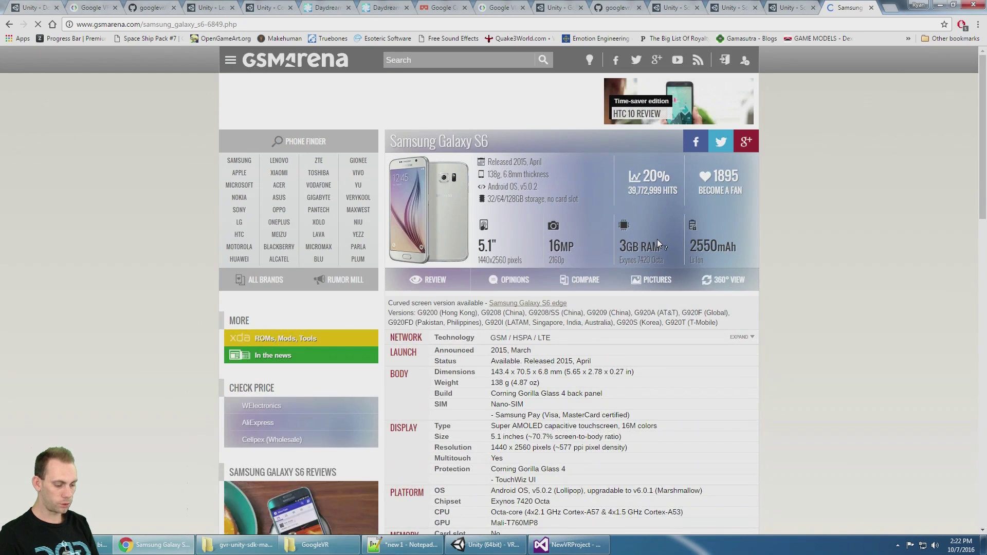
Search the Galaxy S6 specifications page for "gyro" and examine the Sensors entry under Features.
key(ctrl+f)
text(gyro)
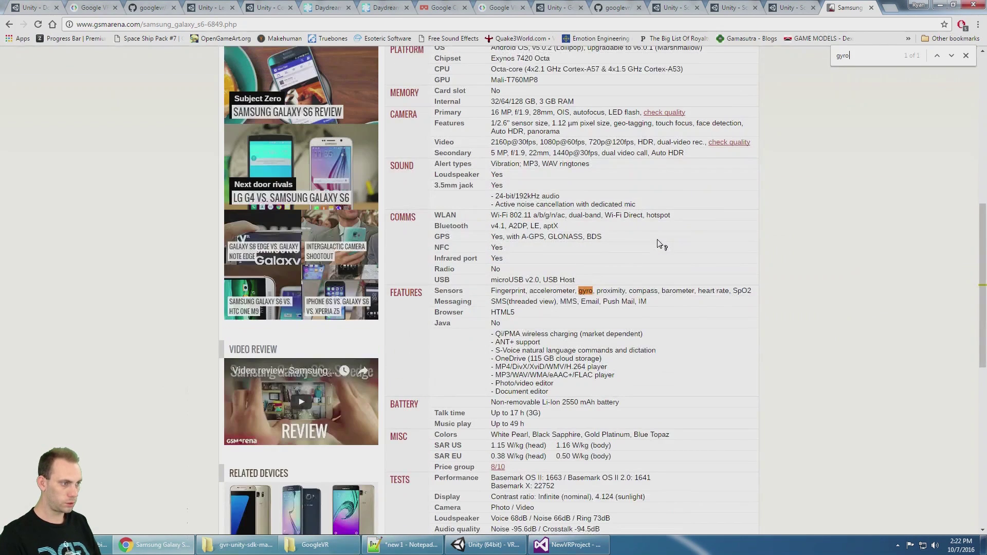
drag(502, 286, 576, 291)
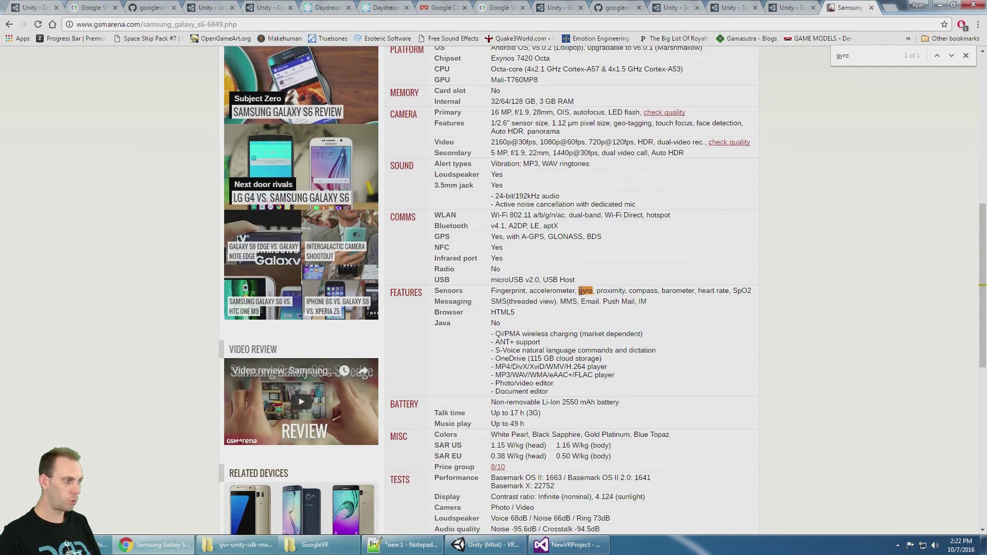
double_click(589, 291)
scroll(802, 275, up, 9)
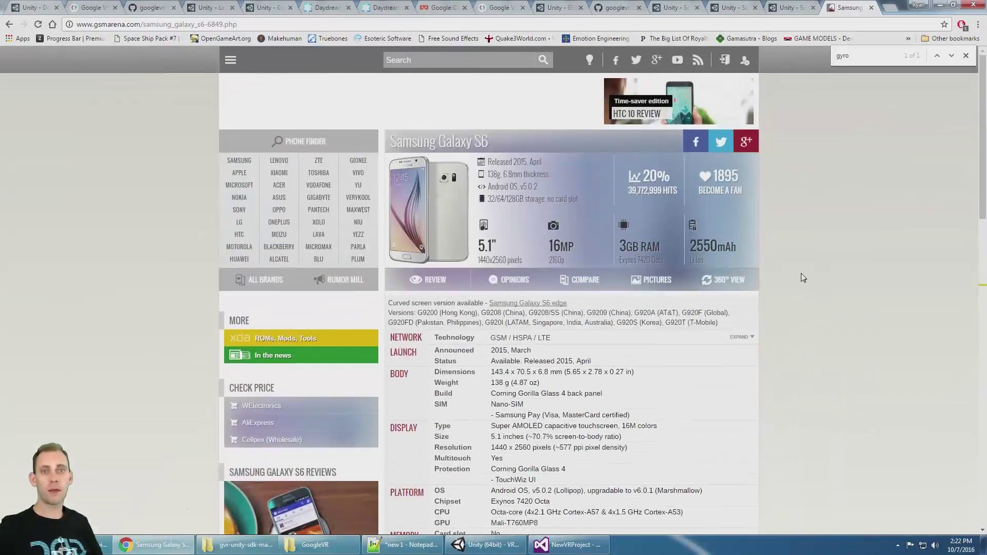